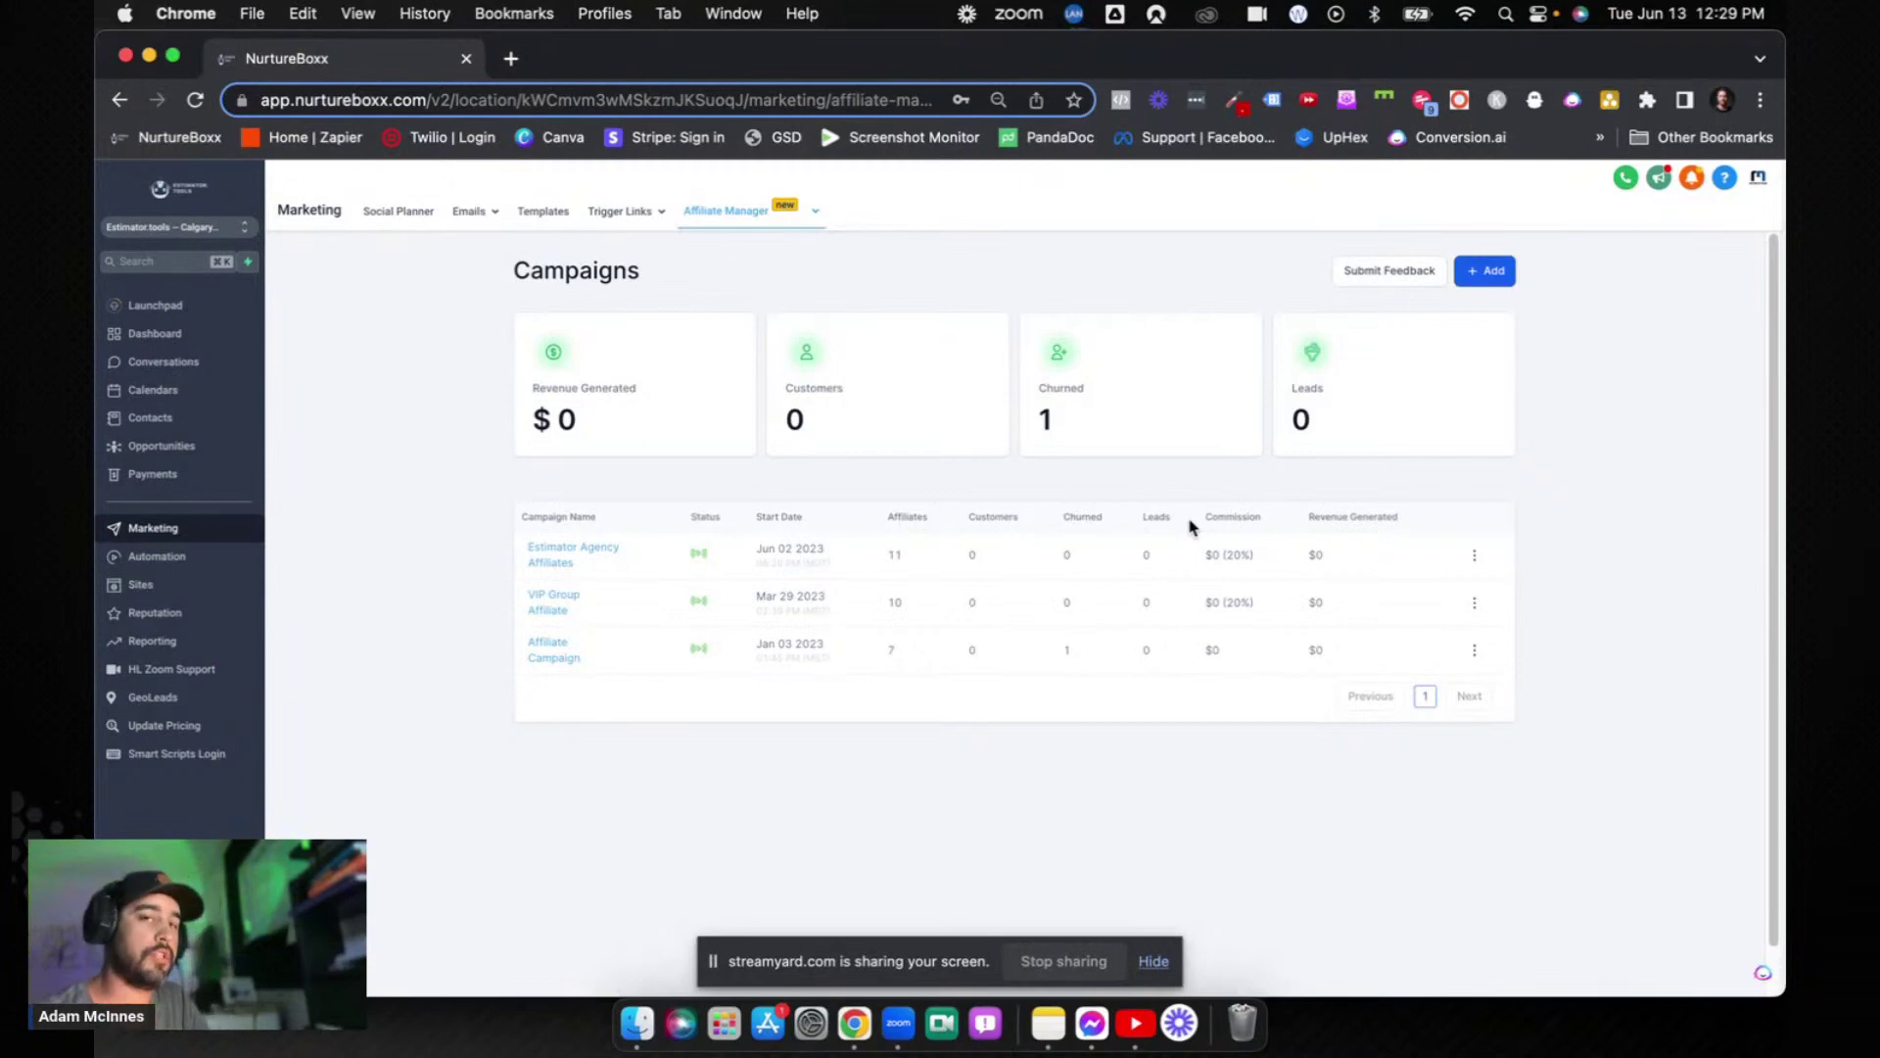
- Start a campaign named Webinar Snapshot Affiliate with referral link to the Micro - Webinar Automation Snapshot page in the Estimator.tools Snapshot Library funnel
{"action": "left_click", "coordinate": [1487, 276]}
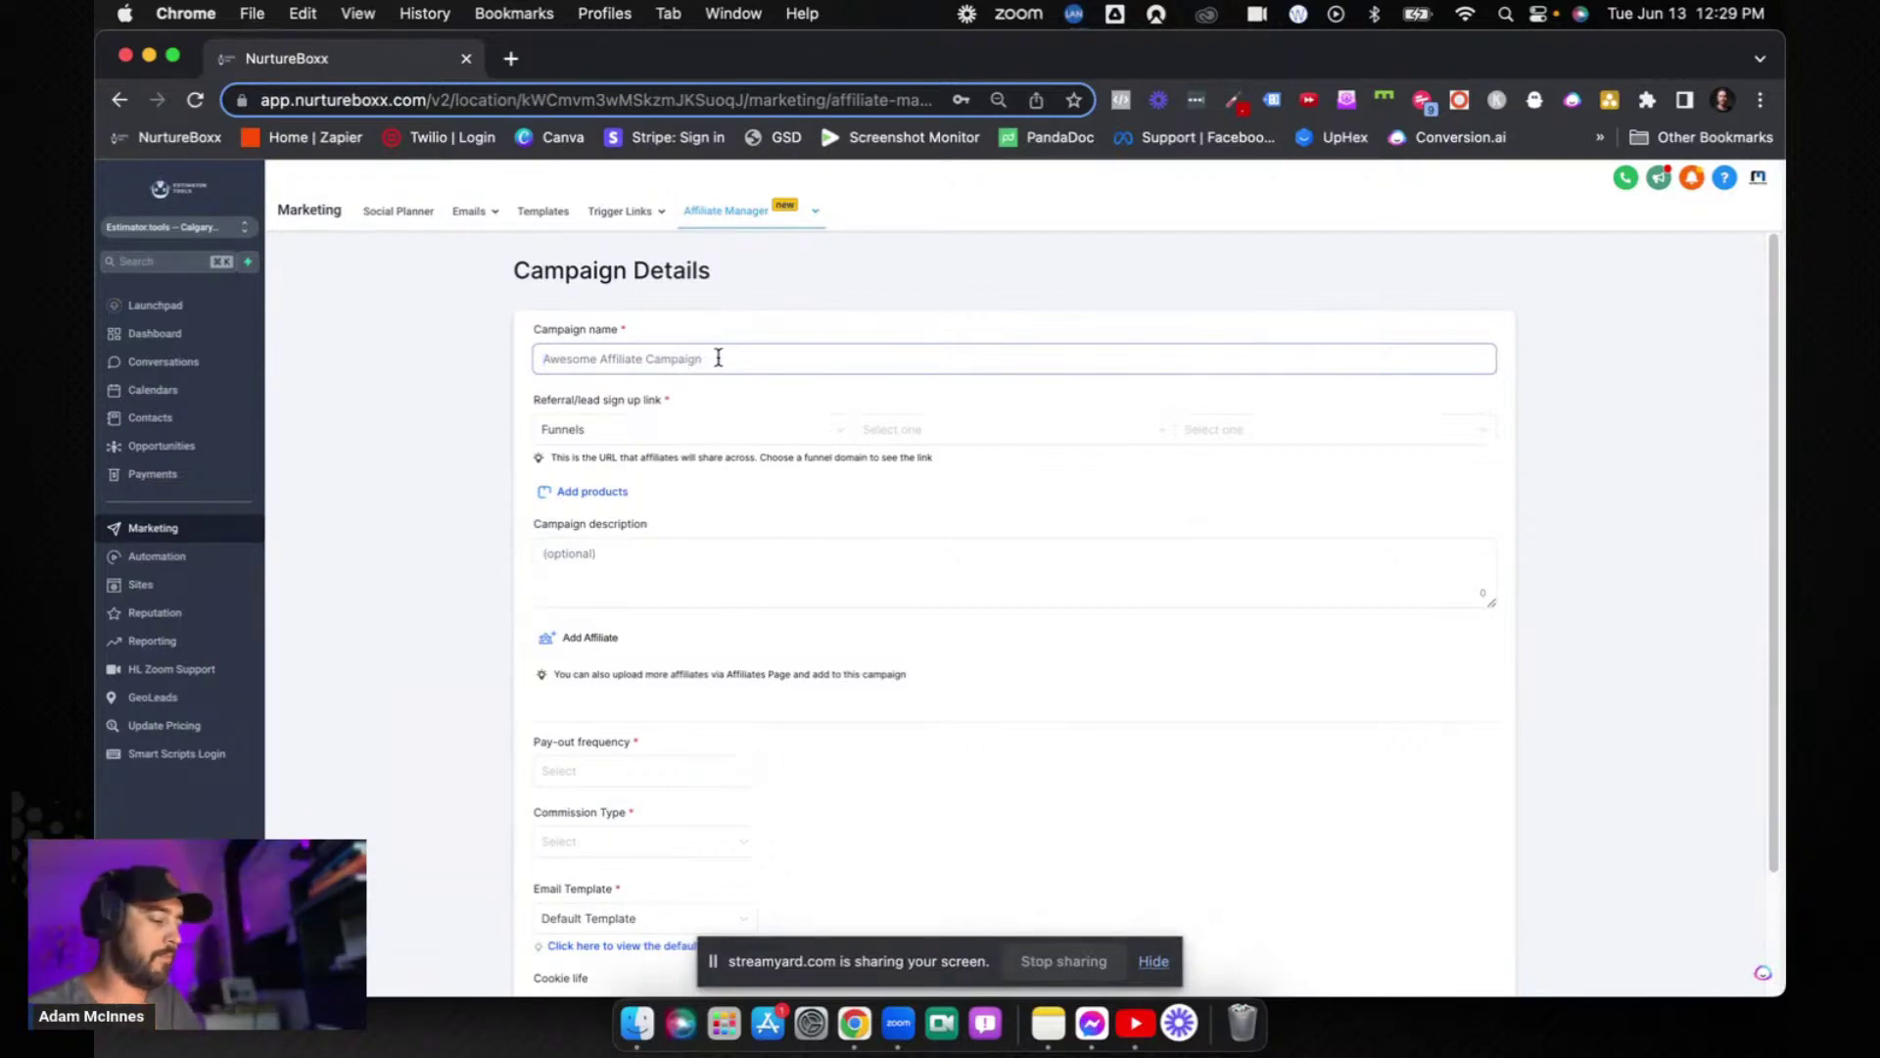
{"action": "type", "text": "Webinar Snapshot Affiliate"}
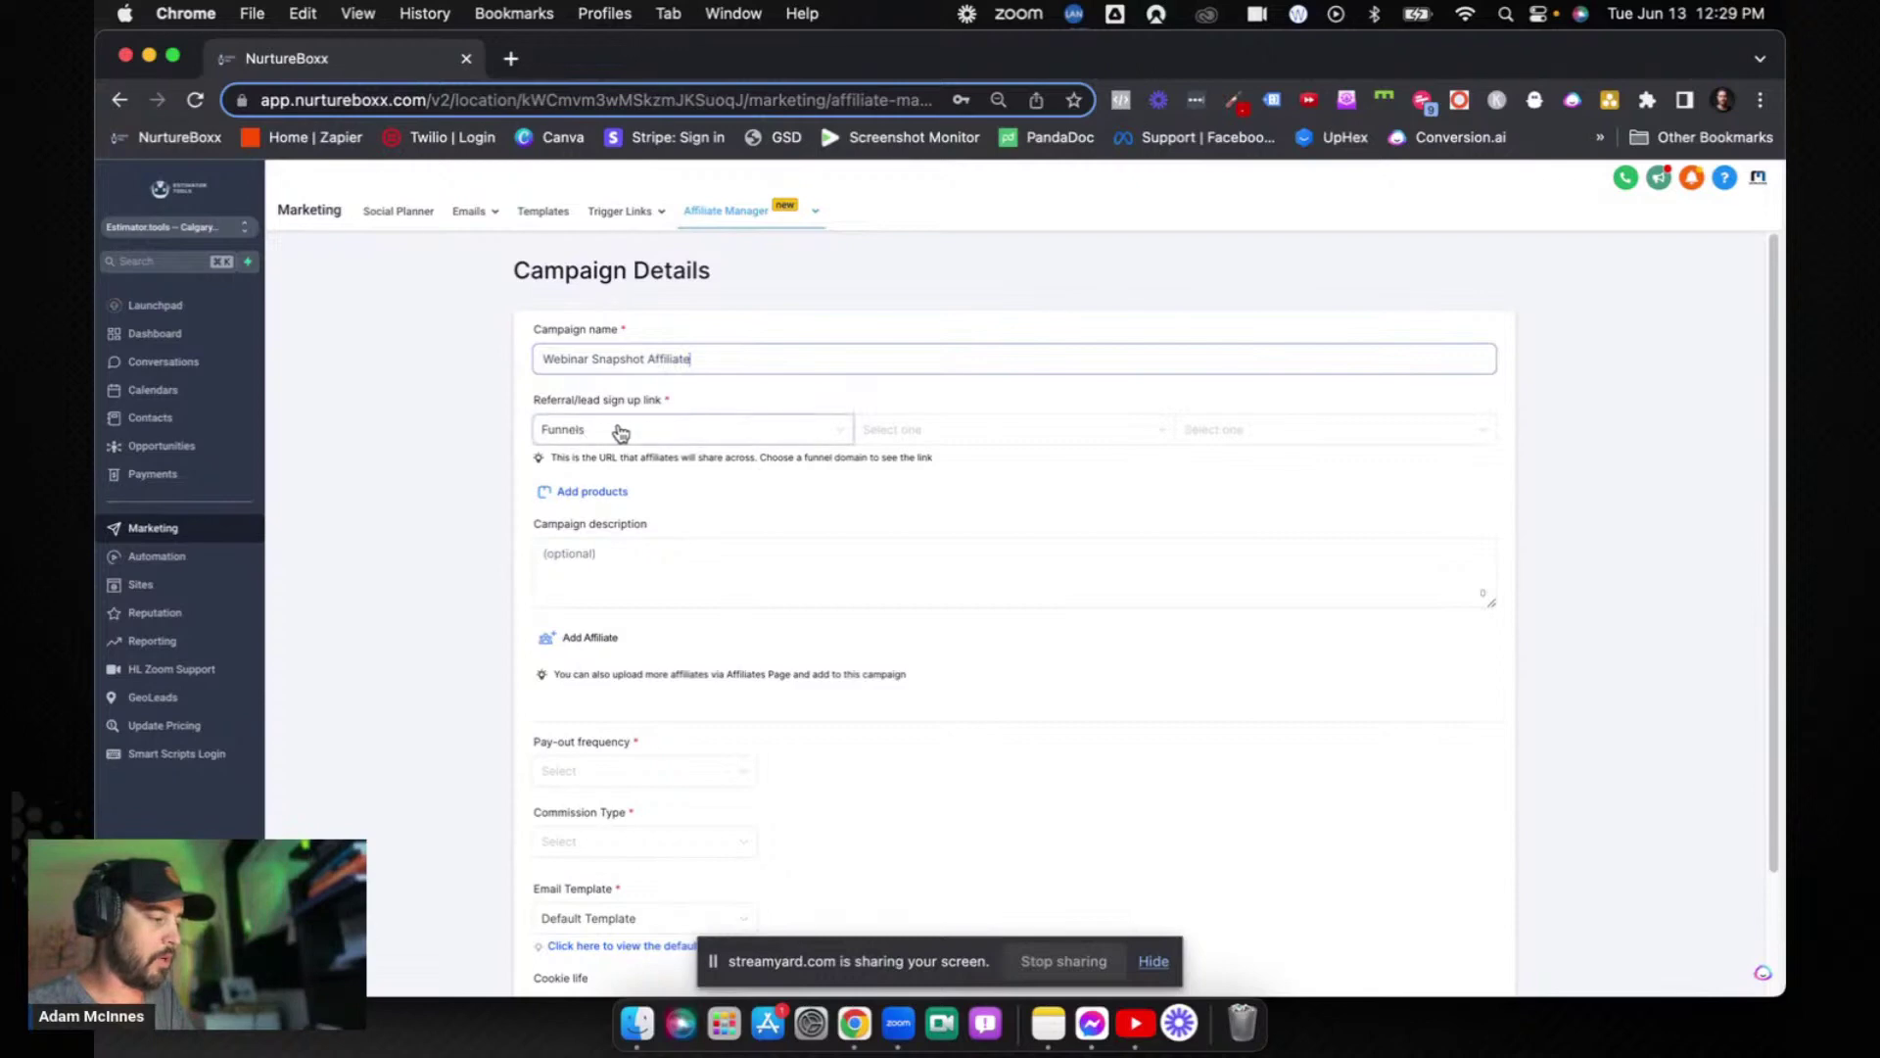
{"action": "left_click", "coordinate": [911, 434]}
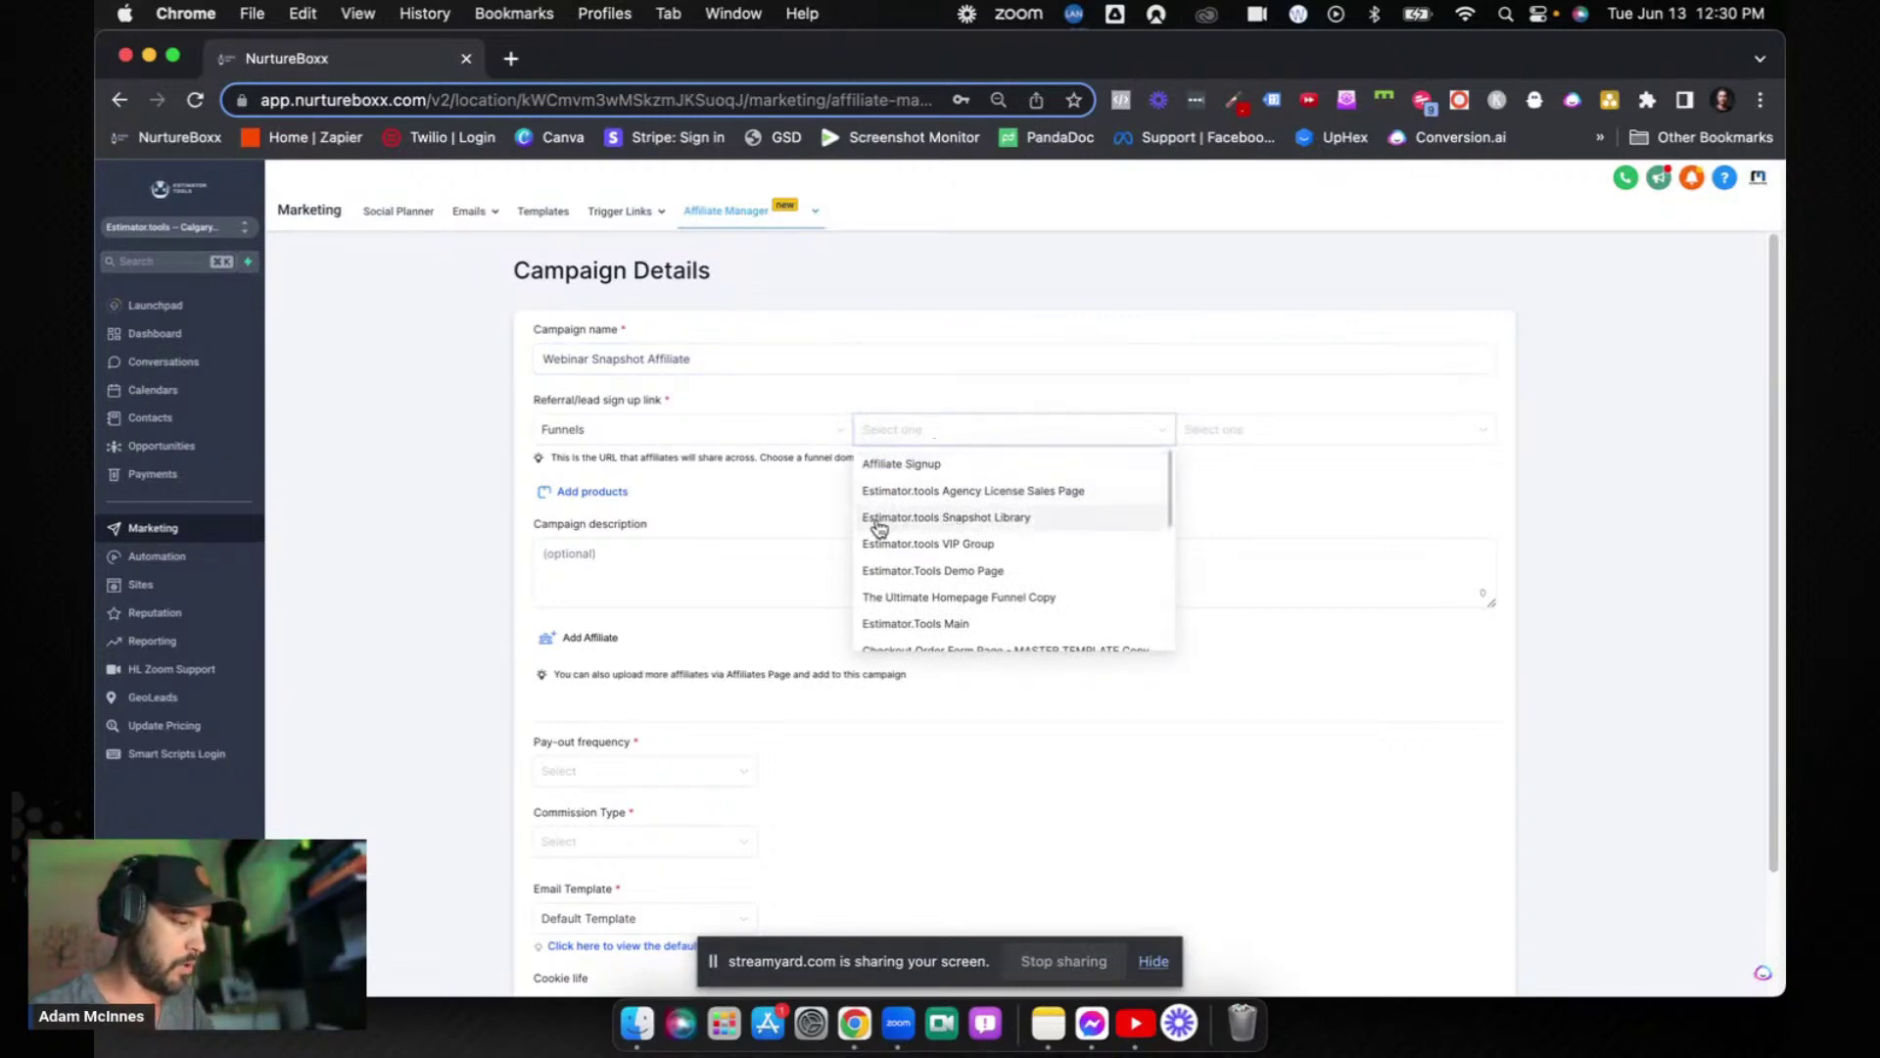
{"action": "left_click", "coordinate": [930, 526]}
{"action": "left_click", "coordinate": [1285, 442]}
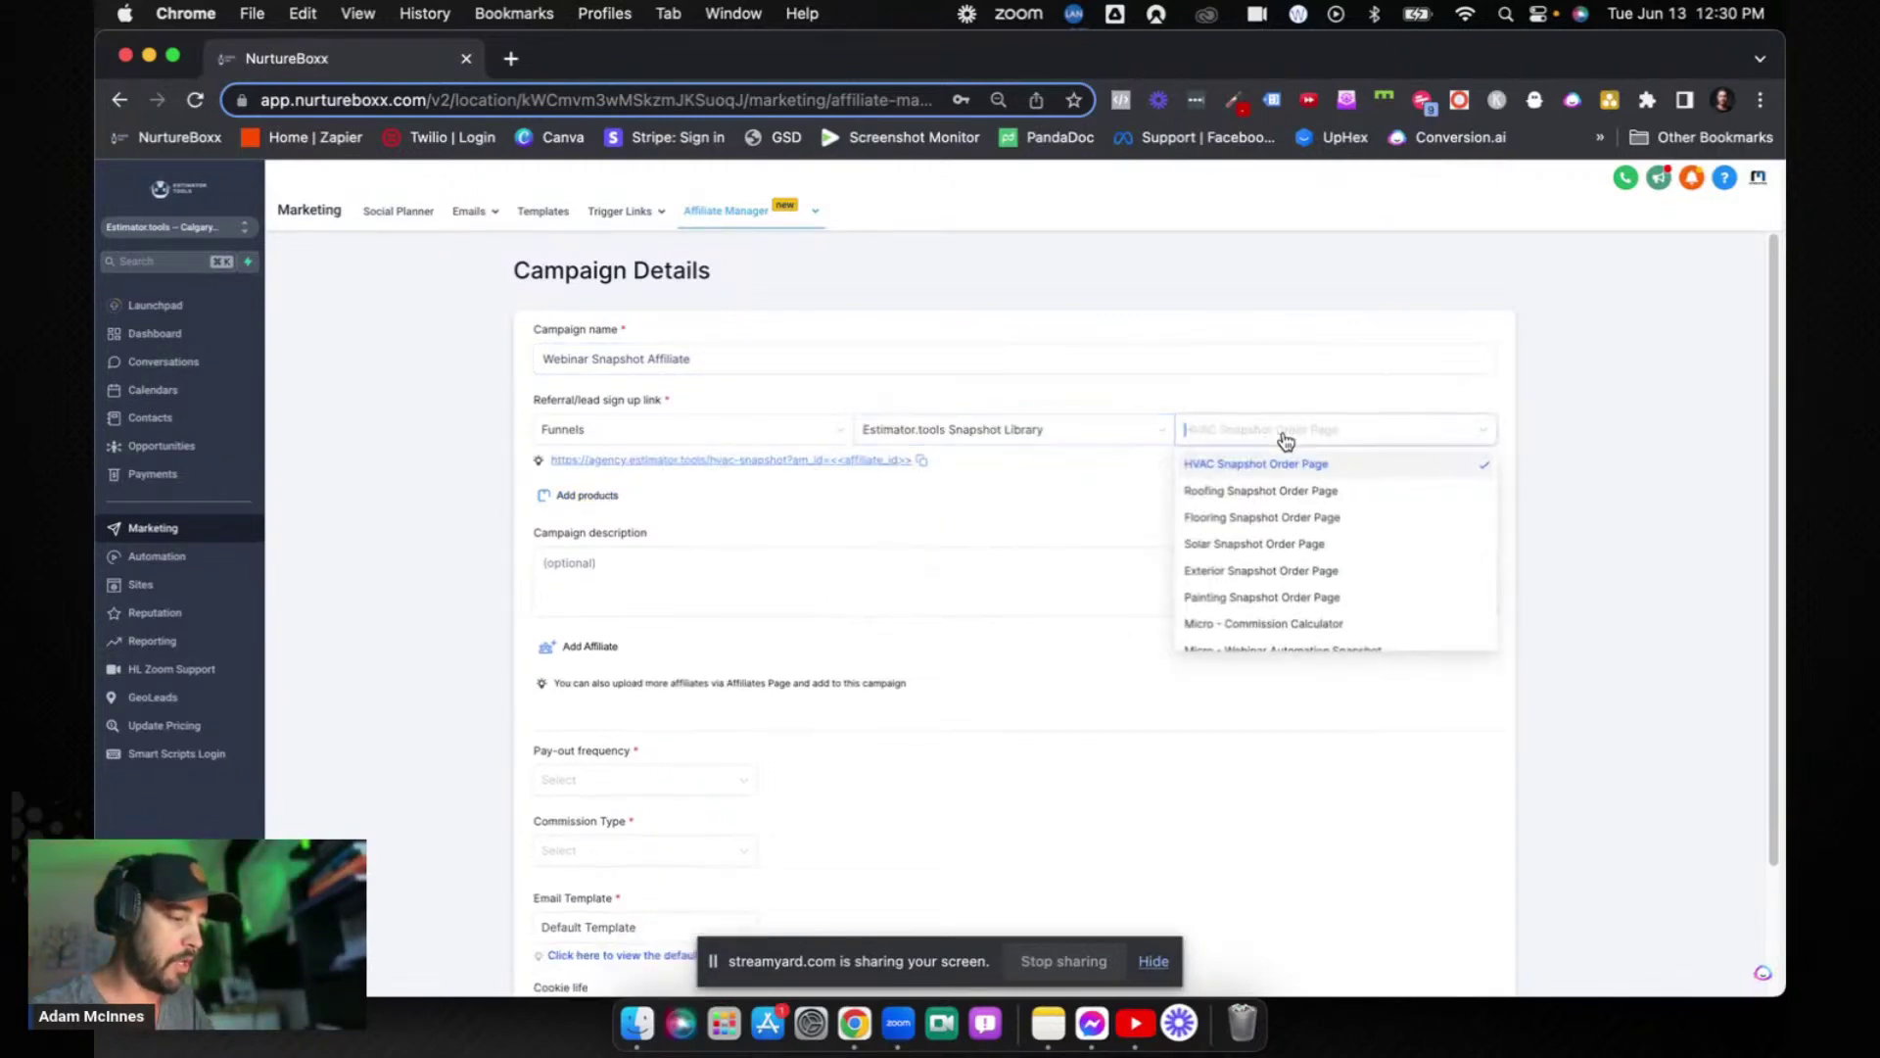
{"action": "scroll", "coordinate": [1259, 578], "scroll_direction": "down", "scroll_amount": 3}
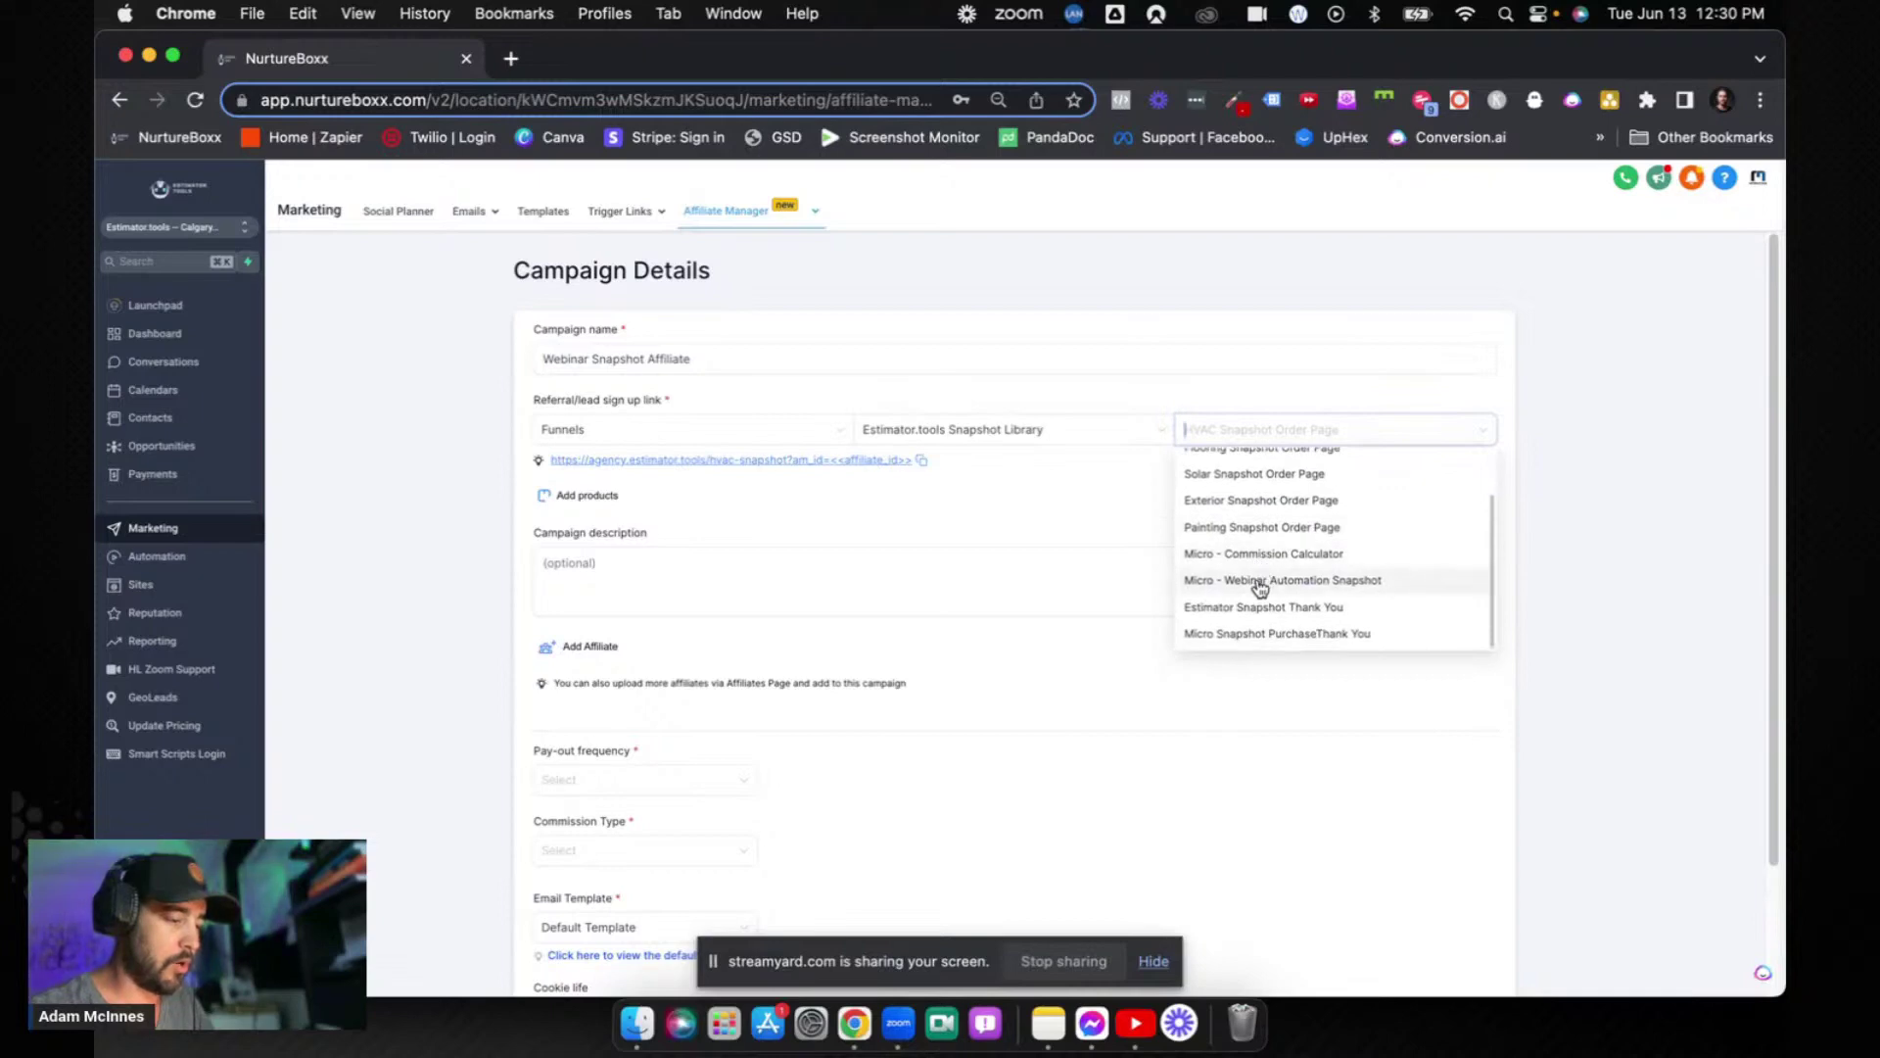
{"action": "left_click", "coordinate": [1263, 581]}
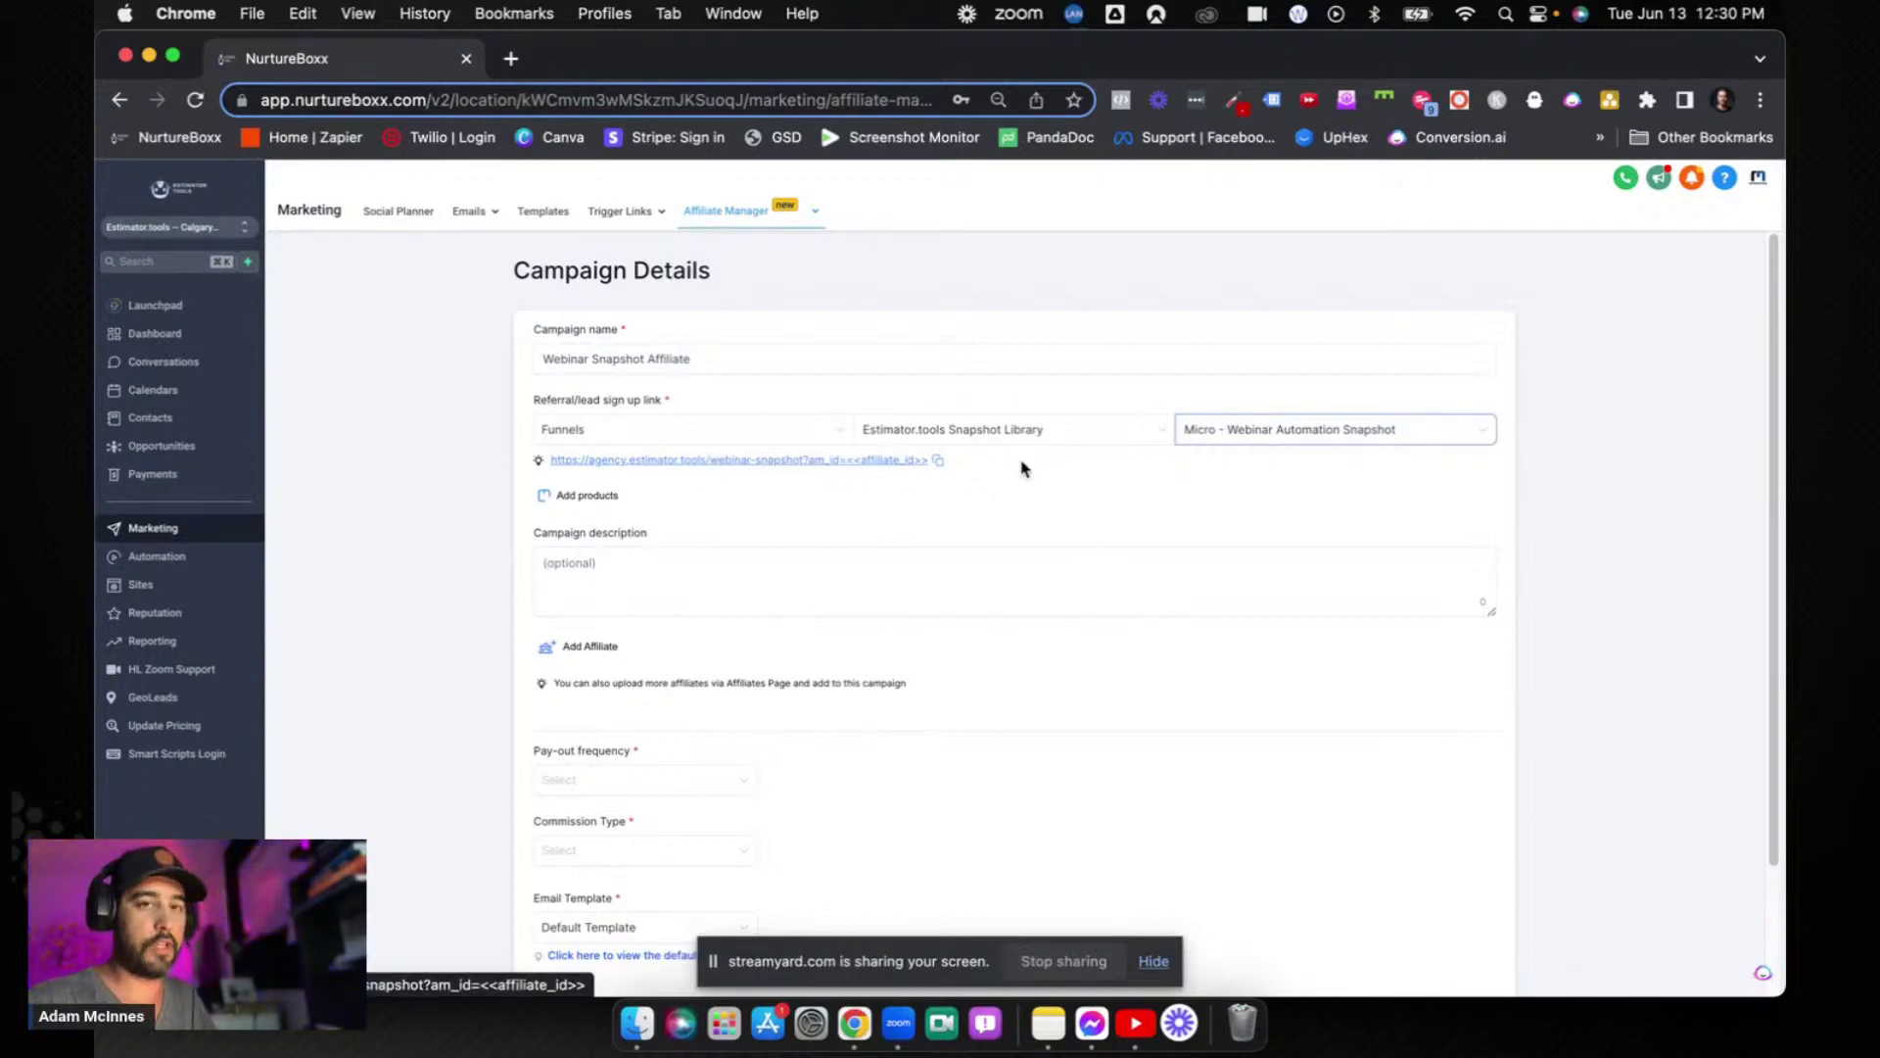
- Add the product Webinar Automation Micro Snapshot to the campaign
{"action": "left_click", "coordinate": [592, 497]}
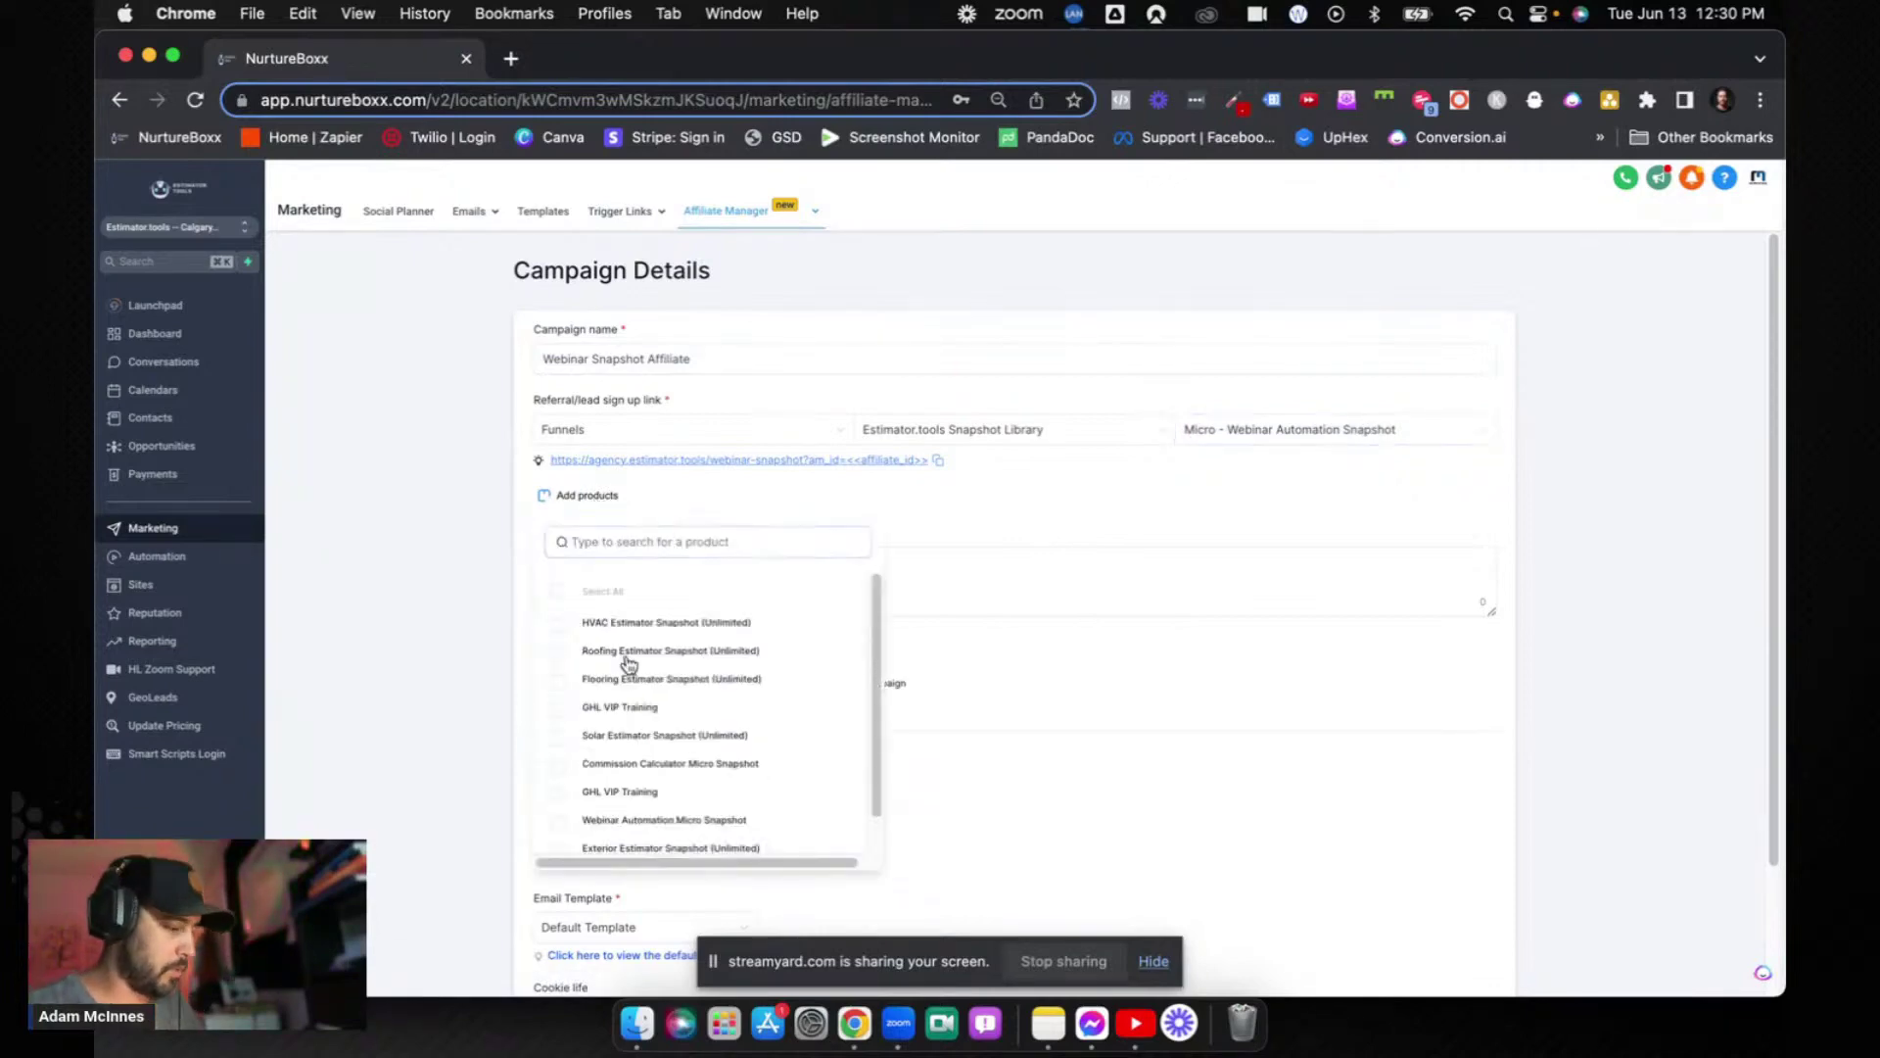
{"action": "scroll", "coordinate": [627, 676], "scroll_direction": "down", "scroll_amount": 1}
{"action": "left_click", "coordinate": [559, 786]}
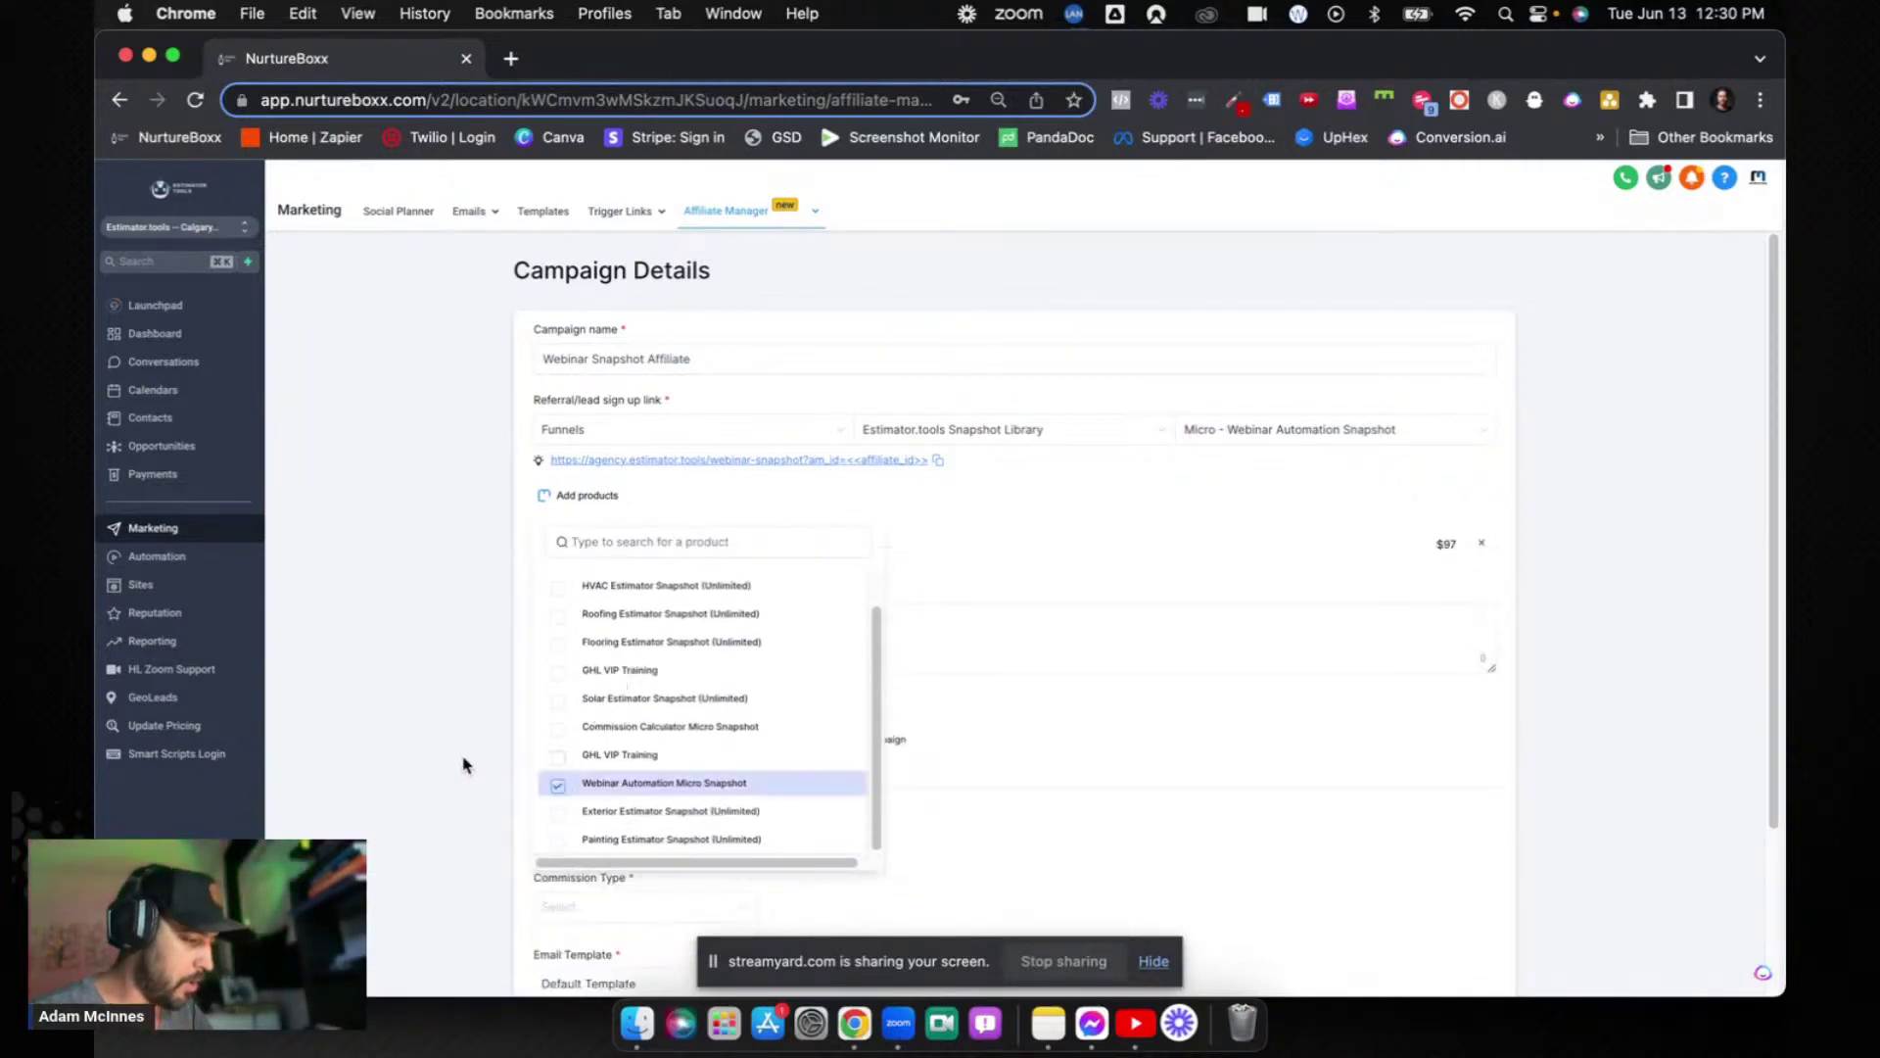
{"action": "left_click", "coordinate": [460, 764]}
- Enter the campaign description "The last webinar snapshot you will ever need!"
{"action": "left_click", "coordinate": [705, 612]}
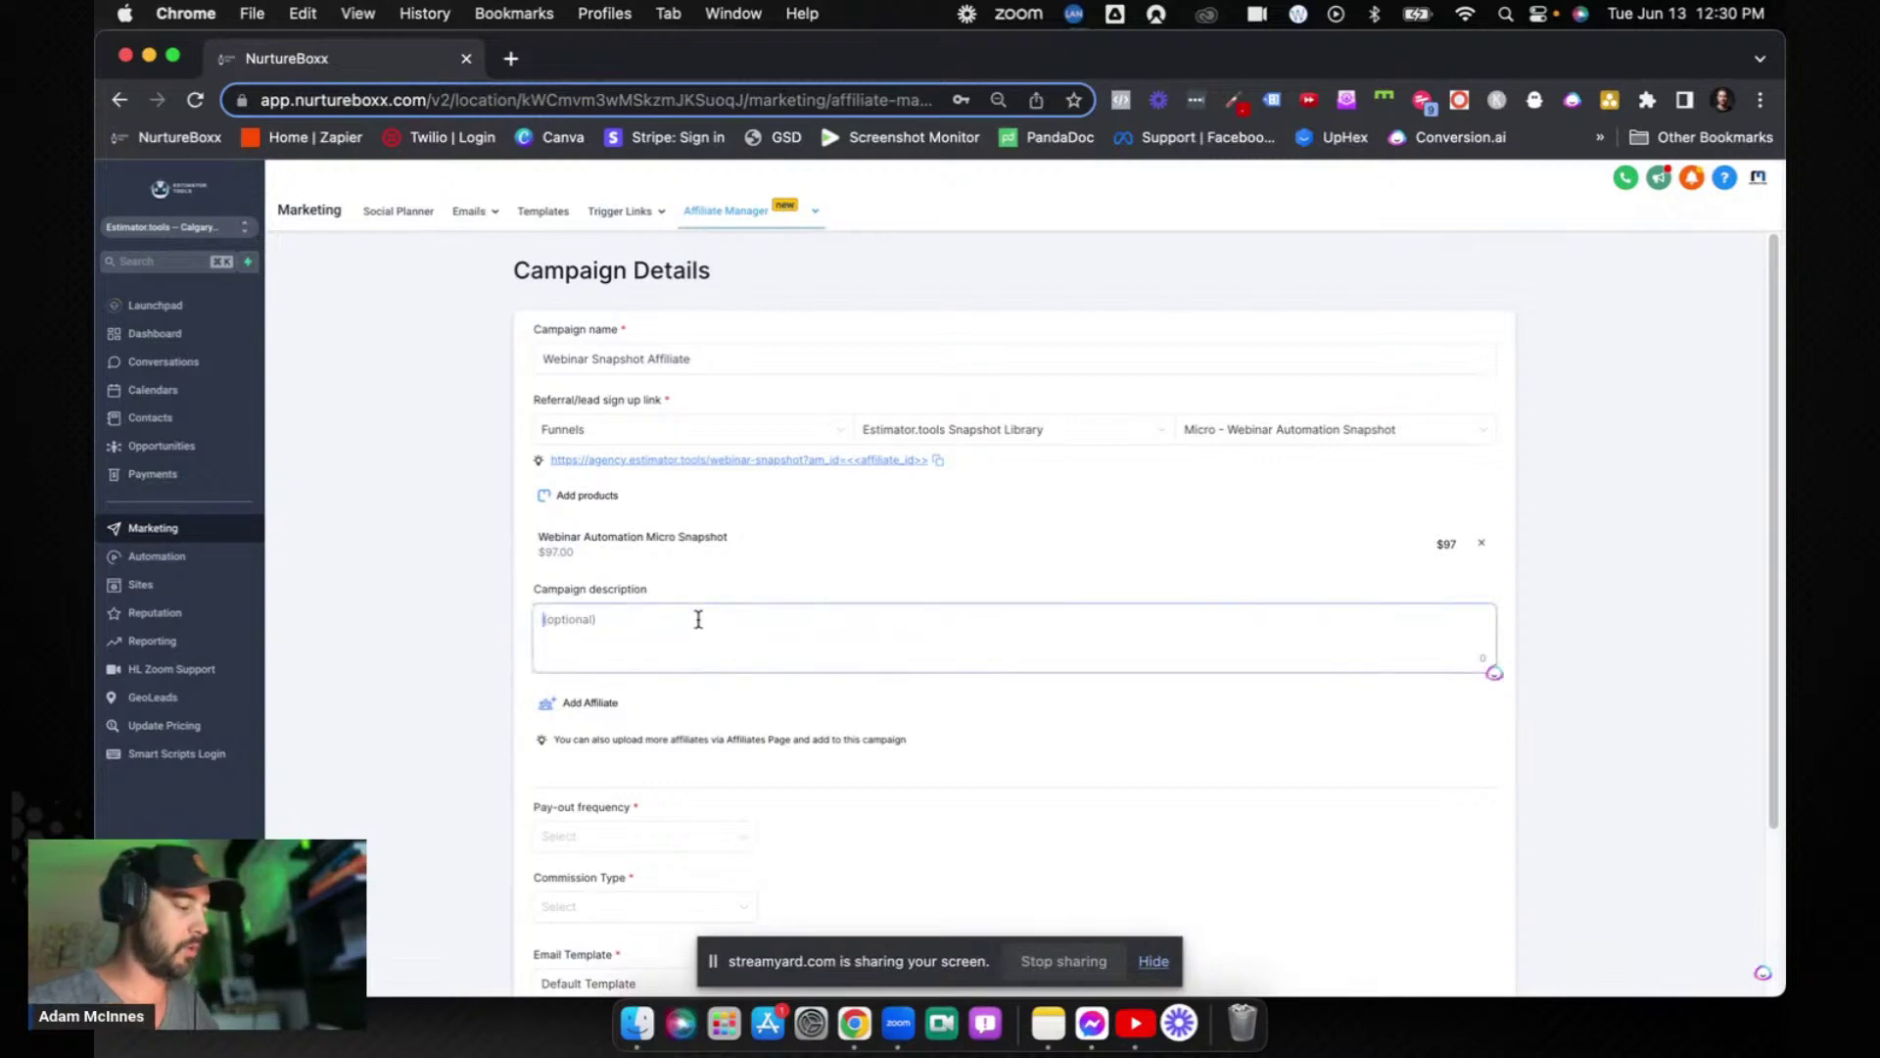
{"action": "type", "text": "T"}
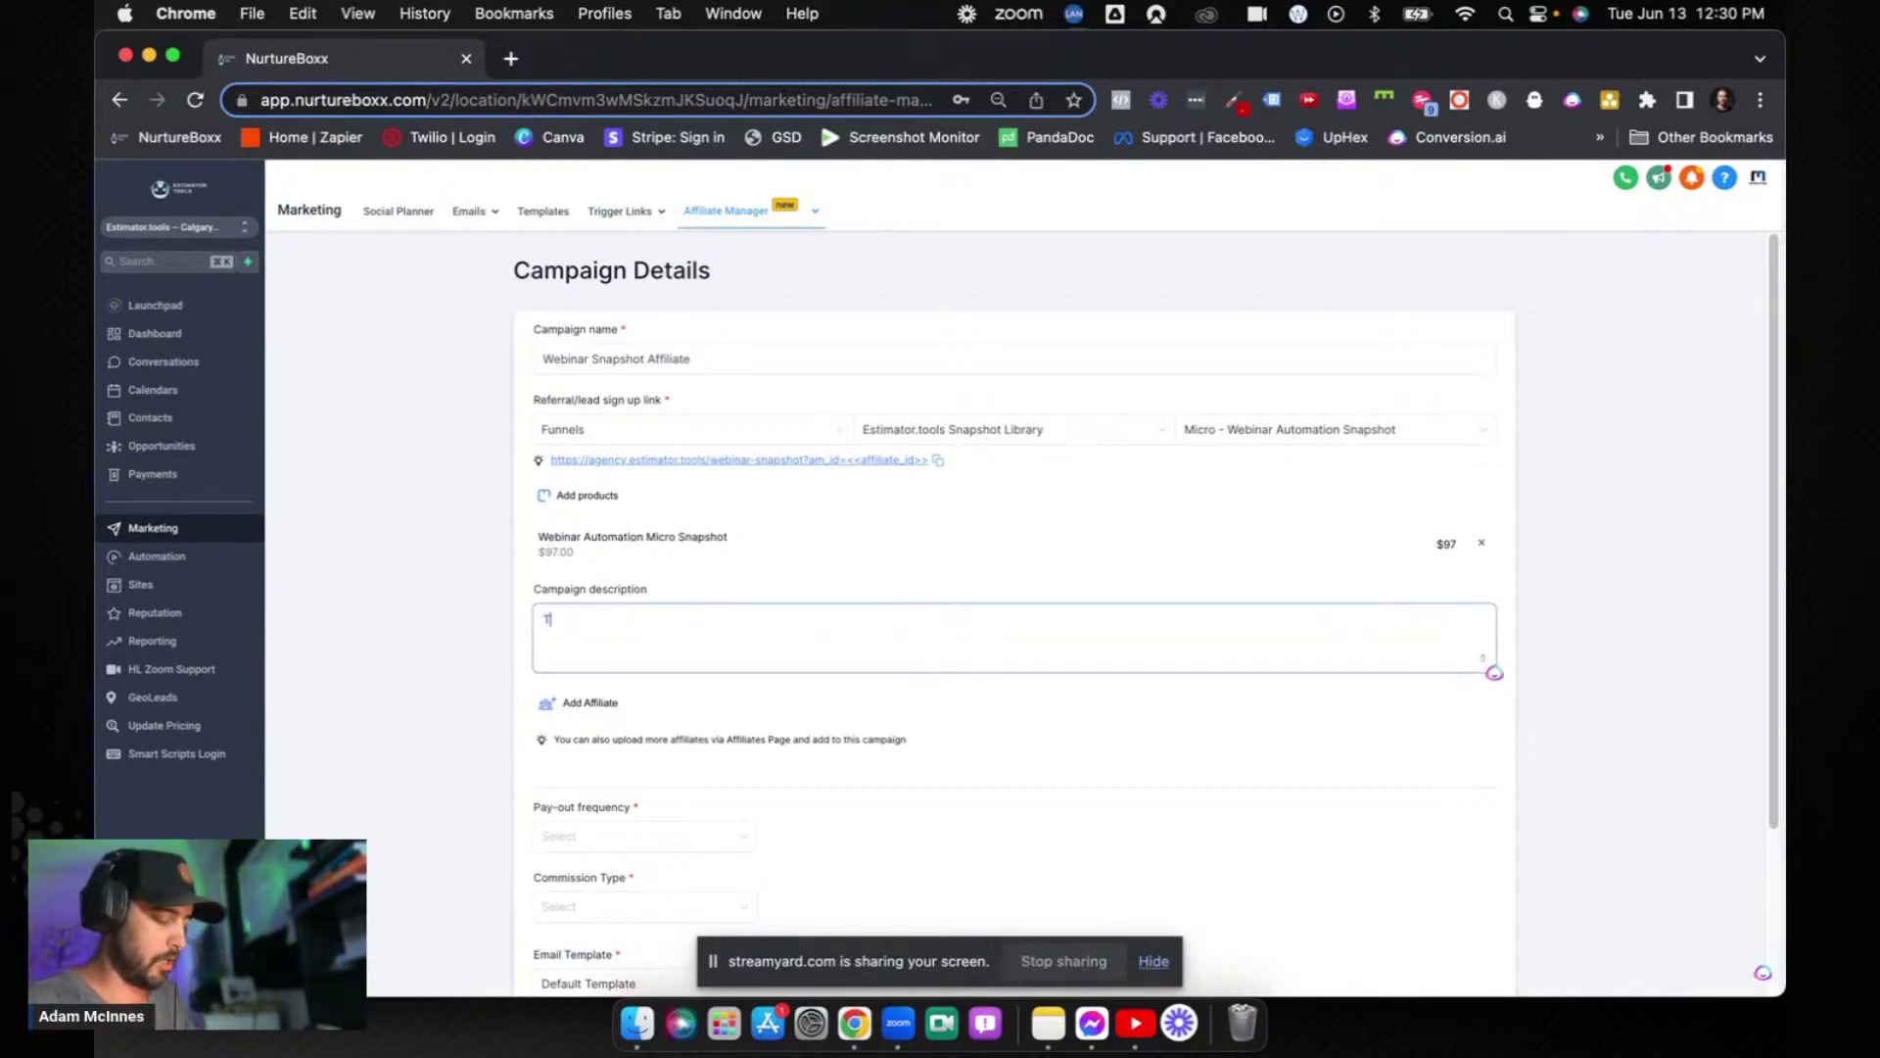
{"action": "type", "text": "he last webinar s"}
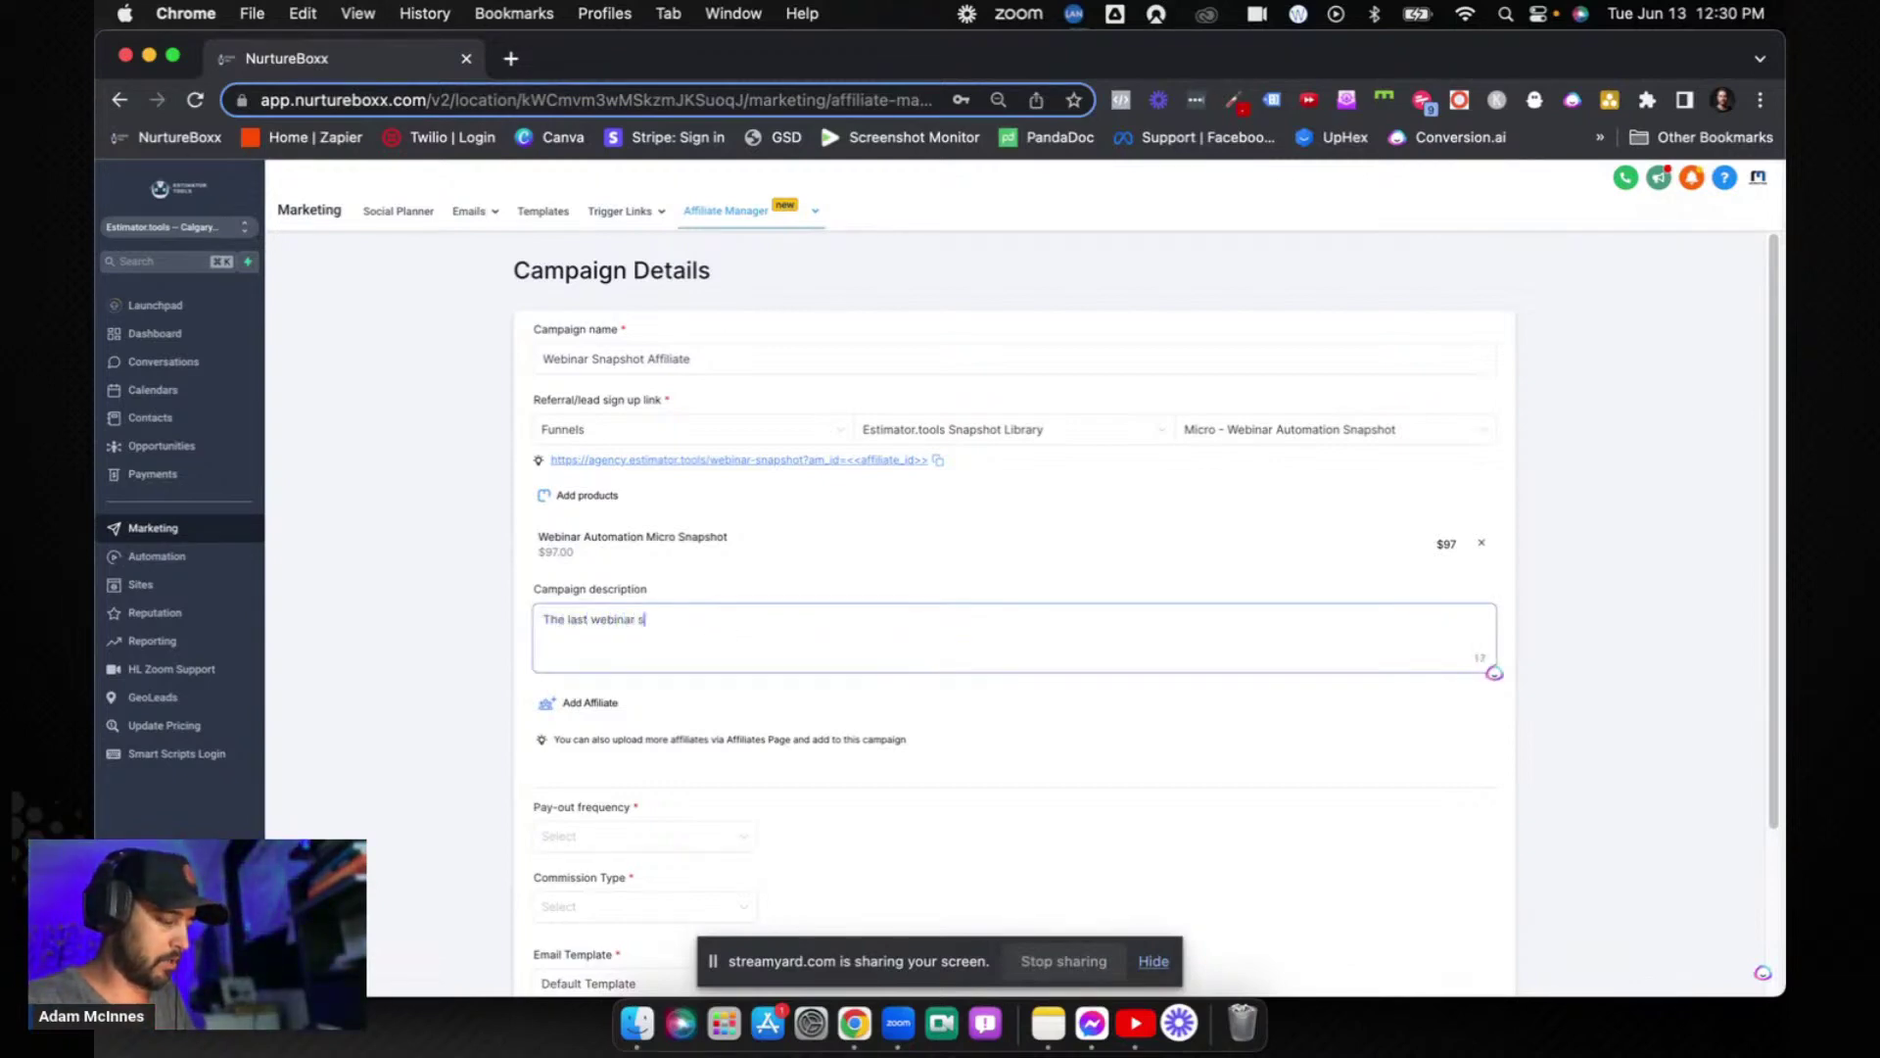
{"action": "type", "text": "napshot you will "}
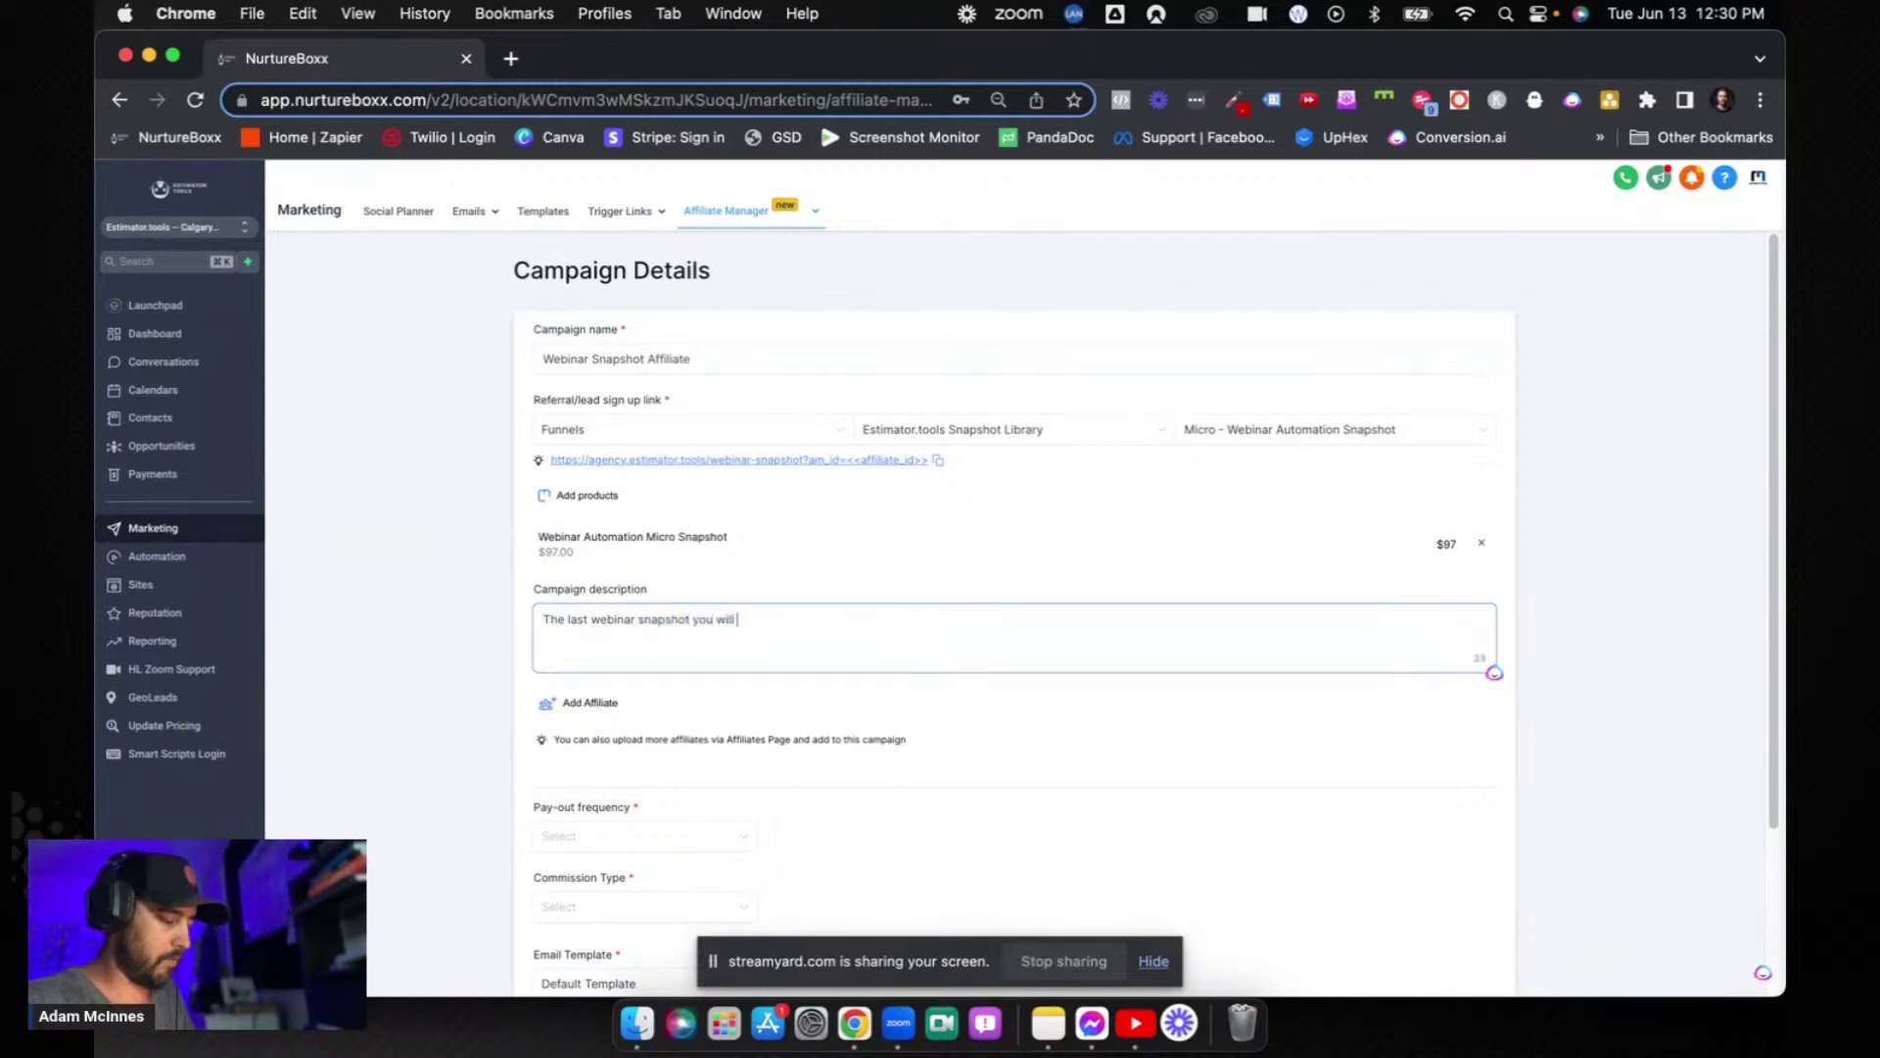
{"action": "type", "text": "ever need!"}
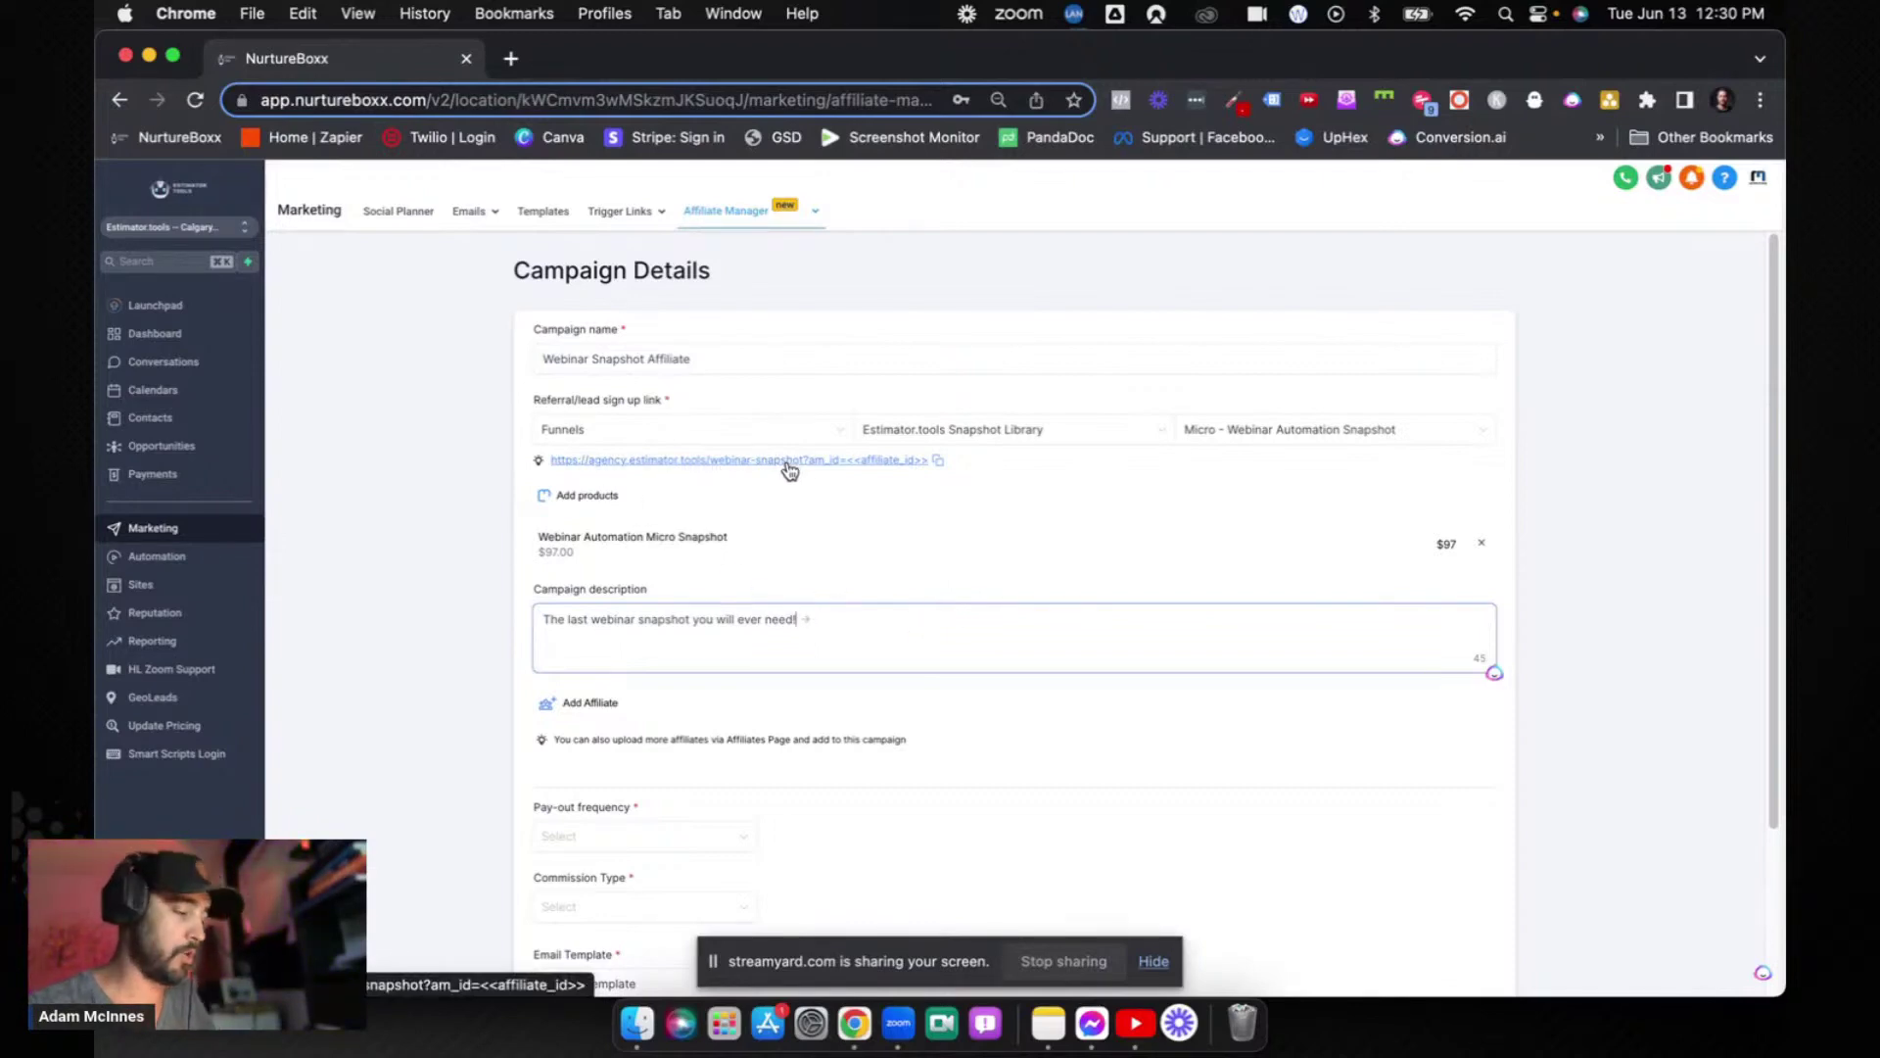
{"action": "scroll", "coordinate": [819, 500], "scroll_direction": "down", "scroll_amount": 3}
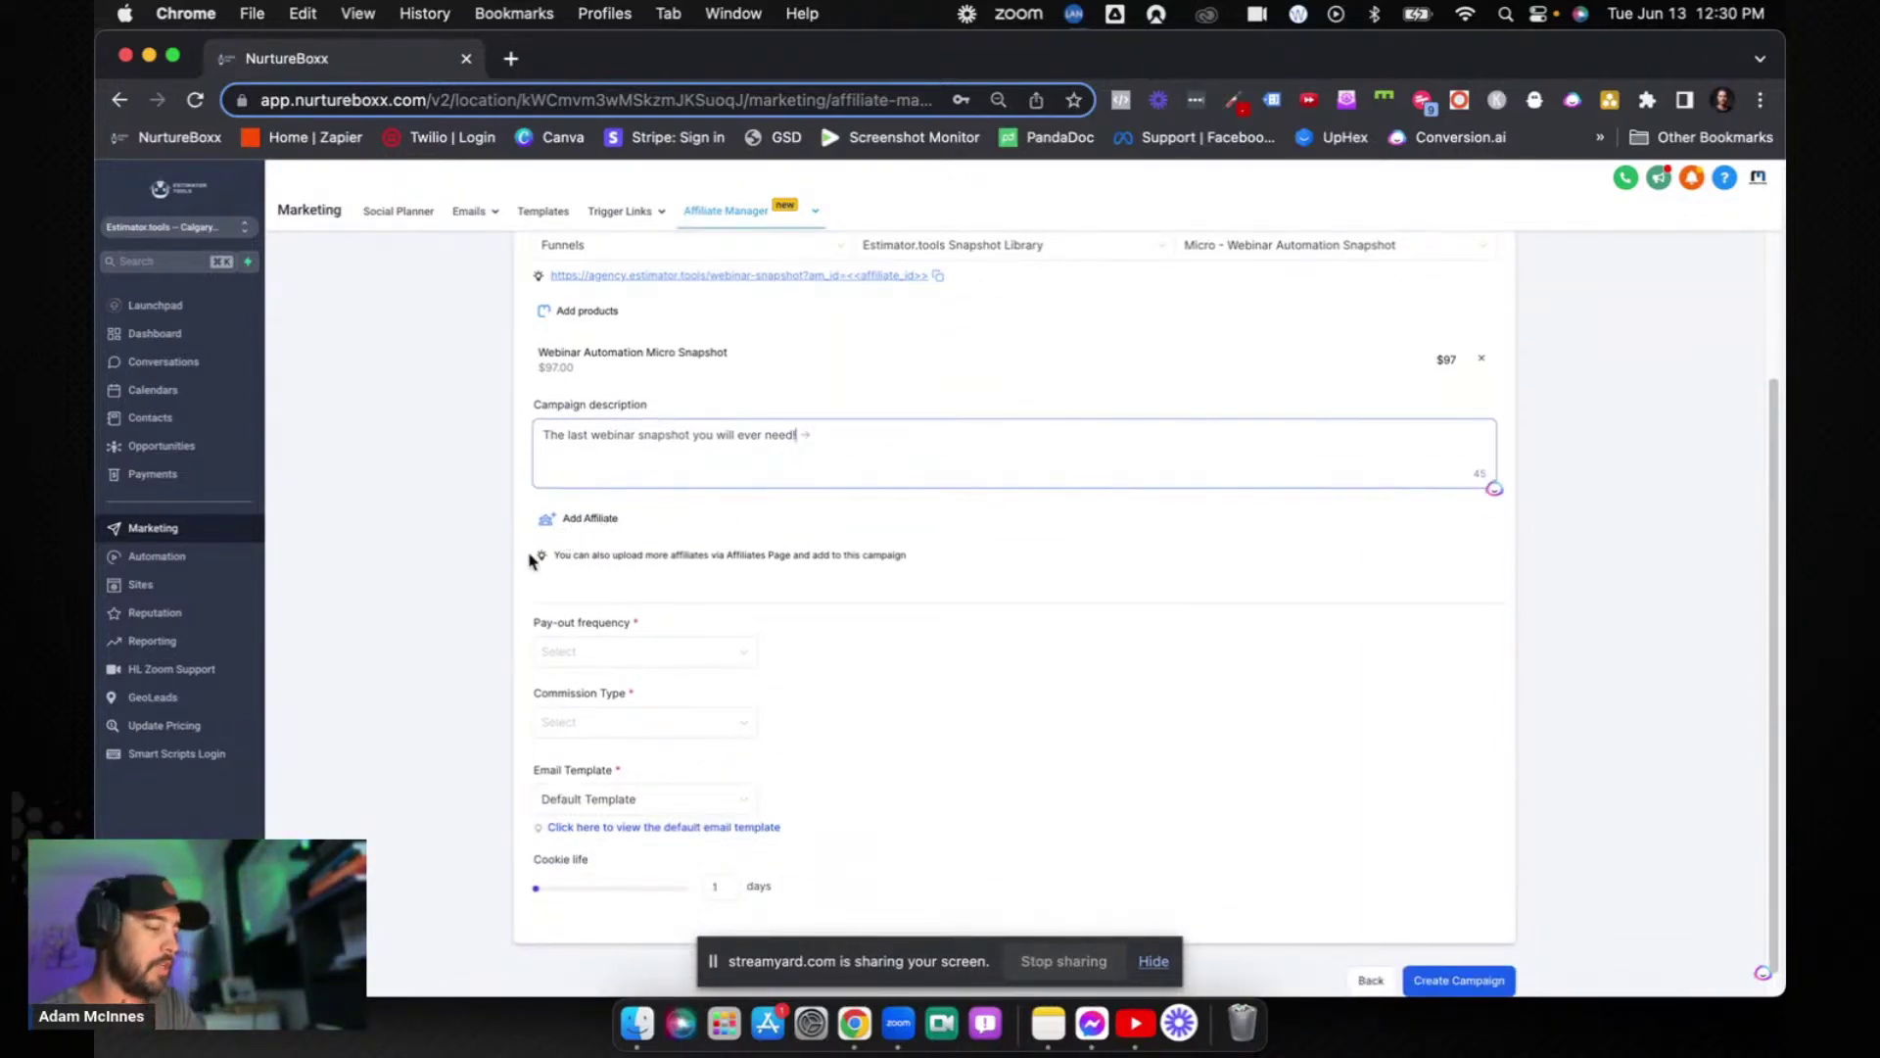
{"action": "left_click", "coordinate": [502, 578]}
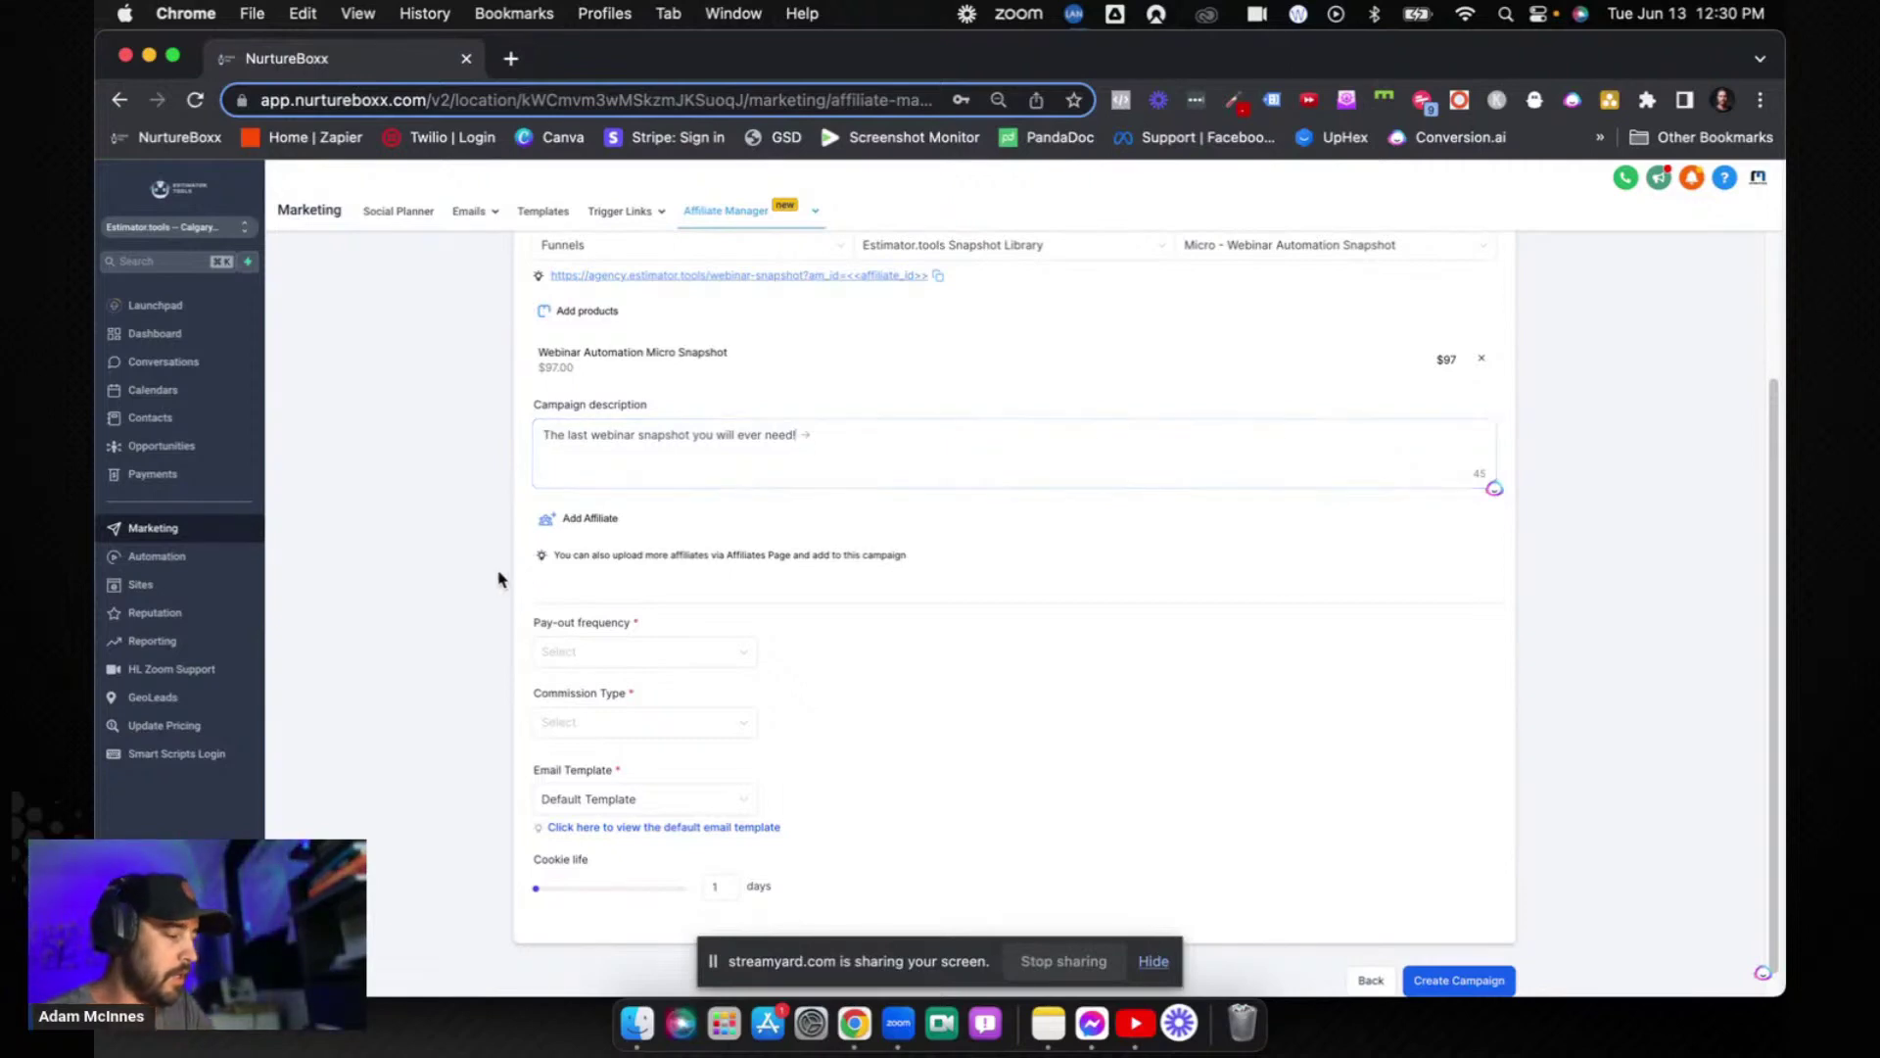
- Set the campaign's pay-out frequency to Pay - 30
{"action": "scroll", "coordinate": [502, 578], "scroll_direction": "down", "scroll_amount": 1}
{"action": "left_click", "coordinate": [596, 633]}
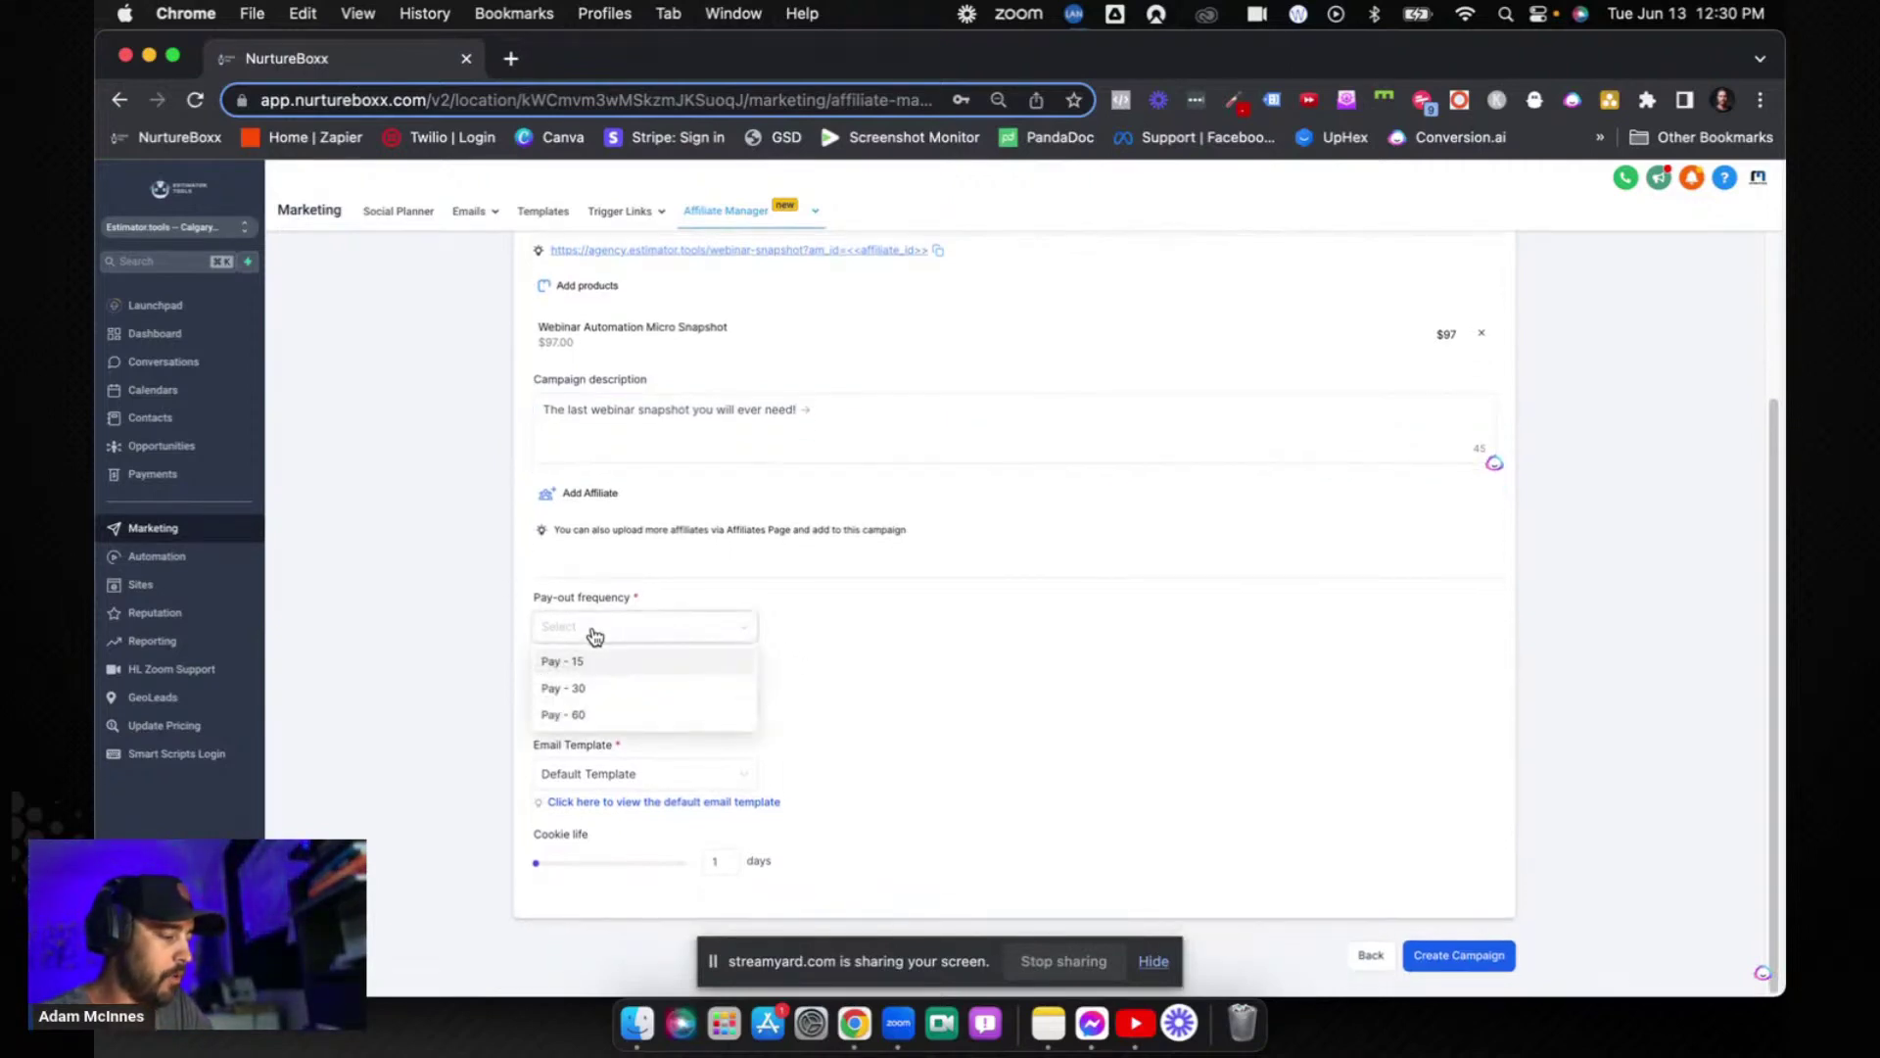
{"action": "left_click", "coordinate": [576, 690]}
- Set the commission type to Percentage Commission with 20% offered
{"action": "scroll", "coordinate": [617, 675], "scroll_direction": "down", "scroll_amount": 1}
{"action": "left_click", "coordinate": [641, 698]}
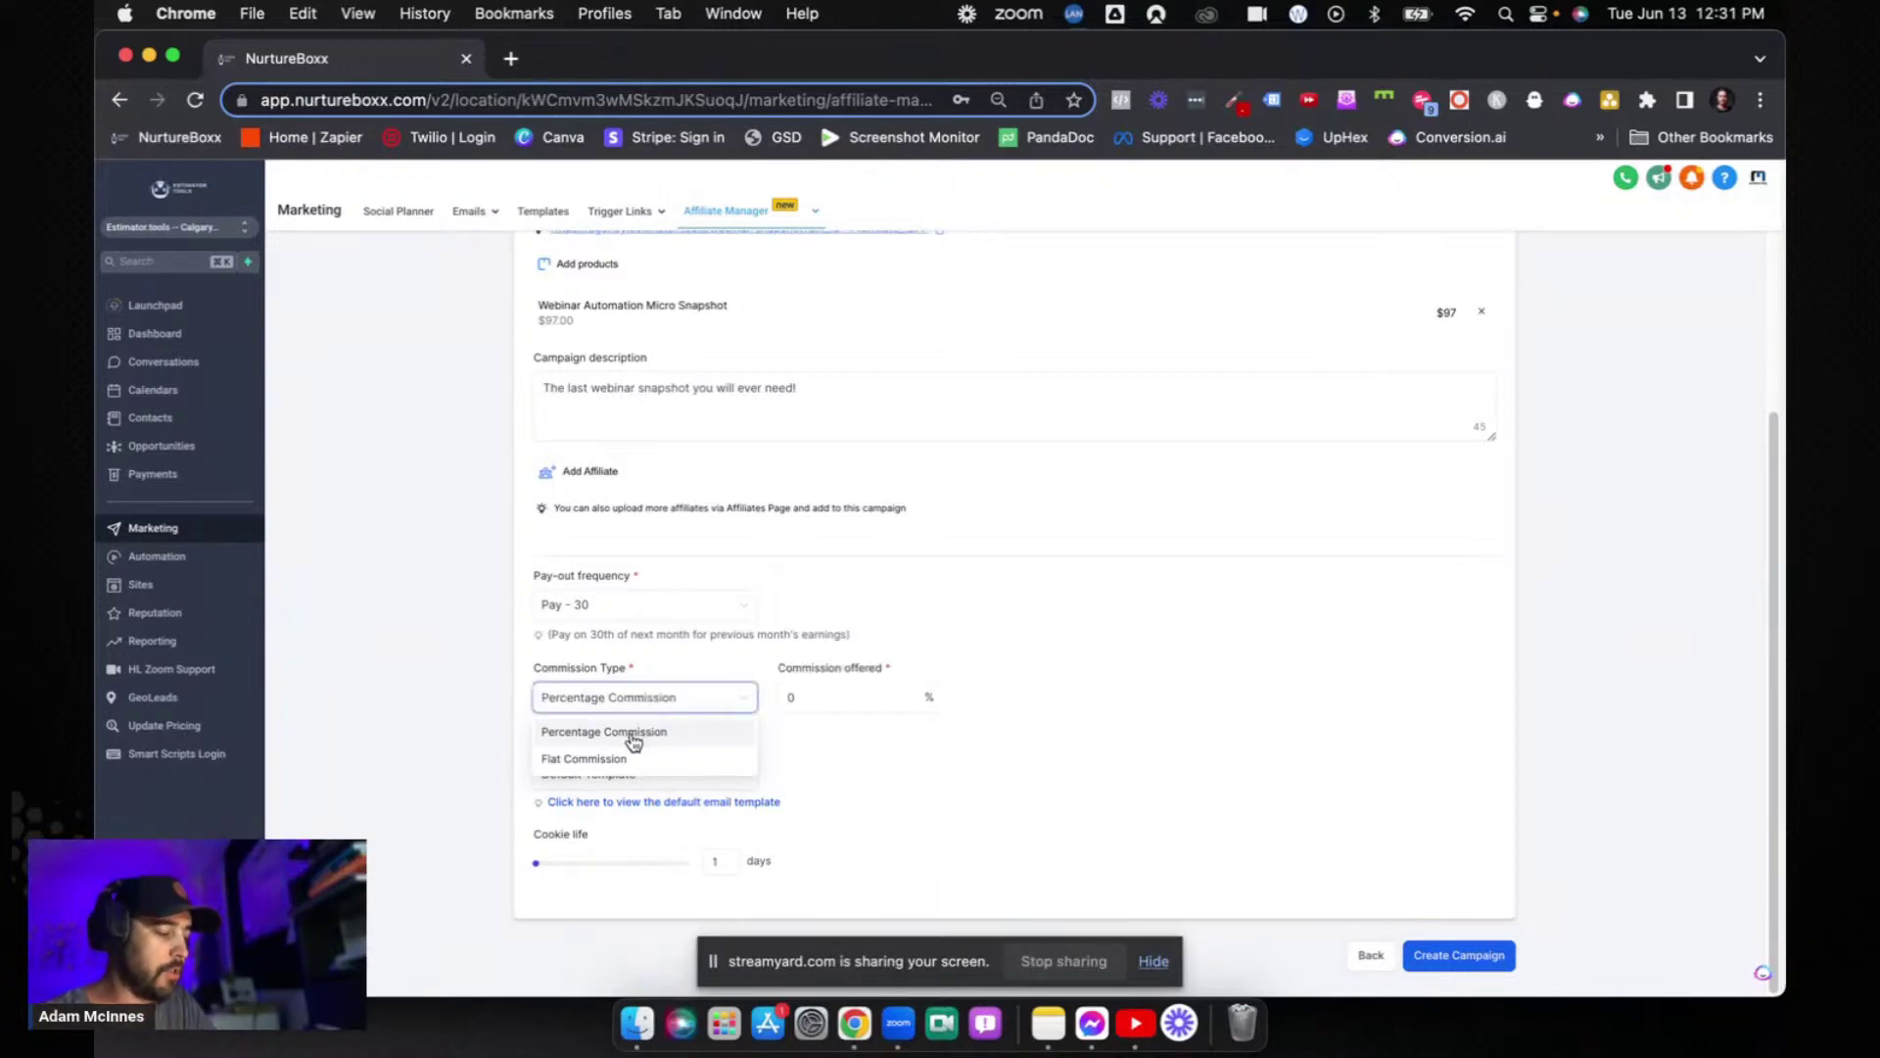
{"action": "left_click", "coordinate": [631, 735]}
{"action": "left_click", "coordinate": [817, 697]}
{"action": "type", "text": "20"}
{"action": "left_click", "coordinate": [862, 742]}
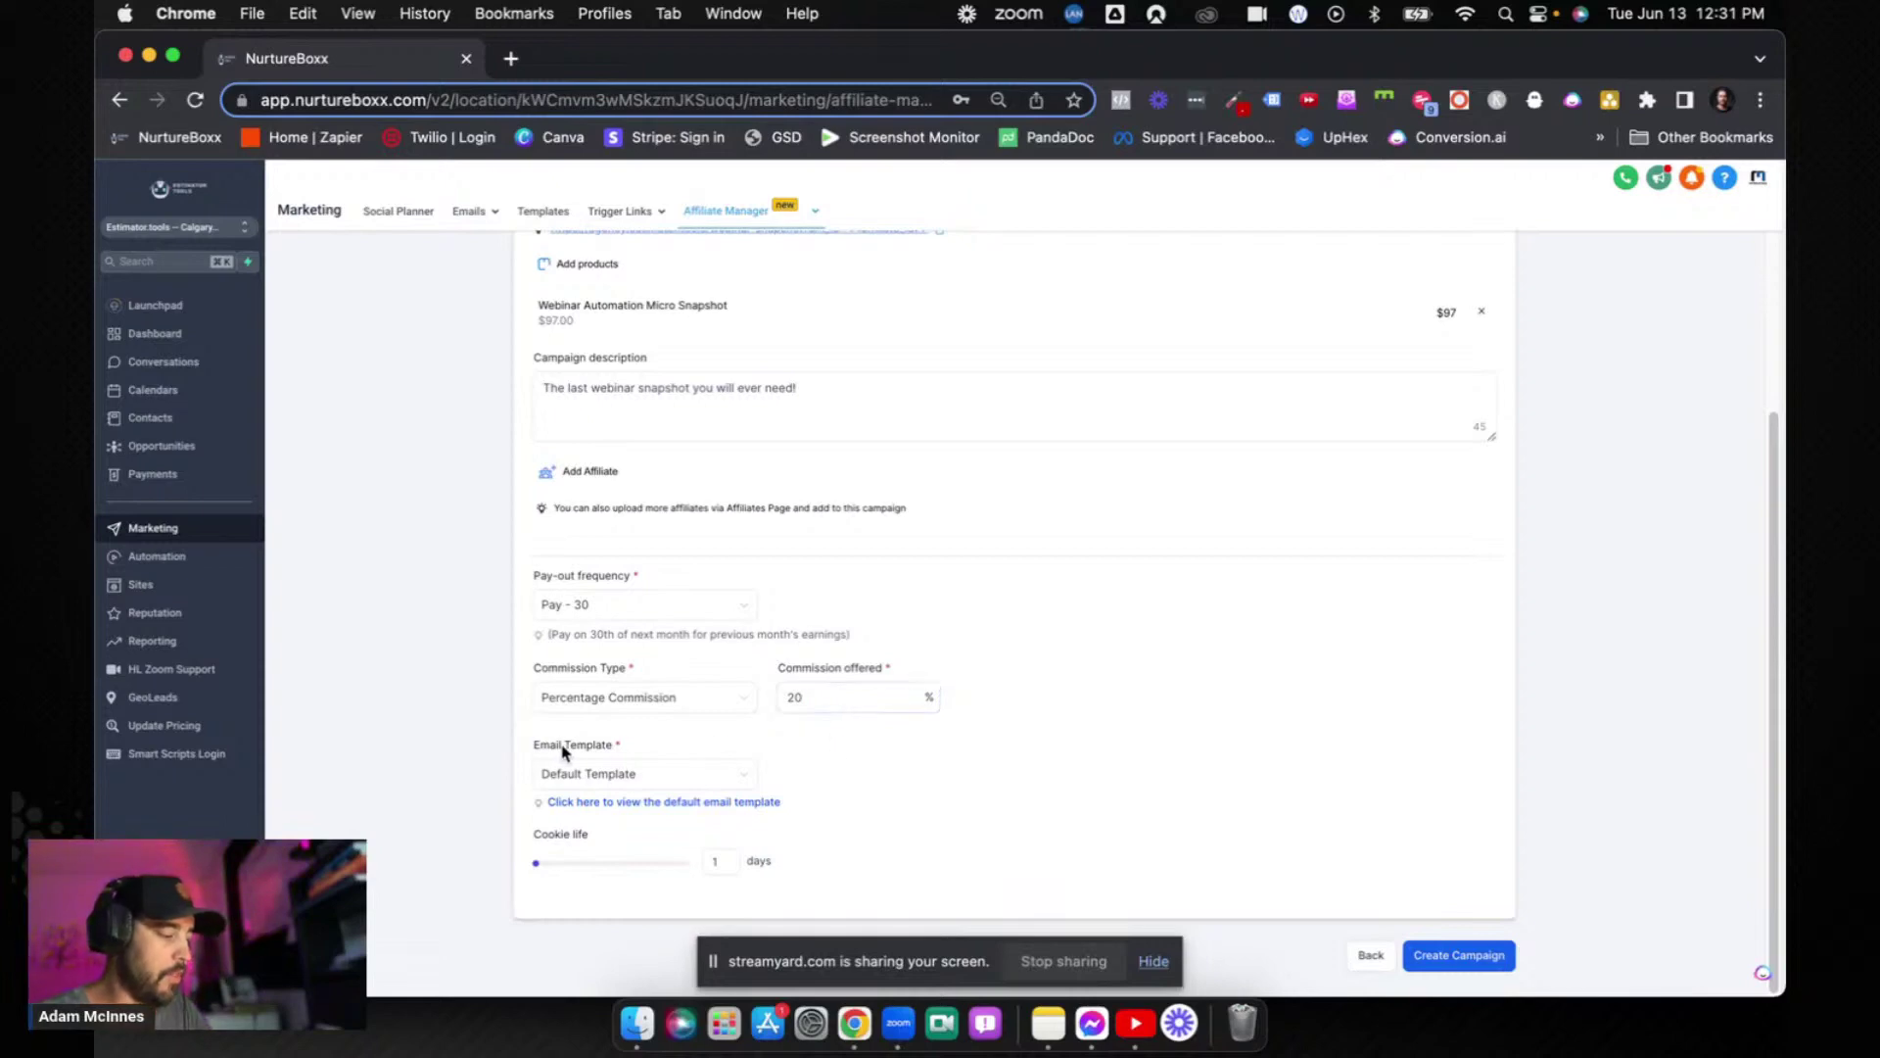
- View the content of the default affiliate email template and close the preview
{"action": "left_click_drag", "start_coordinate": [534, 749], "coordinate": [619, 752]}
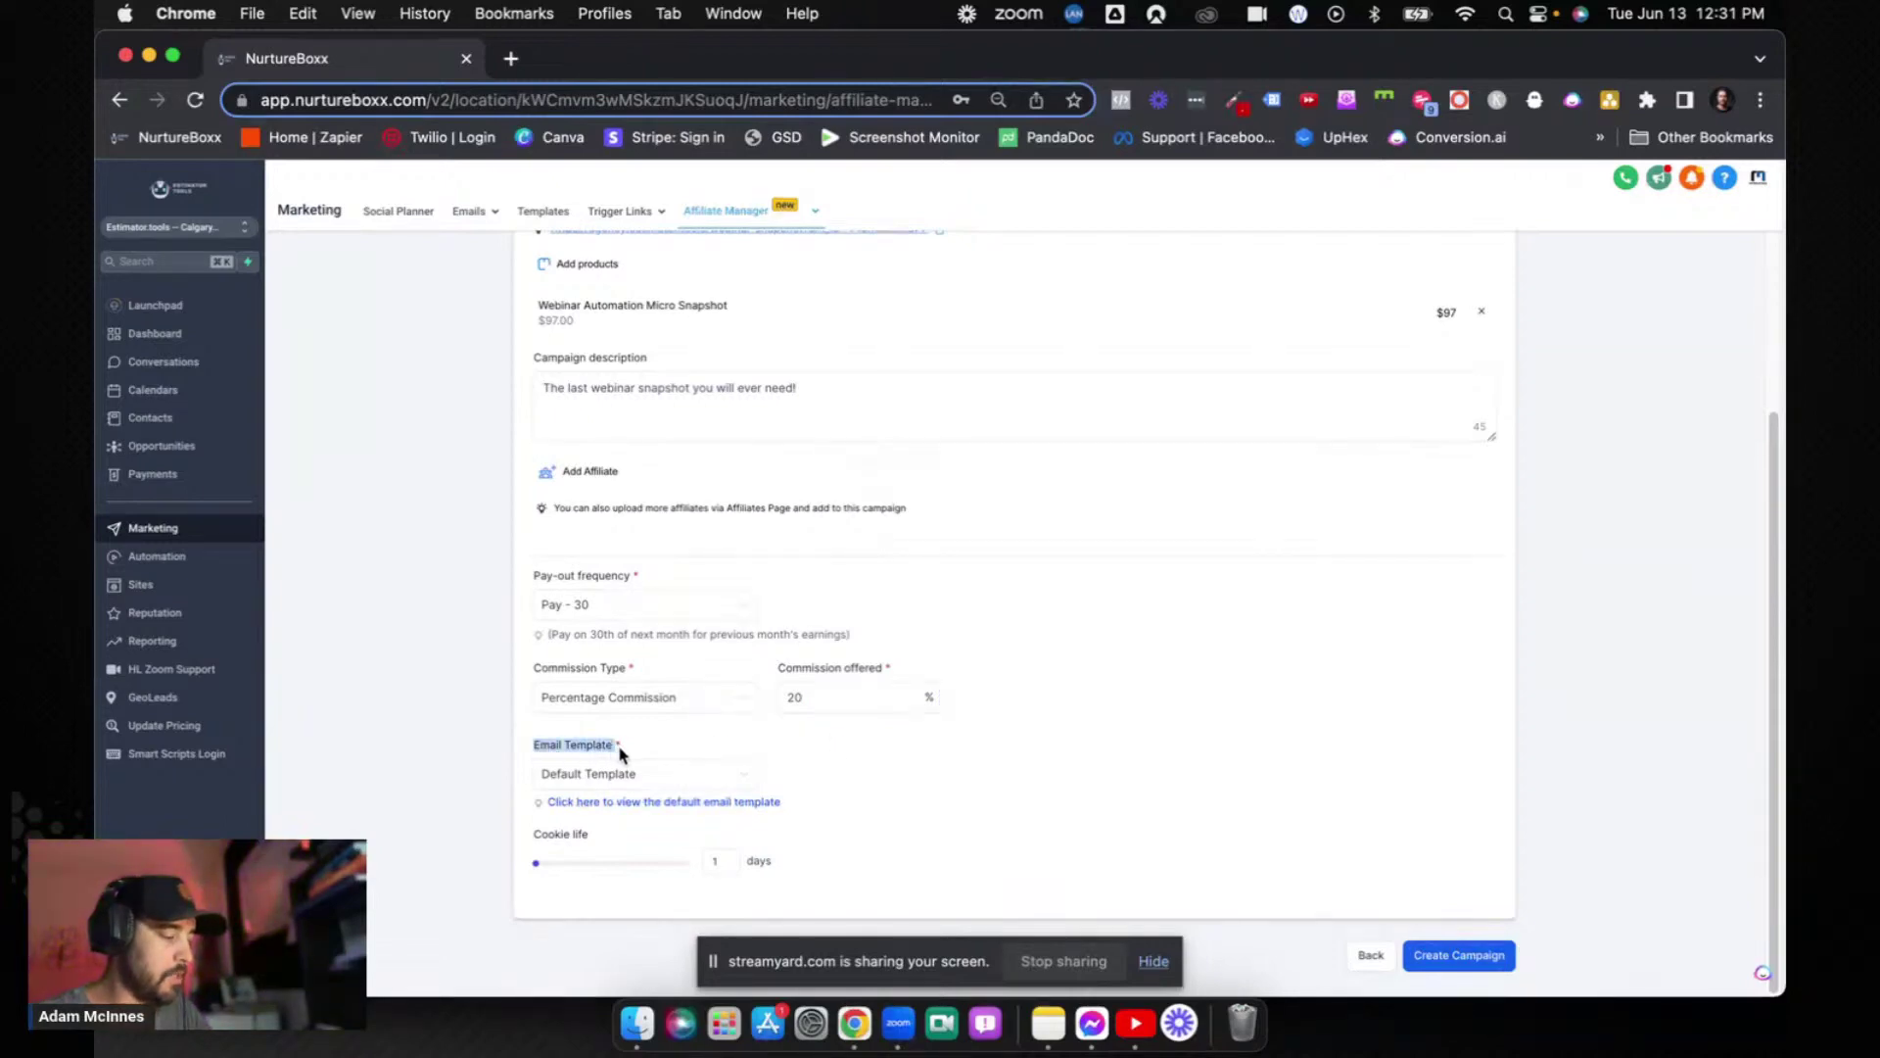
{"action": "left_click", "coordinate": [674, 803]}
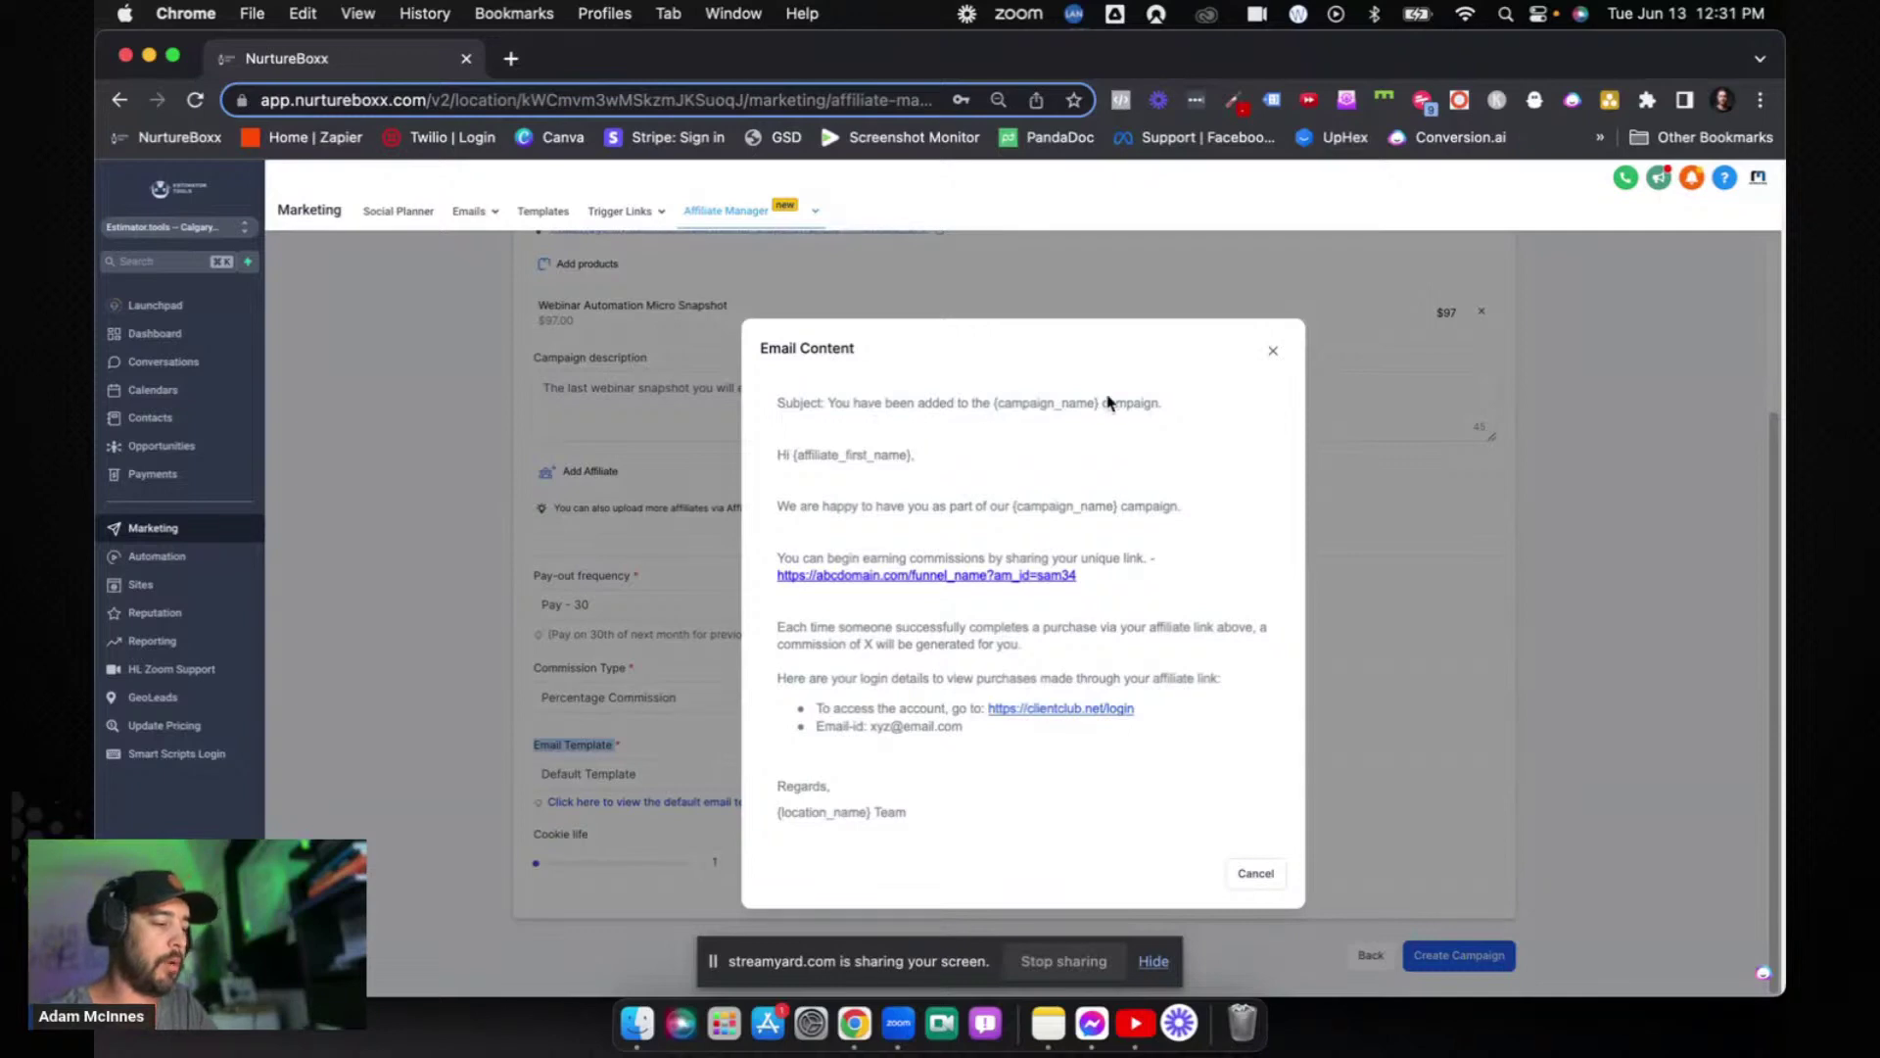
{"action": "left_click", "coordinate": [1276, 355]}
{"action": "left_click", "coordinate": [1032, 618]}
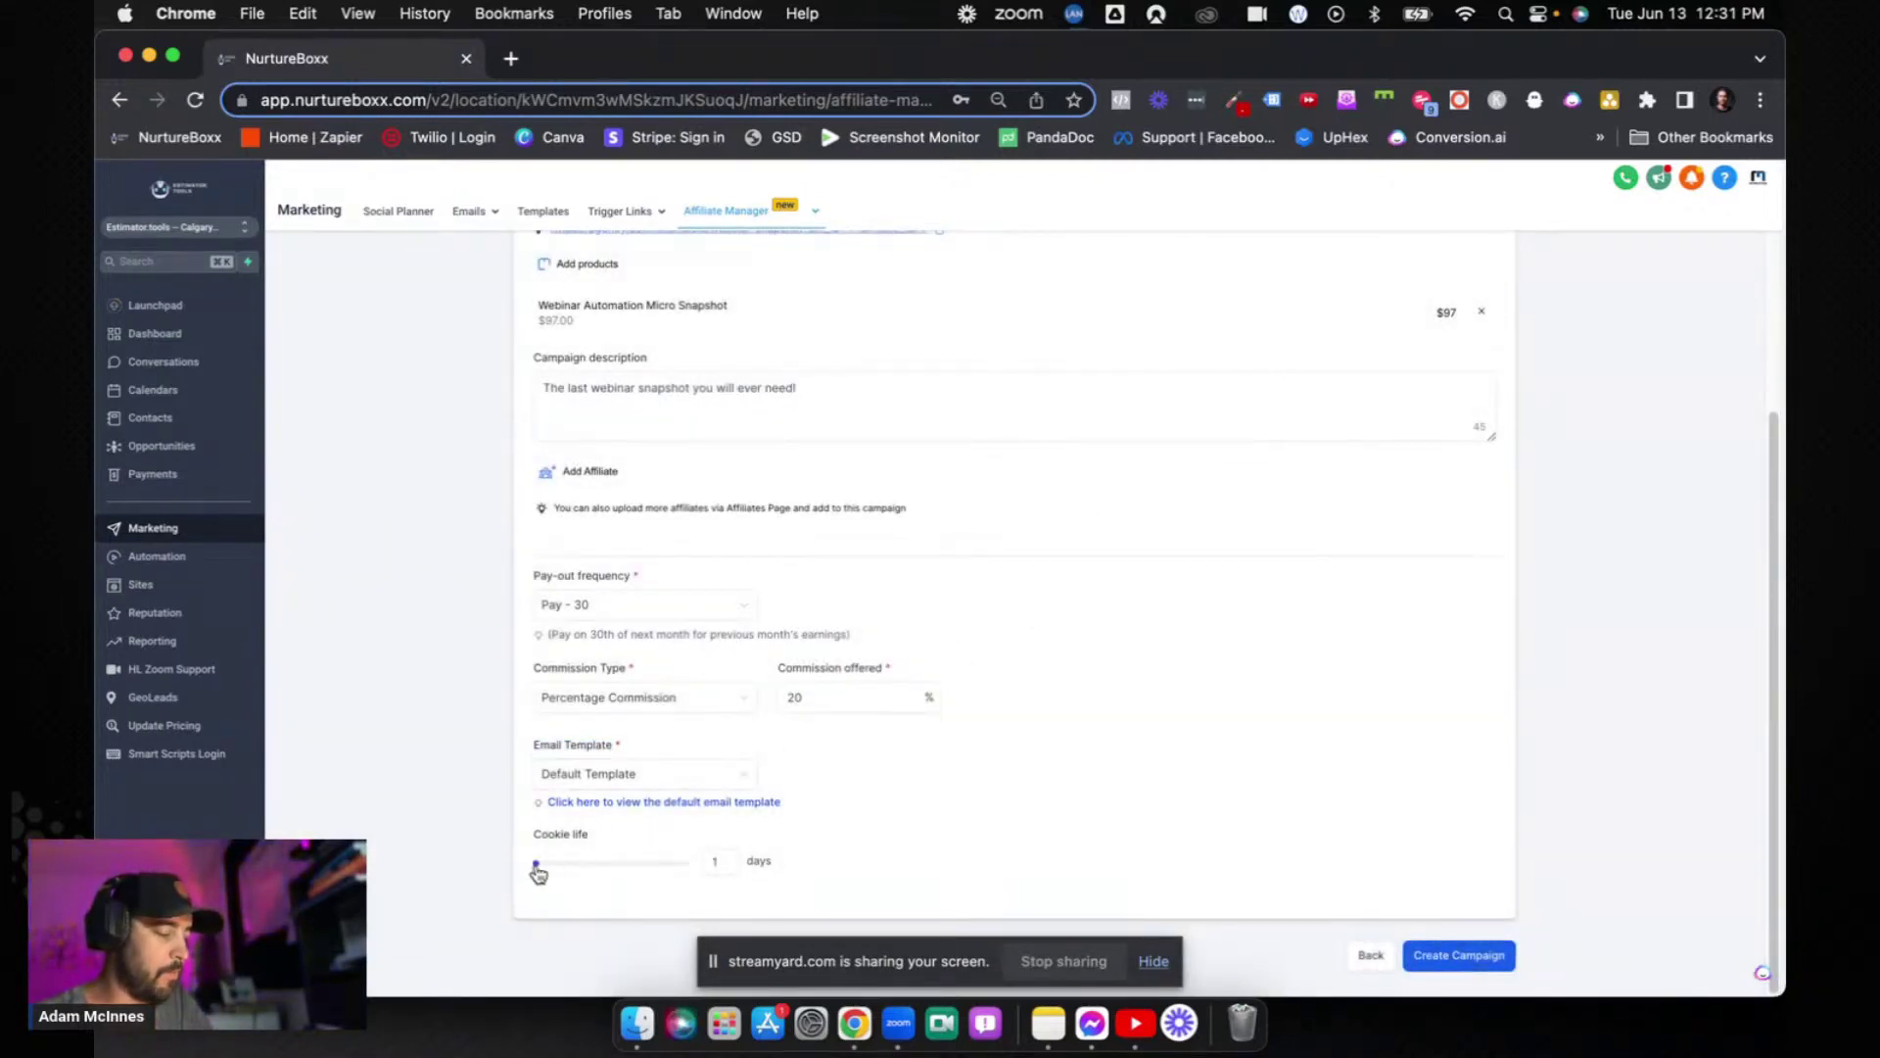
- Set the cookie life to 45 days and create the campaign
{"action": "left_click_drag", "start_coordinate": [541, 871], "coordinate": [563, 918]}
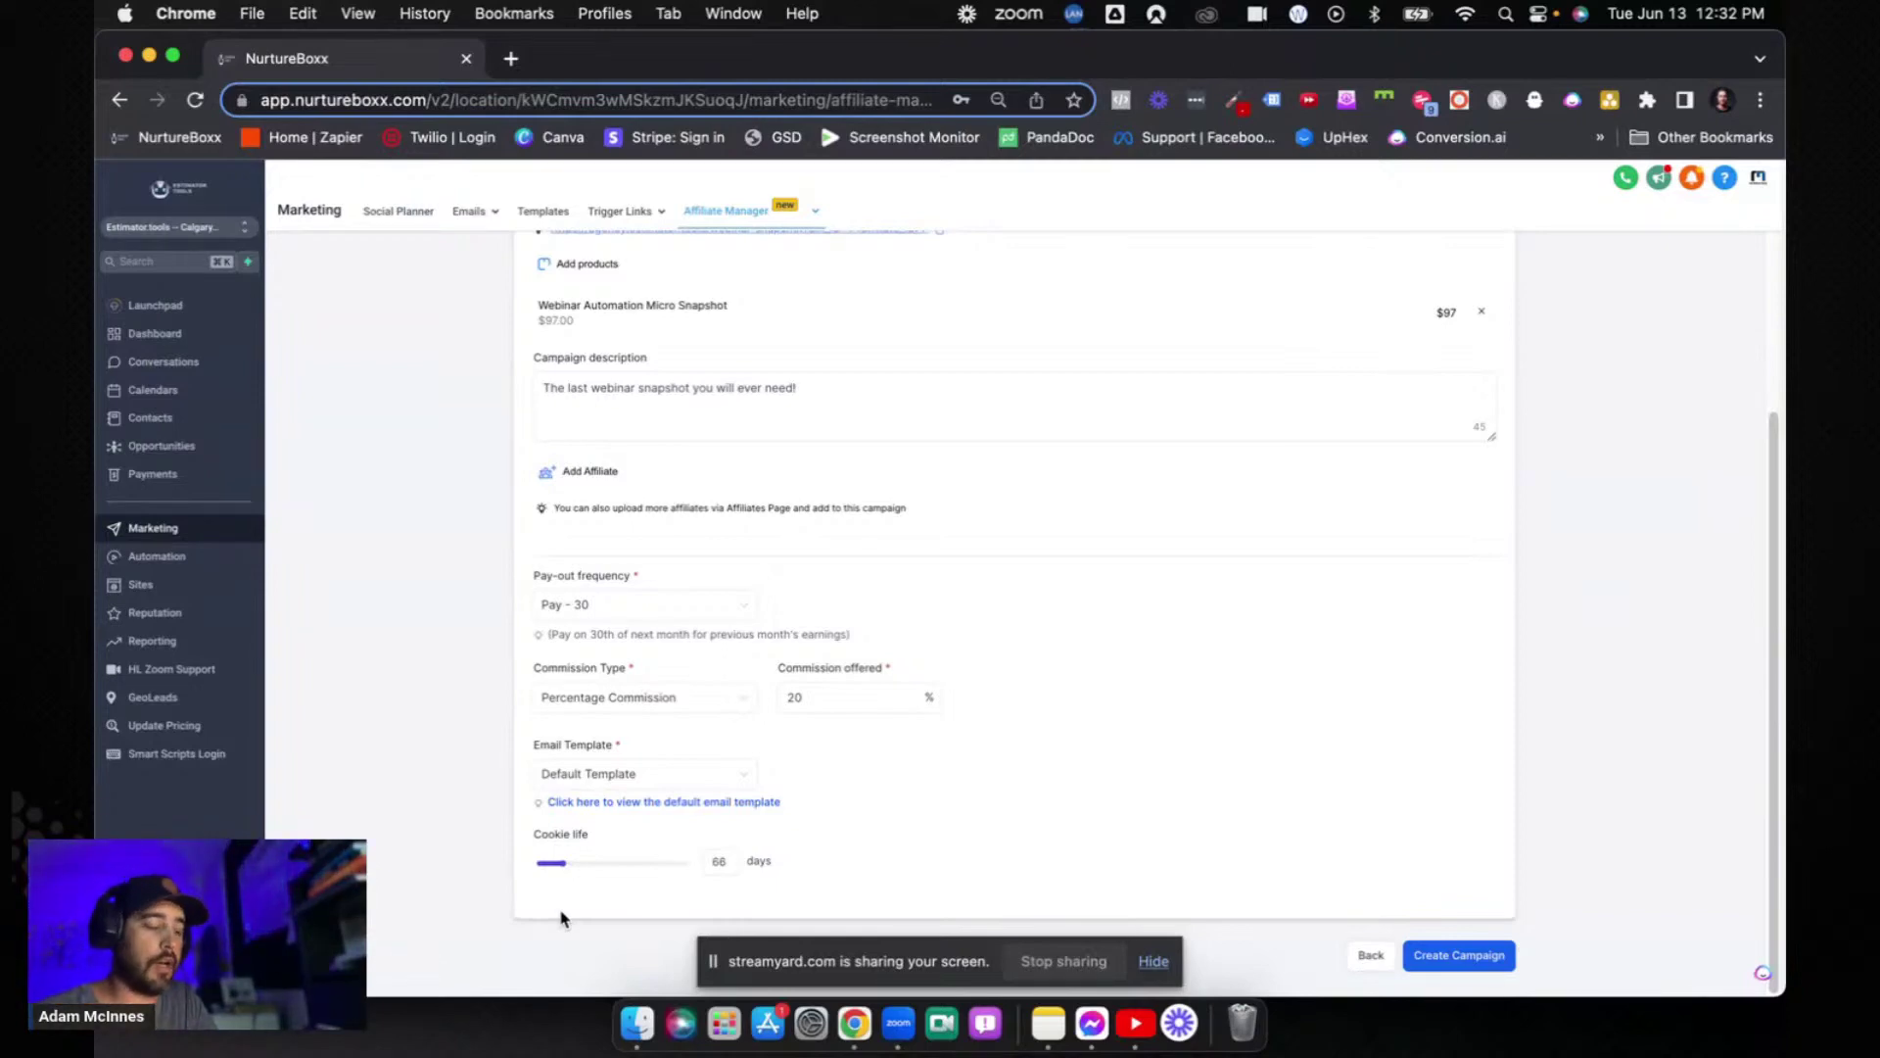
{"action": "left_click", "coordinate": [719, 863]}
{"action": "key", "text": "BackSpace"}
{"action": "key", "text": "BackSpace"}
{"action": "type", "text": "45"}
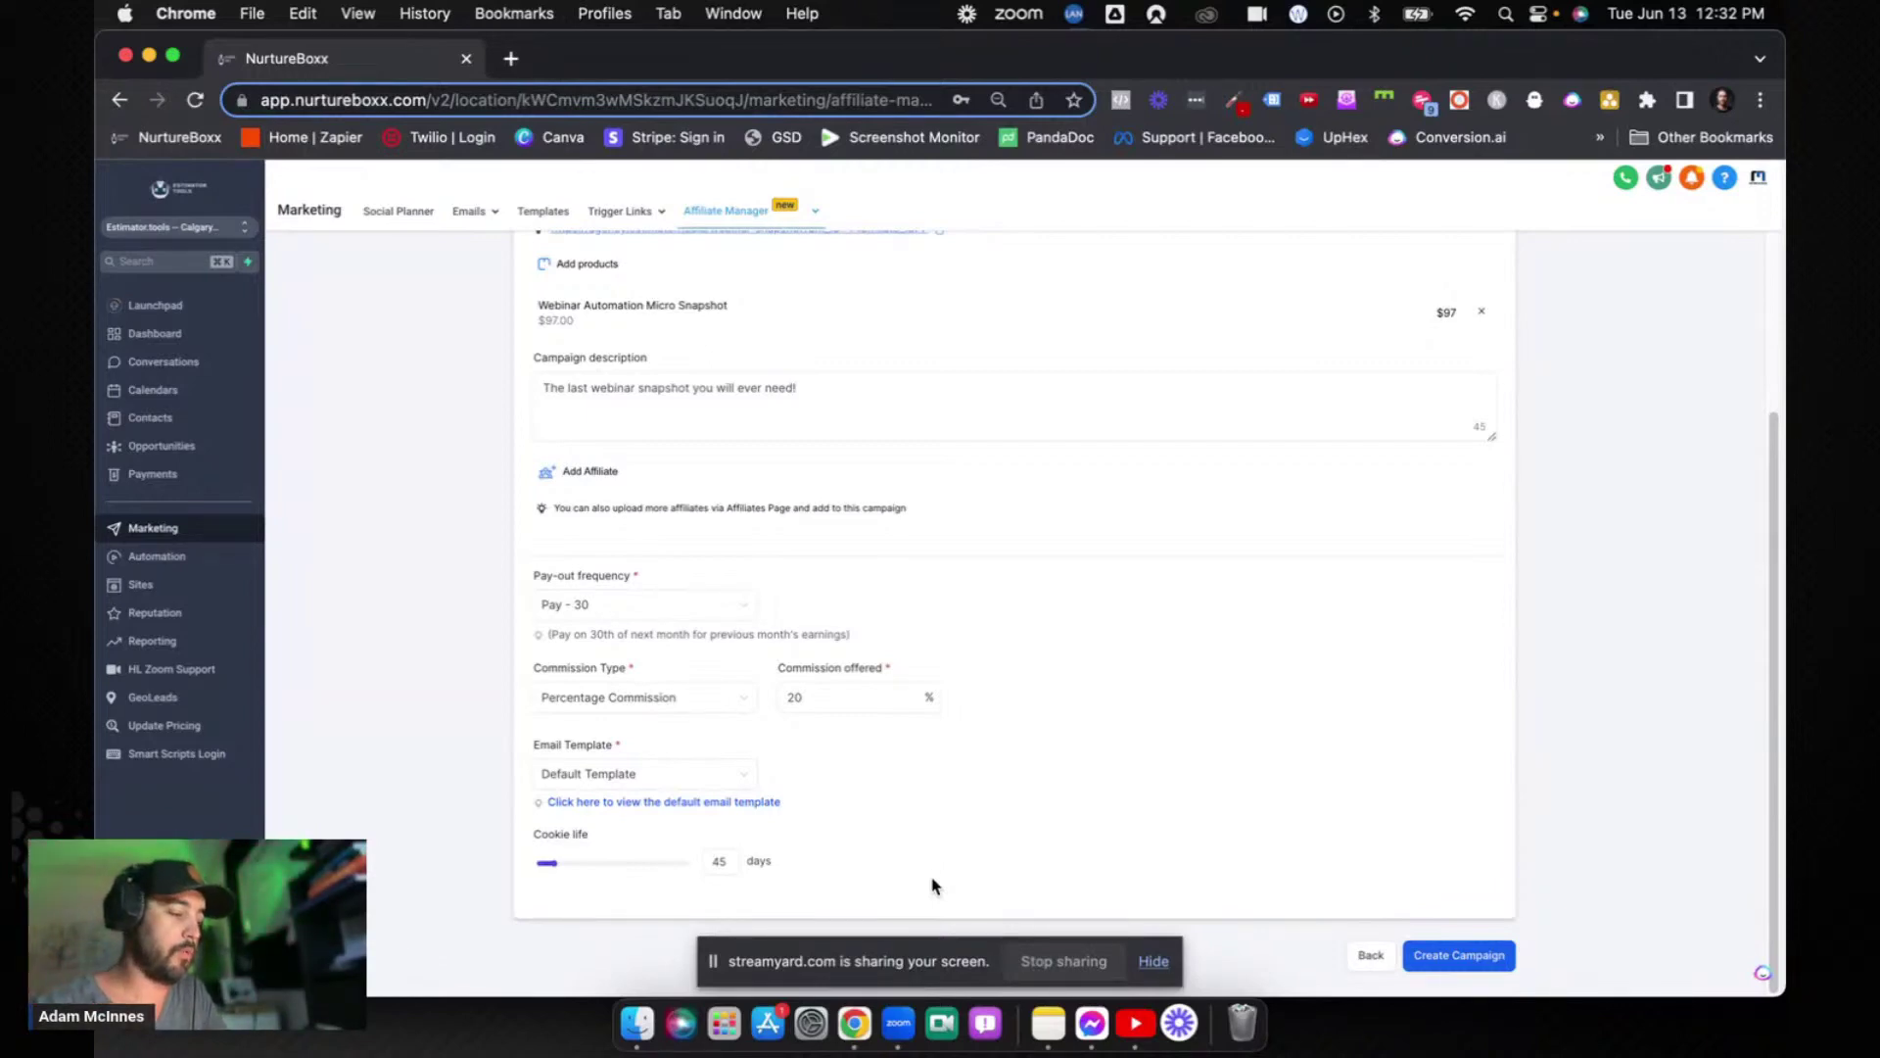
{"action": "left_click", "coordinate": [1152, 961]}
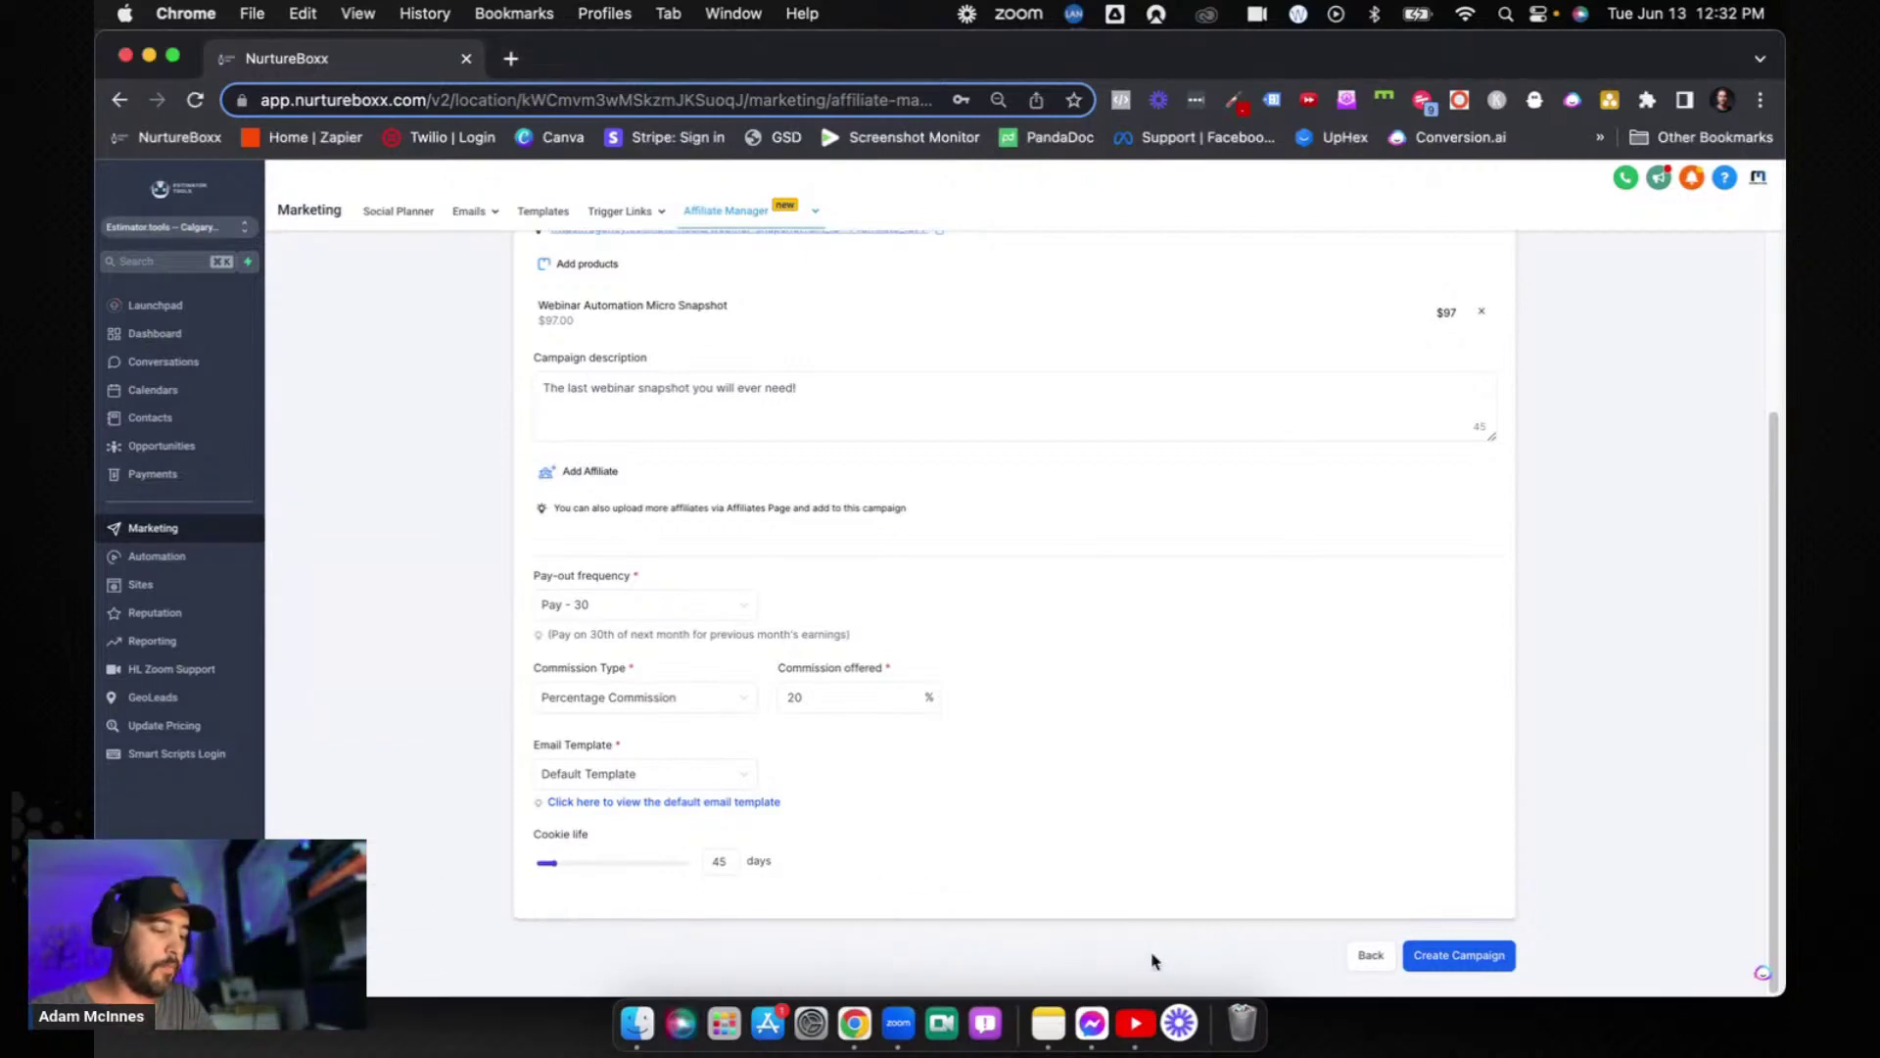
{"action": "left_click", "coordinate": [1479, 958]}
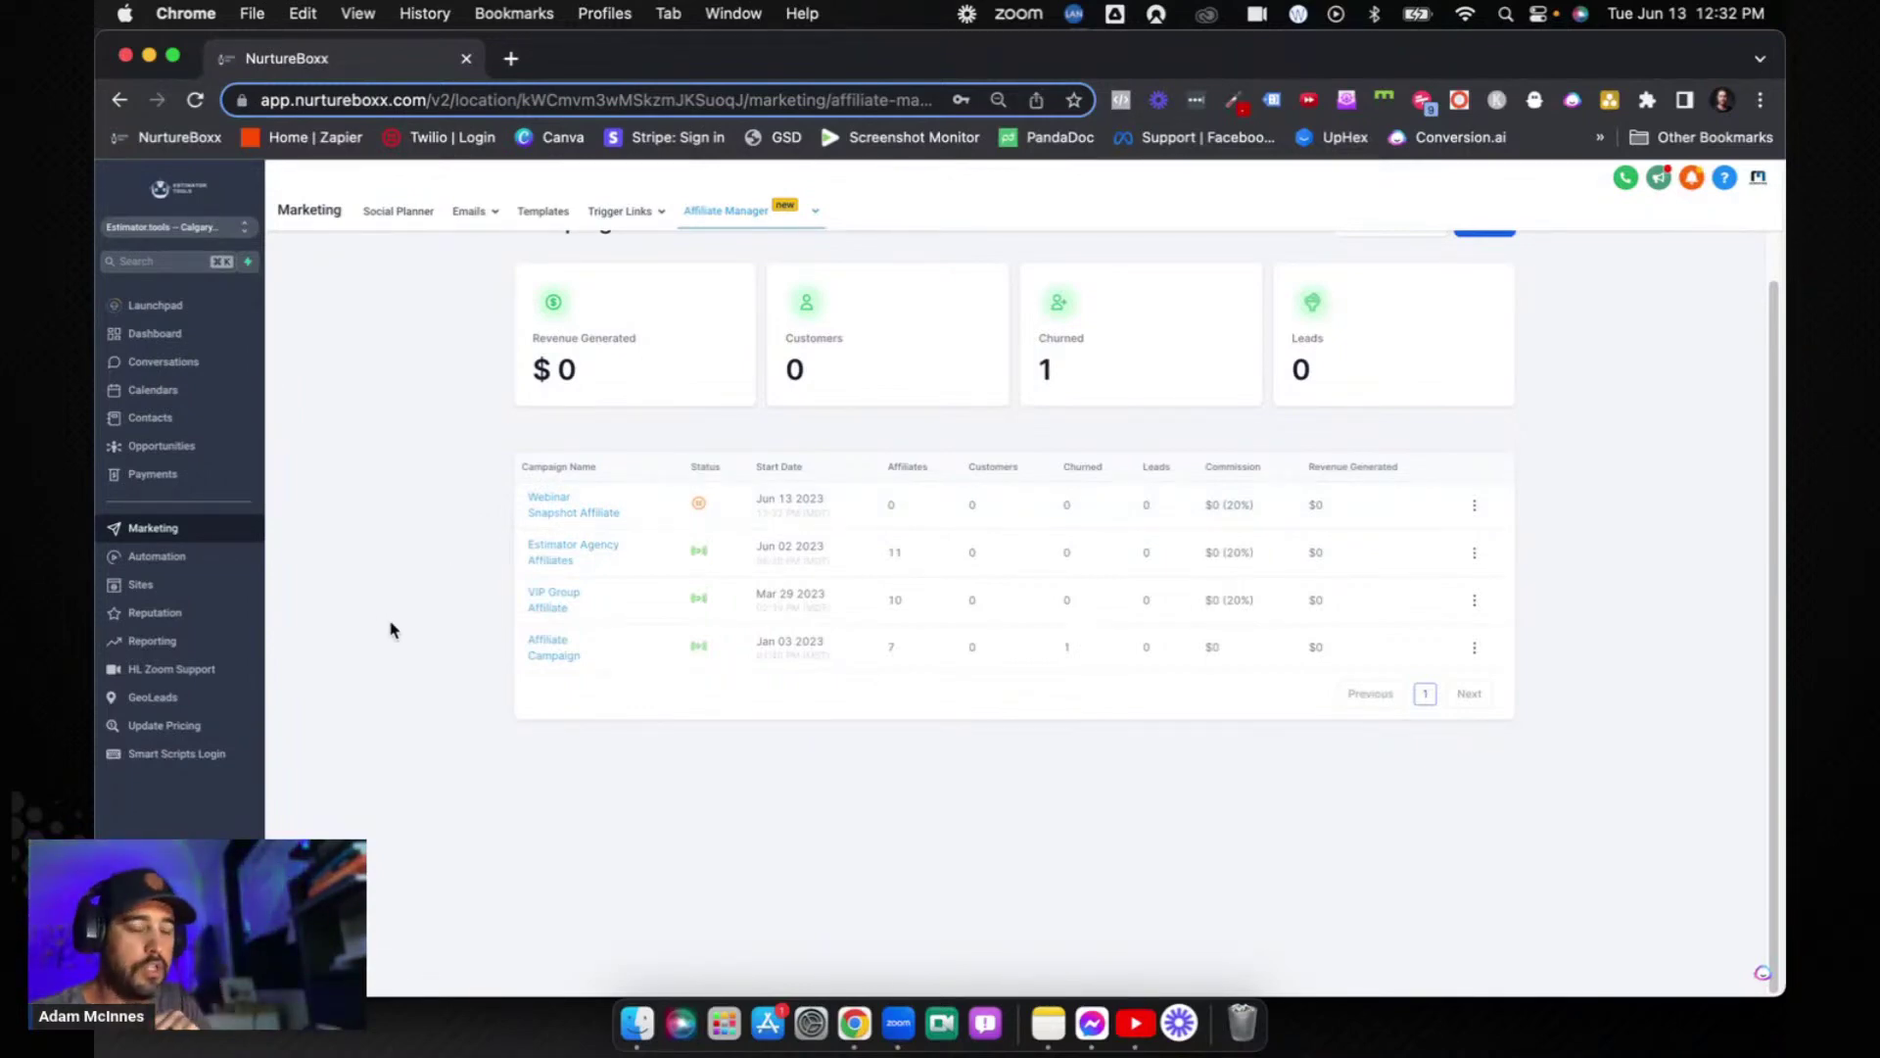
- Open the custom fields in the account settings and search them for "affi"
{"action": "left_click", "coordinate": [137, 975]}
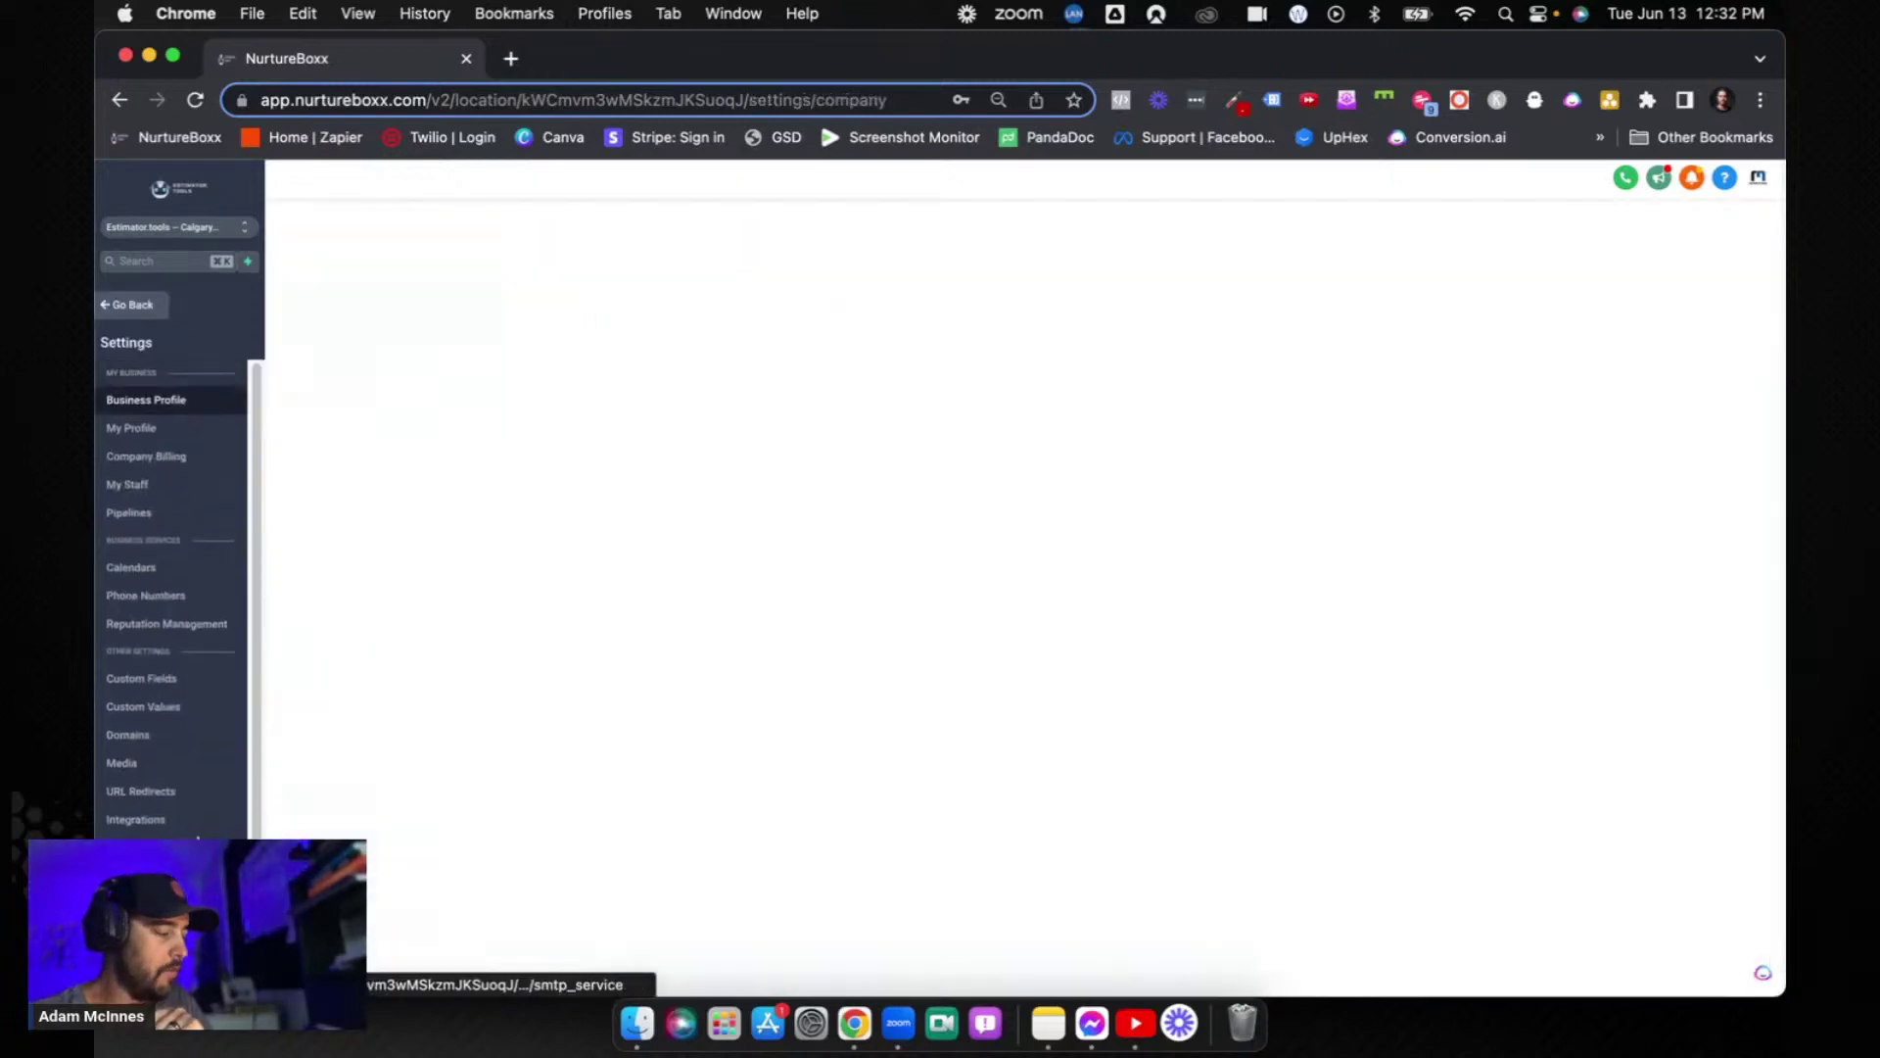
{"action": "left_click", "coordinate": [177, 682]}
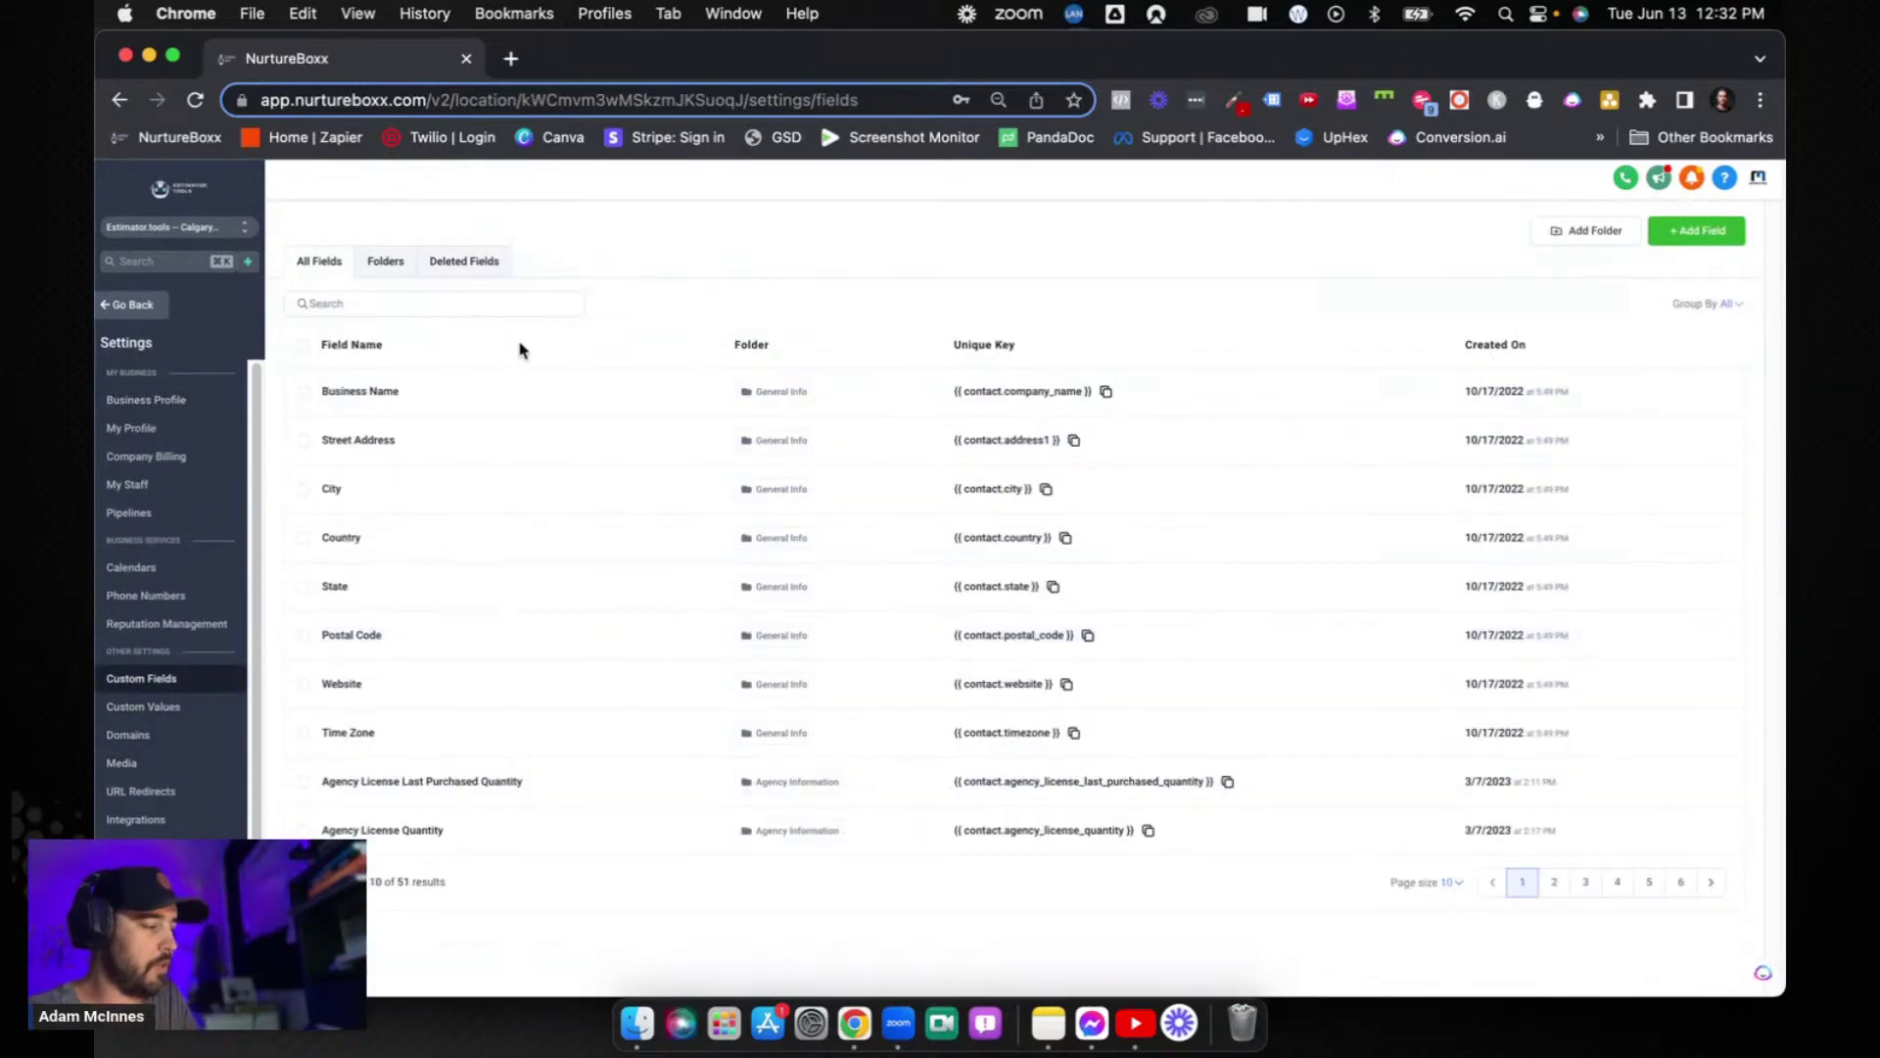
{"action": "left_click", "coordinate": [509, 303]}
{"action": "type", "text": "affi"}
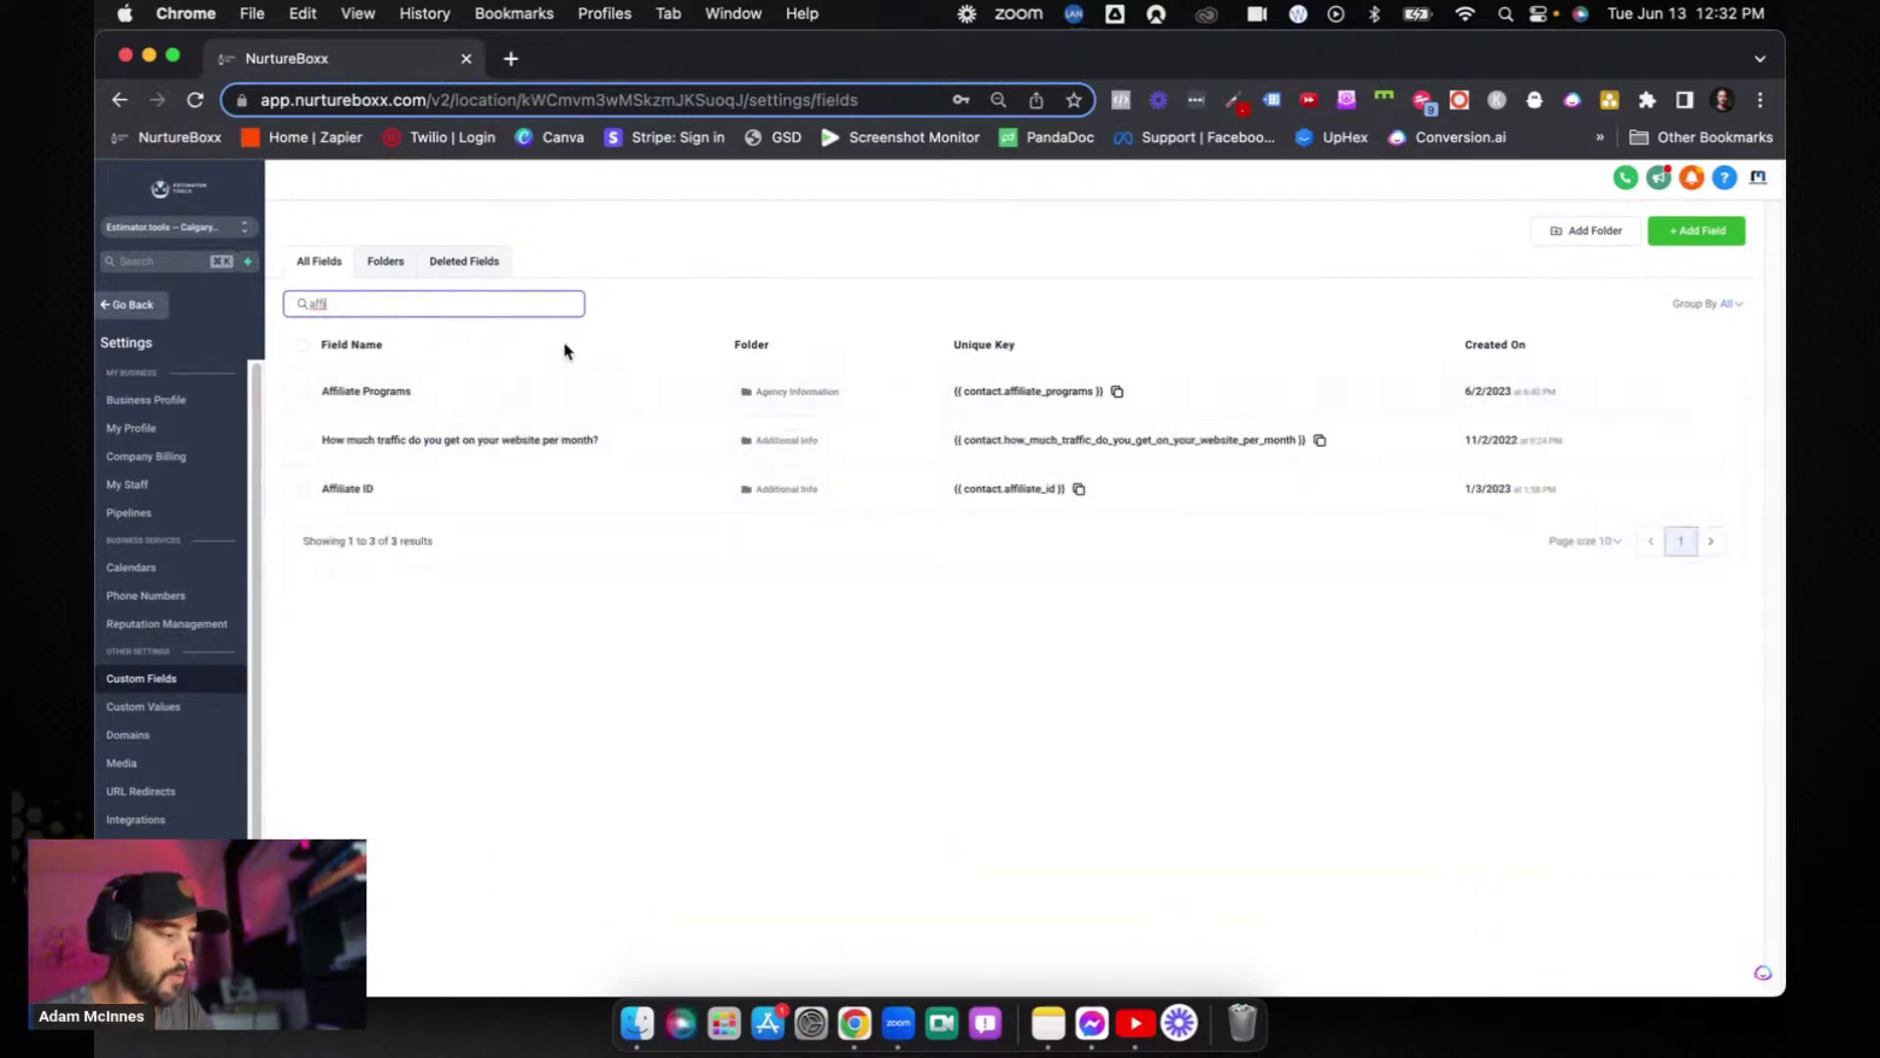
- Add the option "Webinar Snapshot Affiliate (20%)" to the Affiliate Programs custom field and save it
{"action": "left_click", "coordinate": [305, 394]}
{"action": "left_click", "coordinate": [387, 349]}
{"action": "left_click", "coordinate": [472, 350]}
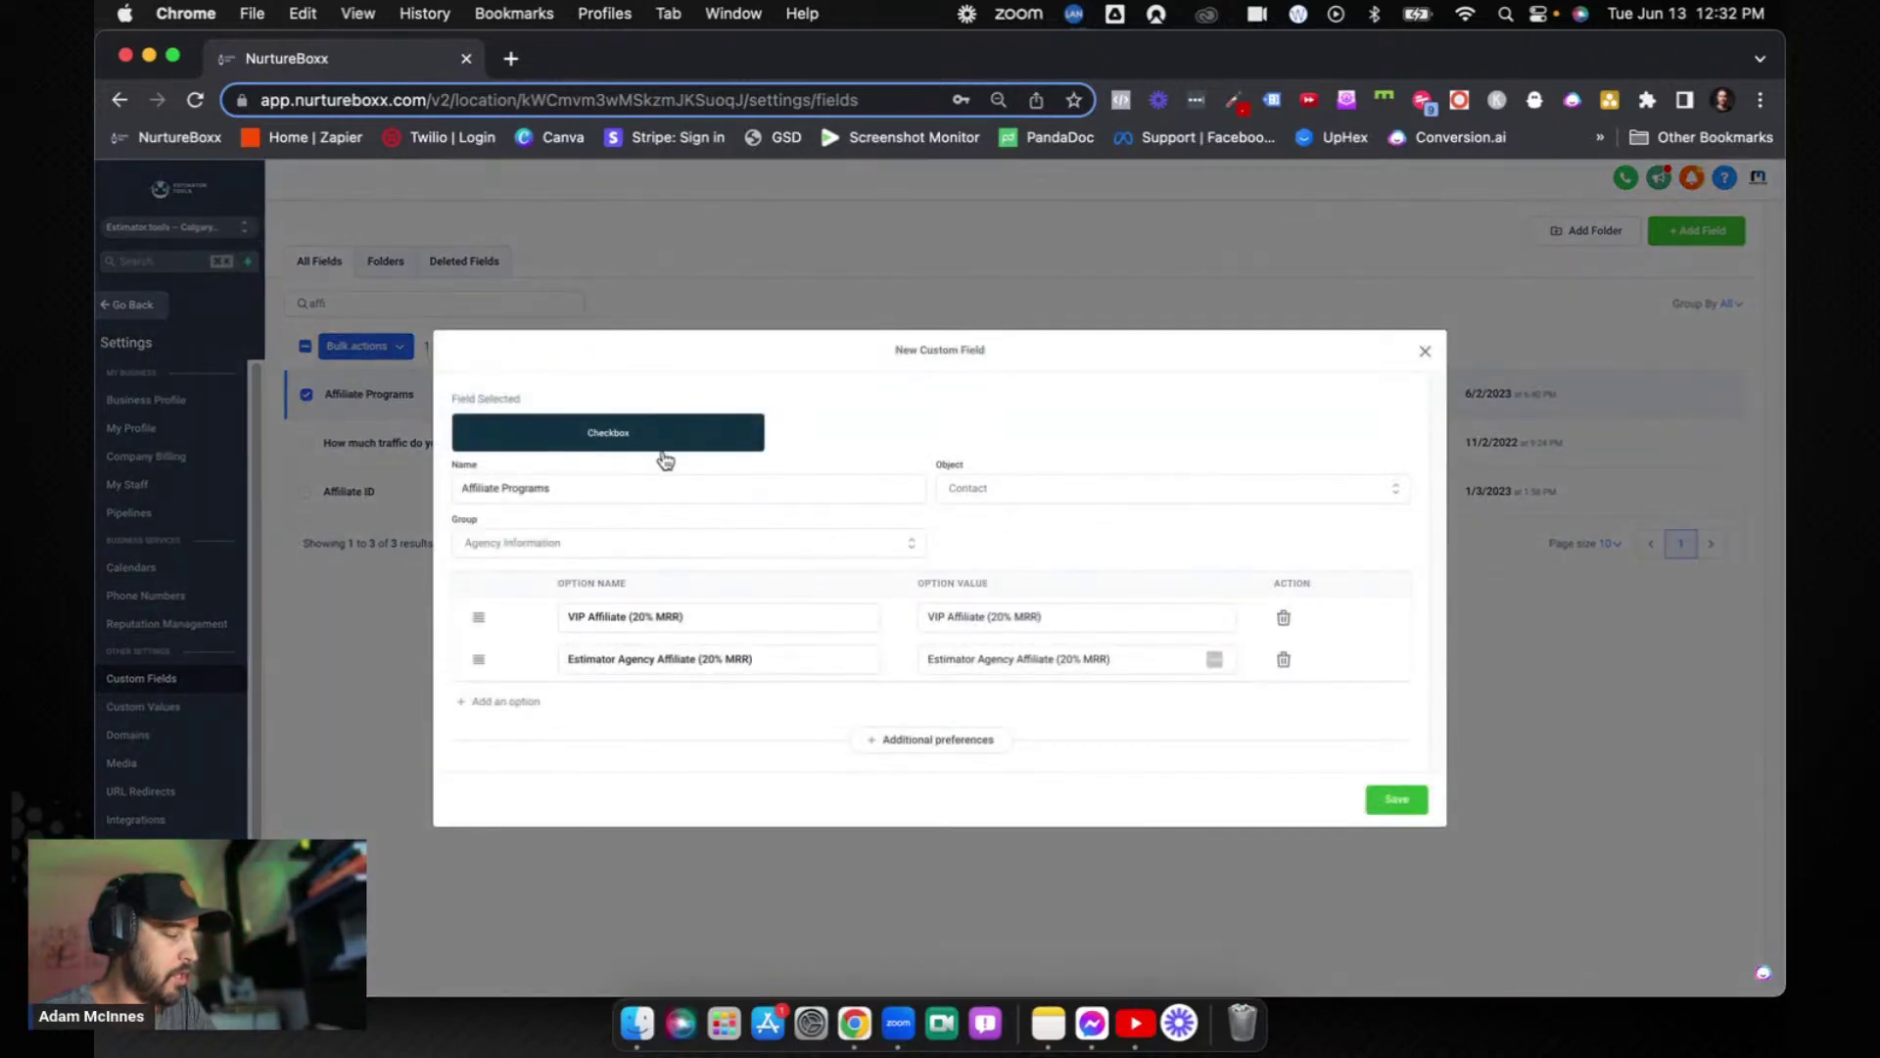
{"action": "left_click", "coordinate": [520, 702]}
{"action": "left_click", "coordinate": [614, 678]}
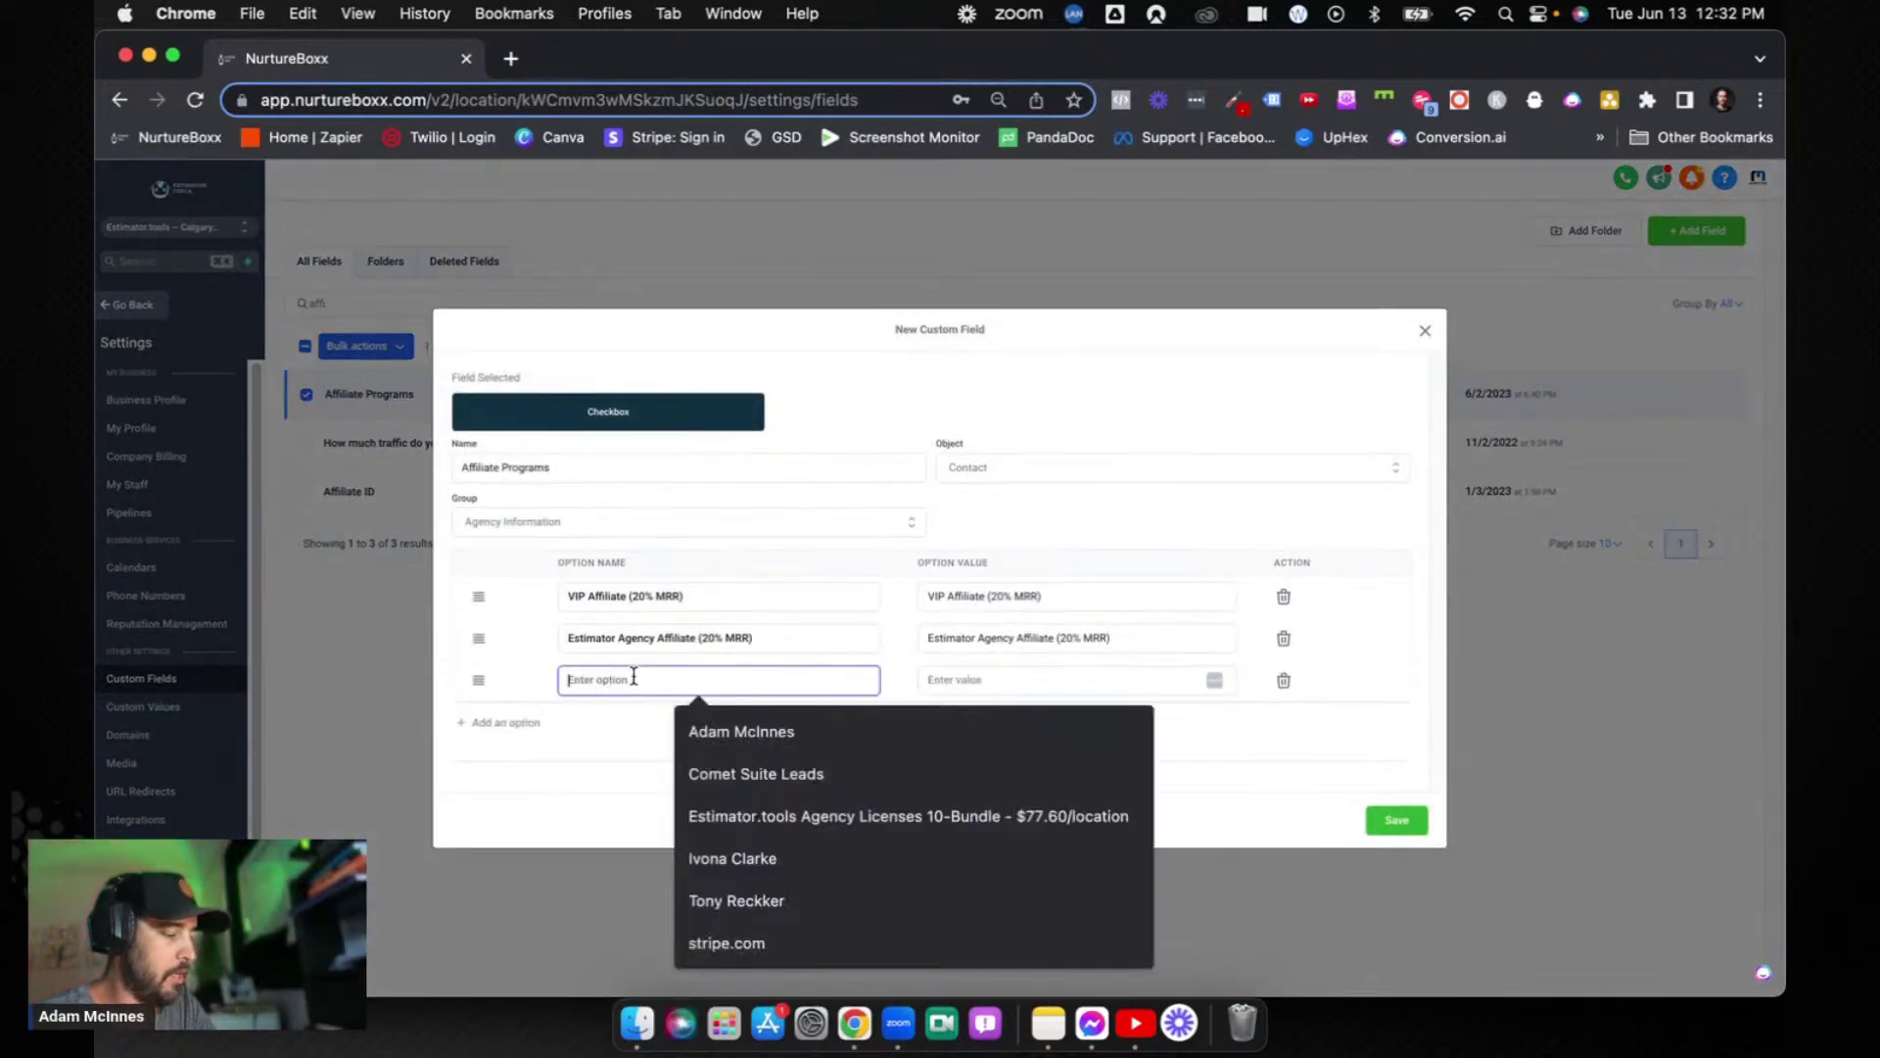
{"action": "type", "text": "Webinar Snapshot Affiliate (20%"}
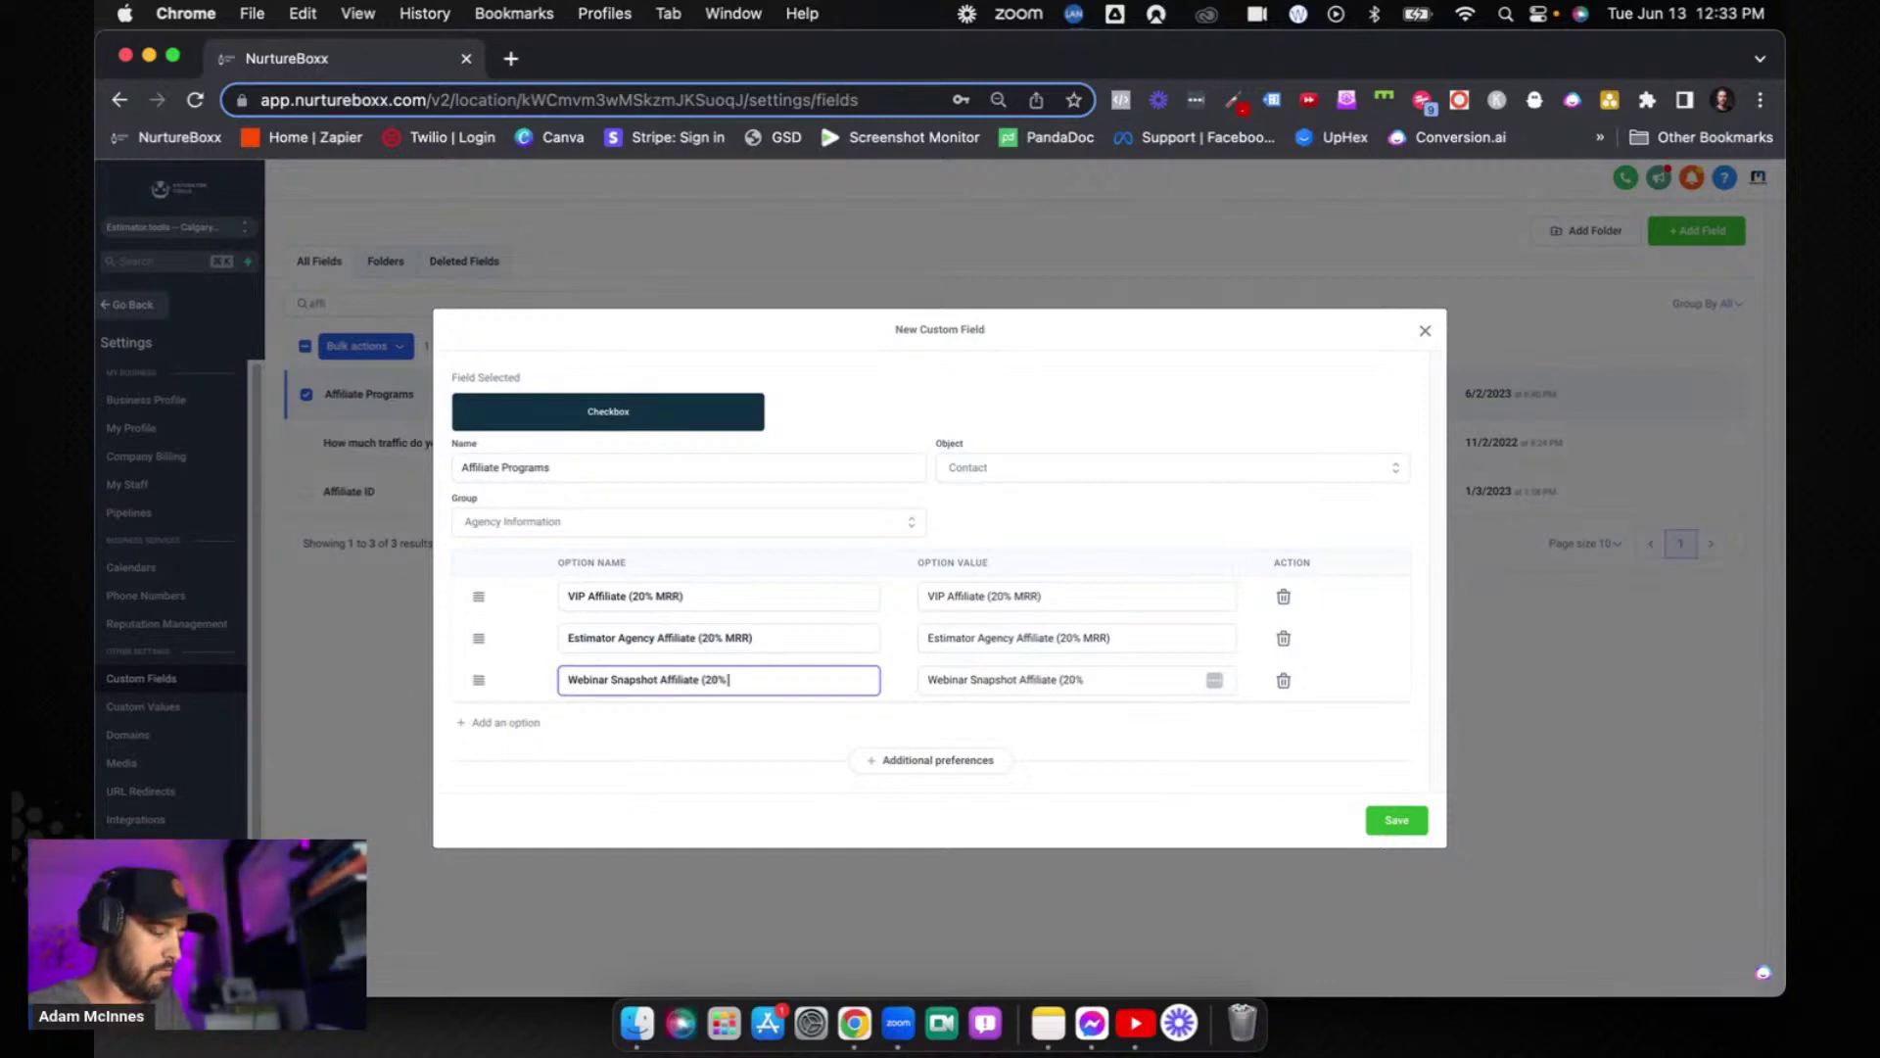
{"action": "left_click", "coordinate": [828, 729]}
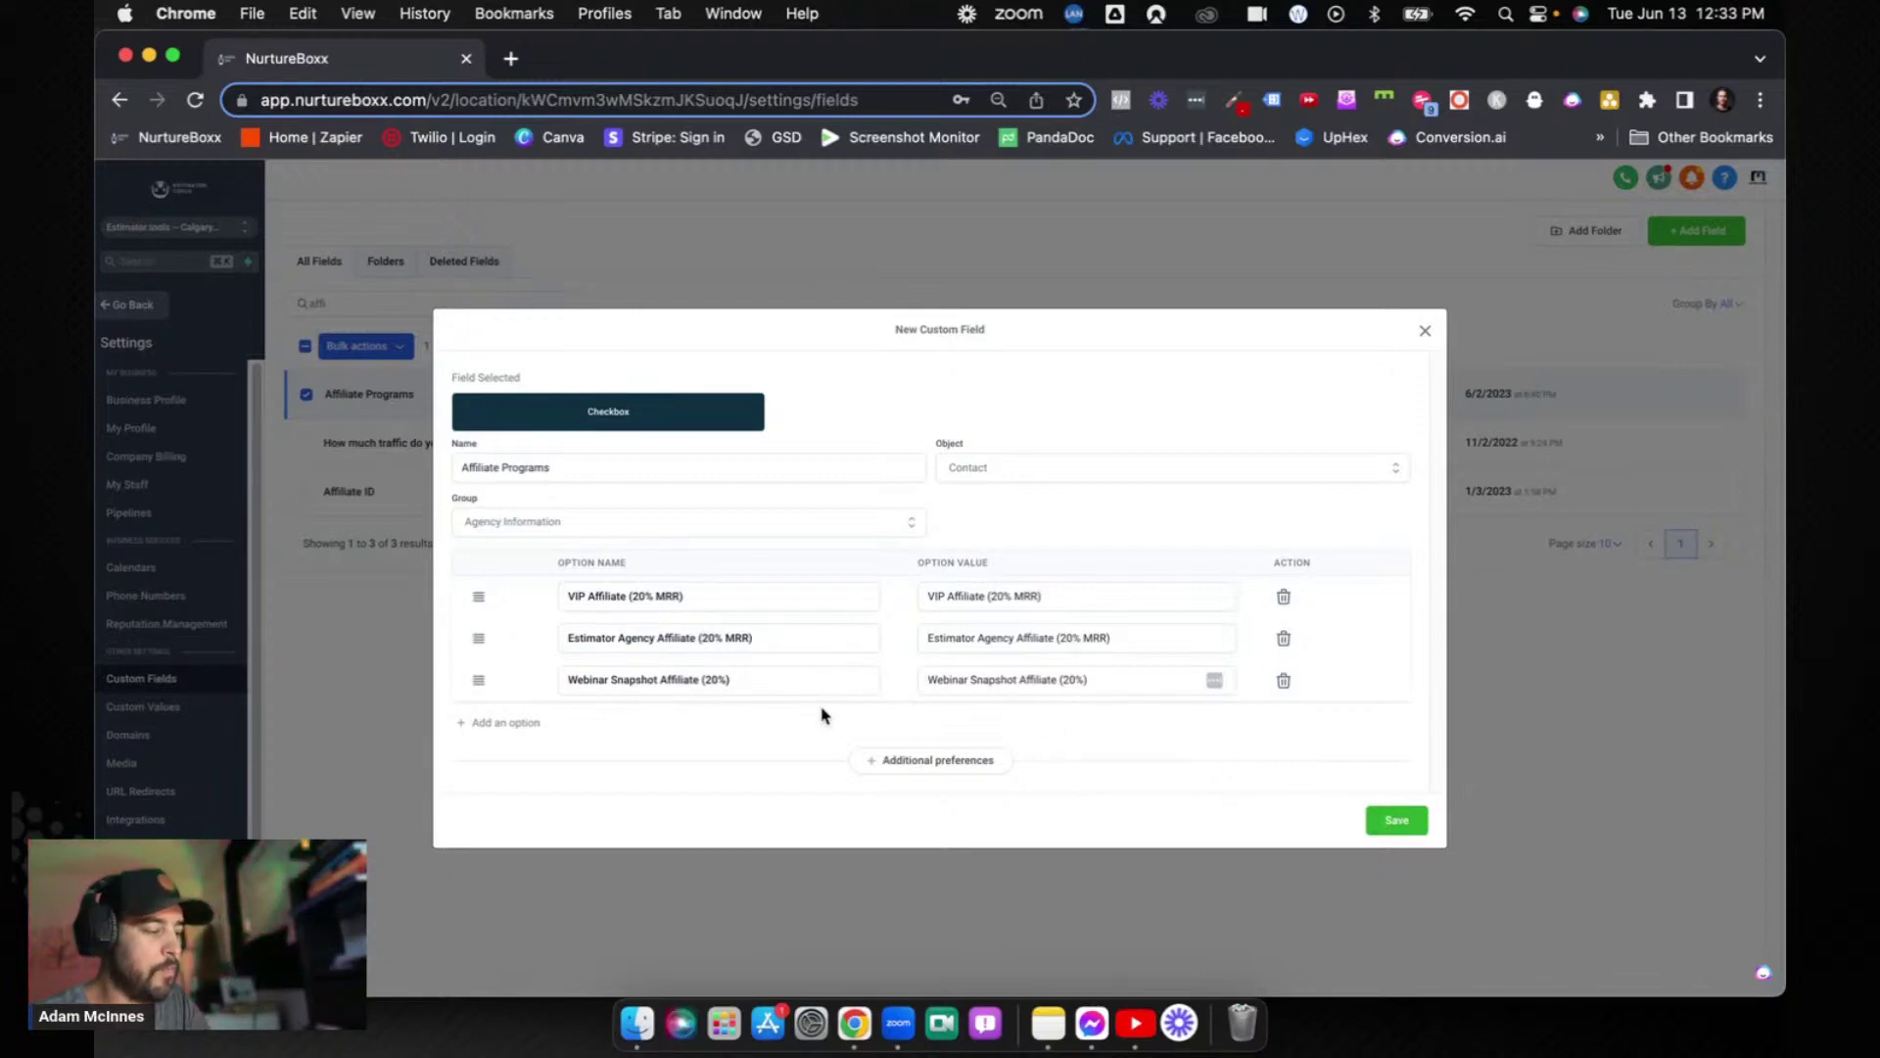
{"action": "left_click", "coordinate": [1393, 825]}
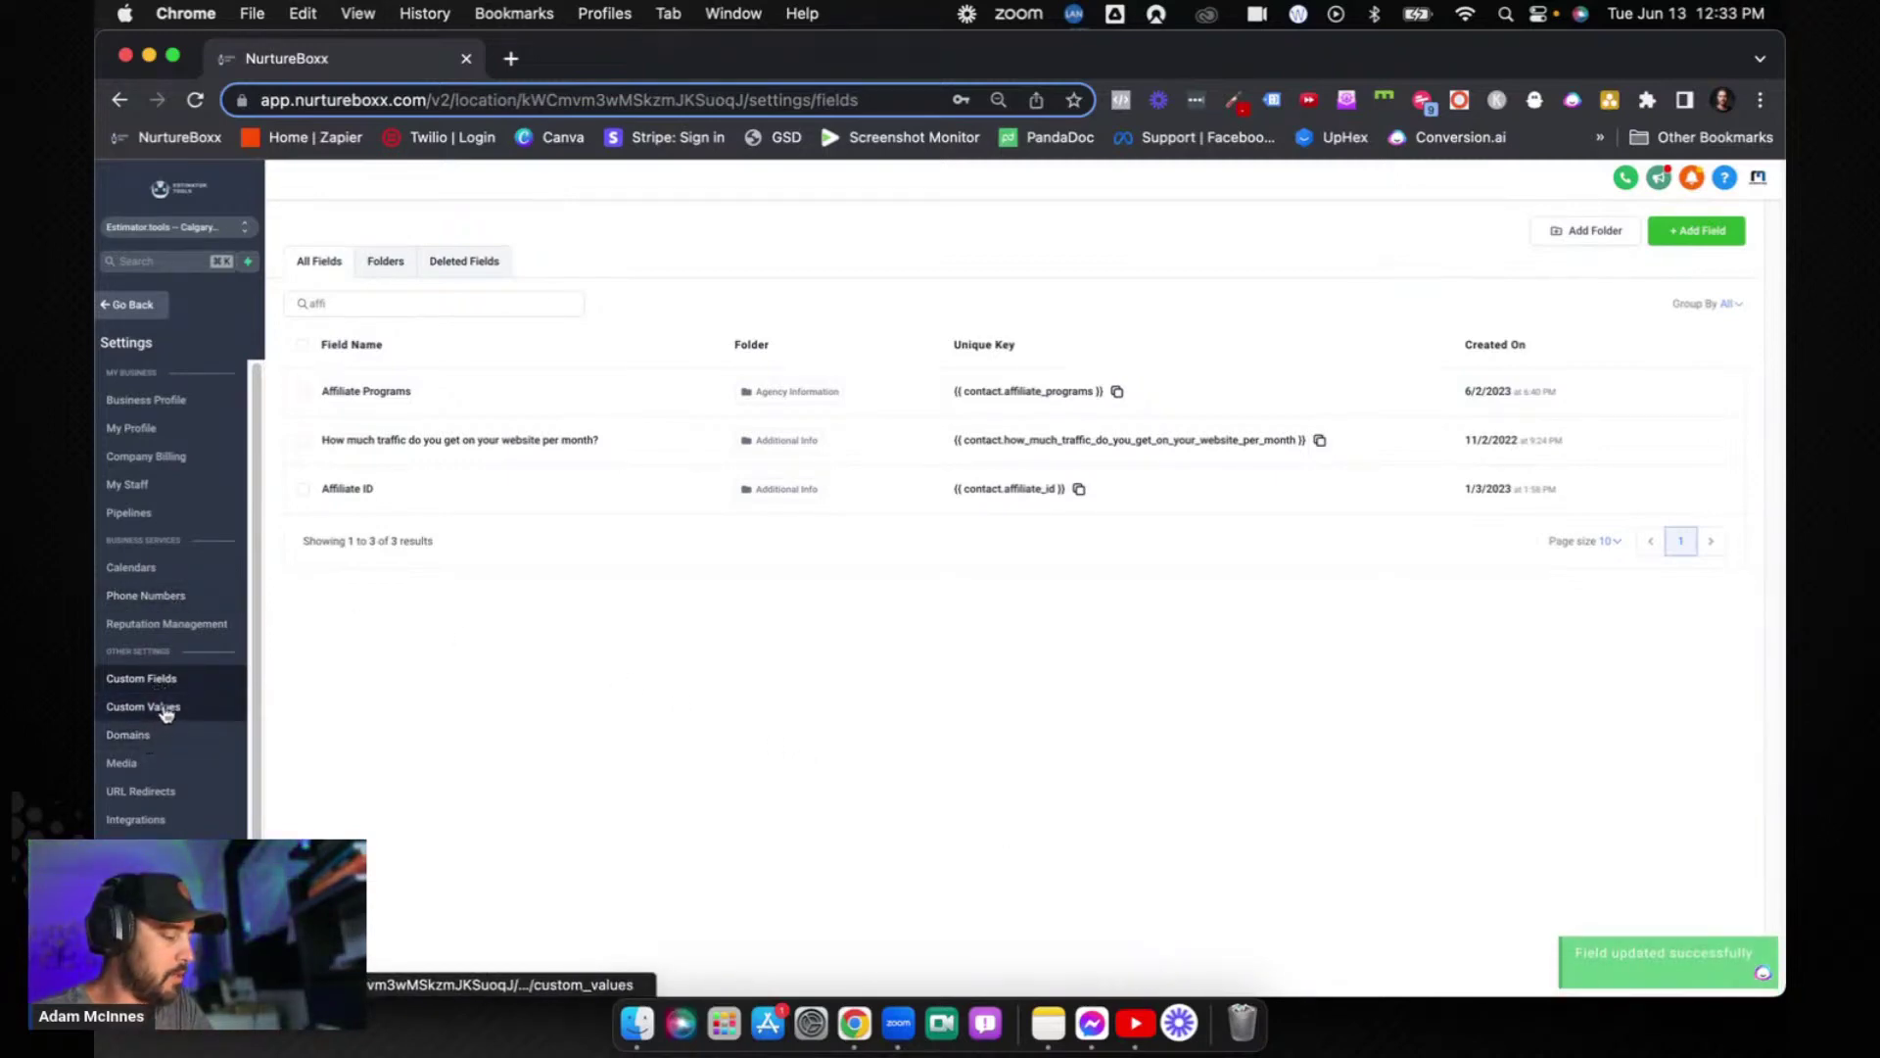
- Leave the settings, open the Affiliate Signup funnel and view its live affiliate registration page
{"action": "left_click", "coordinate": [131, 305]}
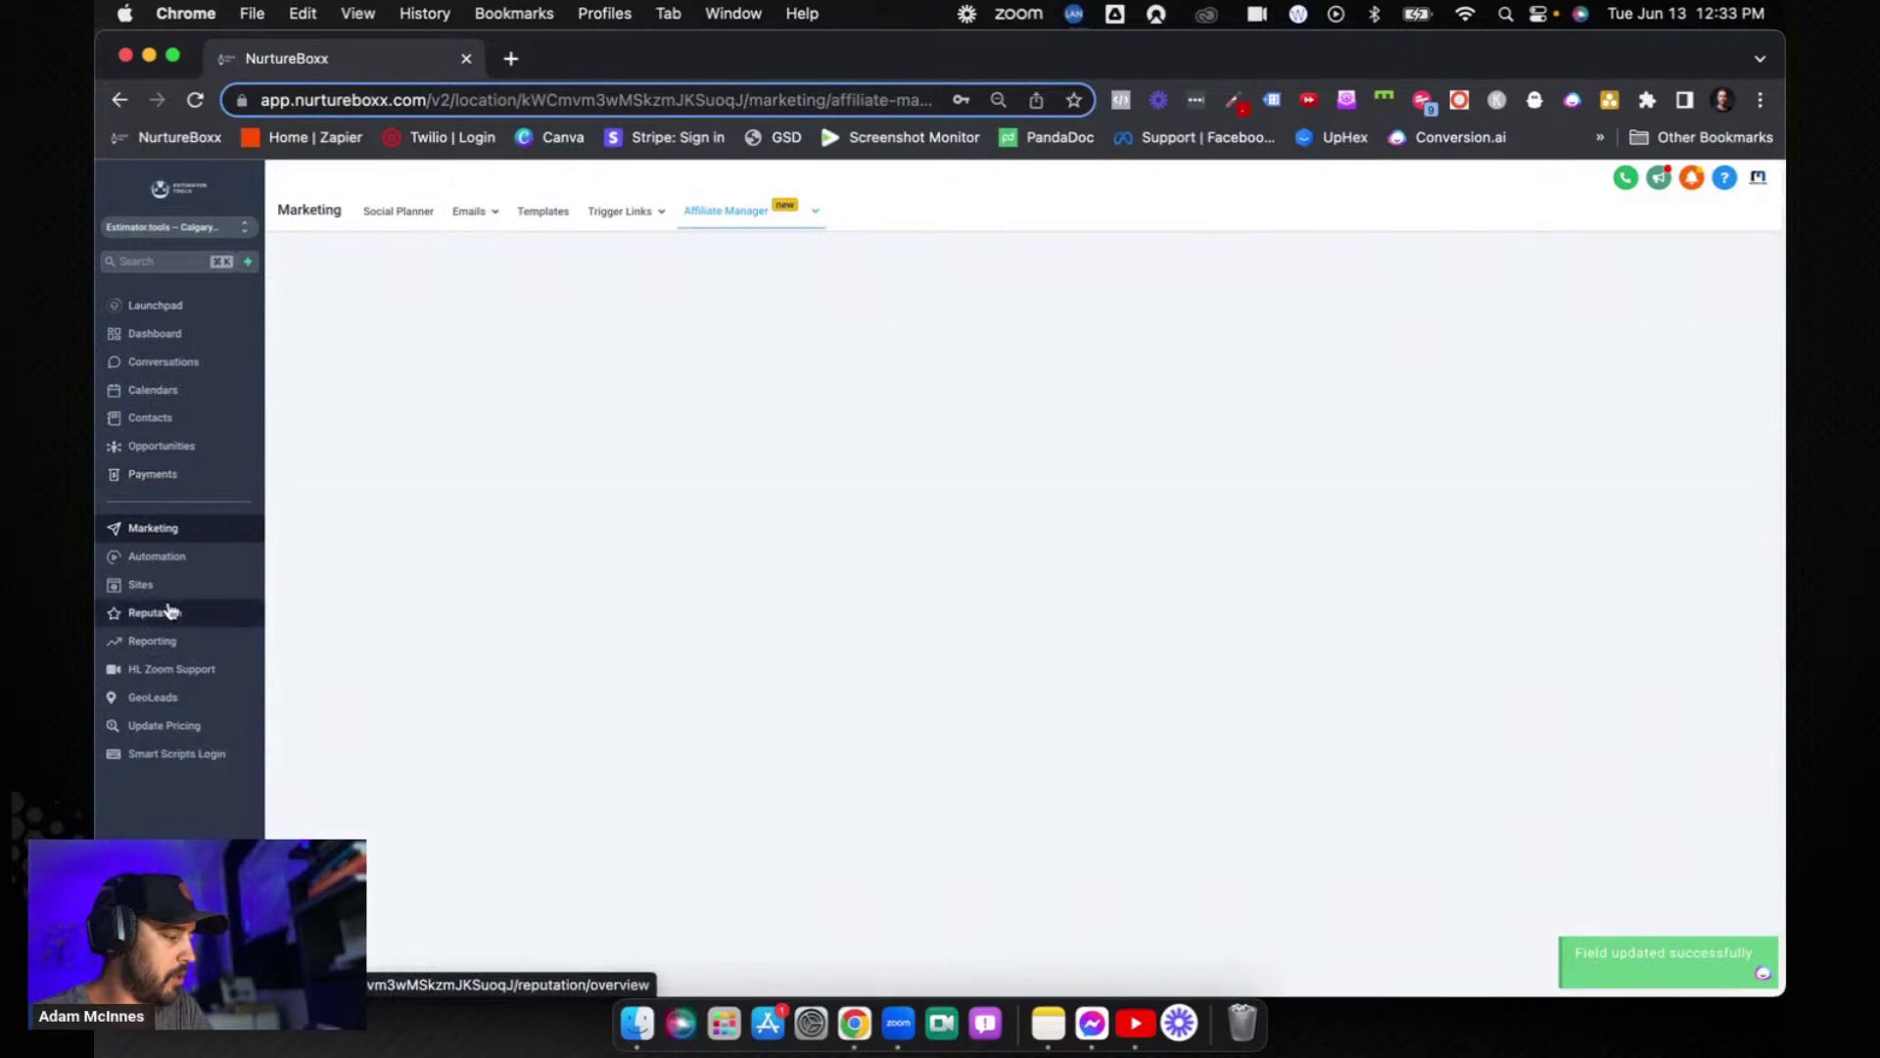
{"action": "left_click", "coordinate": [152, 586]}
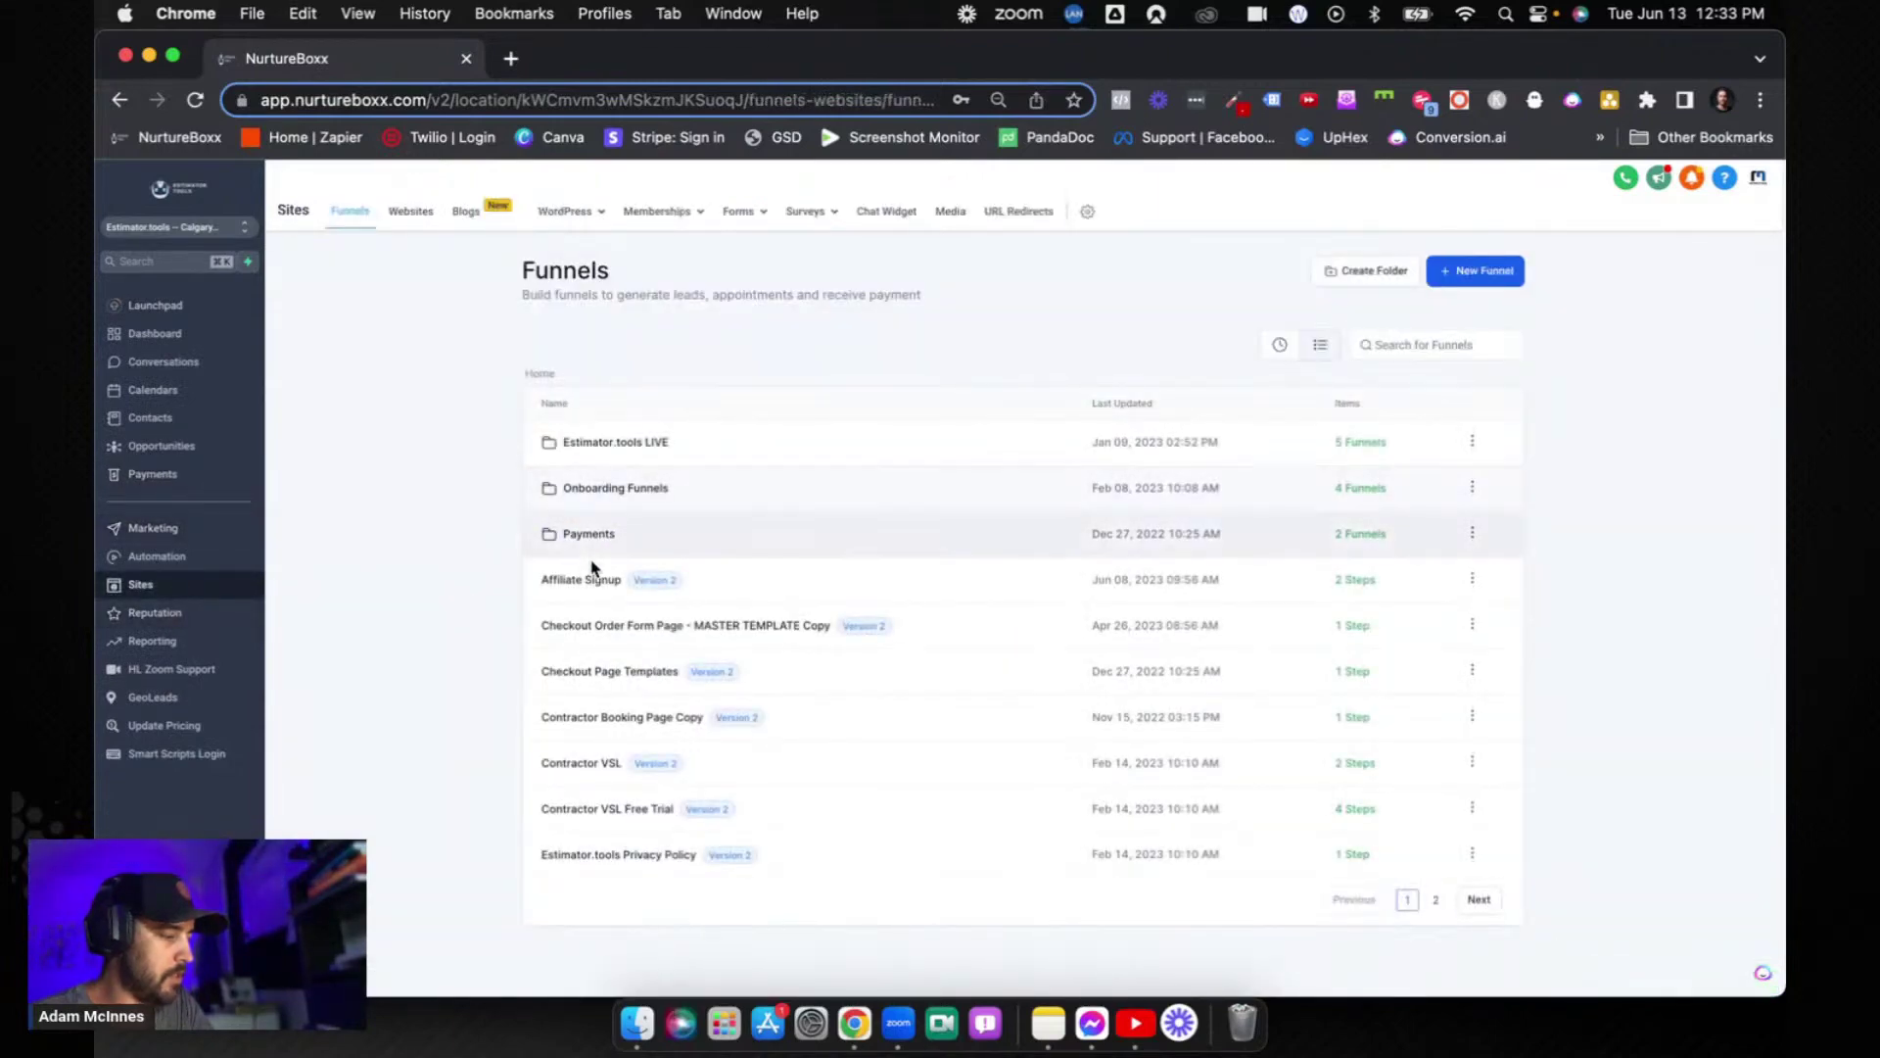
{"action": "left_click", "coordinate": [602, 579]}
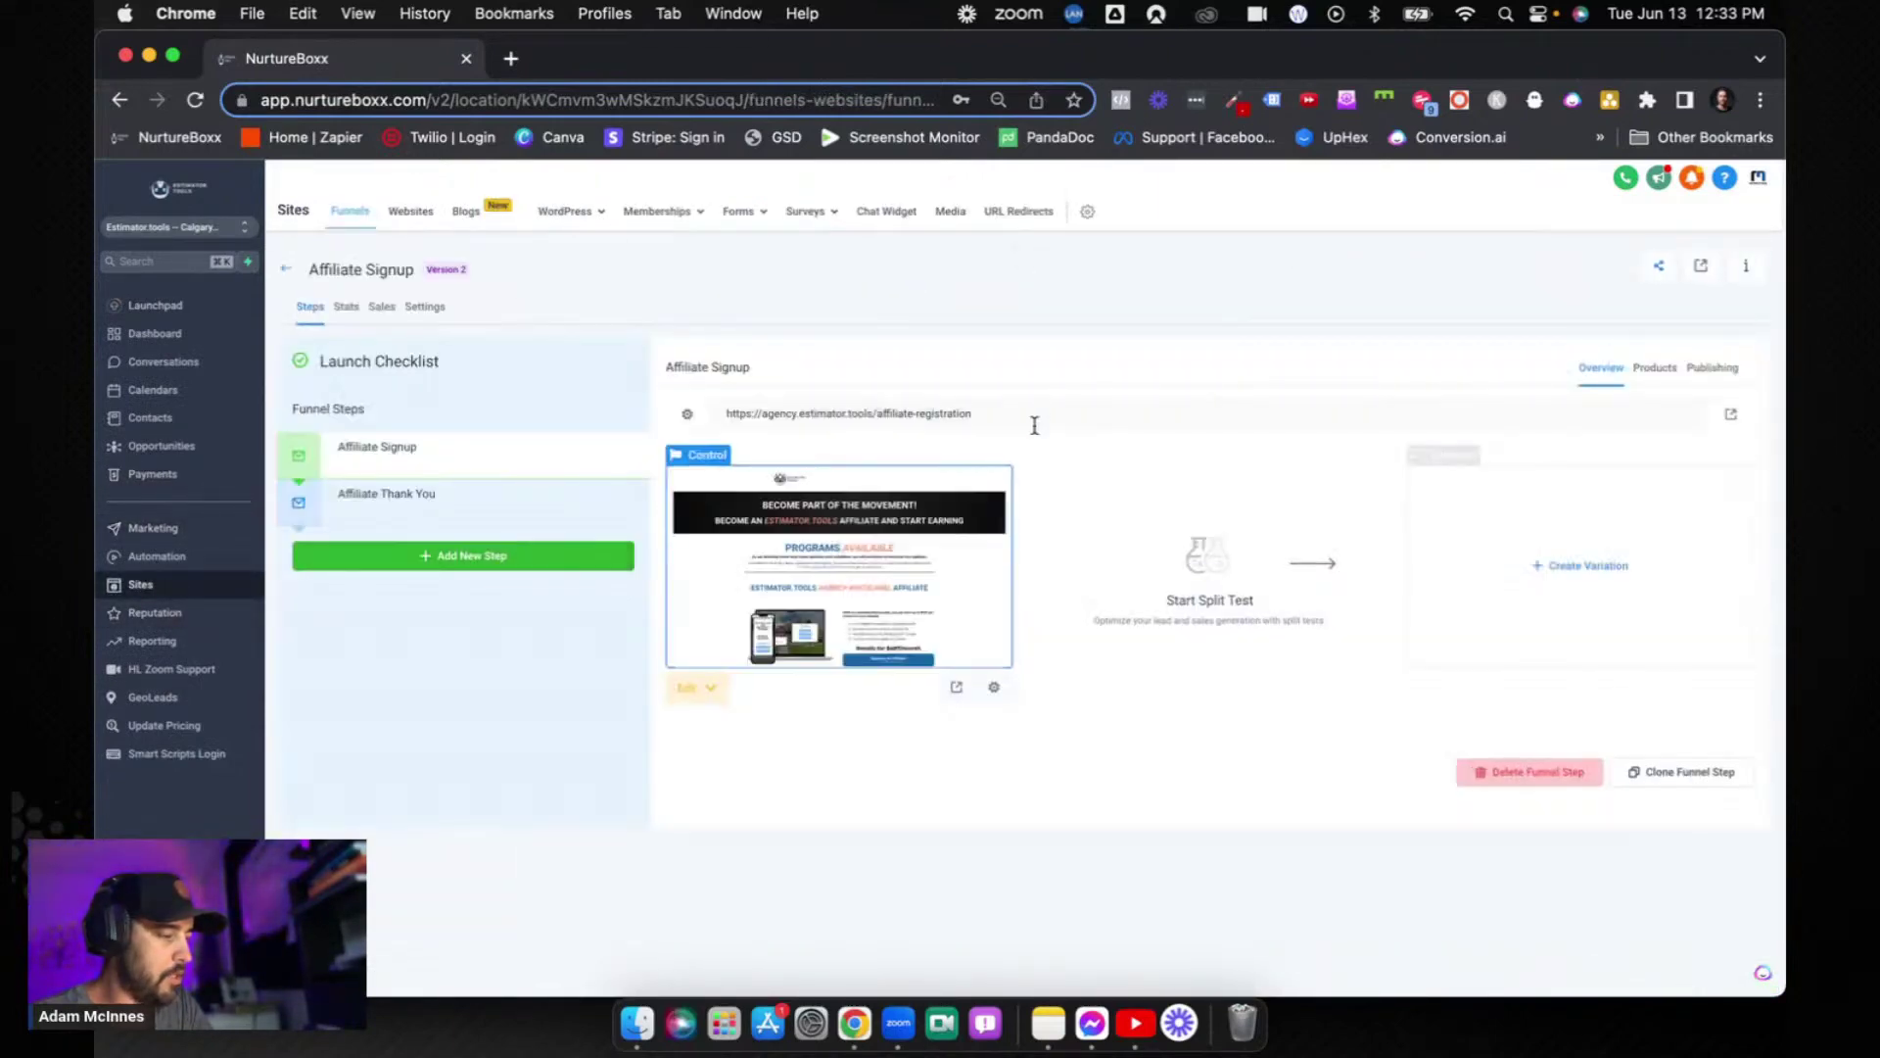
{"action": "left_click", "coordinate": [1731, 414]}
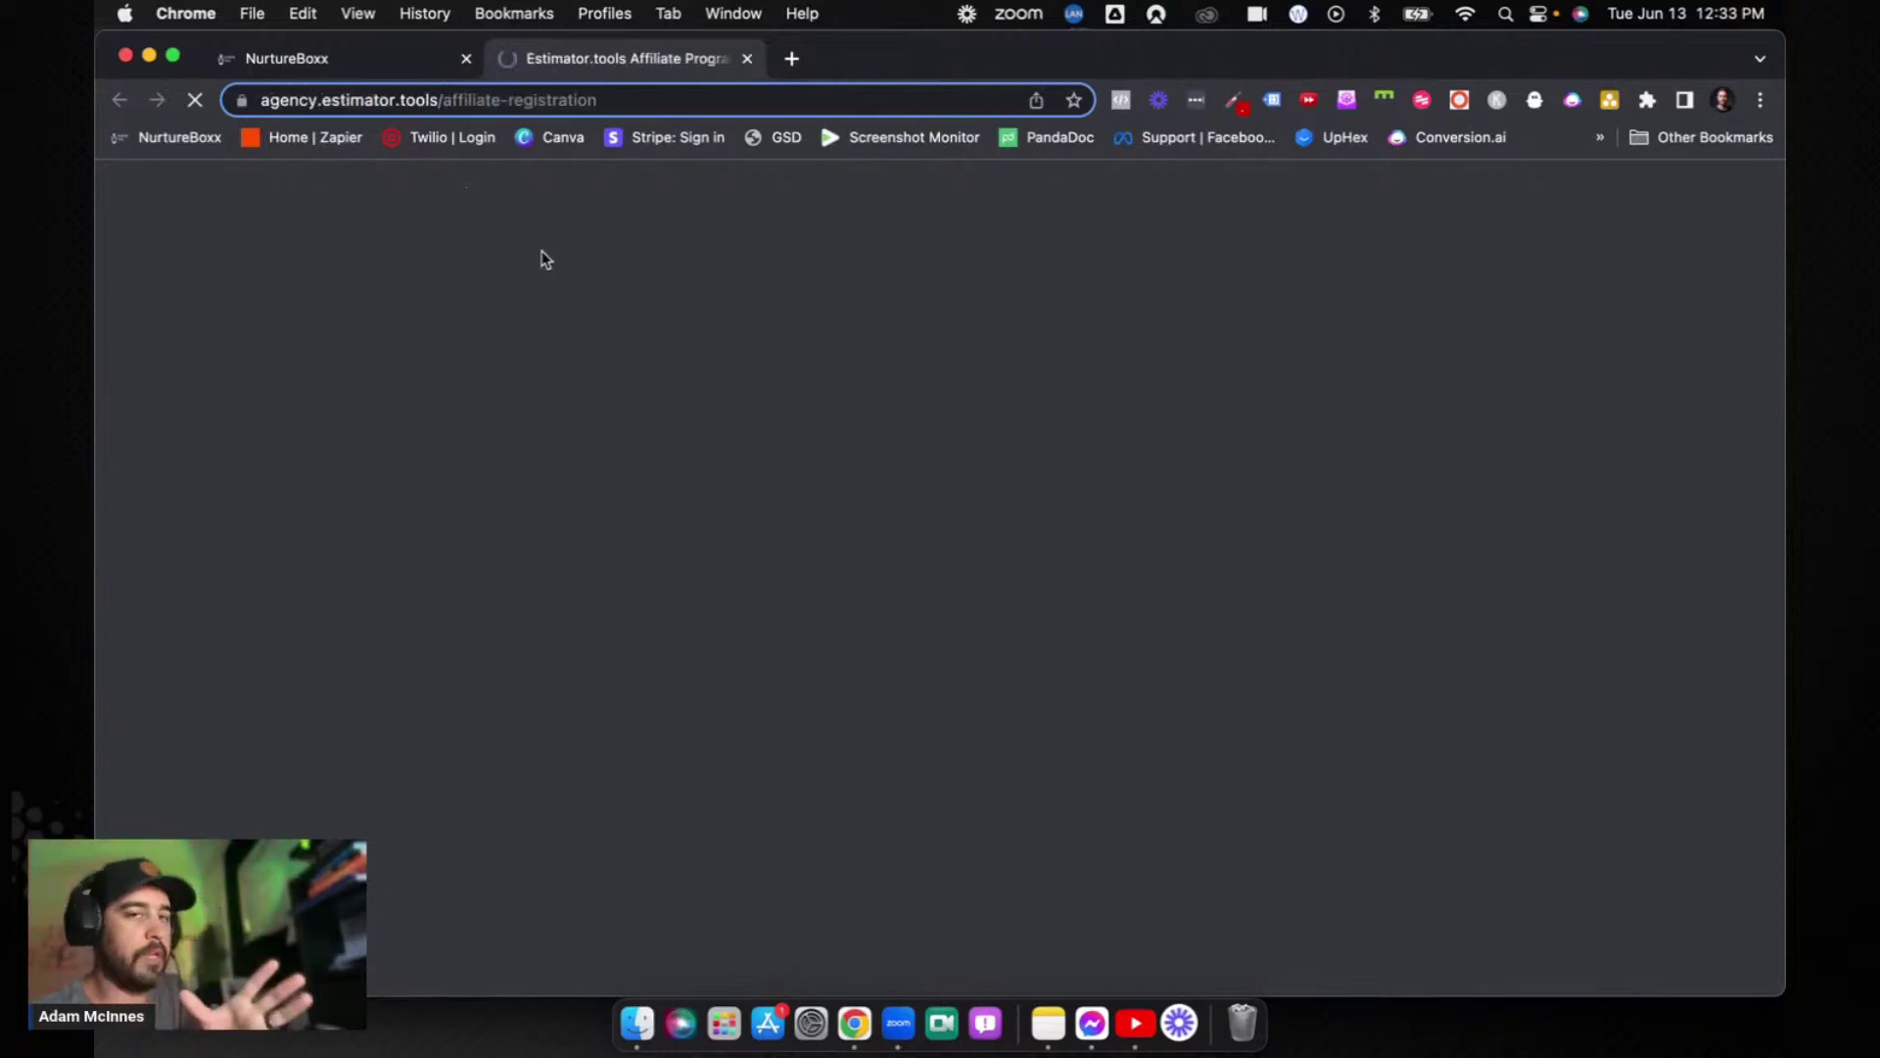
- Open the page's affiliate signup form and tick the Webinar Snapshot Affiliate (20%) option to check it
{"action": "scroll", "coordinate": [743, 382], "scroll_direction": "down", "scroll_amount": 7}
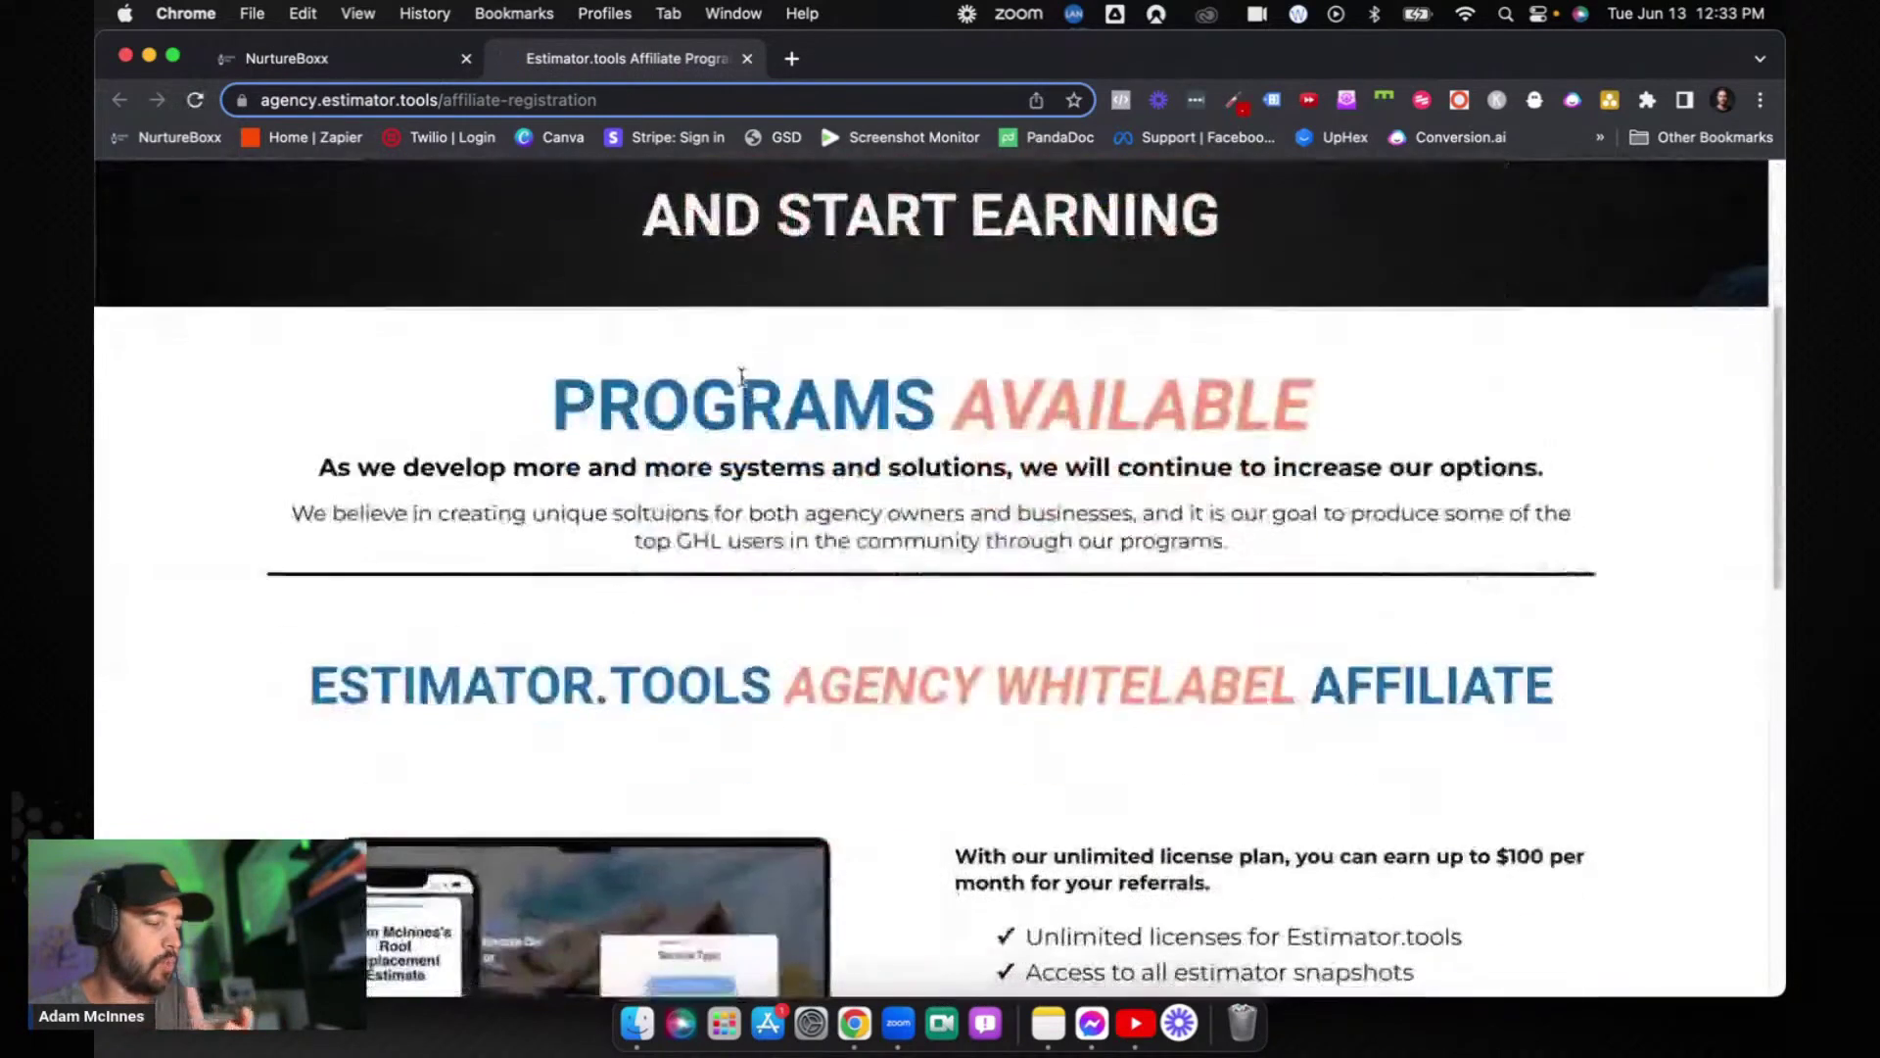
{"action": "scroll", "coordinate": [742, 384], "scroll_direction": "down", "scroll_amount": 2}
{"action": "left_click", "coordinate": [1269, 593]}
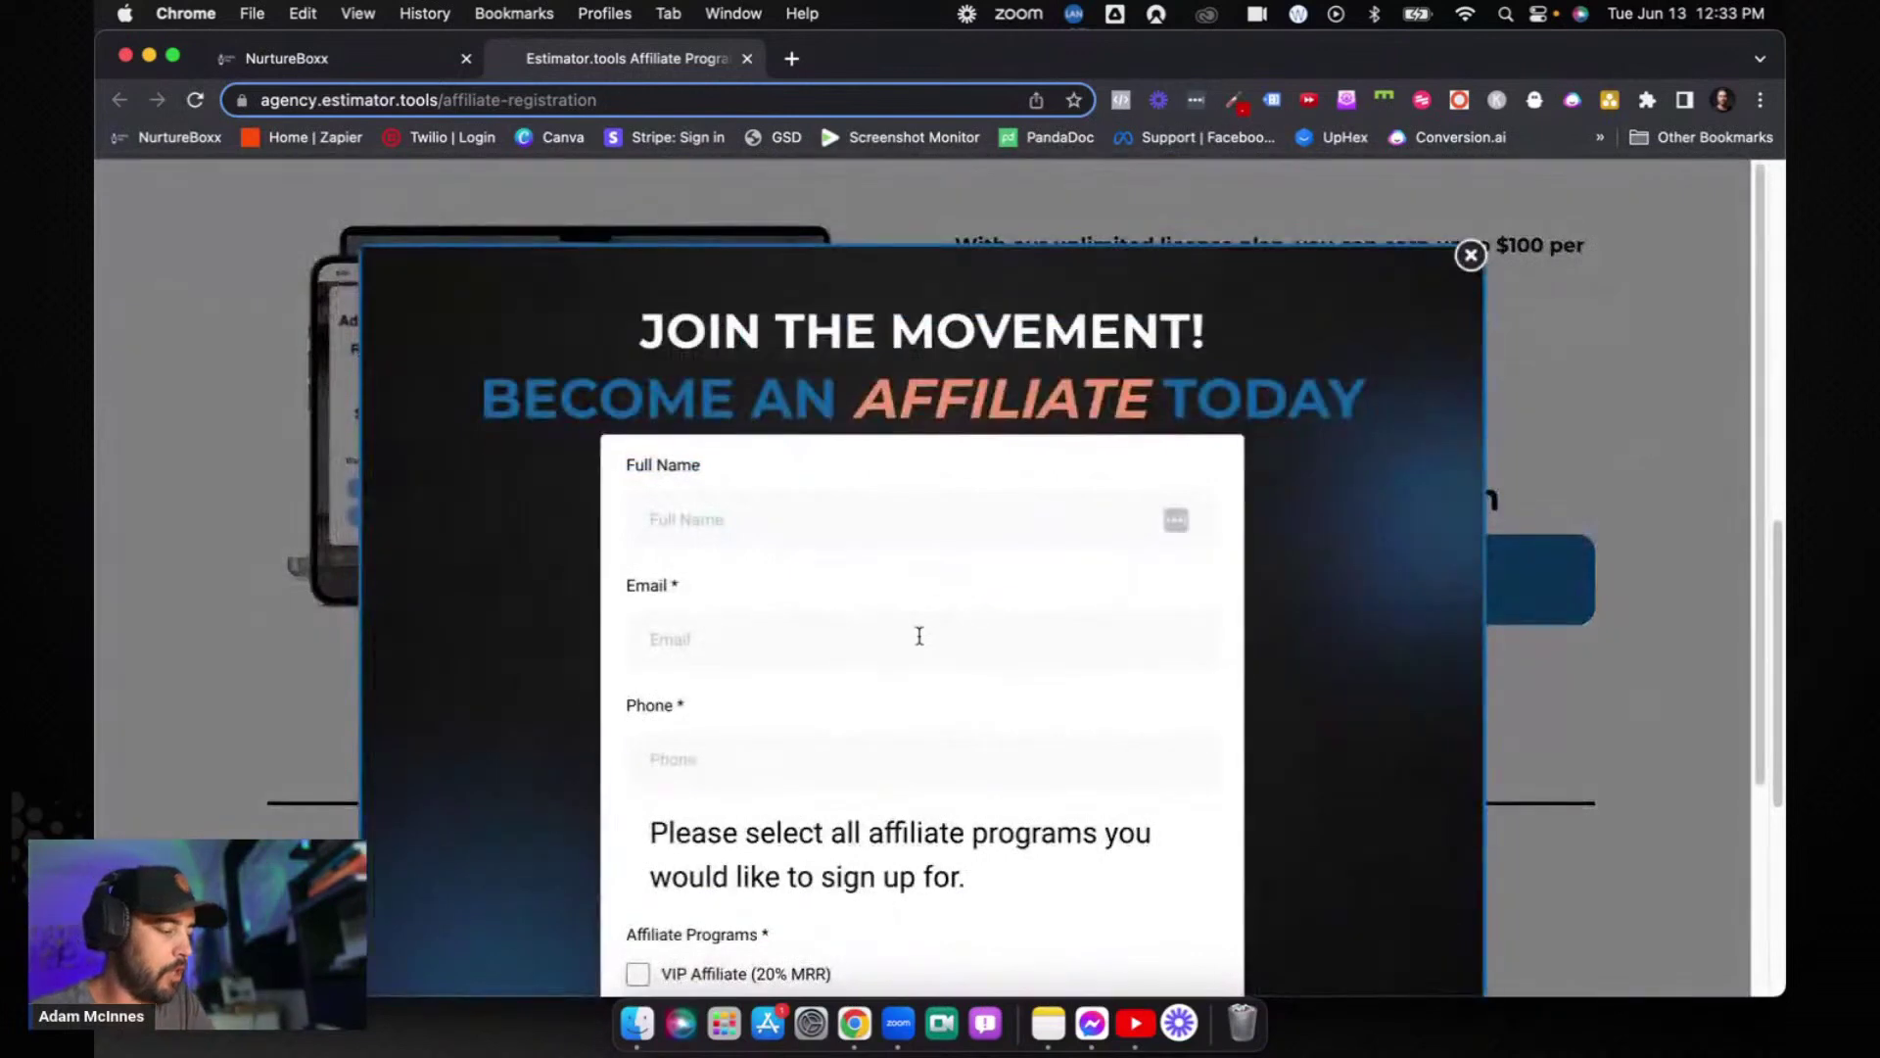
{"action": "scroll", "coordinate": [920, 636], "scroll_direction": "down", "scroll_amount": 2}
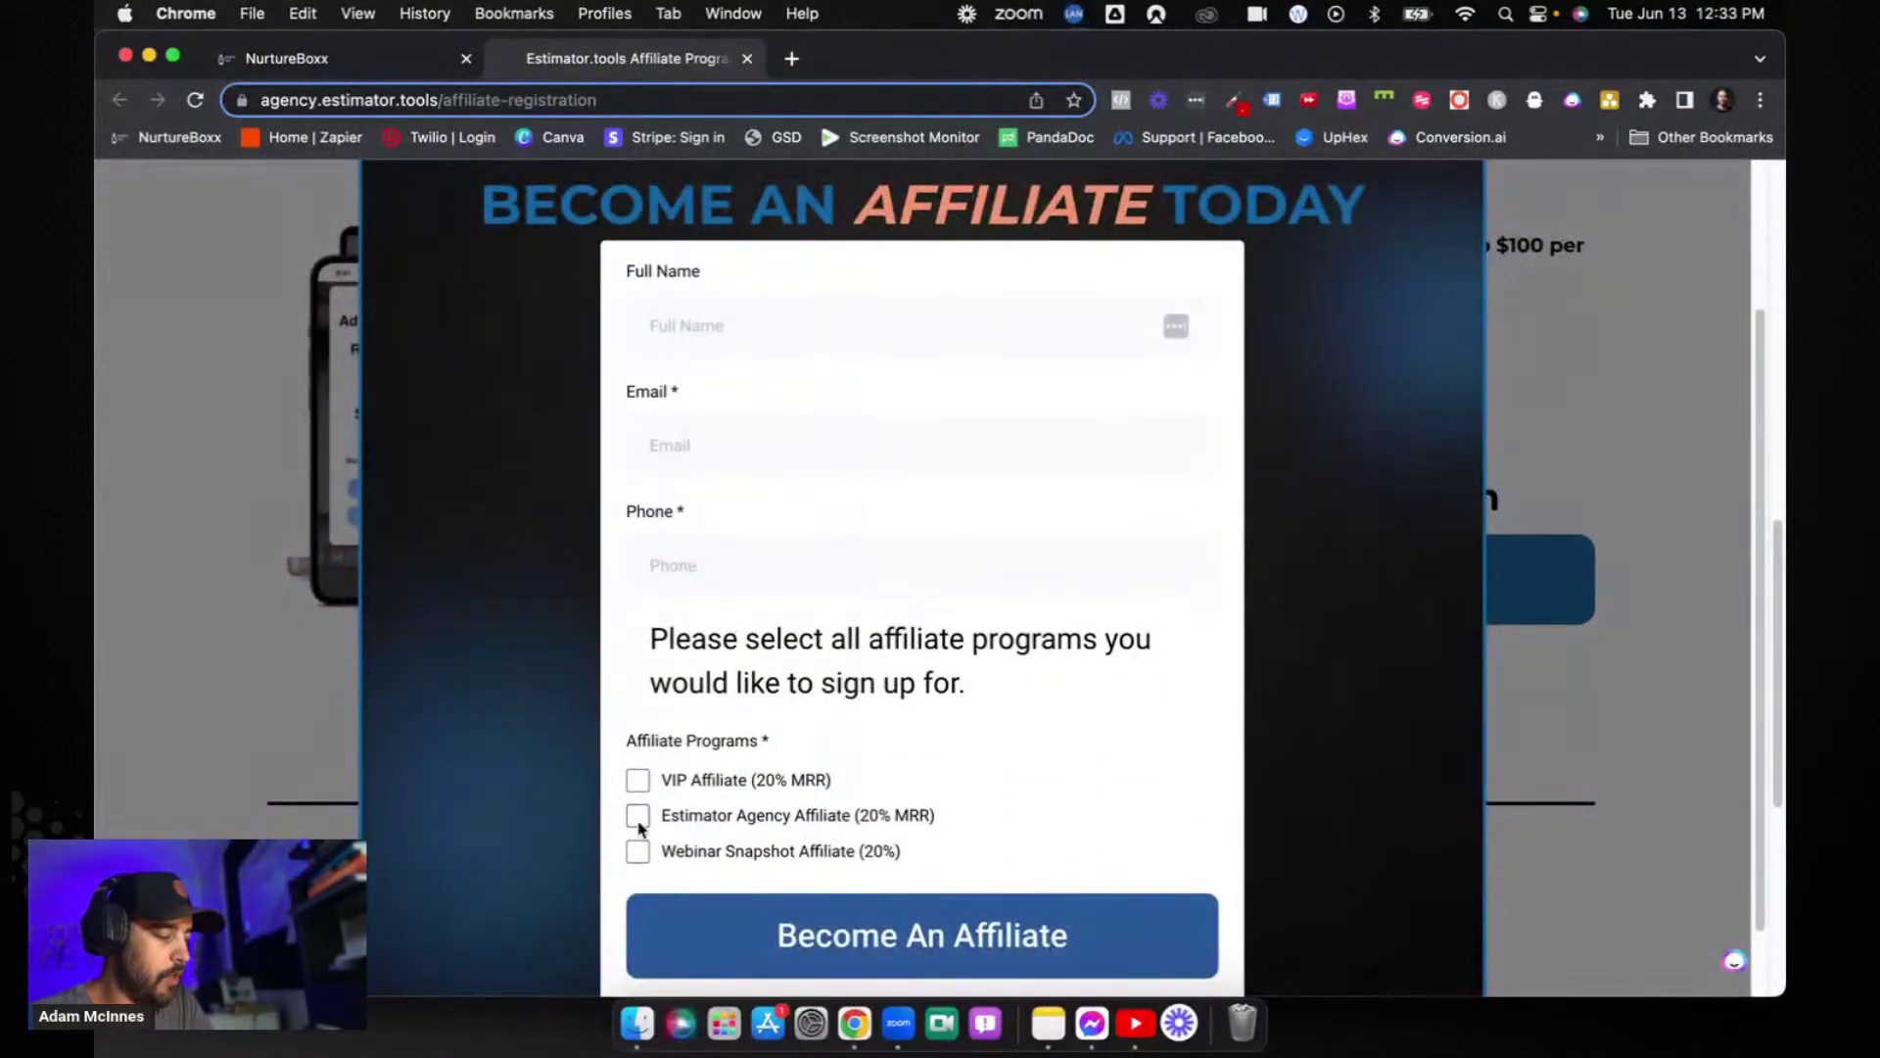
{"action": "left_click", "coordinate": [638, 852]}
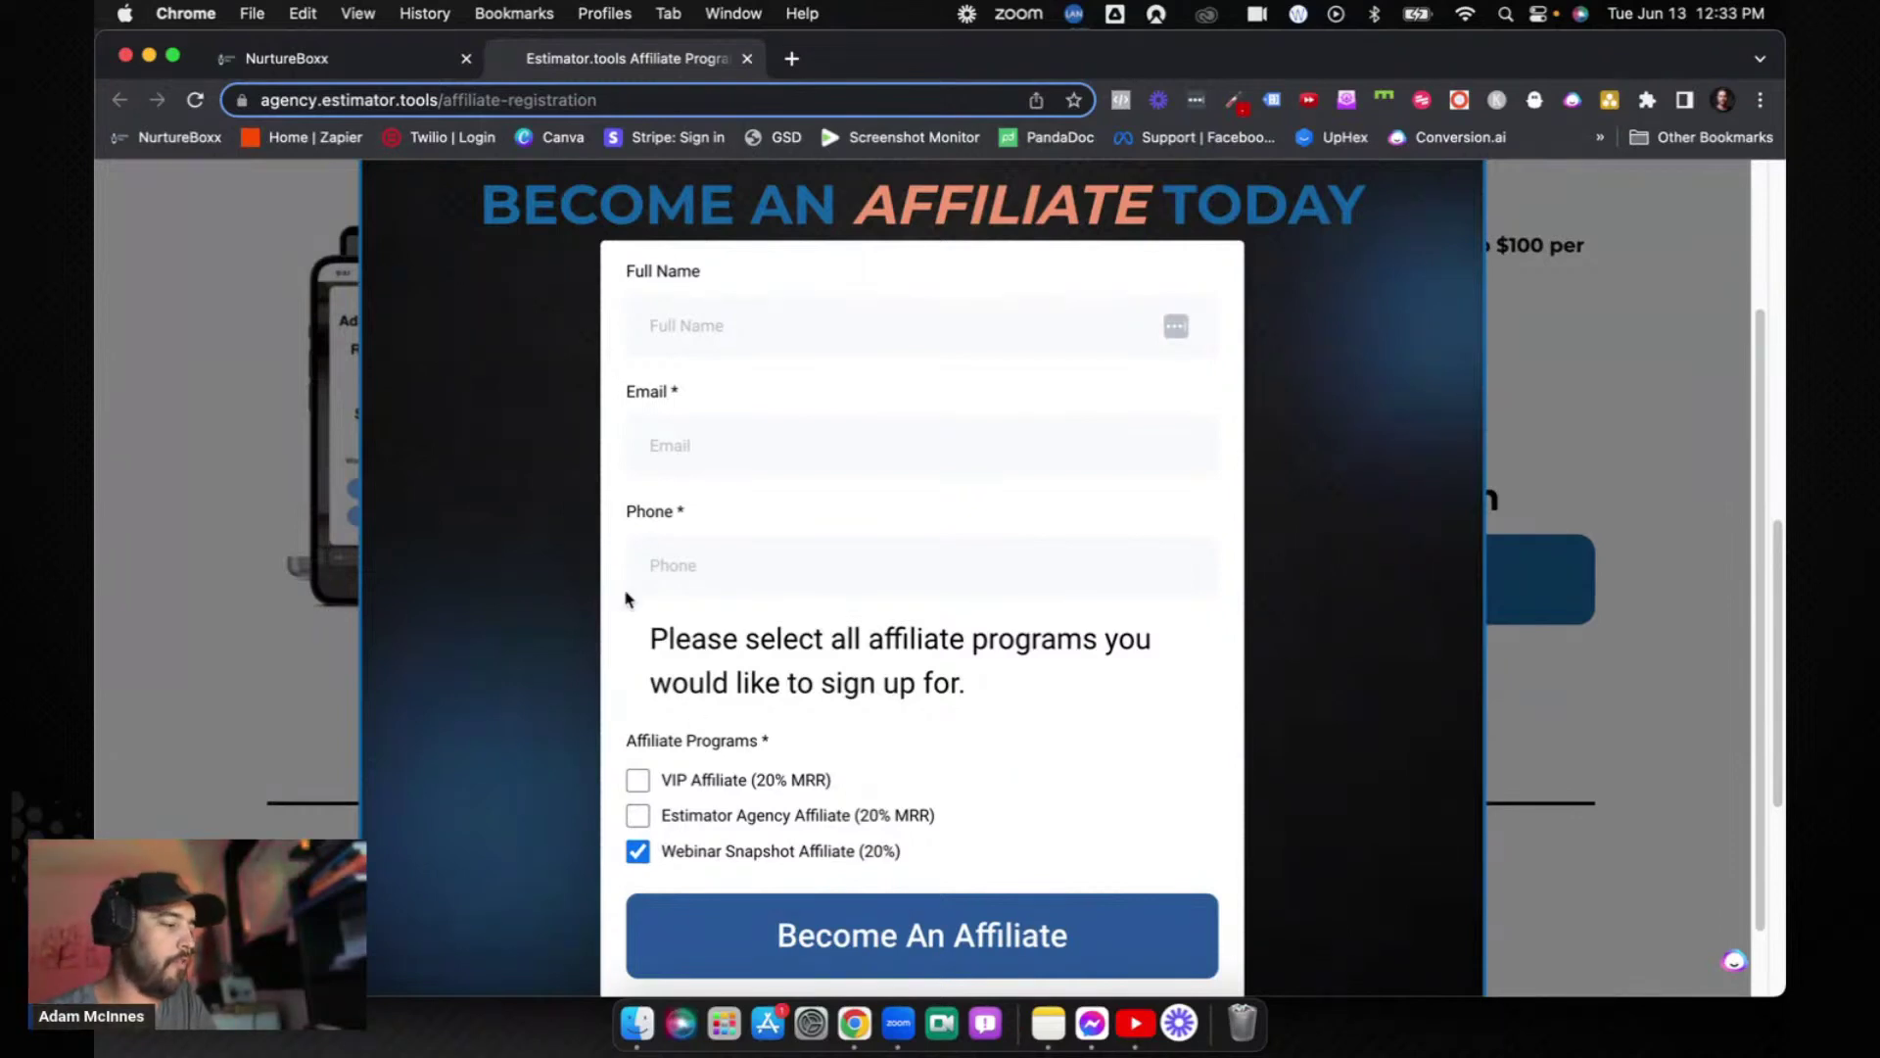
- Look at the account's forms list and open the Affiliates folder in the email templates
{"action": "left_click", "coordinate": [407, 65]}
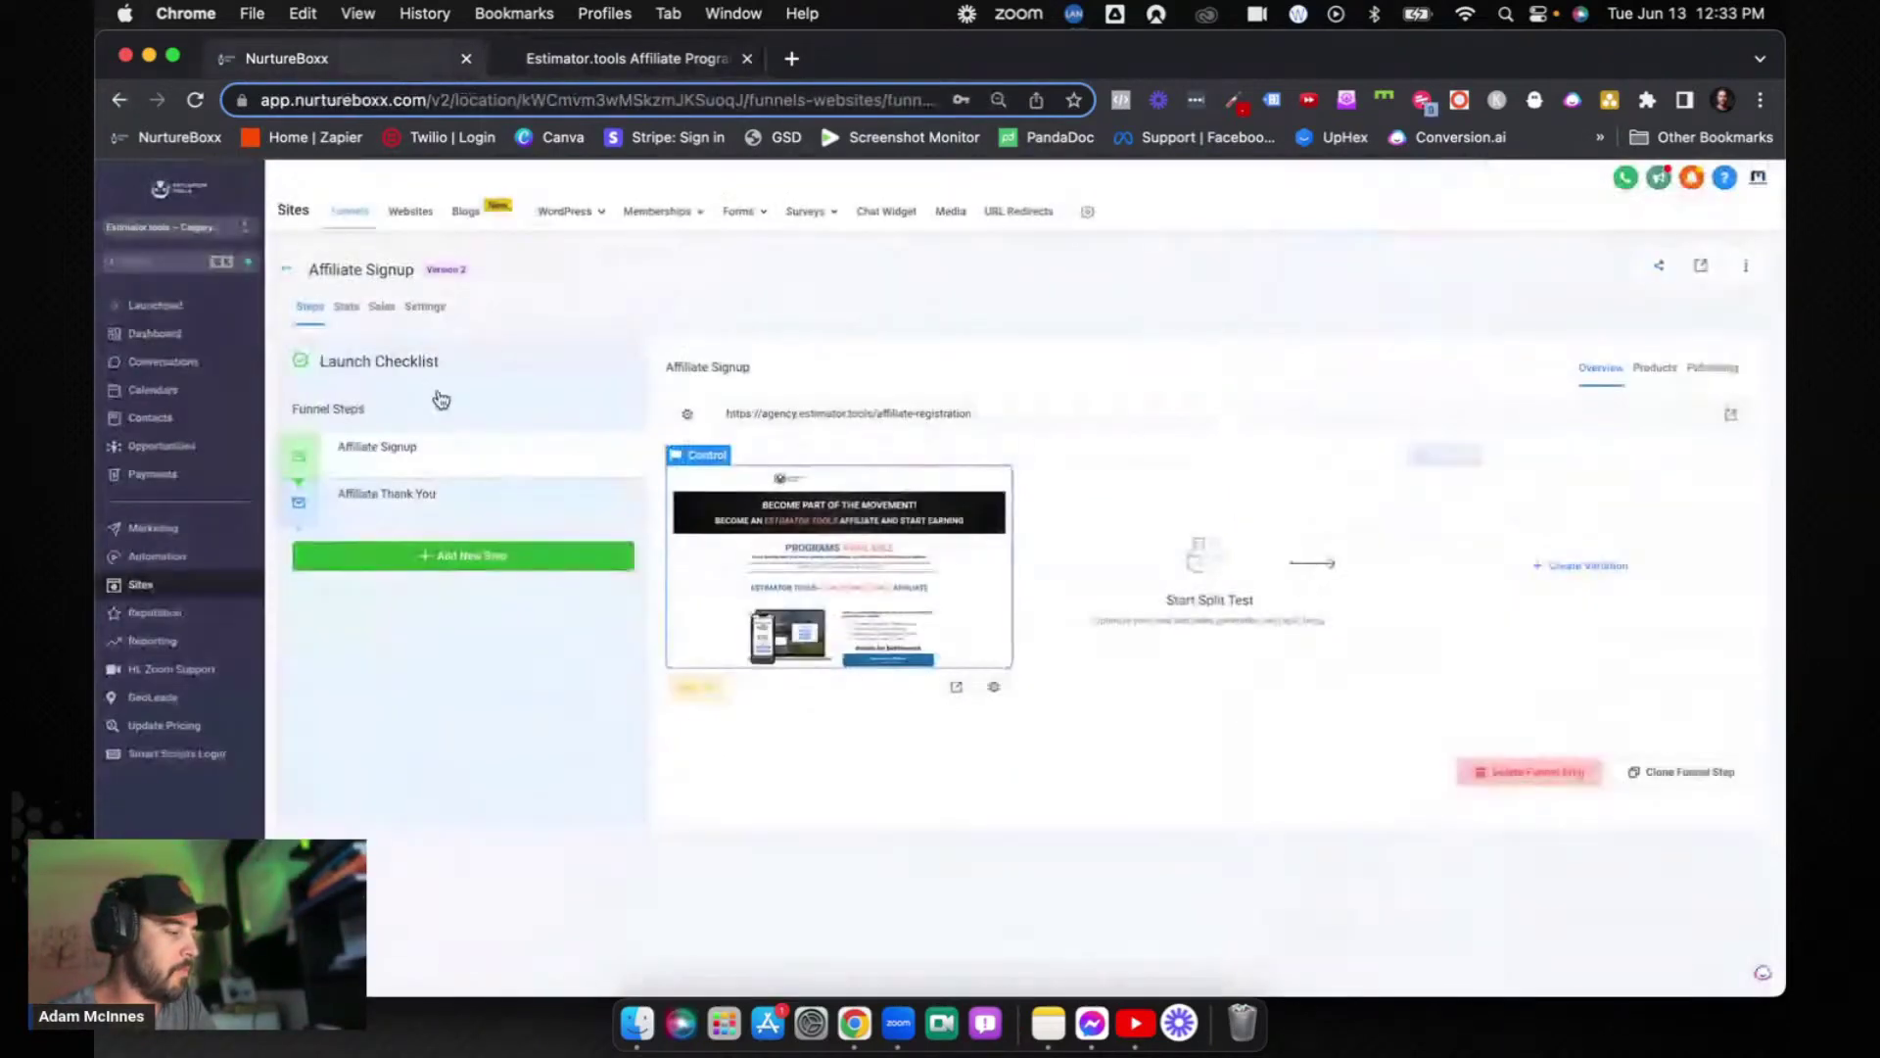
{"action": "left_click", "coordinate": [740, 219]}
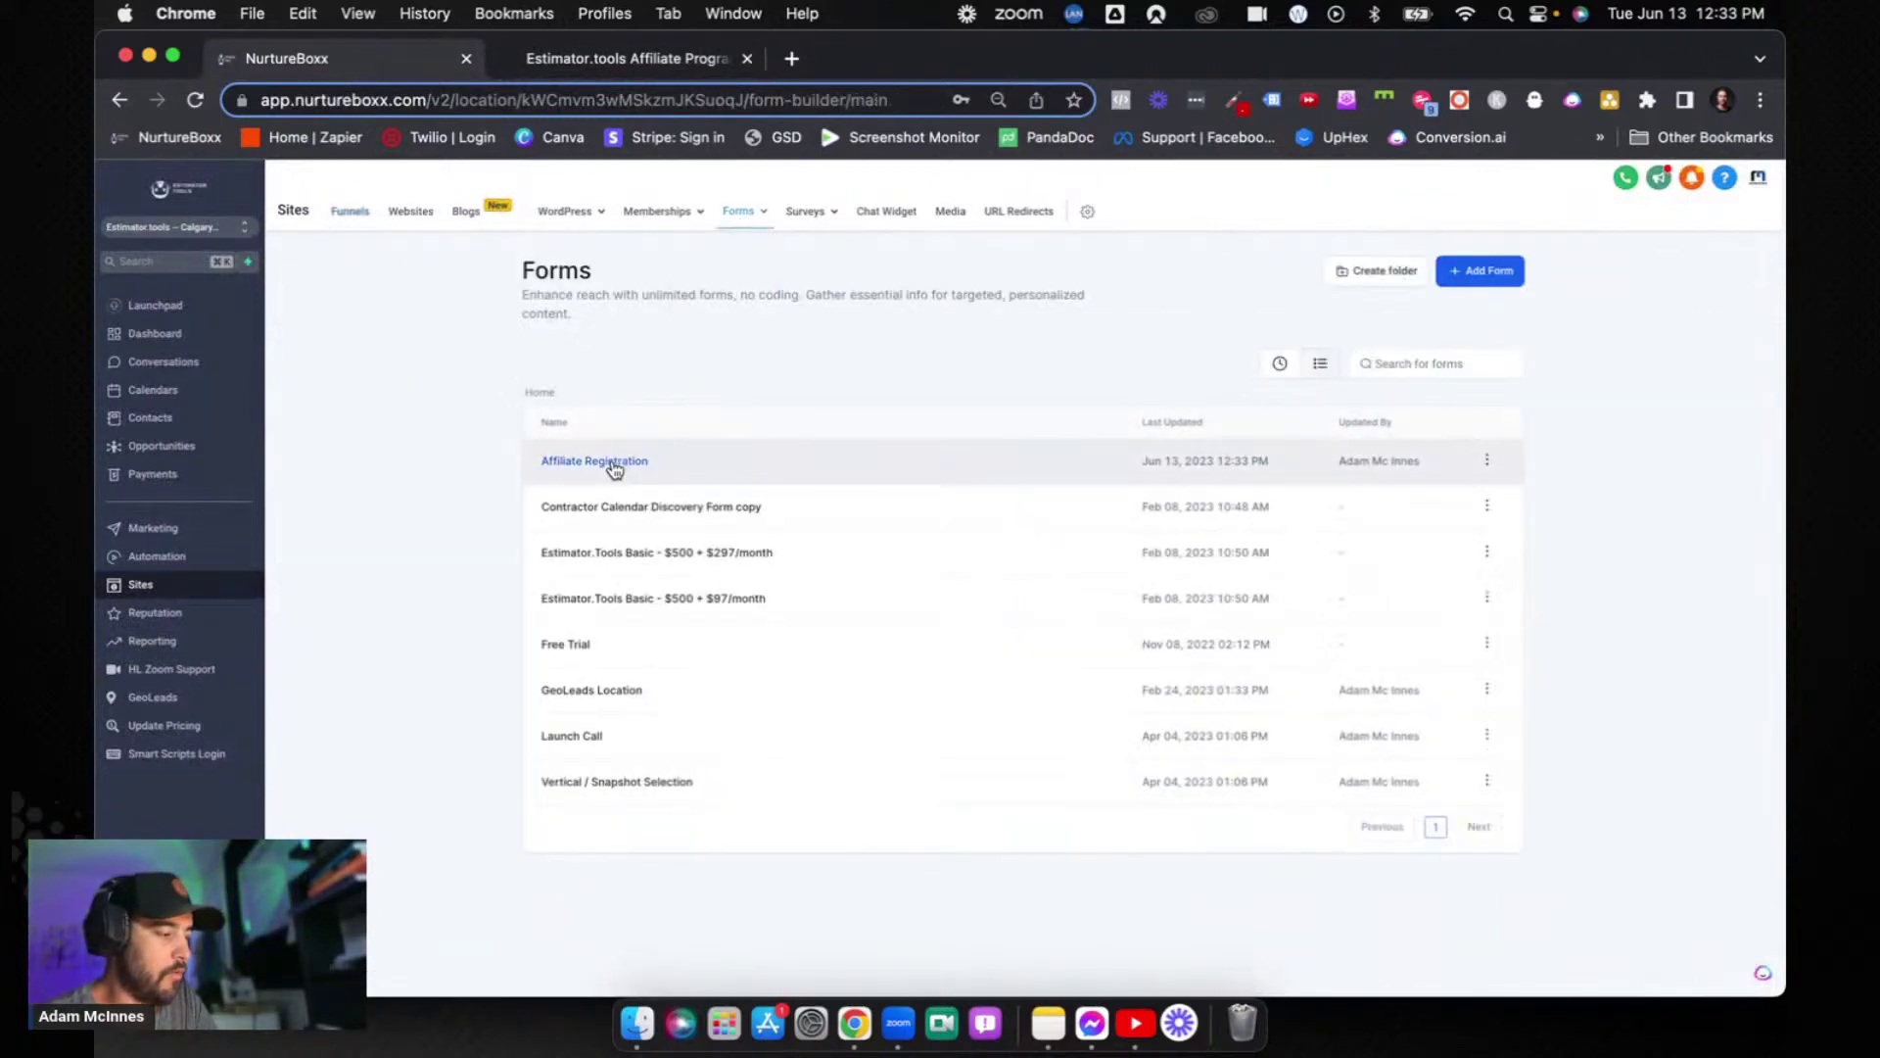
{"action": "left_click", "coordinate": [172, 531]}
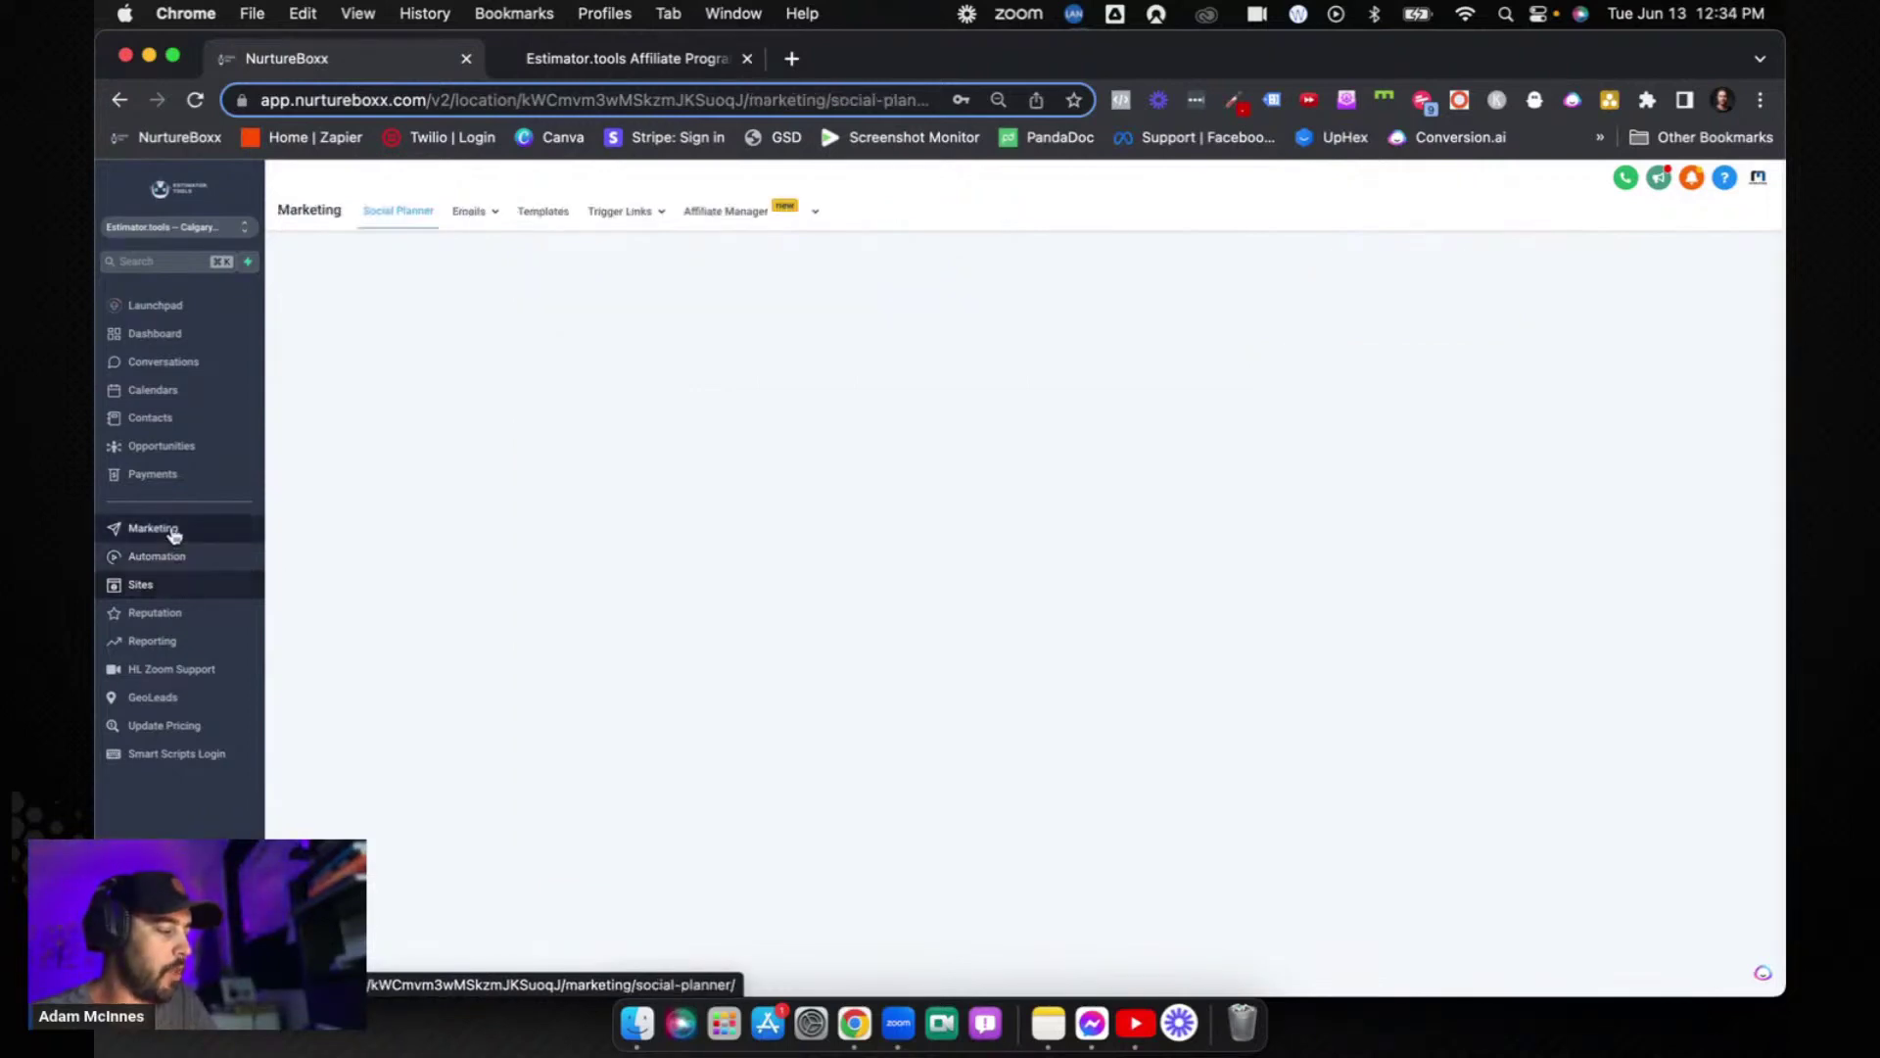
{"action": "mouse_move", "coordinate": [471, 211]}
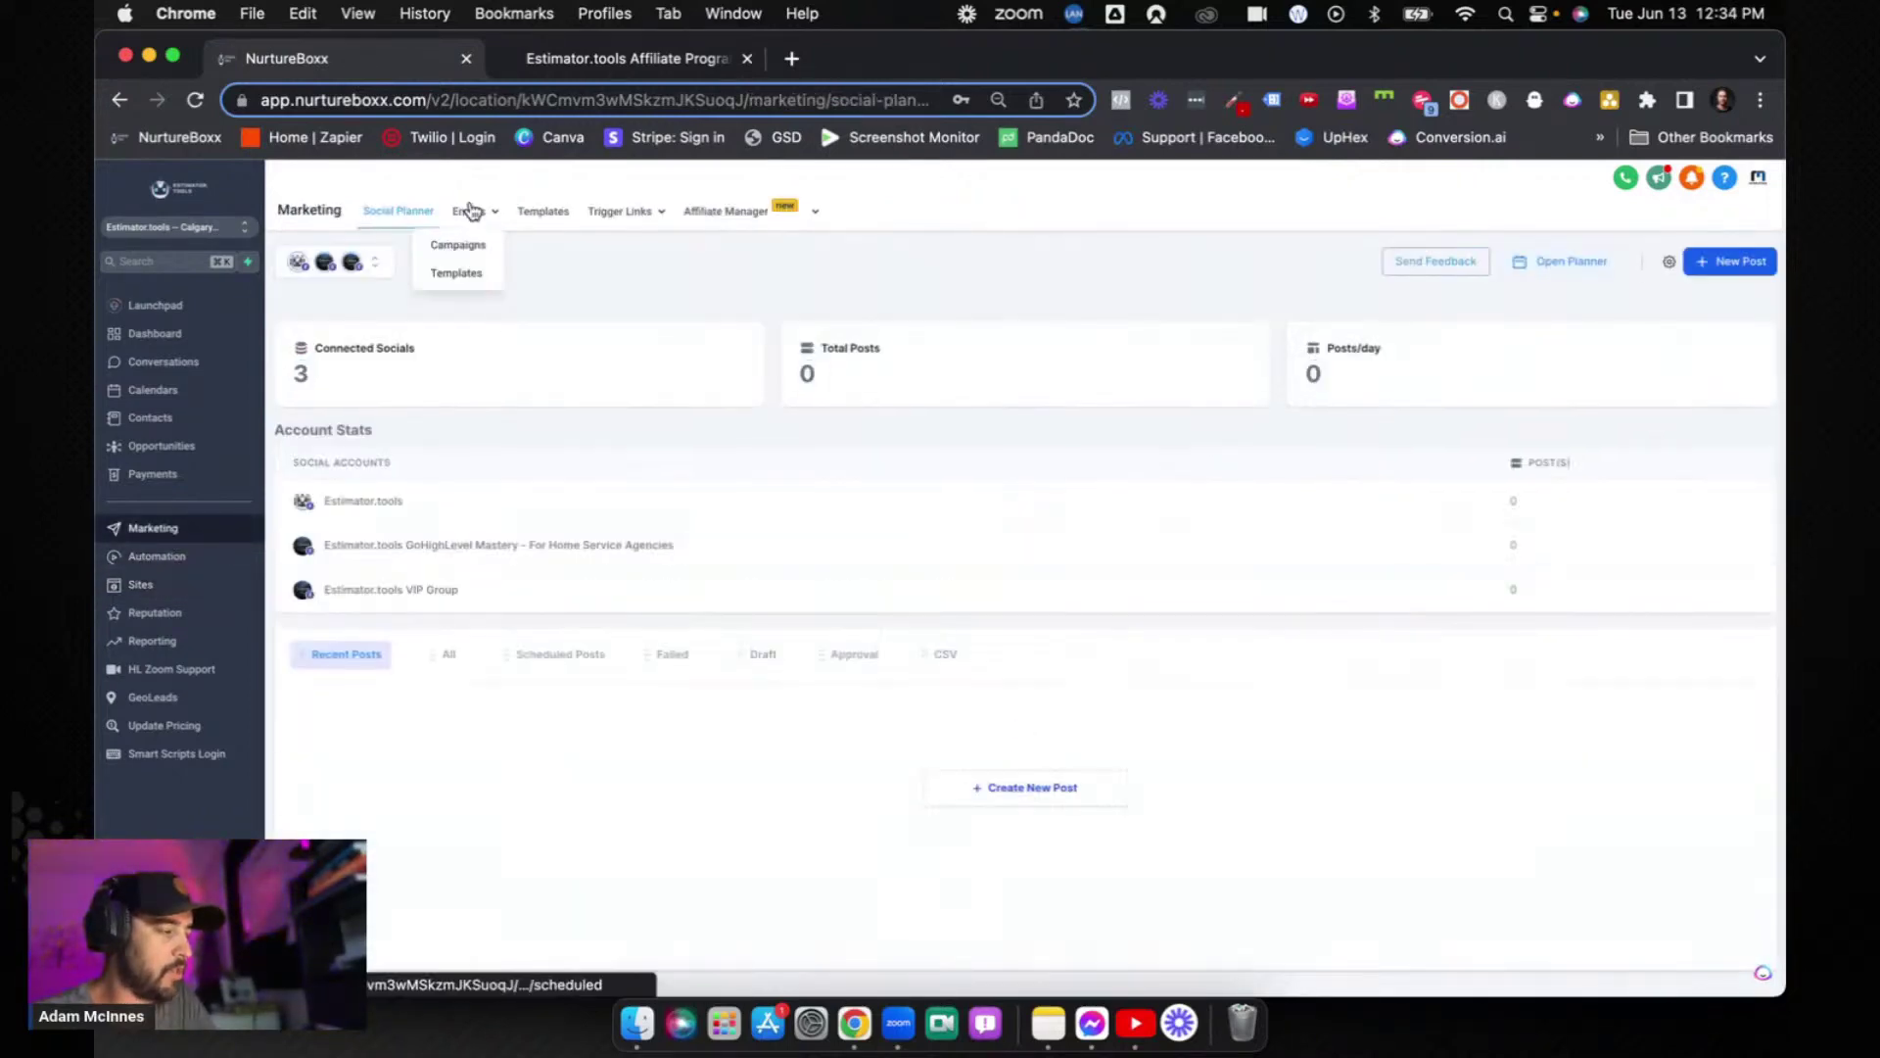
{"action": "left_click", "coordinate": [461, 278]}
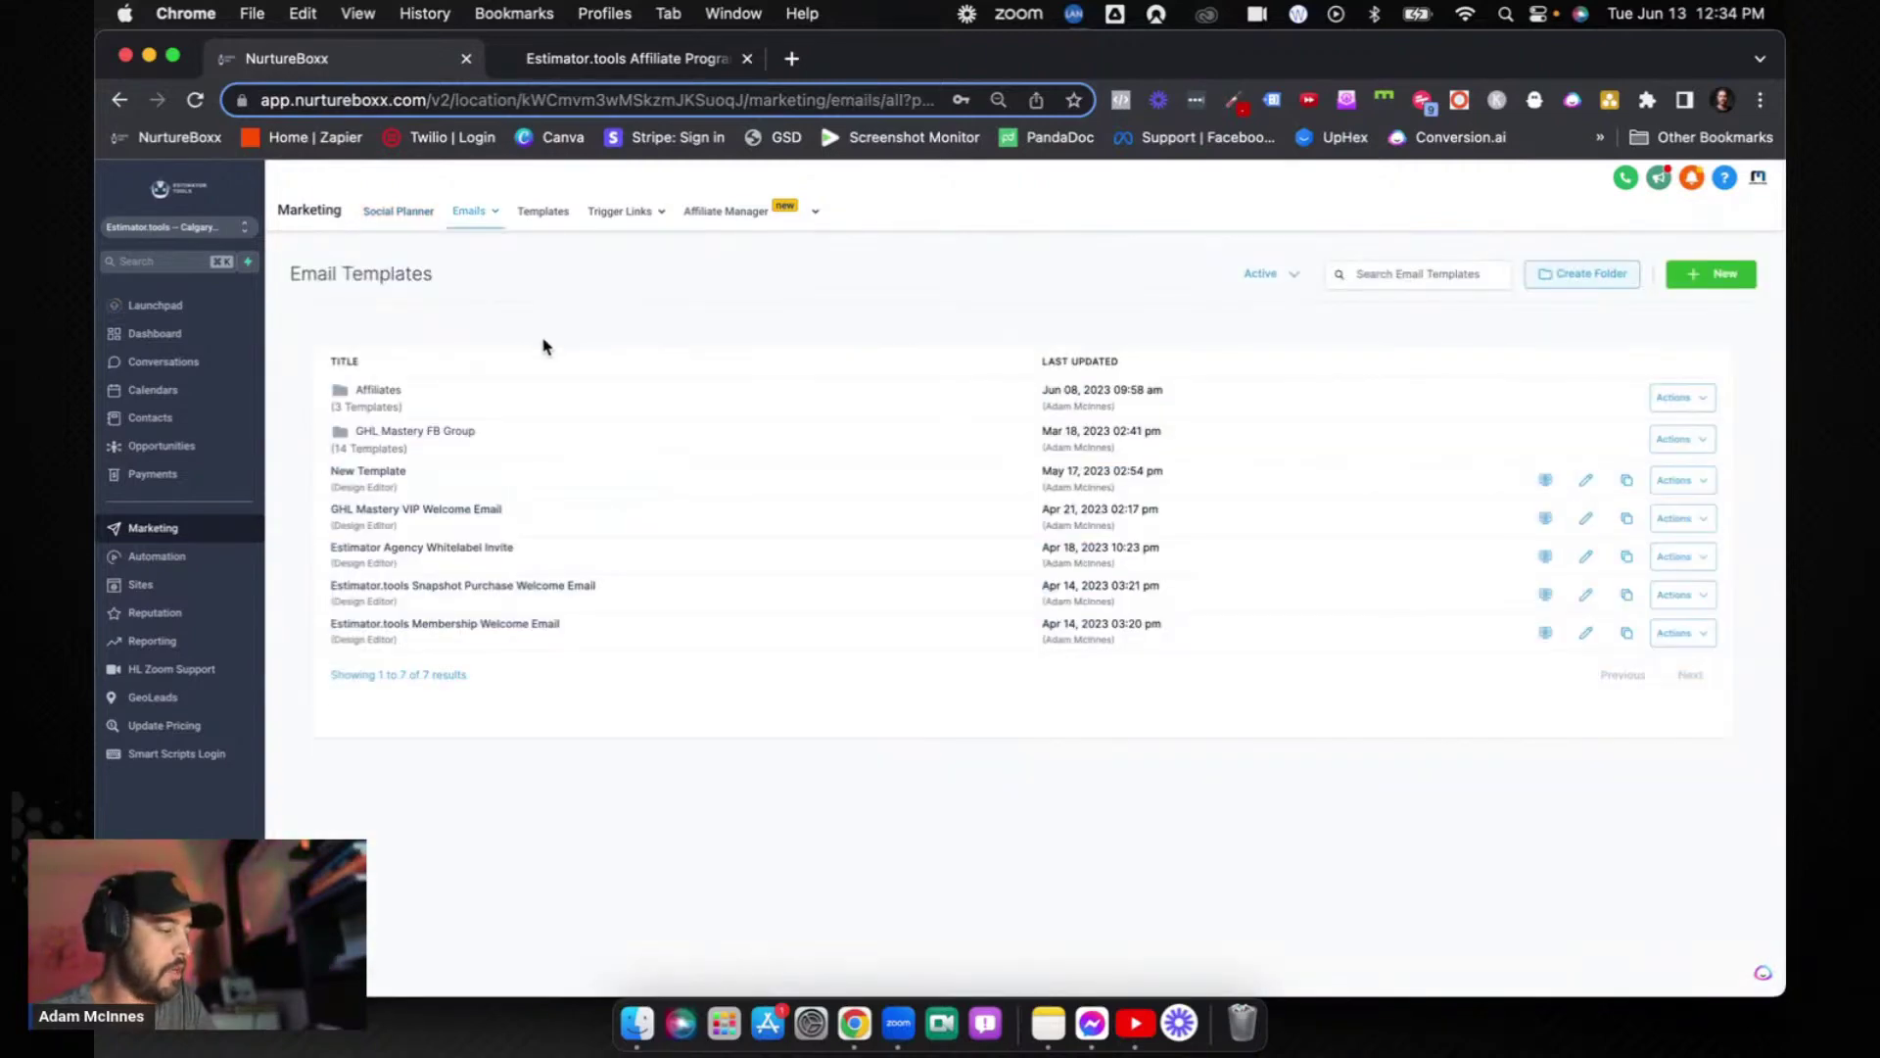
{"action": "left_click", "coordinate": [395, 388]}
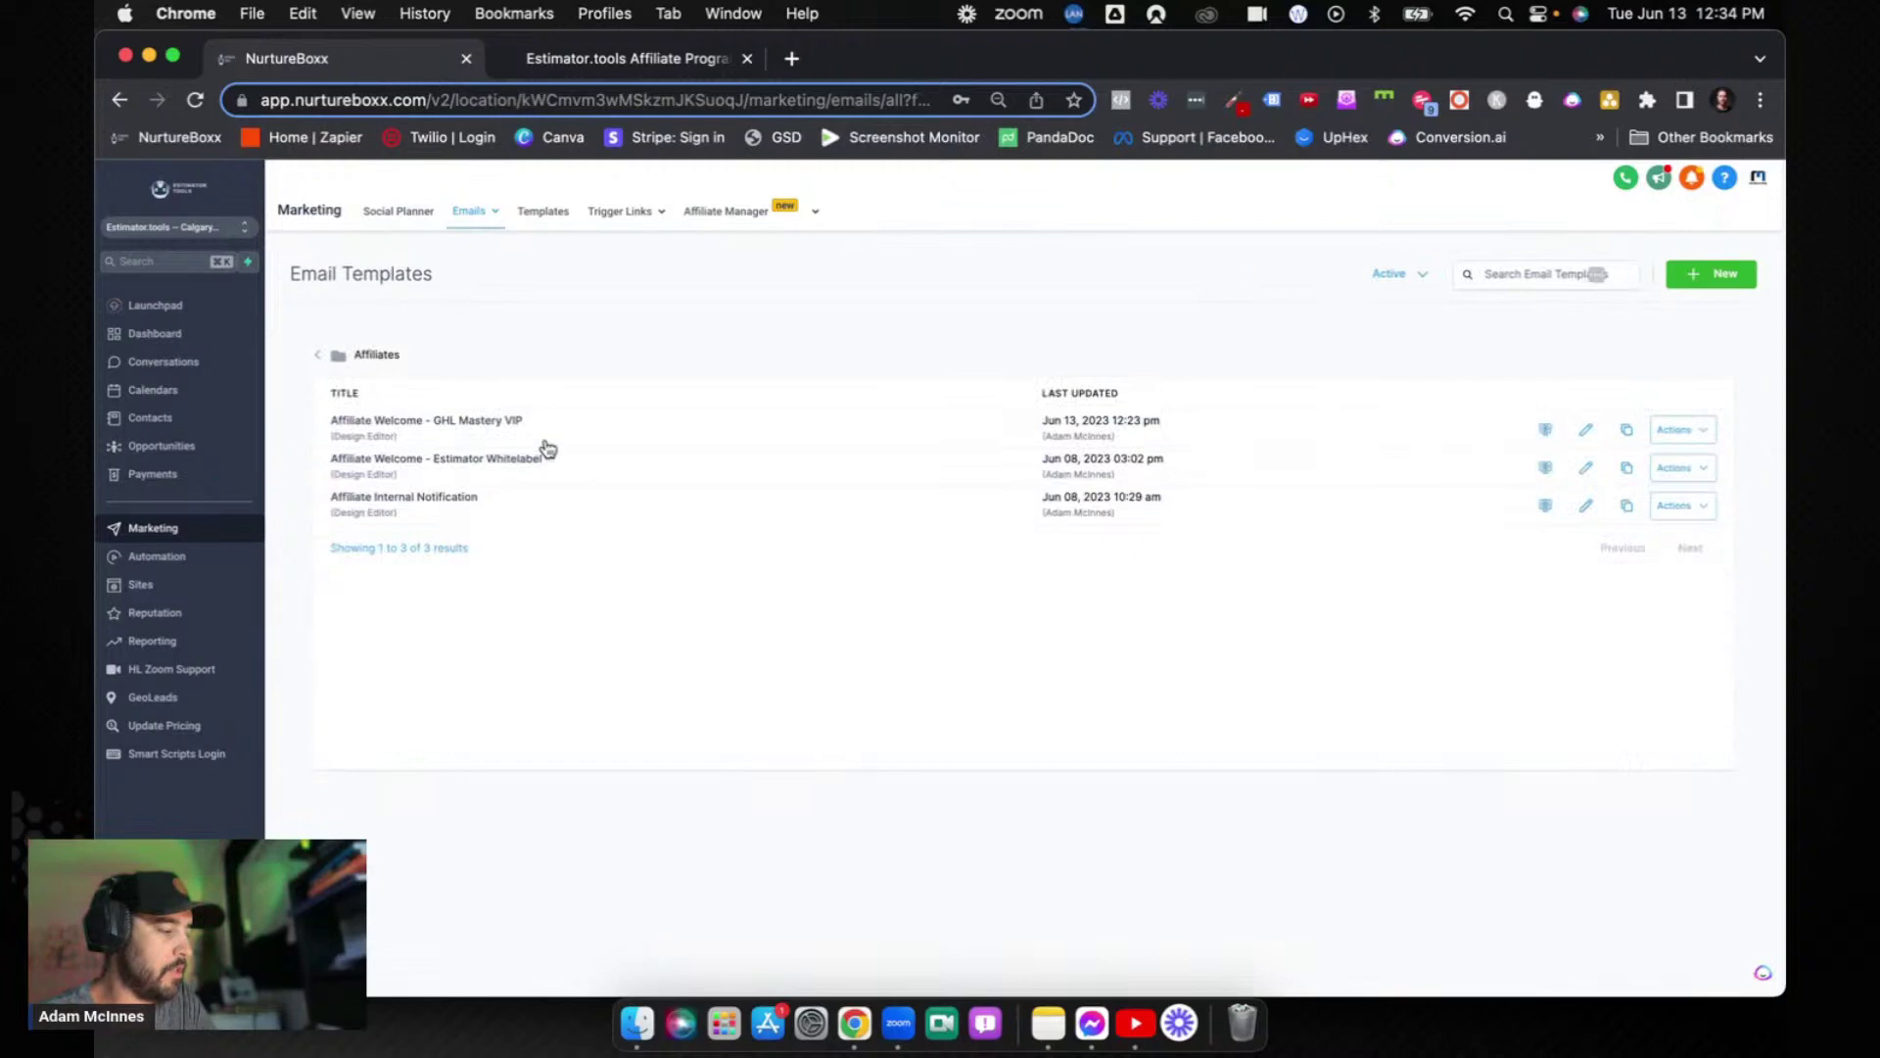
- Clone the GHL Mastery VIP affiliate welcome template as "Affiliate Welcome - Webinar Snapshot Affiliate"
{"action": "left_click", "coordinate": [1627, 434]}
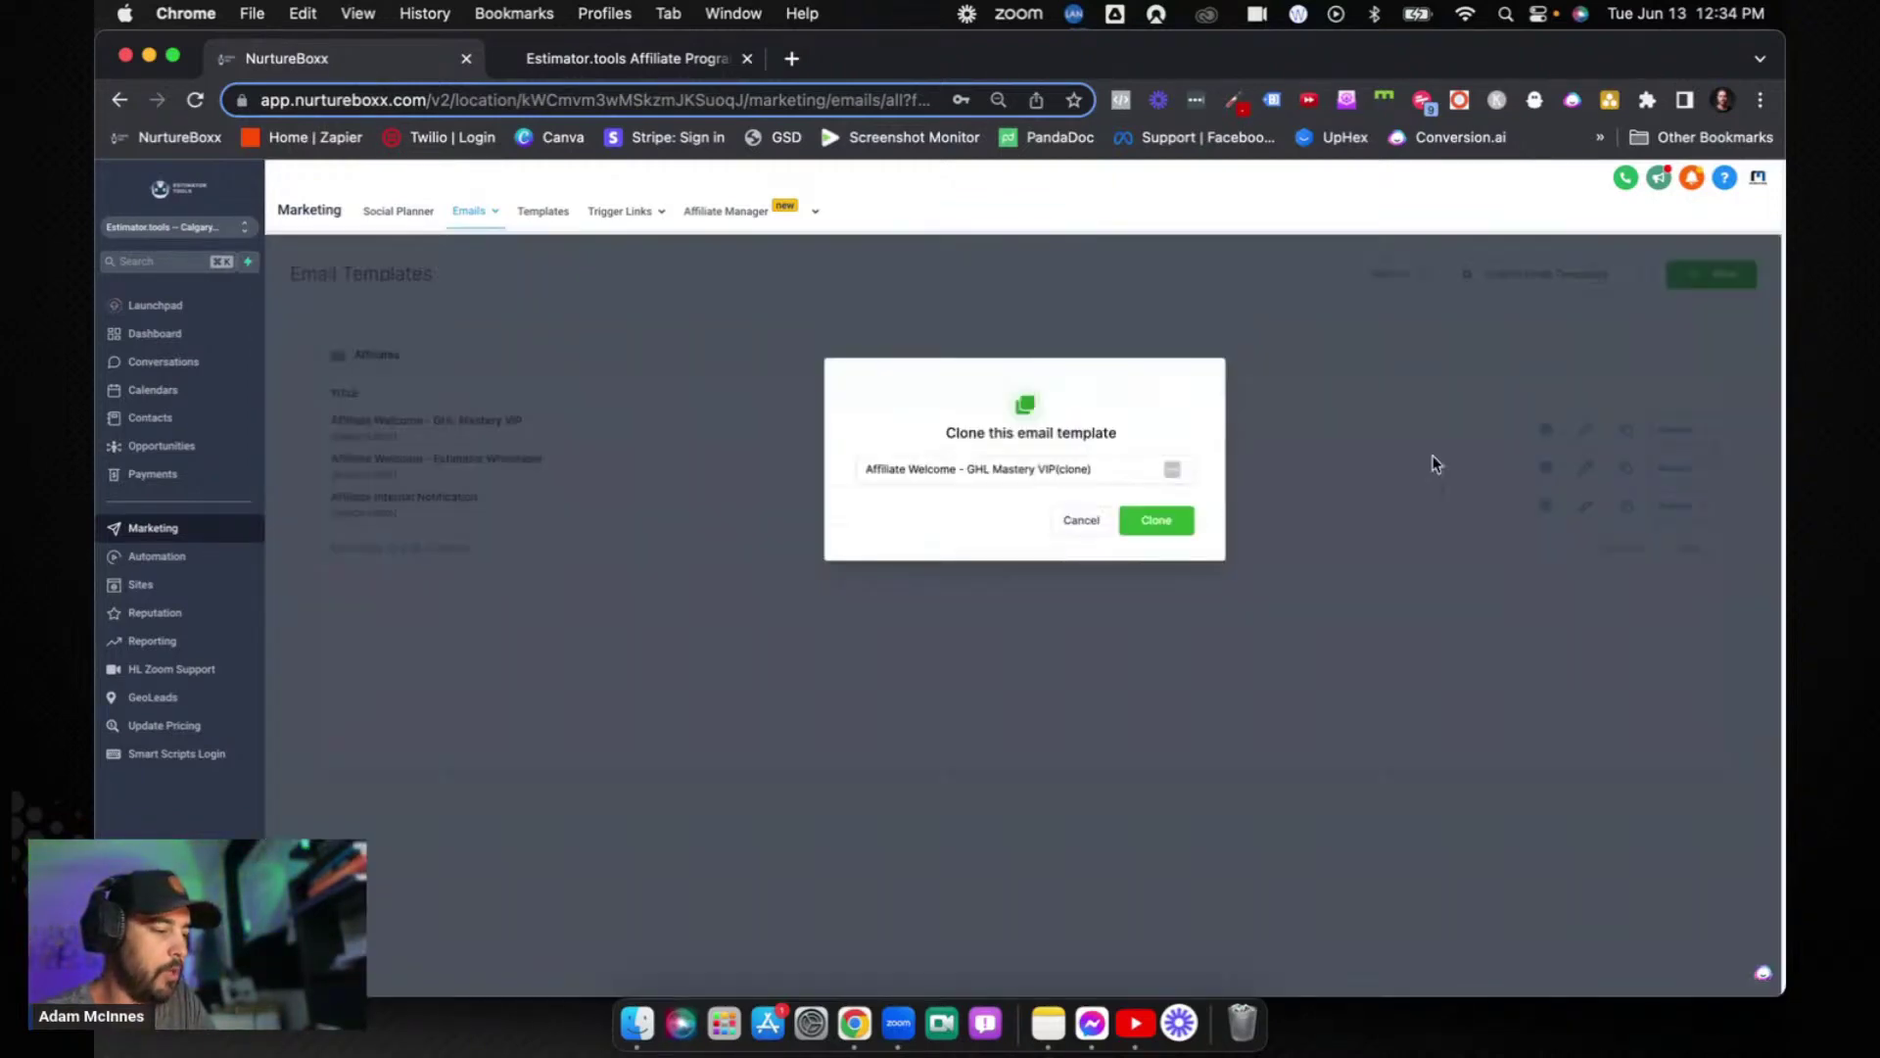
{"action": "left_click", "coordinate": [1089, 473]}
{"action": "left_click_drag", "start_coordinate": [1091, 470], "coordinate": [966, 471]}
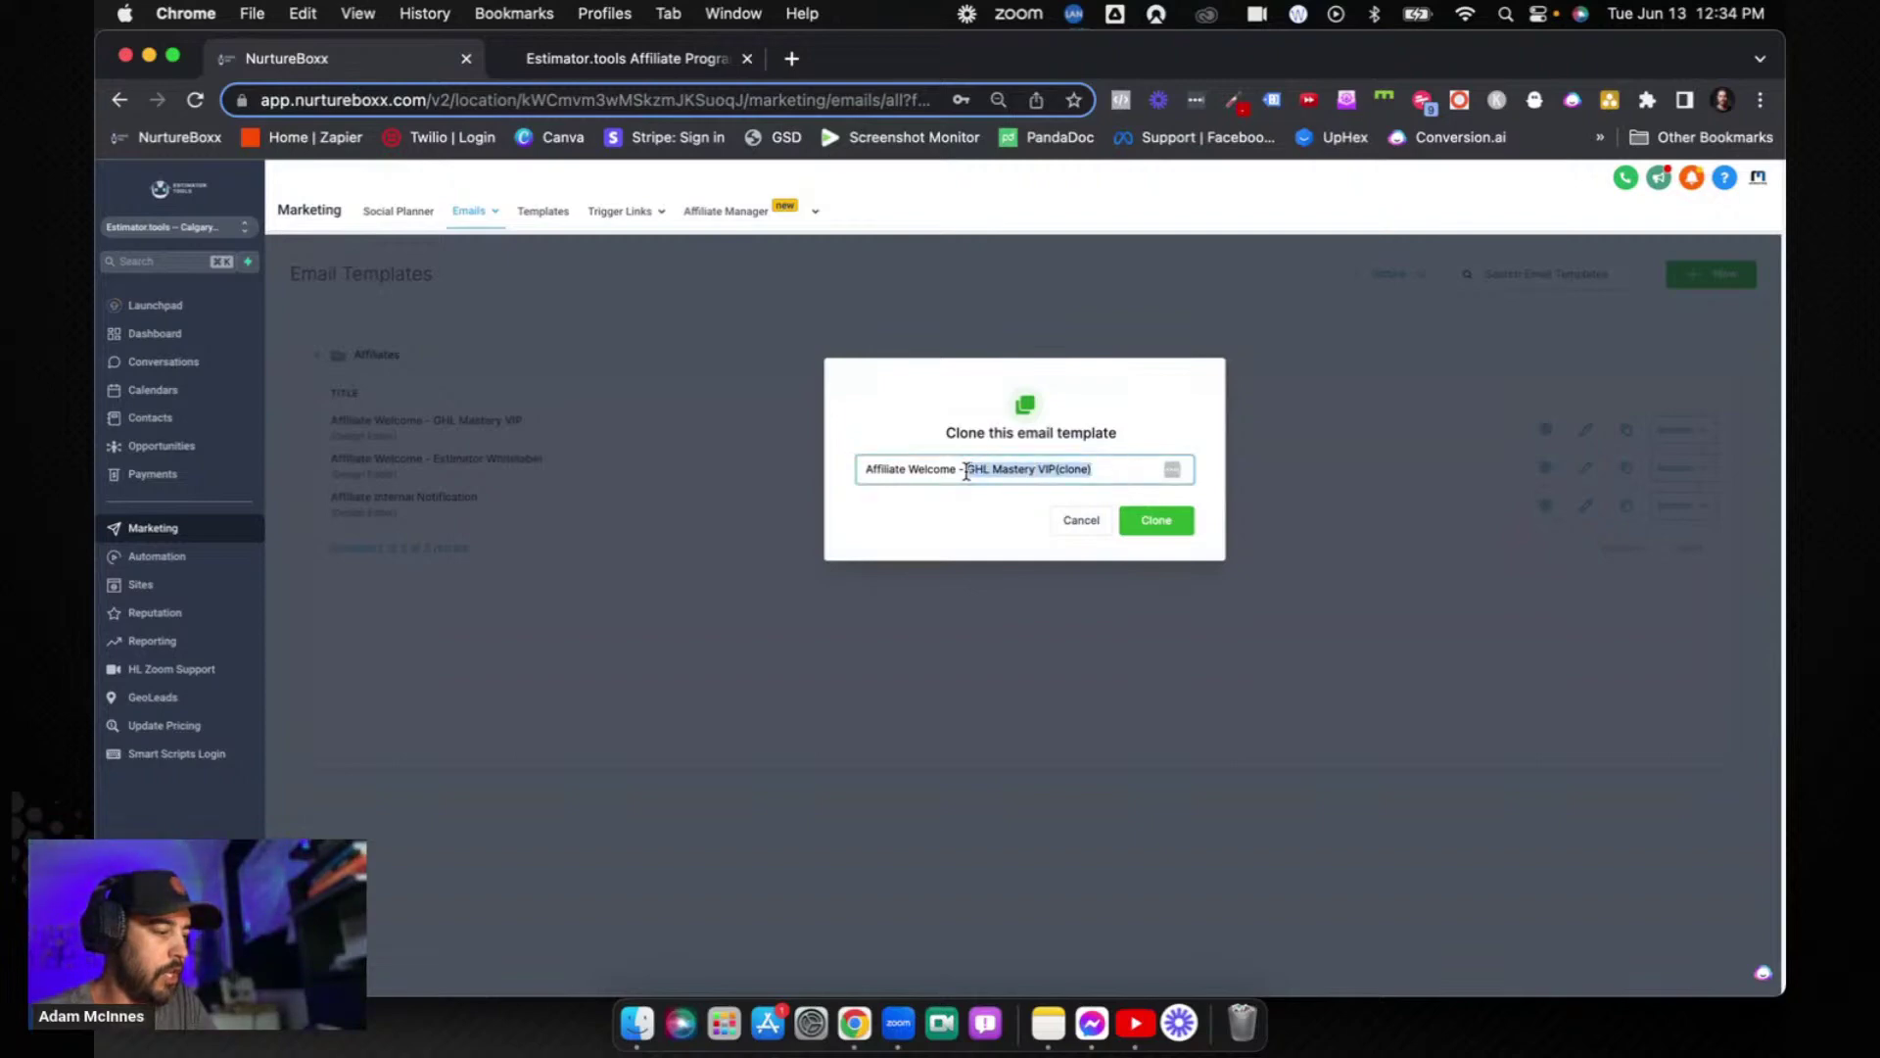
{"action": "type", "text": "Webinar"}
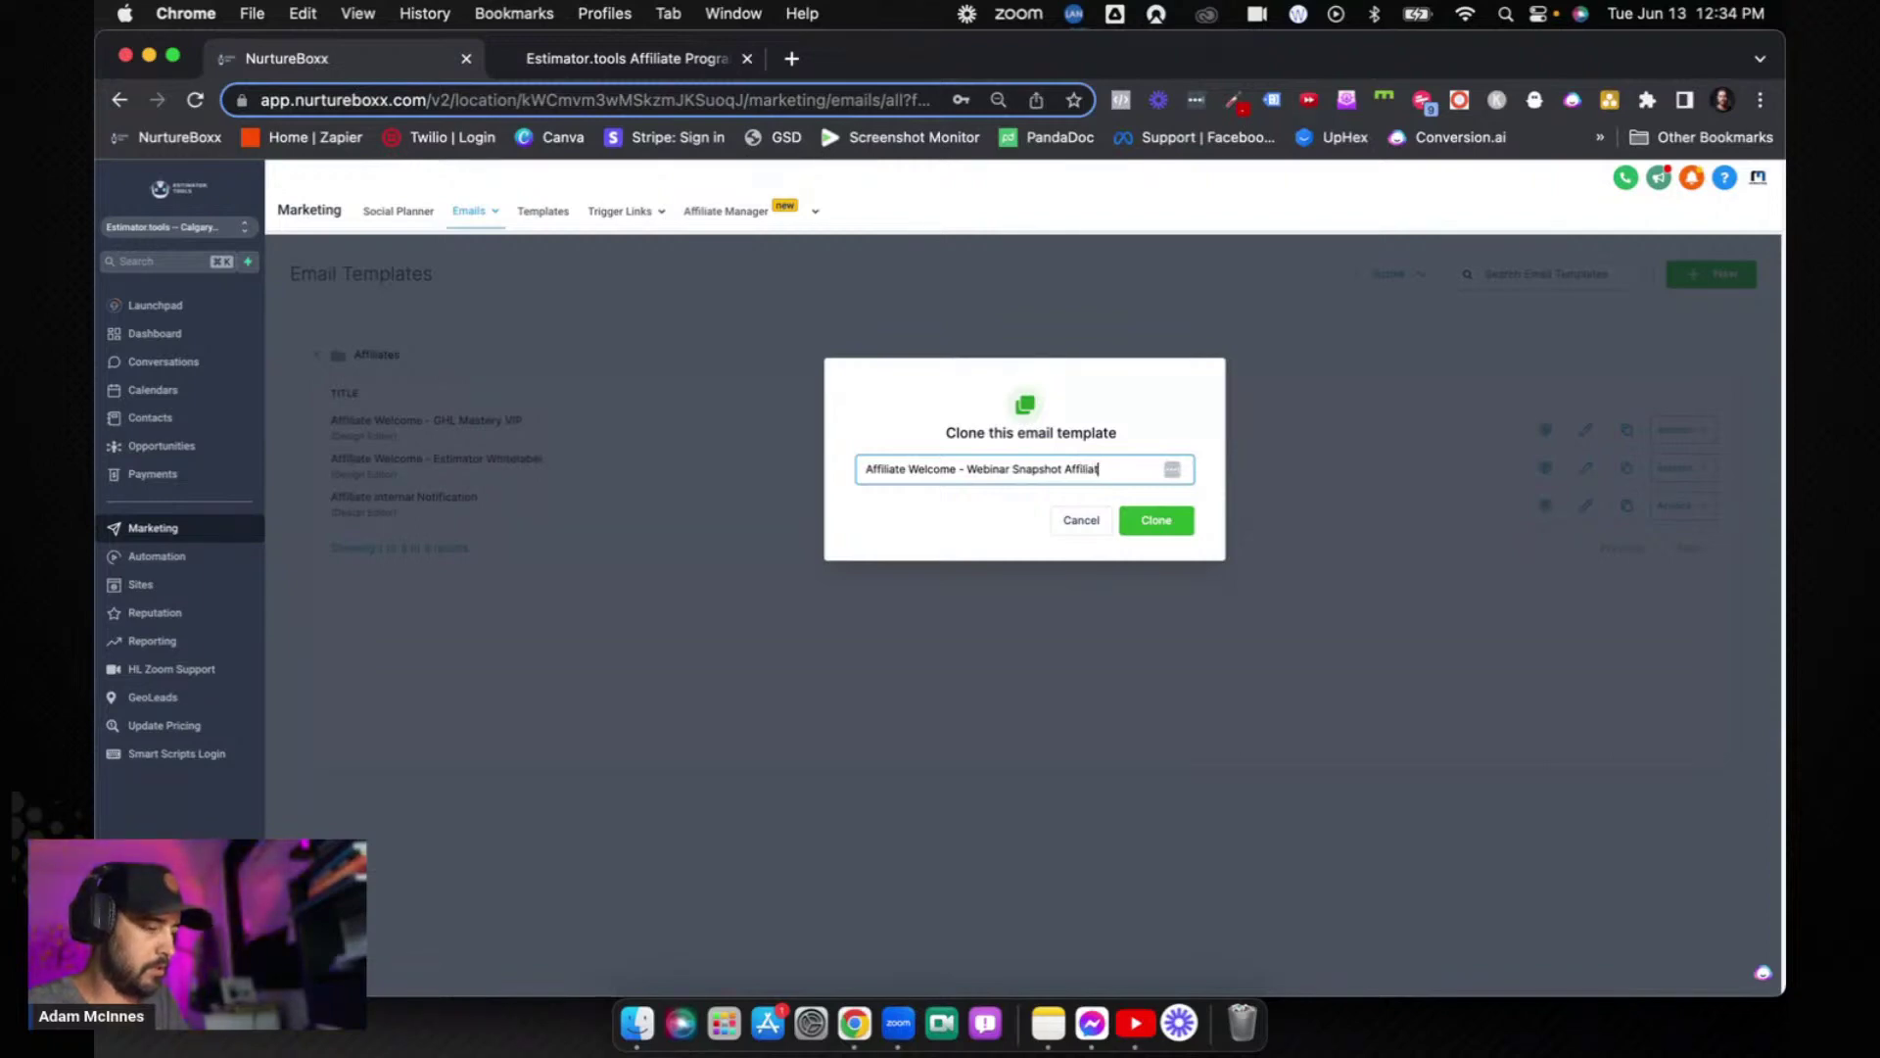
{"action": "type", "text": " Snapshot Affiliate"}
{"action": "left_click", "coordinate": [1157, 521]}
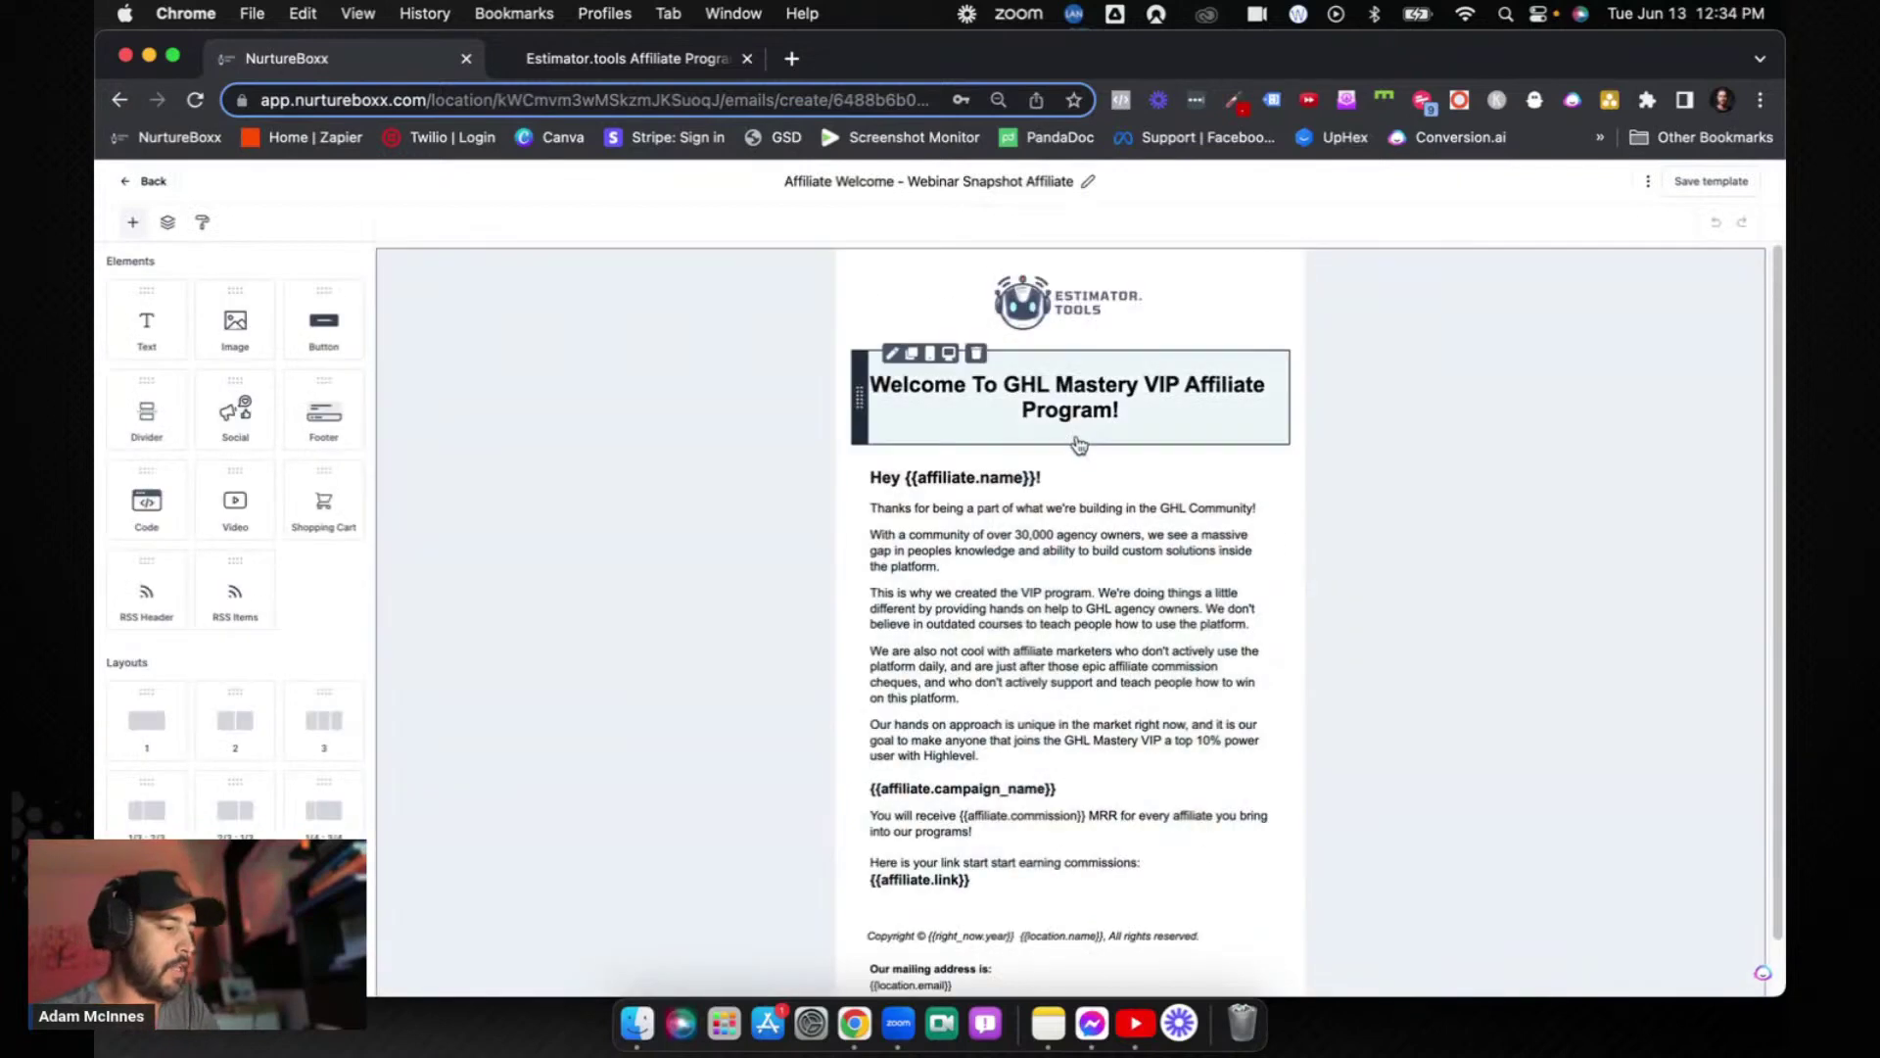
- Try changing the greeting's variable to {{contact.name}} in the email body
{"action": "left_click", "coordinate": [977, 493]}
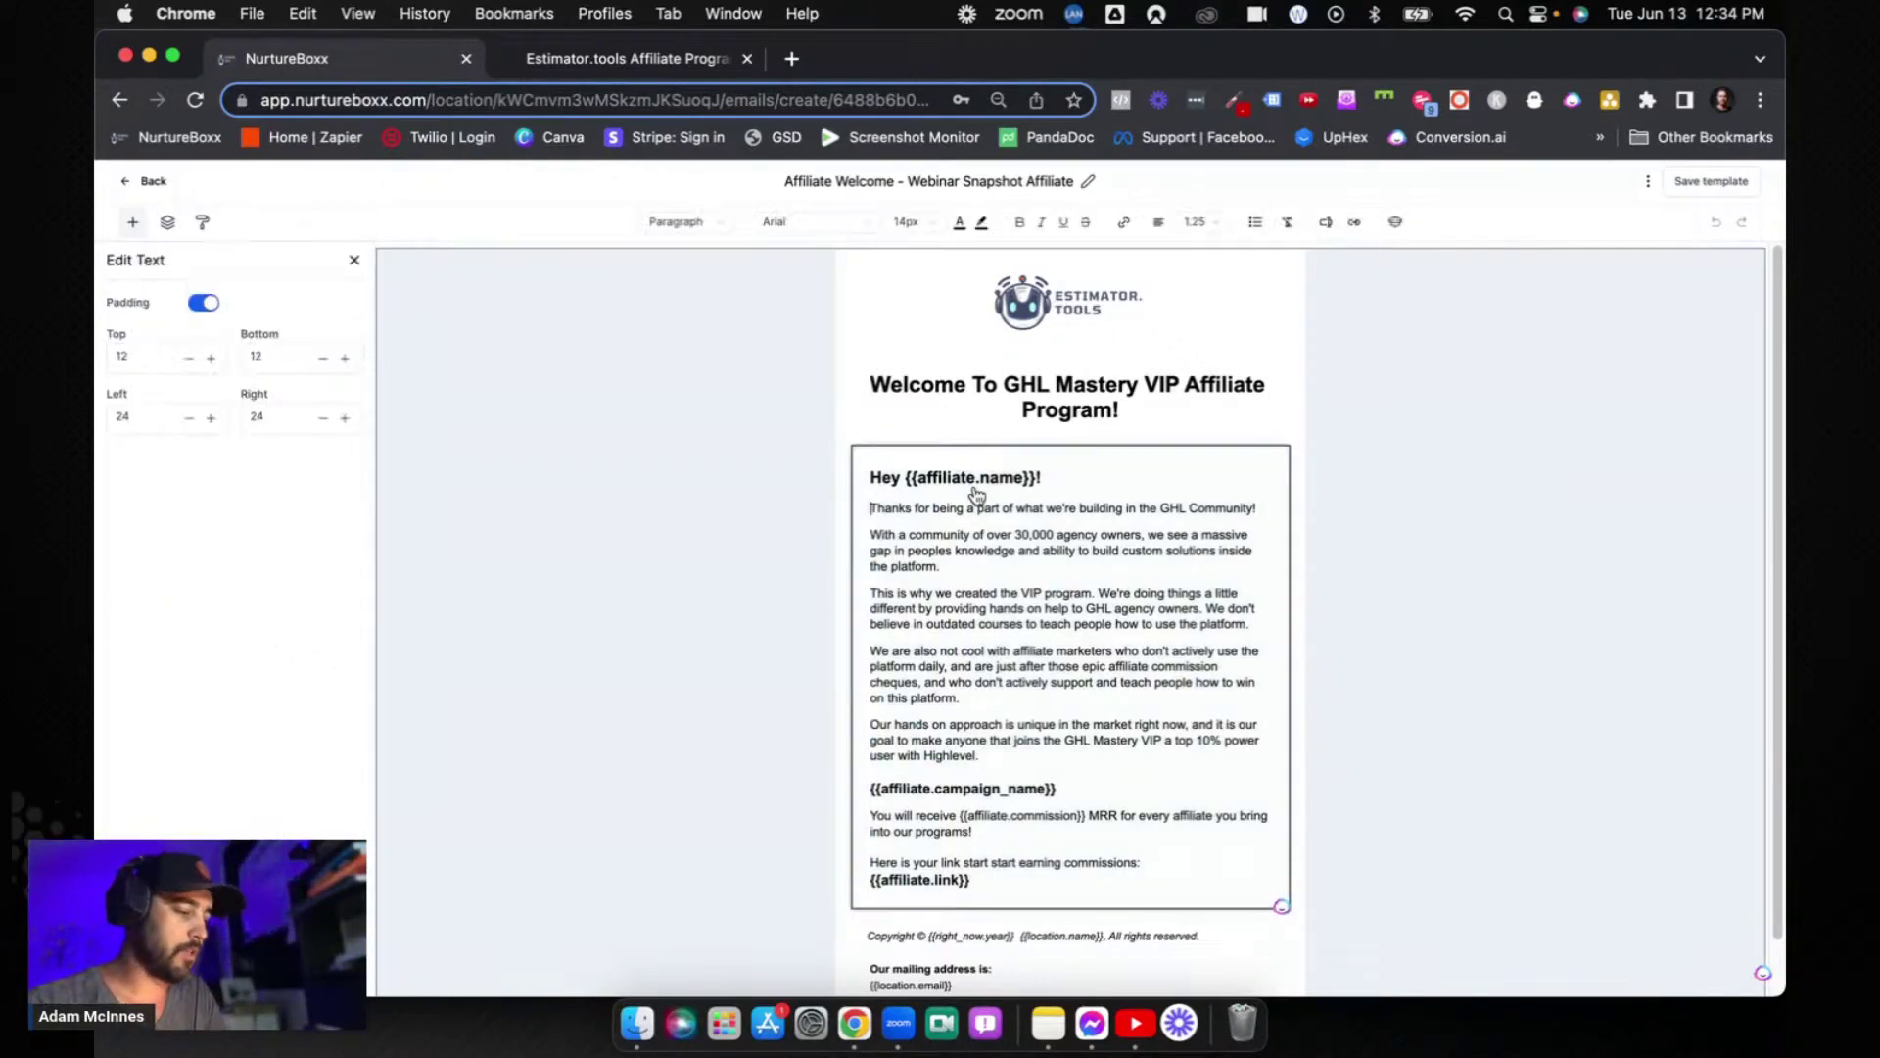
{"action": "left_click_drag", "start_coordinate": [911, 484], "coordinate": [1038, 490]}
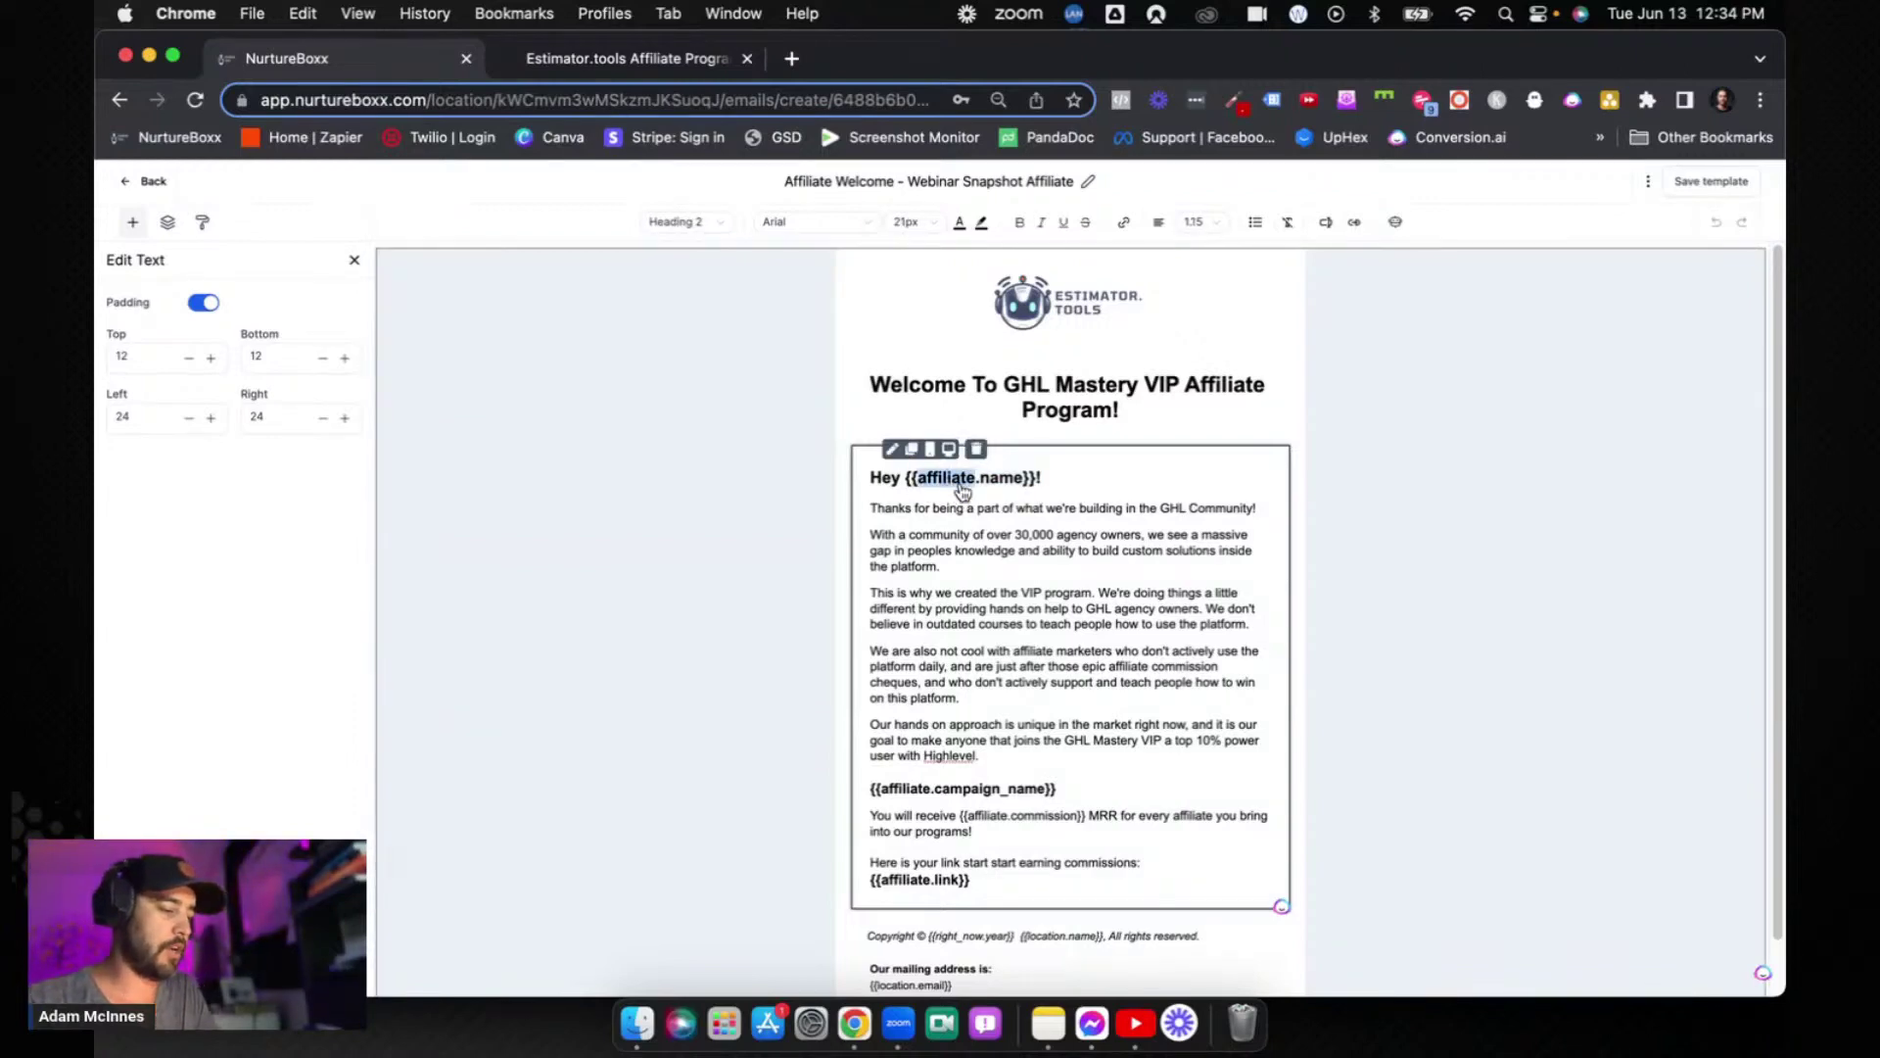
{"action": "key", "text": "BackSpace"}
{"action": "type", "text": "contact"}
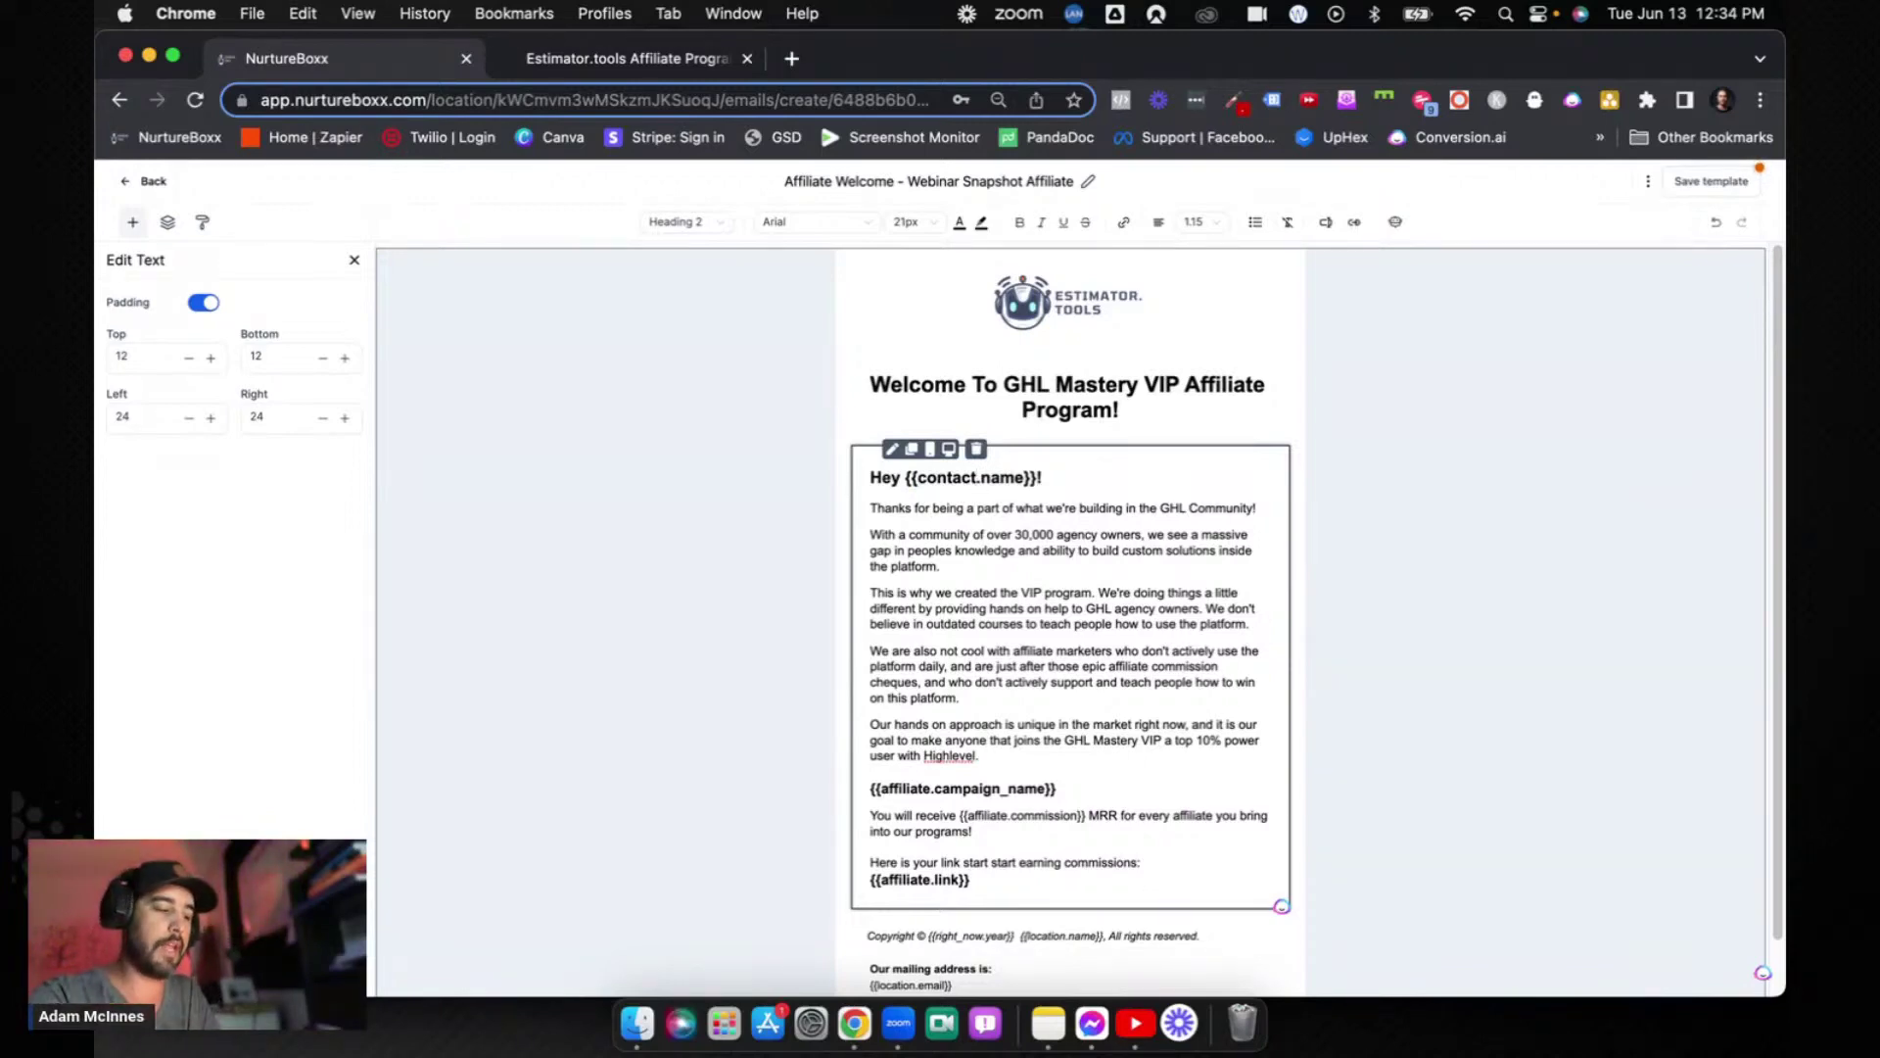
- Restore the greeting's variable to {{affiliate.name}}
{"action": "key", "text": "BackSpace"}
{"action": "key", "text": "BackSpace"}
{"action": "key", "text": "BackSpace"}
{"action": "key", "text": "BackSpace"}
{"action": "key", "text": "BackSpace"}
{"action": "key", "text": "BackSpace"}
{"action": "key", "text": "BackSpace"}
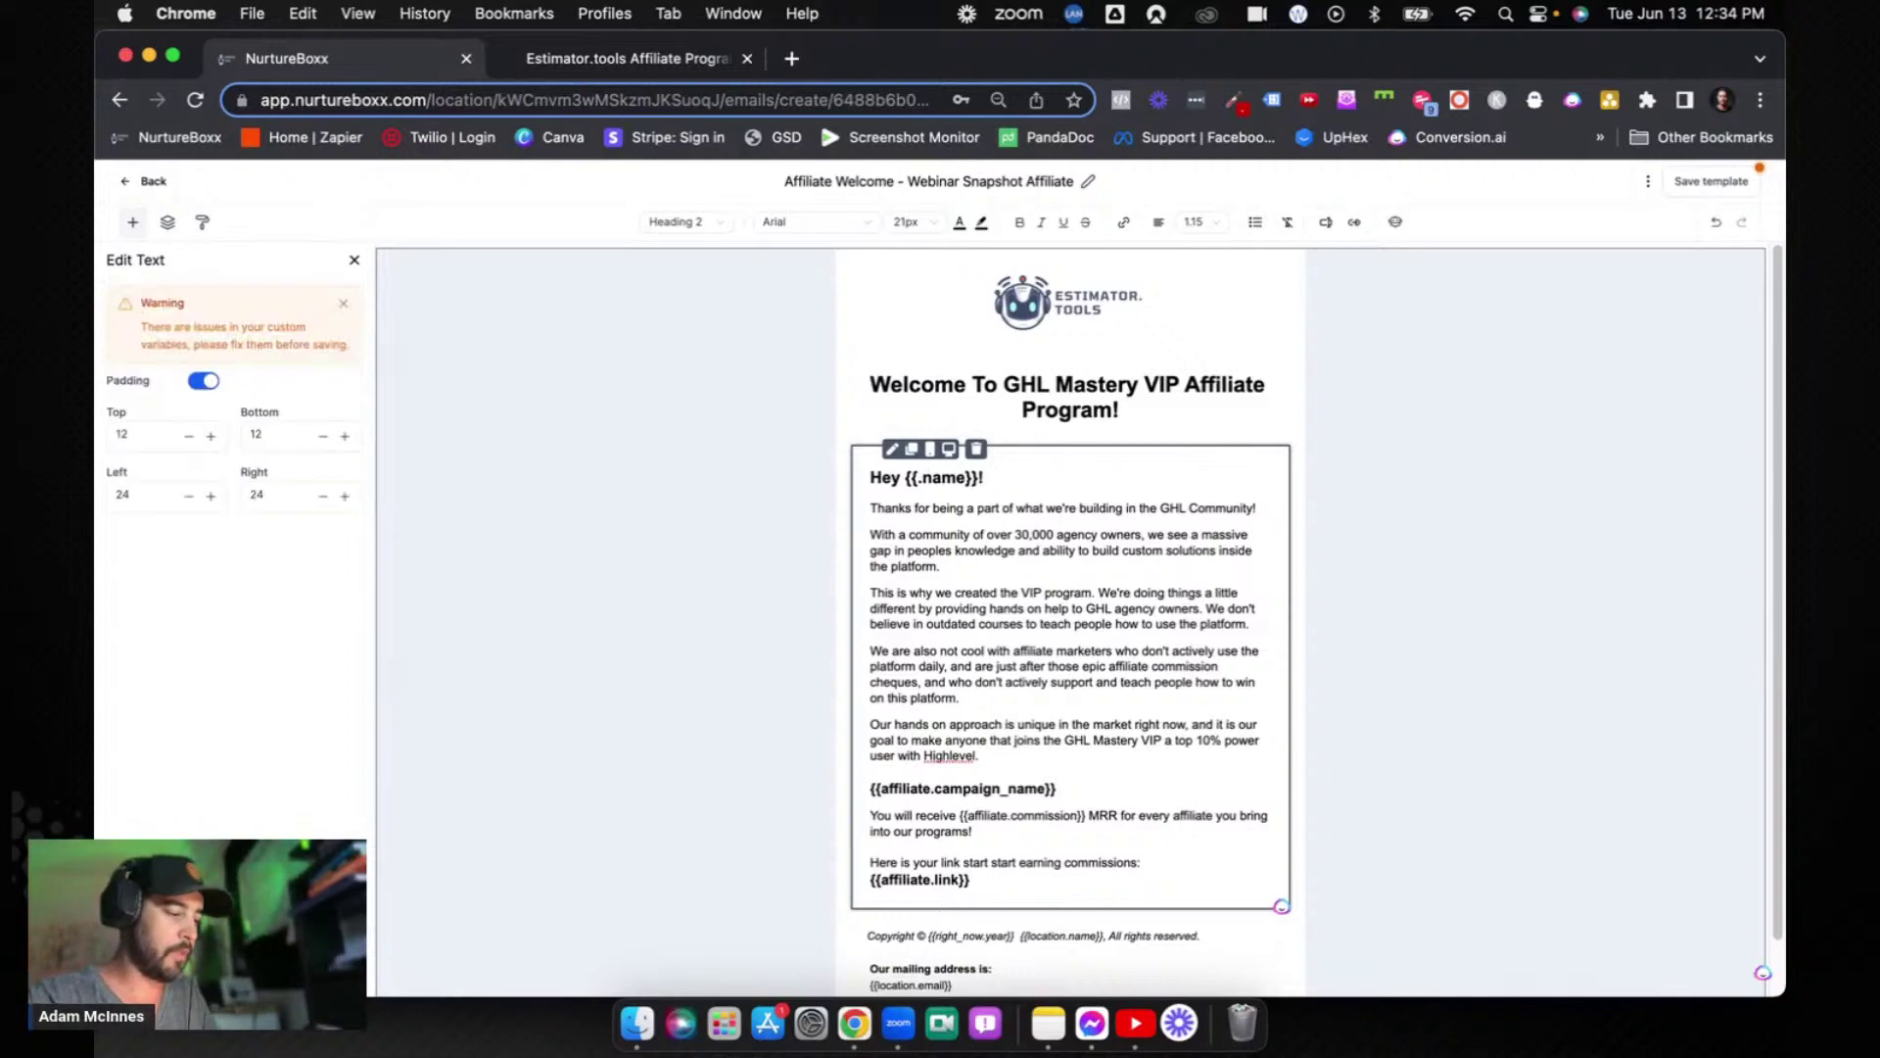
{"action": "type", "text": "affiliate"}
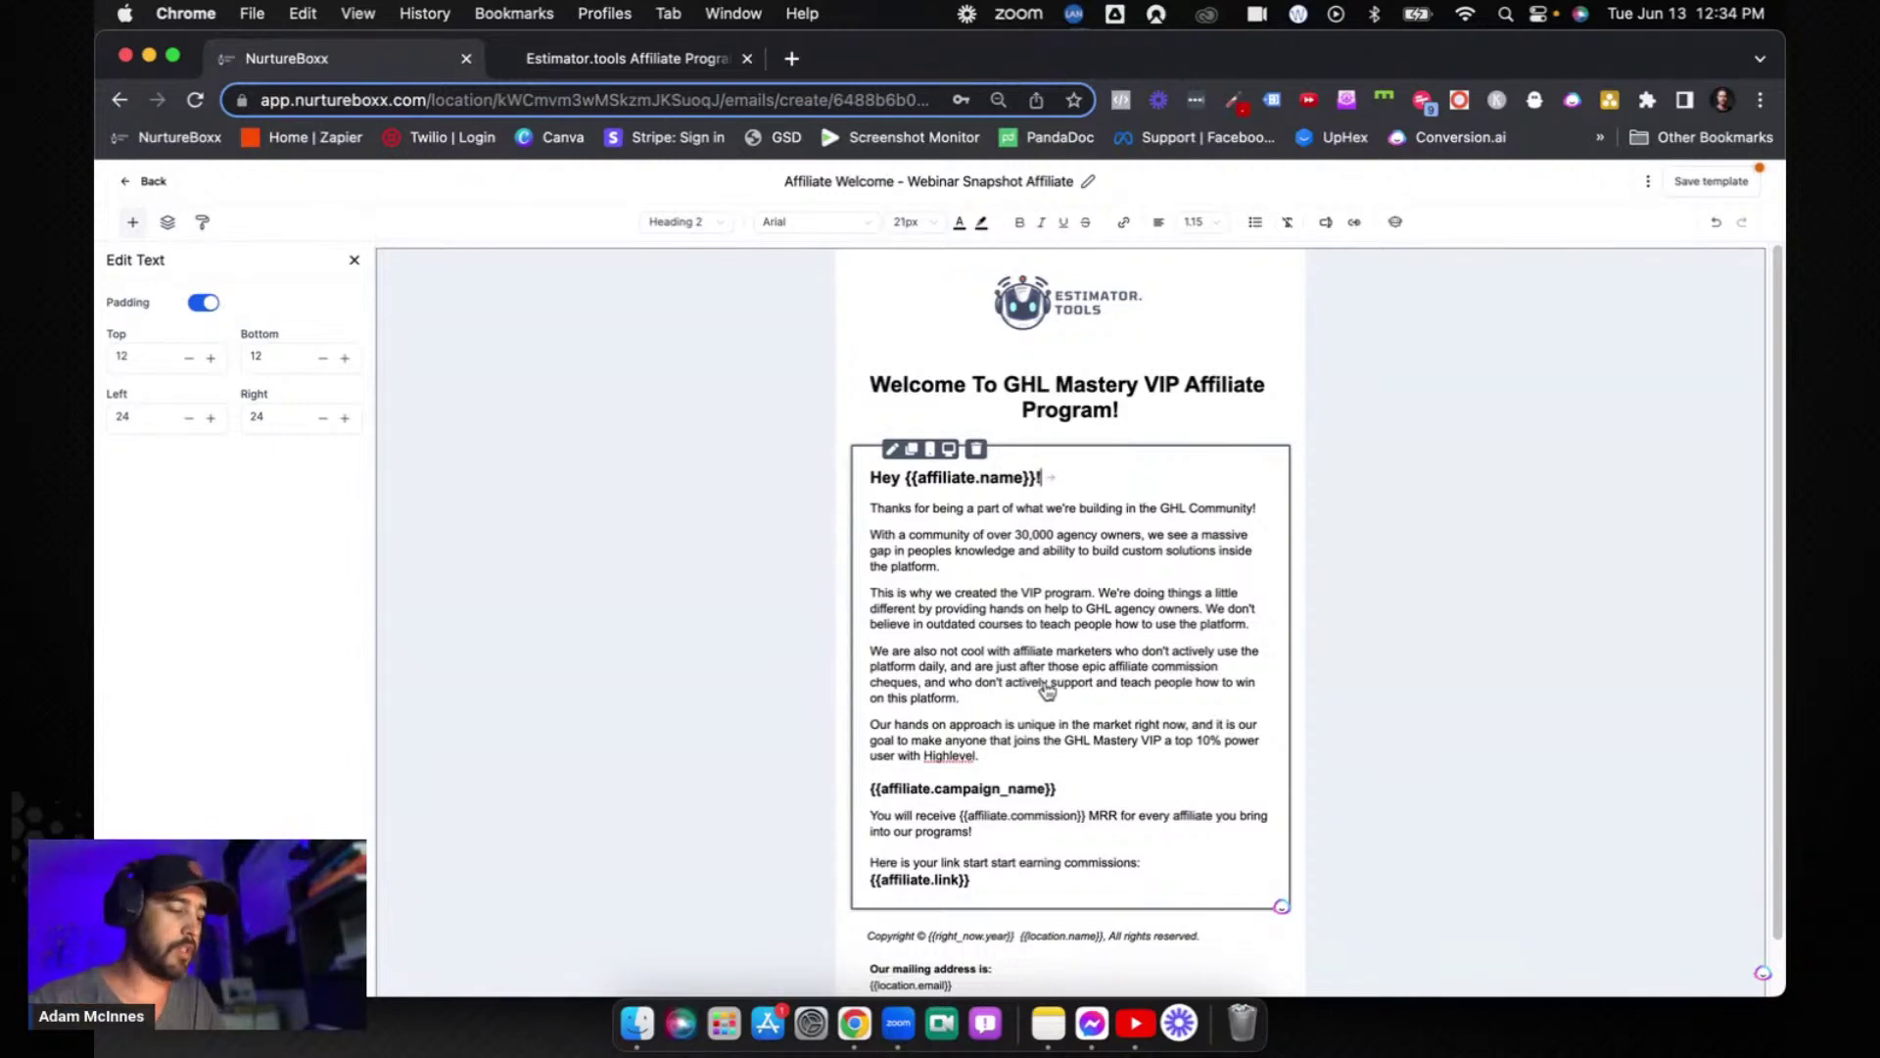
- View the Affiliate Manager variables available for the email and close the list without inserting one
{"action": "left_click", "coordinate": [1328, 229]}
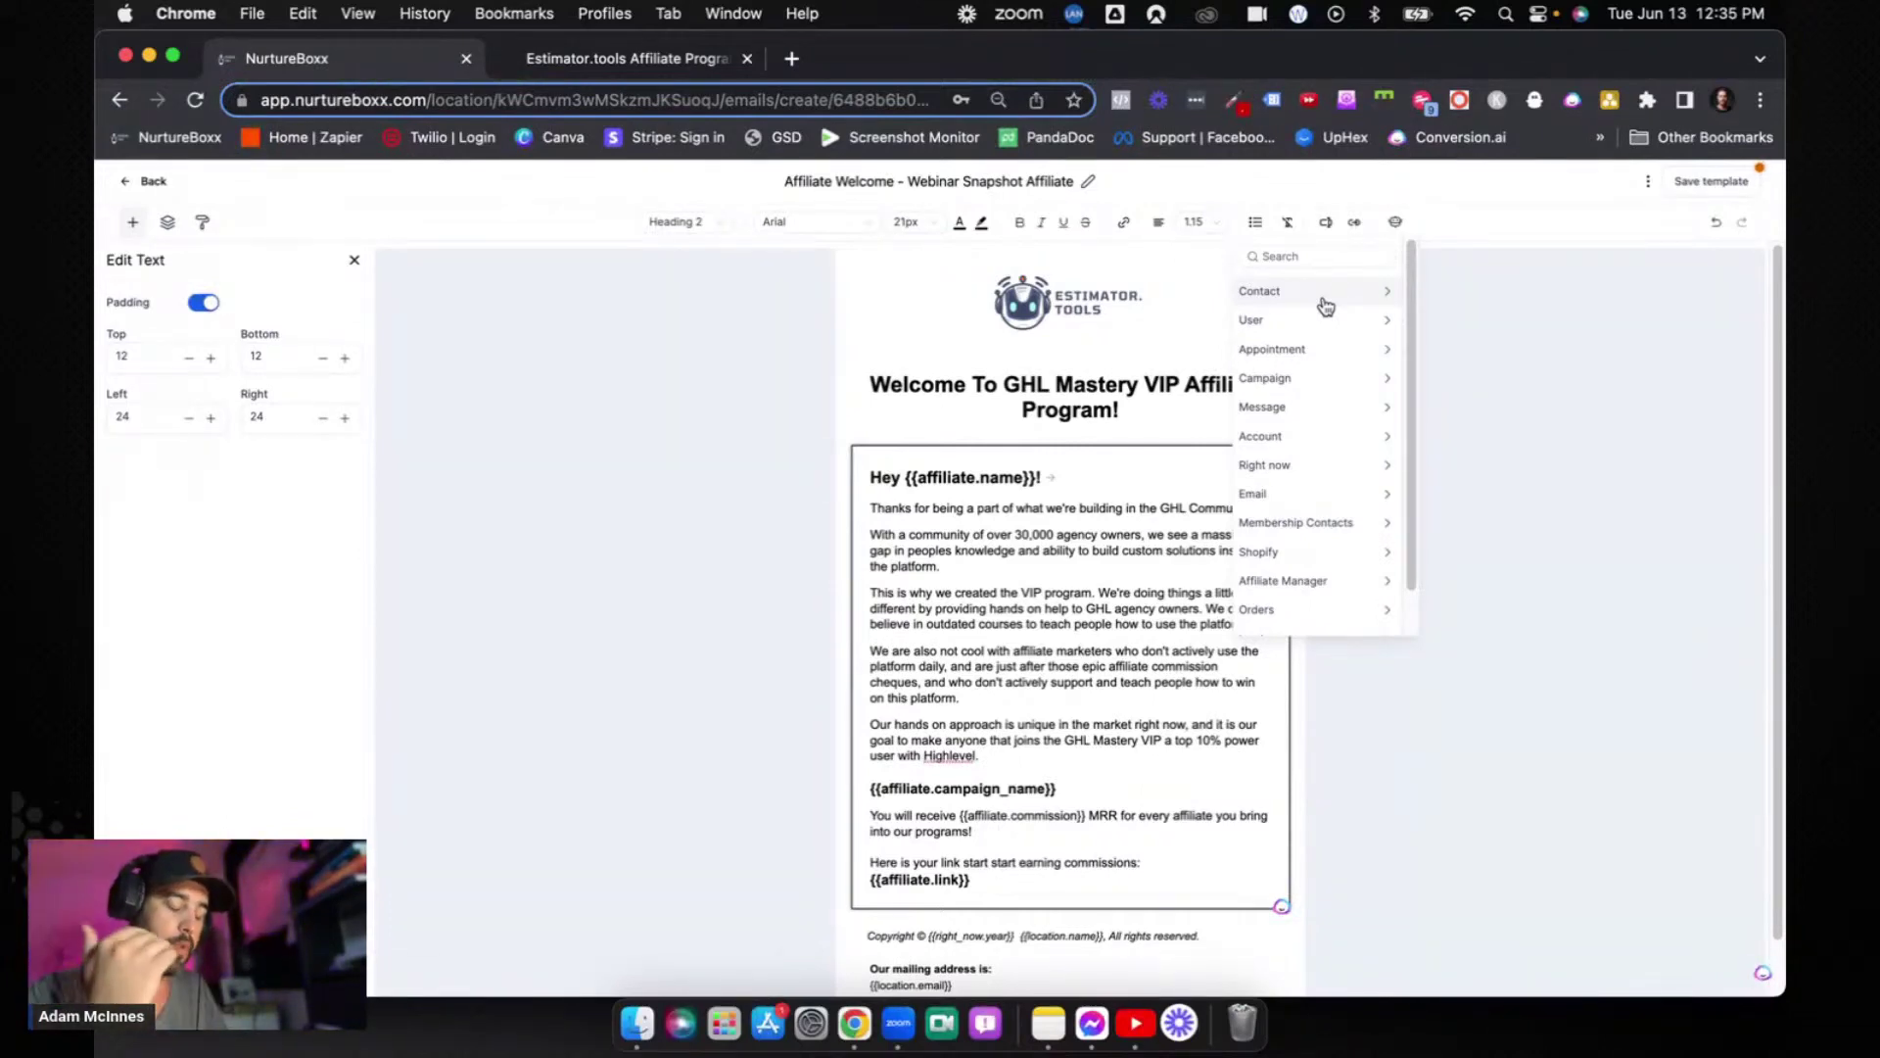
{"action": "left_click", "coordinate": [1276, 581]}
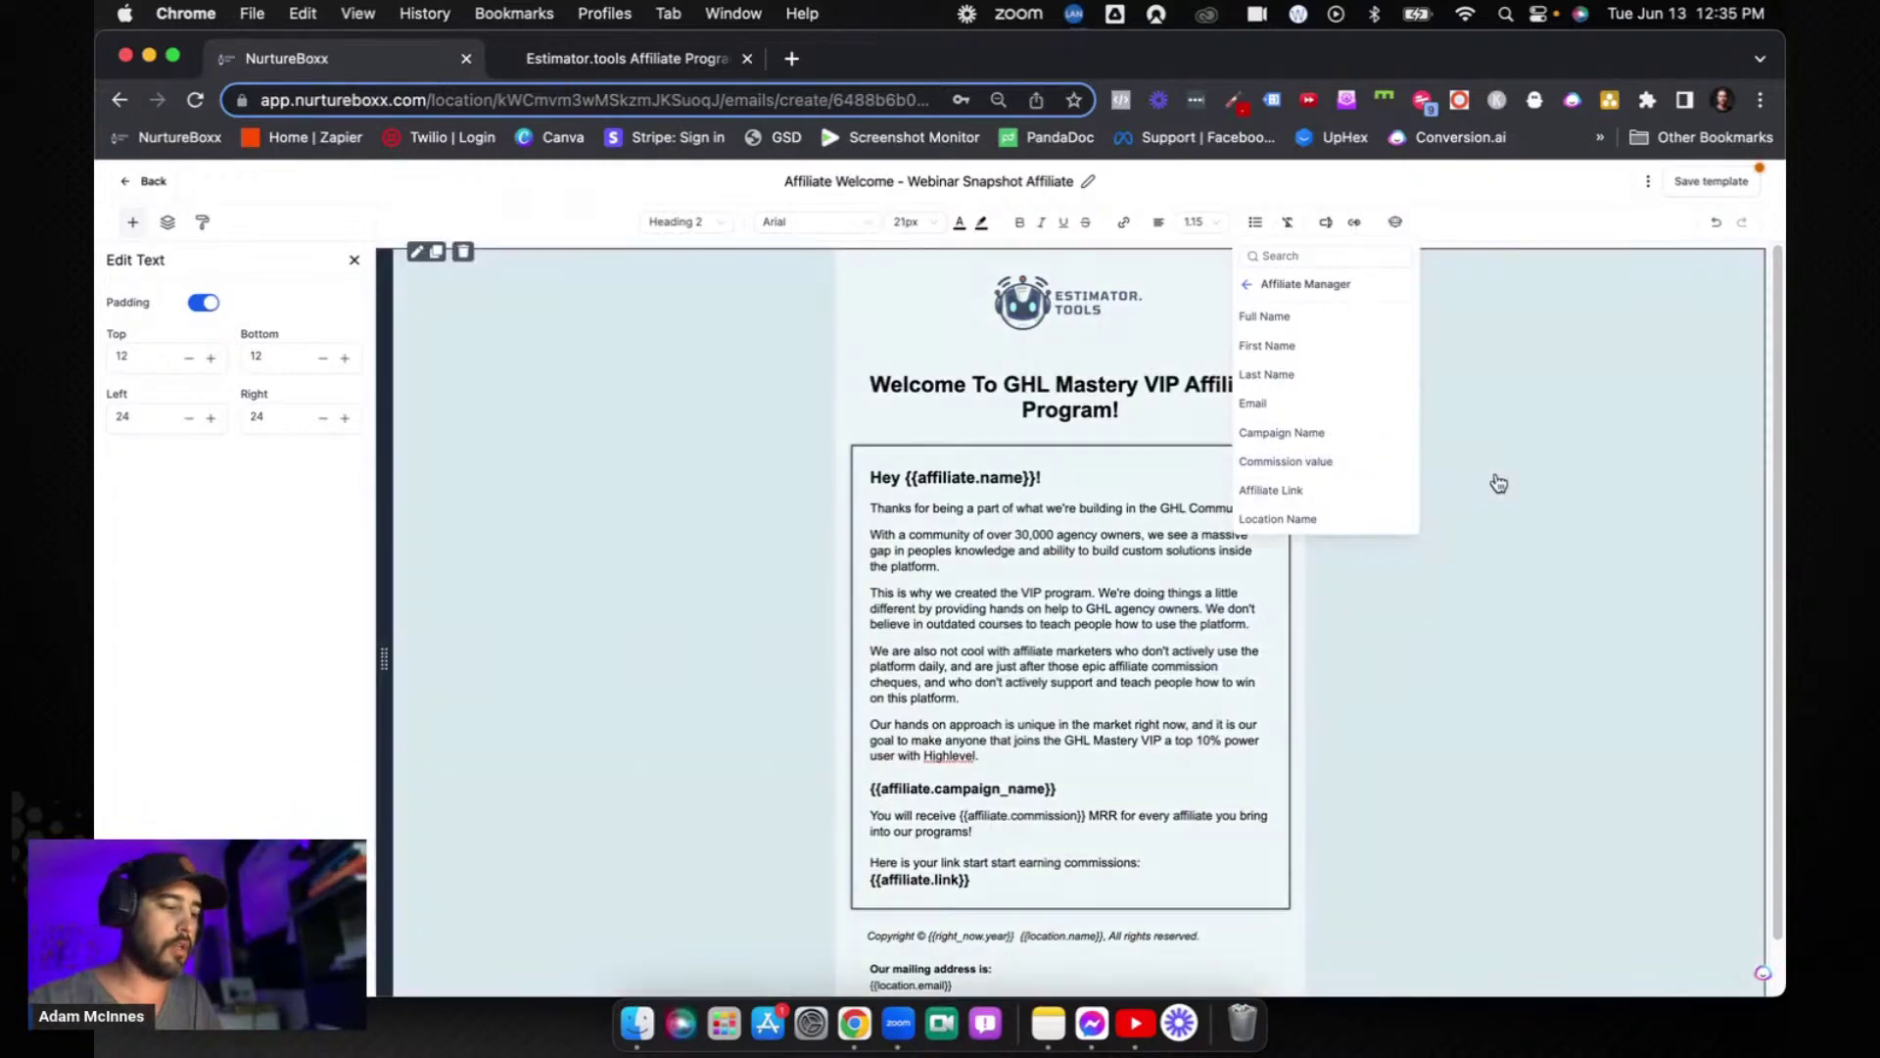
{"action": "left_click", "coordinate": [1077, 624]}
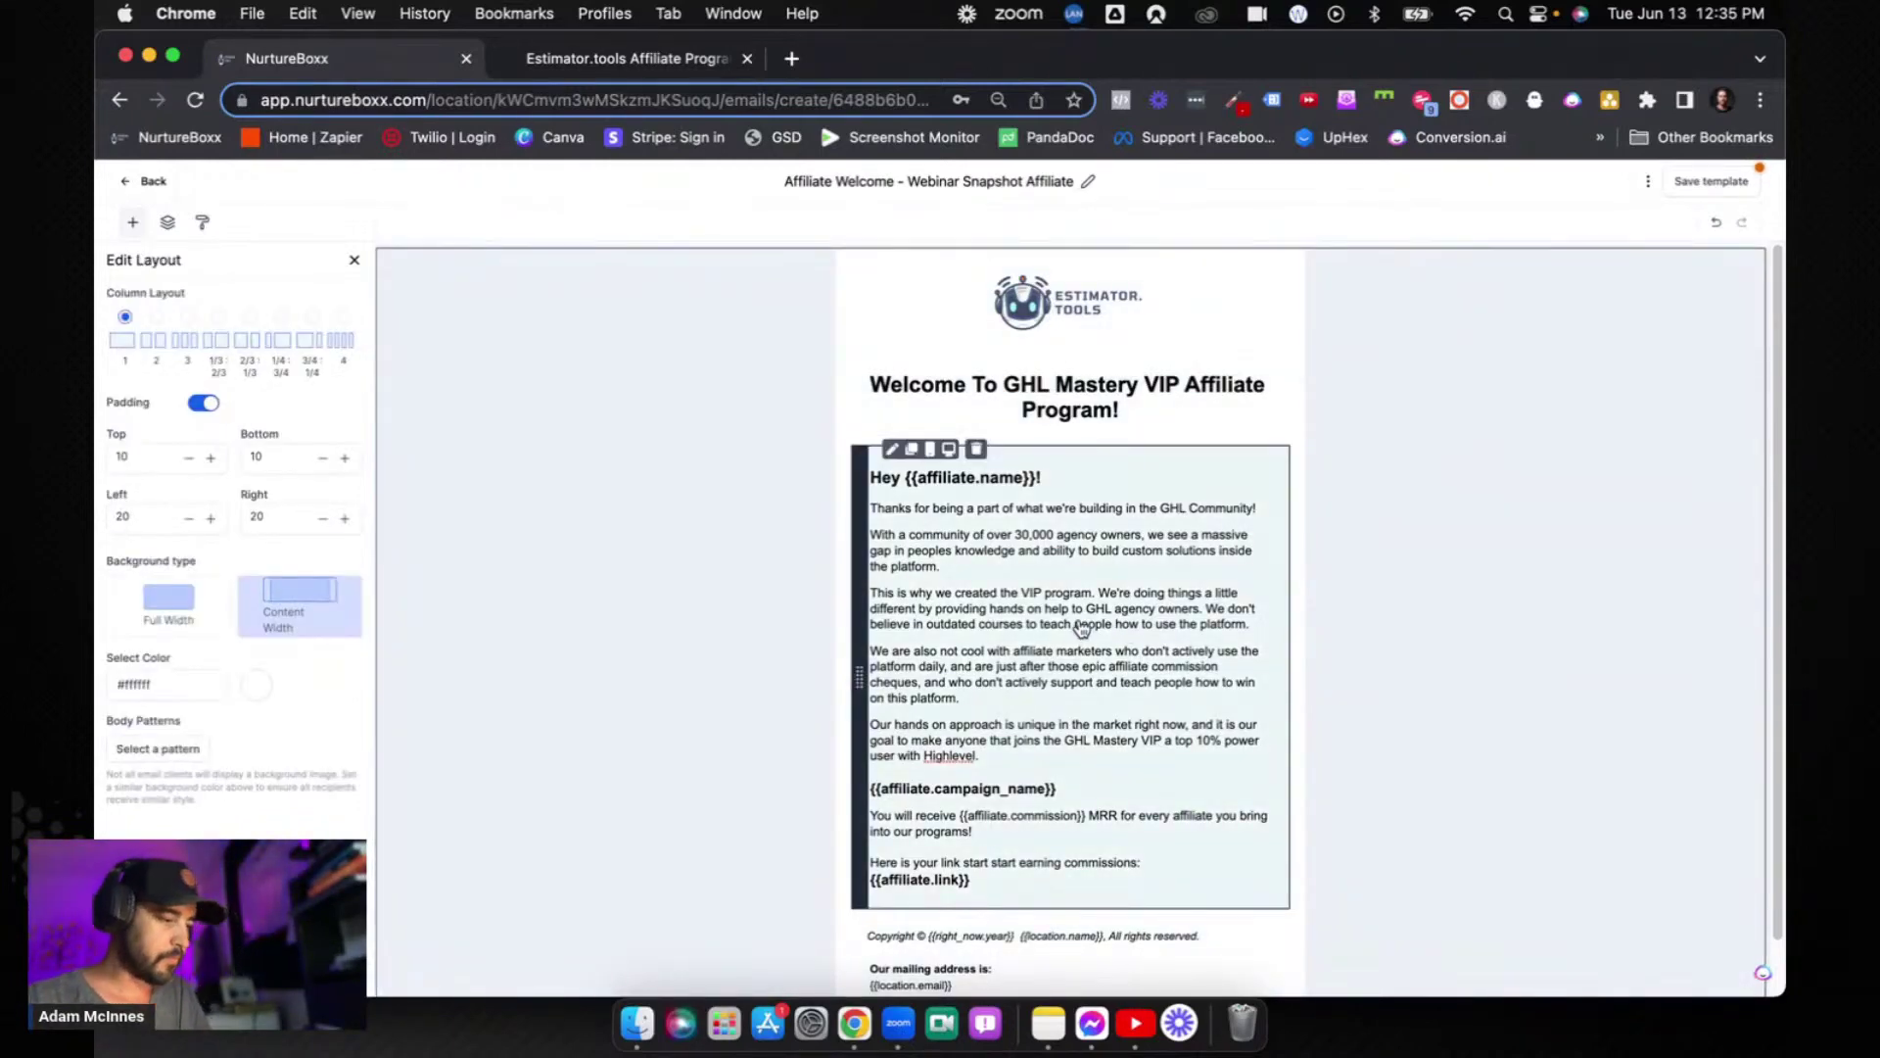
- Delete the introductory paragraphs between the greeting and the campaign name, including the leftover blank line
{"action": "left_click", "coordinate": [1077, 624]}
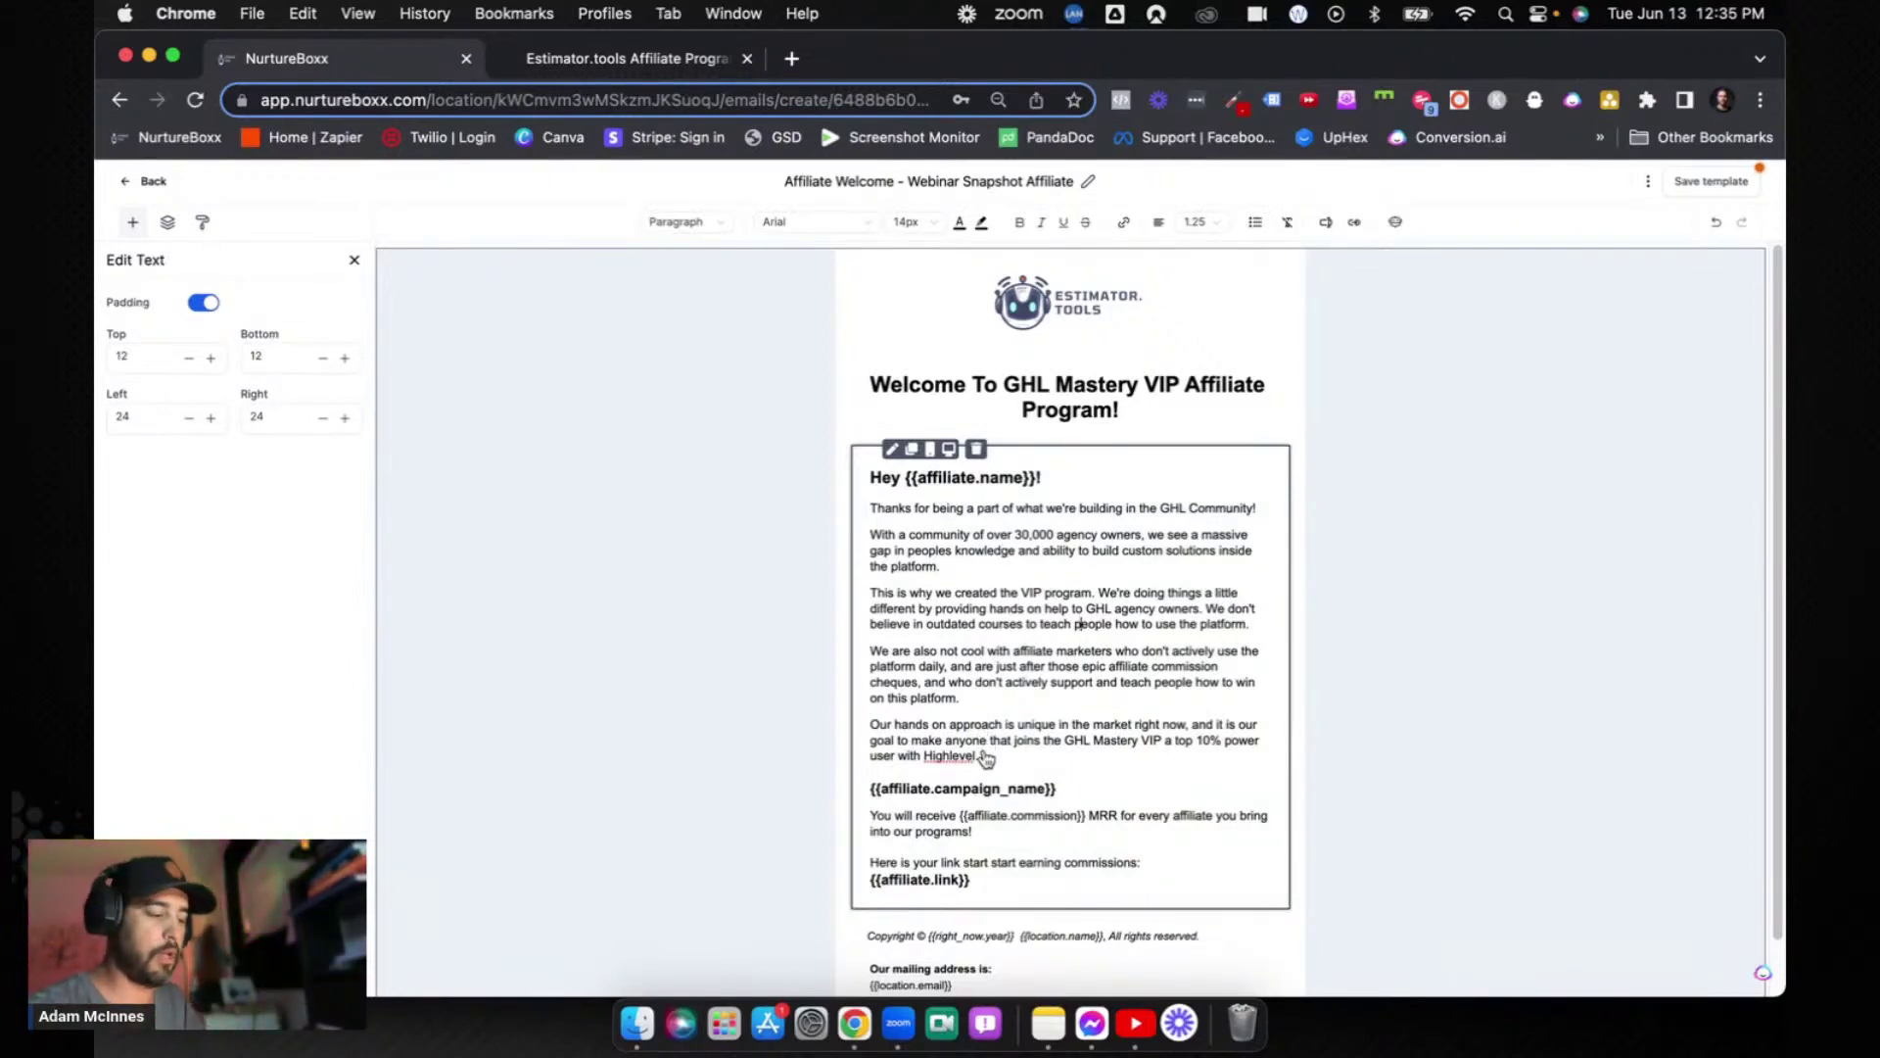
{"action": "left_click_drag", "start_coordinate": [978, 757], "coordinate": [876, 514]}
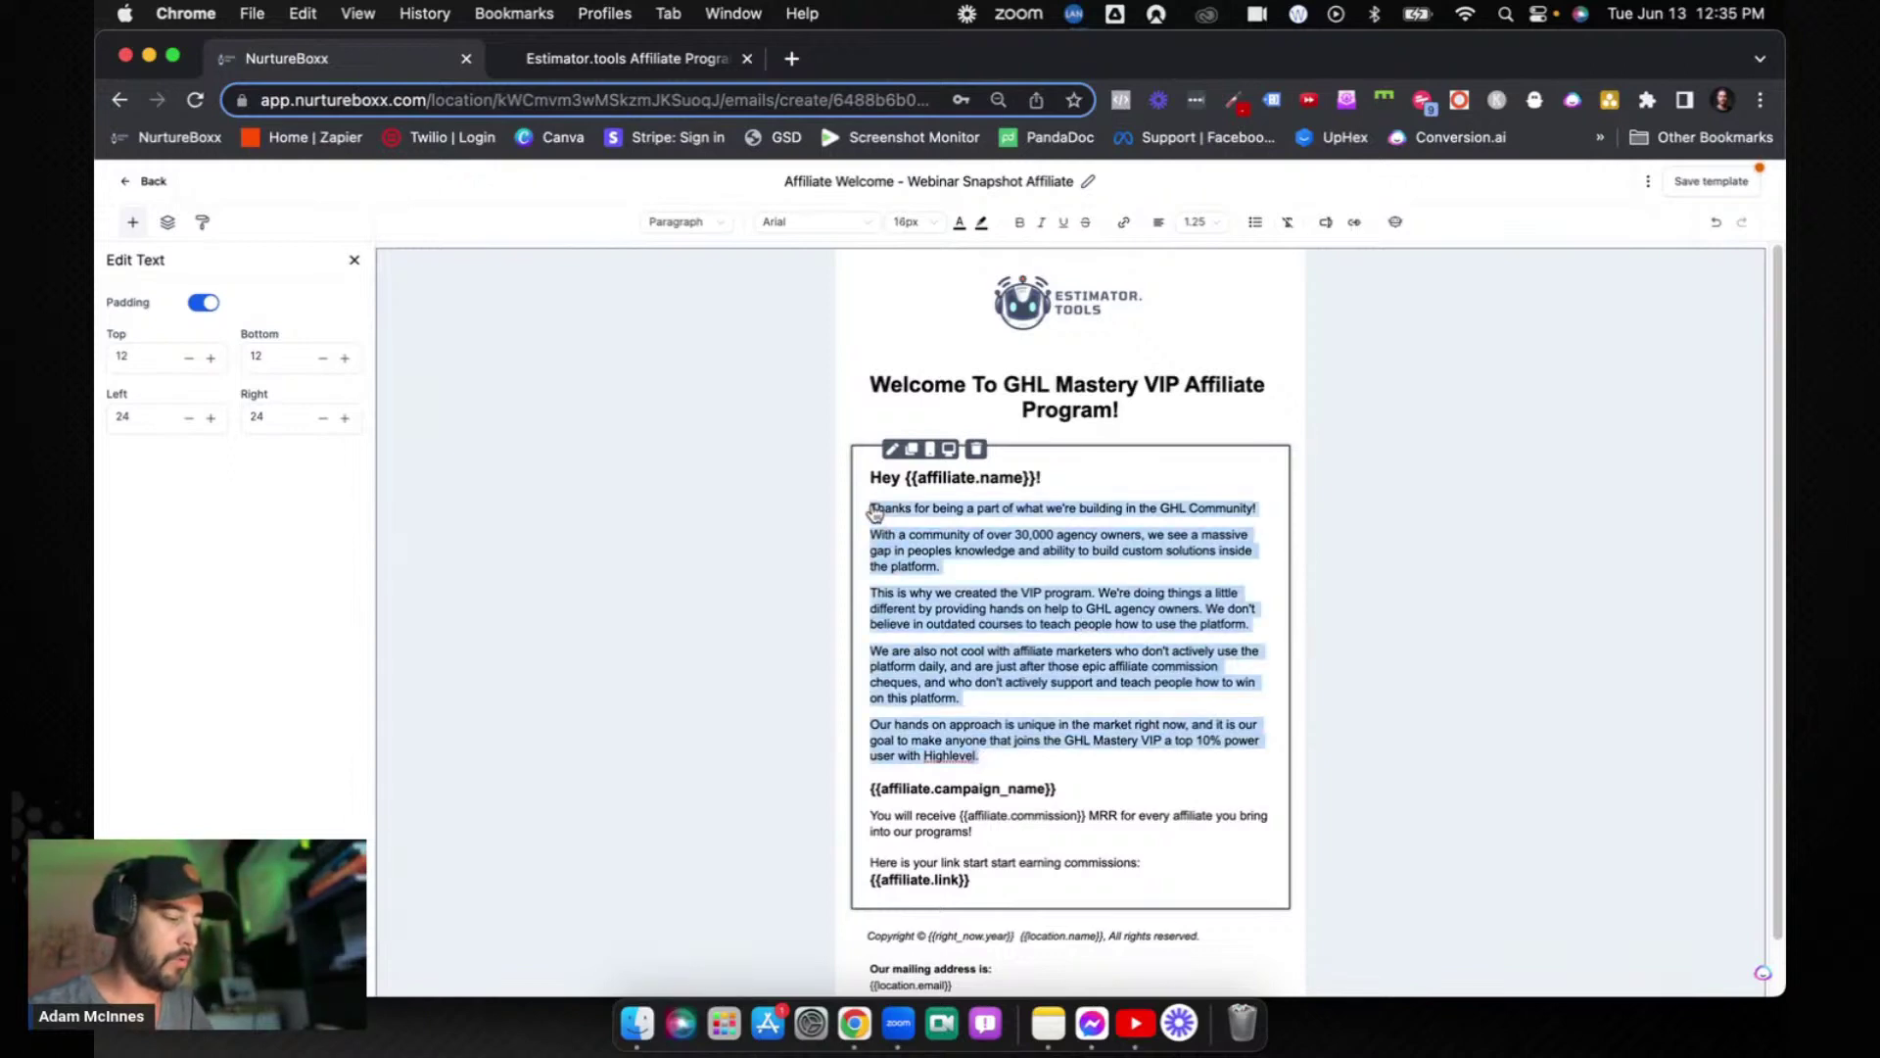
{"action": "key", "text": "BackSpace"}
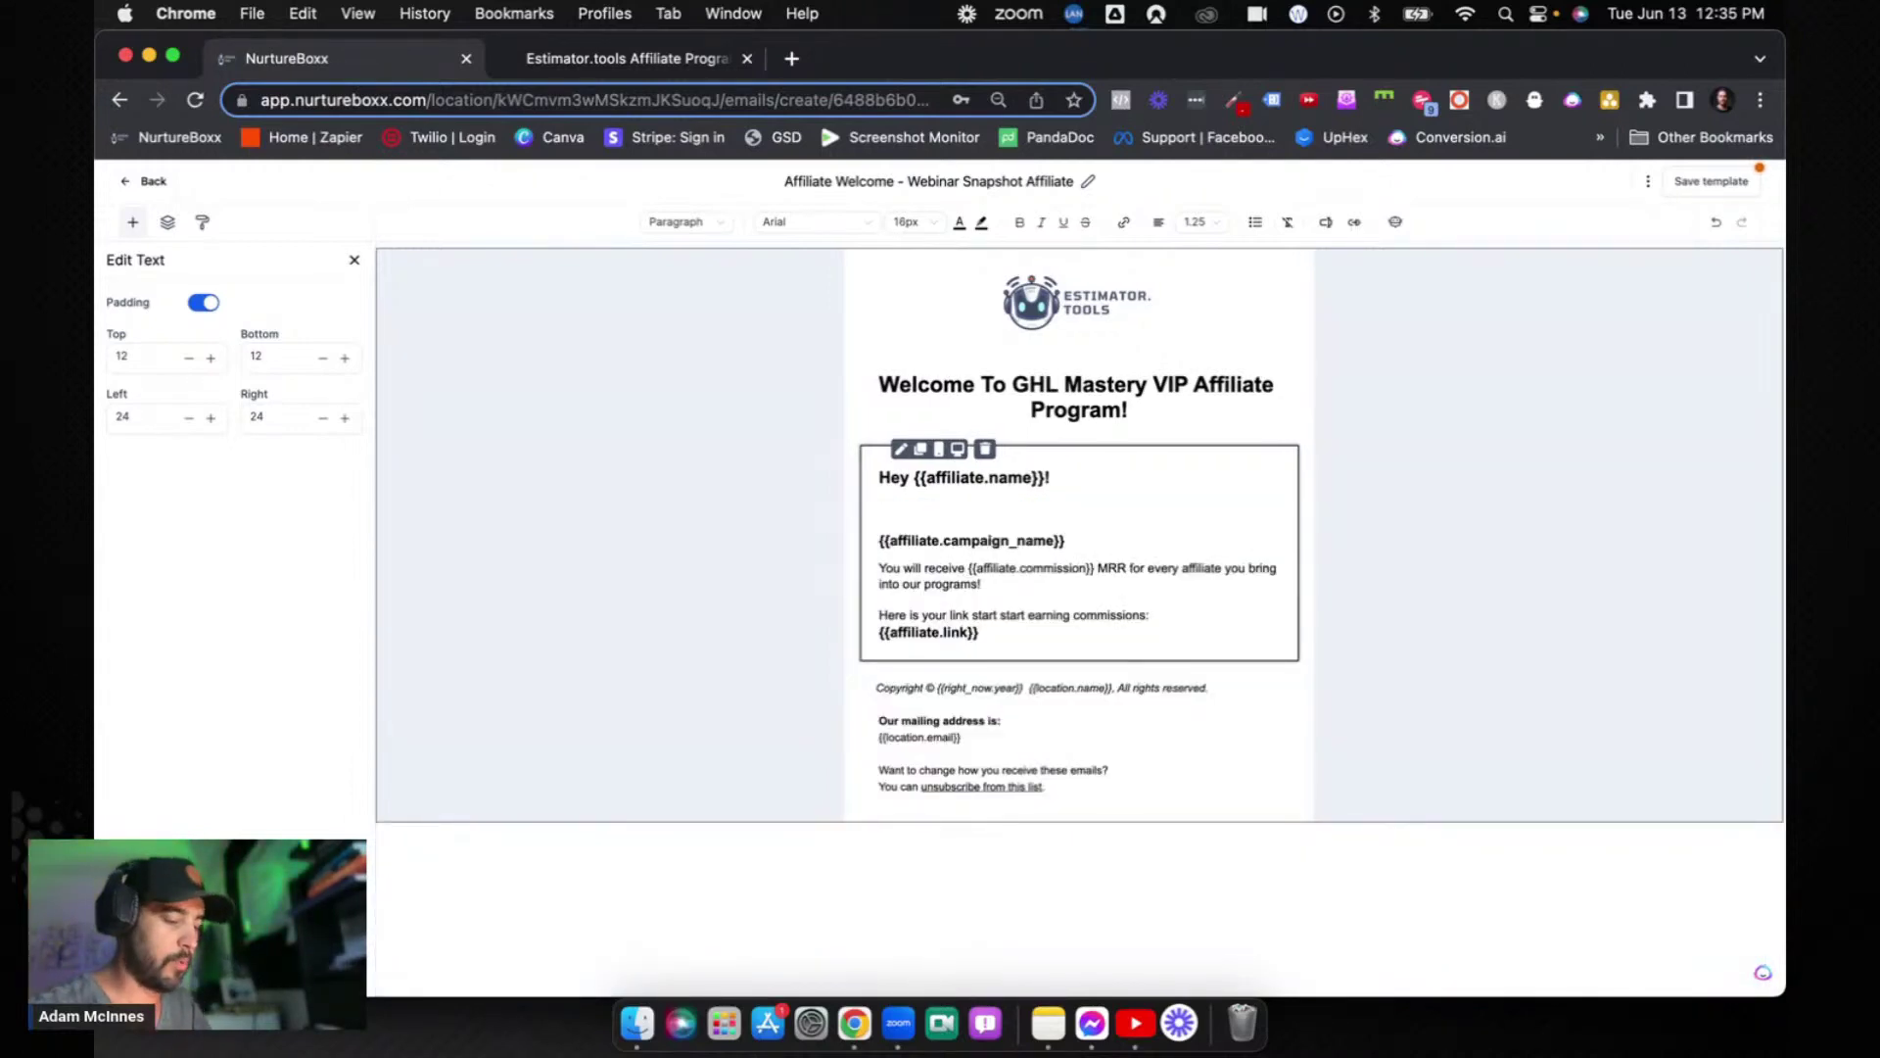
{"action": "key", "text": "BackSpace"}
- Remove the word "MRR" and its extra space from the commission sentence in the email body
{"action": "left_click_drag", "start_coordinate": [881, 524], "coordinate": [1067, 525]}
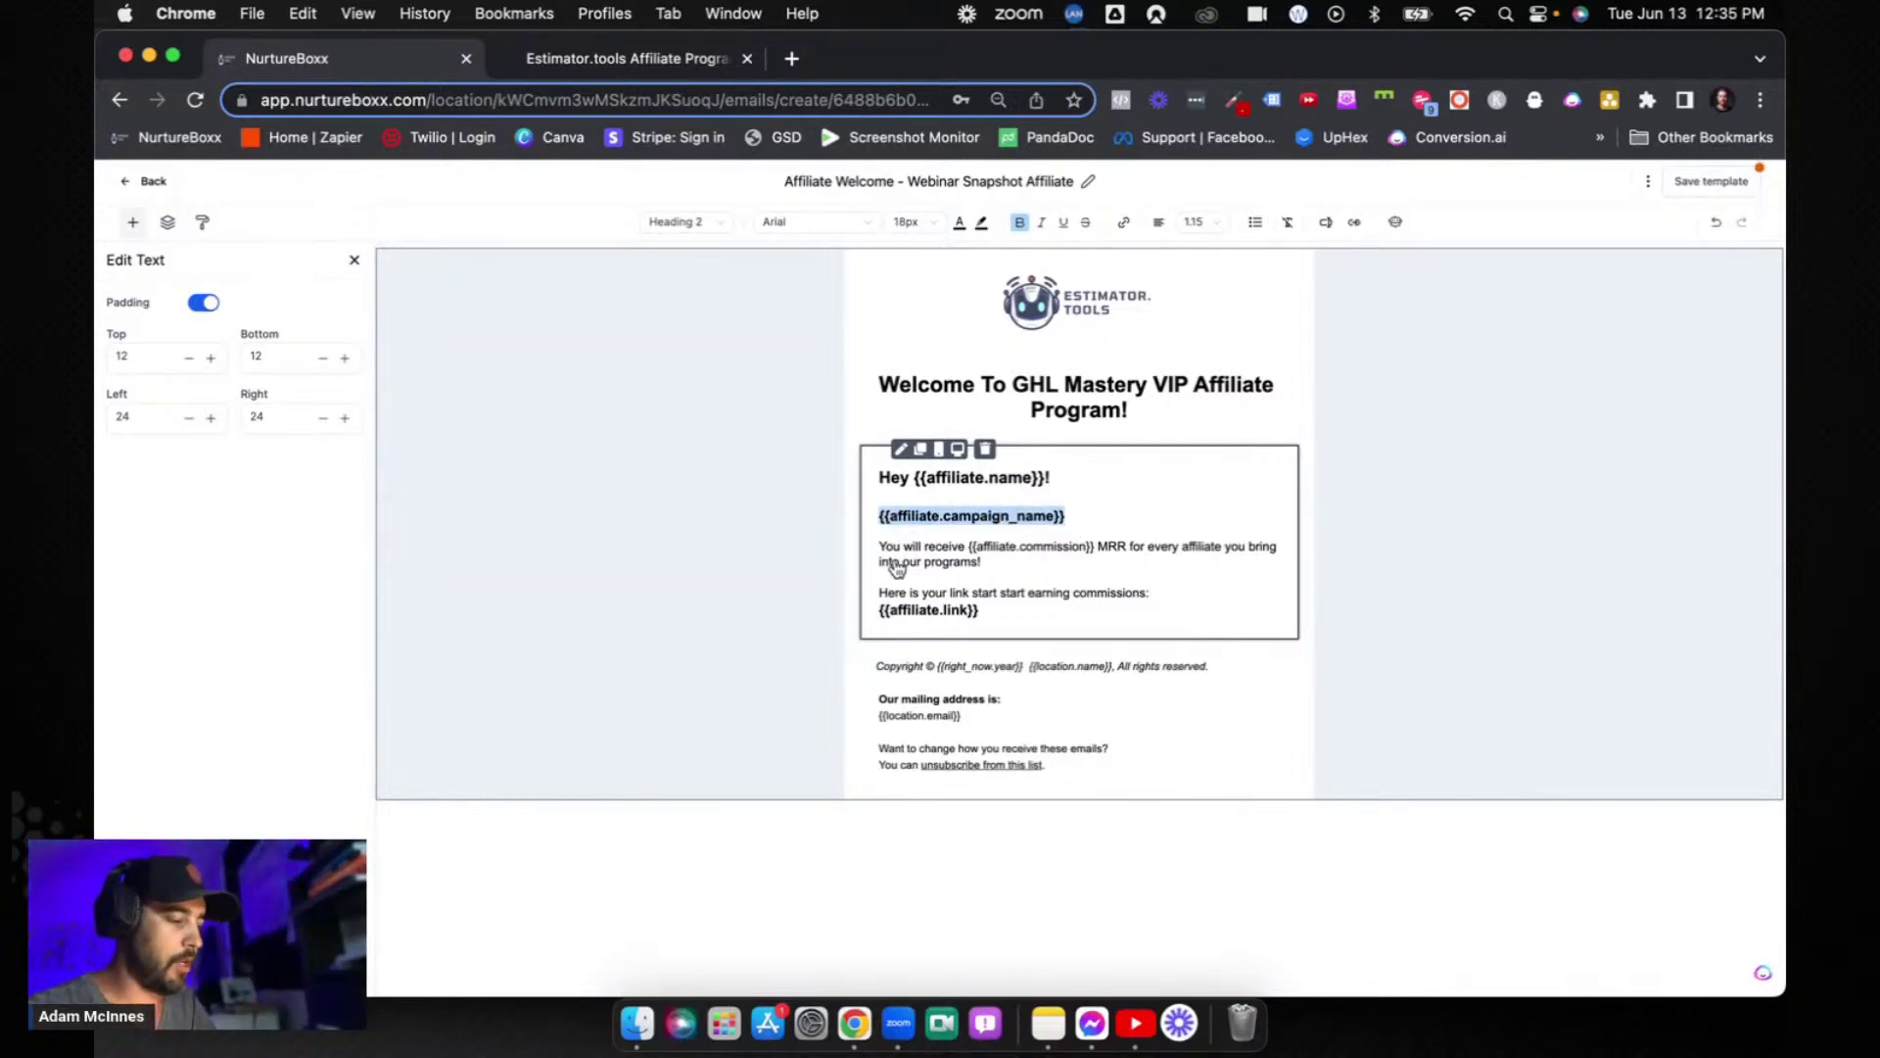
{"action": "left_click_drag", "start_coordinate": [879, 548], "coordinate": [1096, 560]}
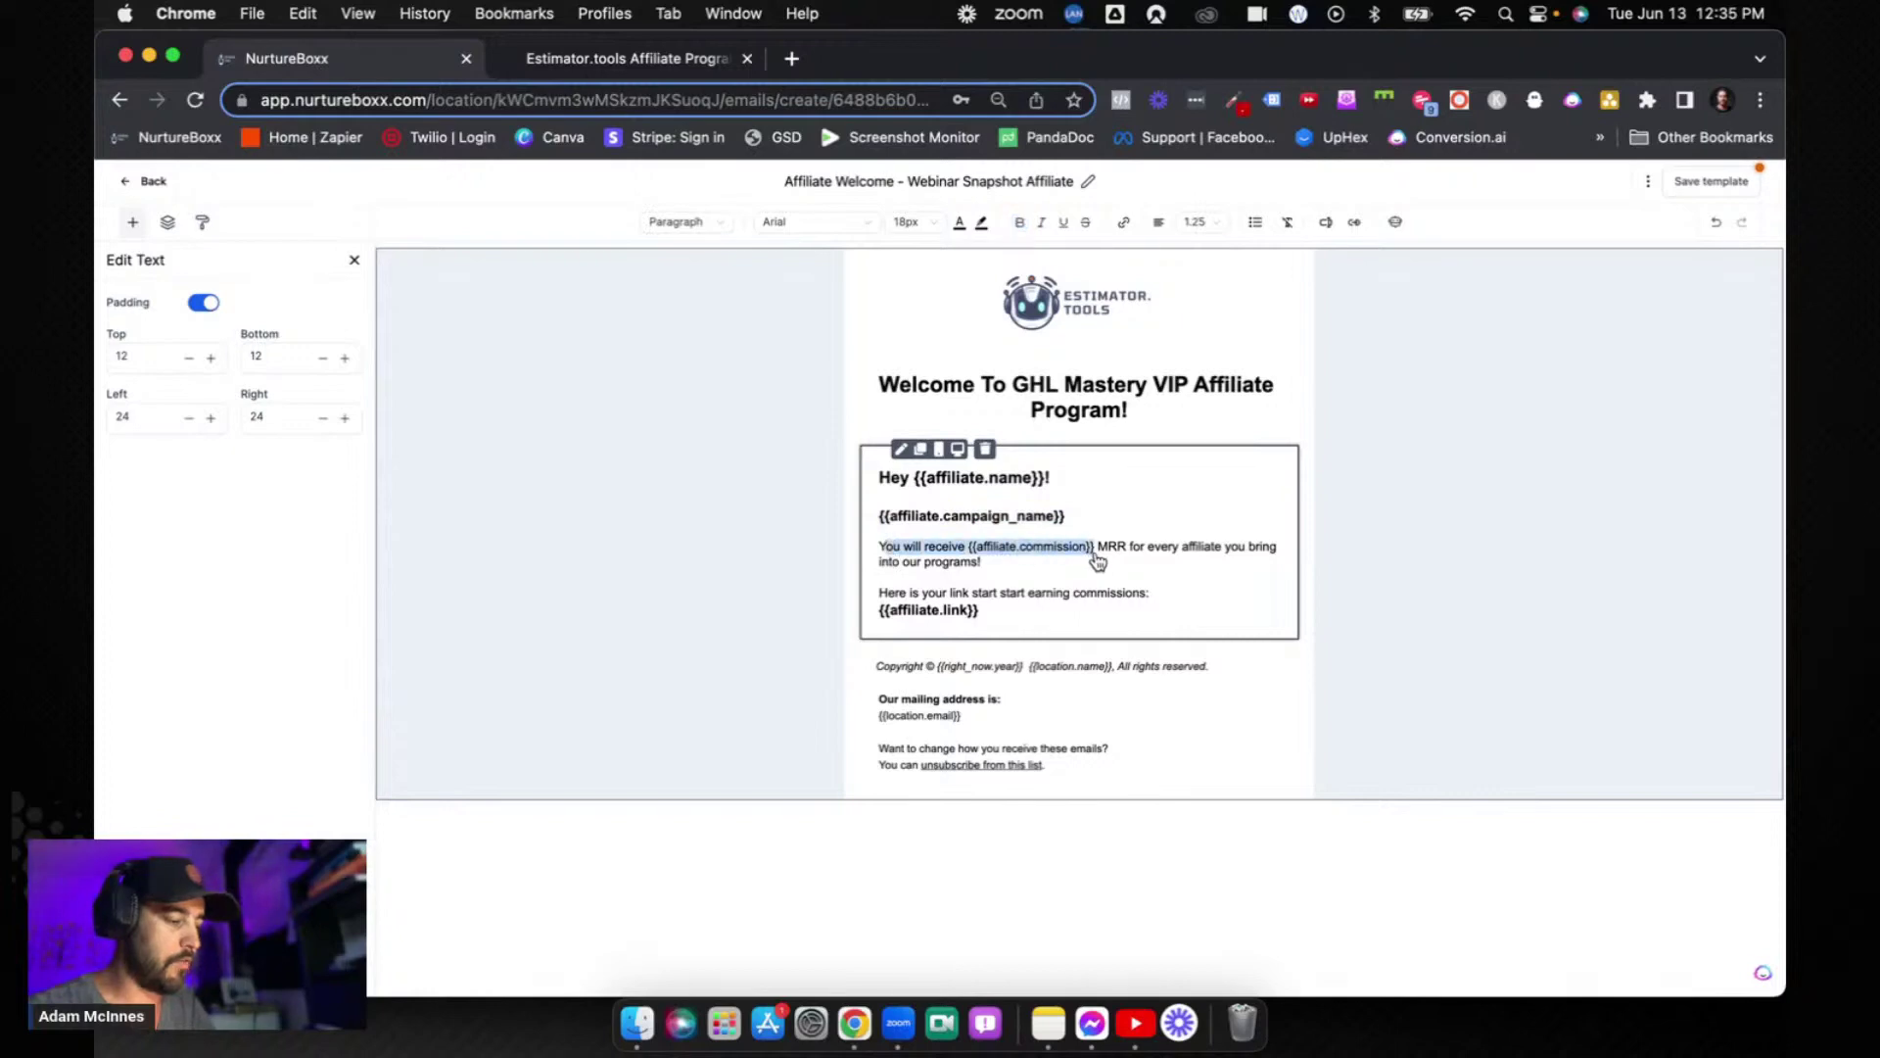
{"action": "double_click", "coordinate": [1111, 546]}
{"action": "key", "text": "BackSpace"}
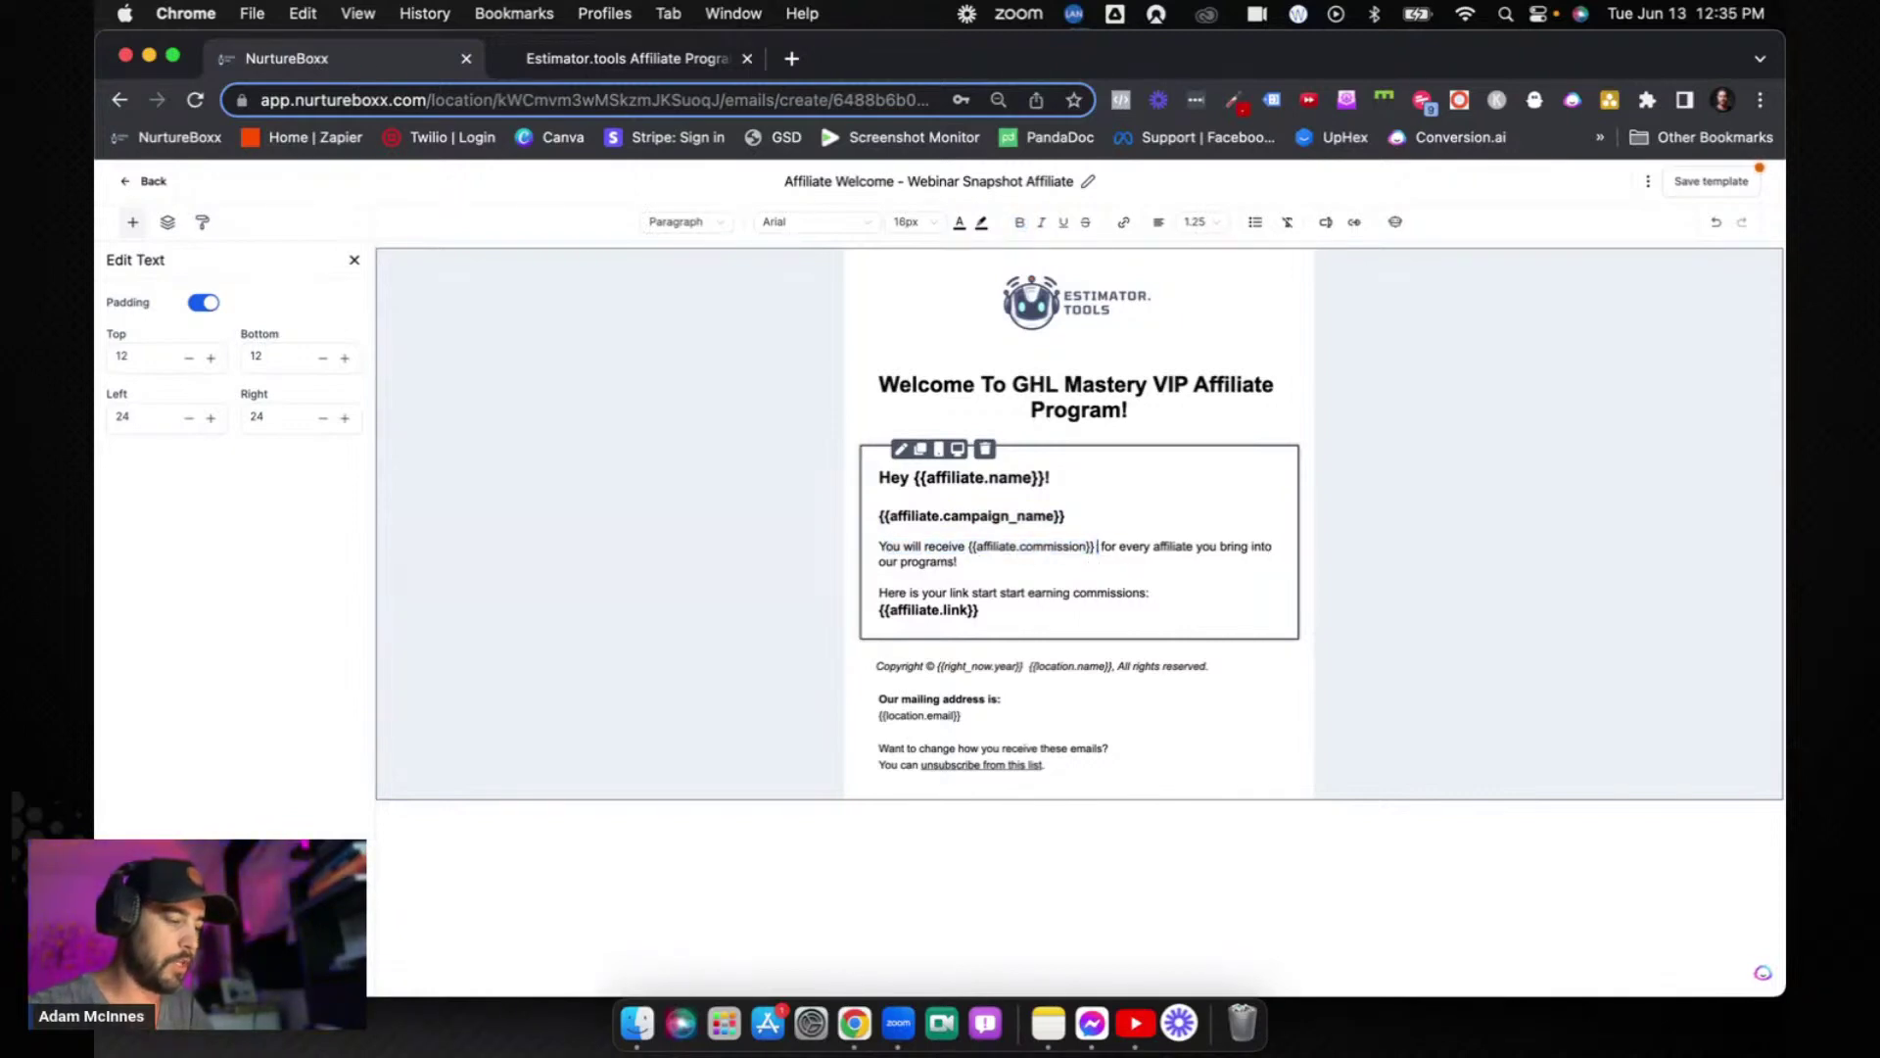
{"action": "key", "text": "BackSpace"}
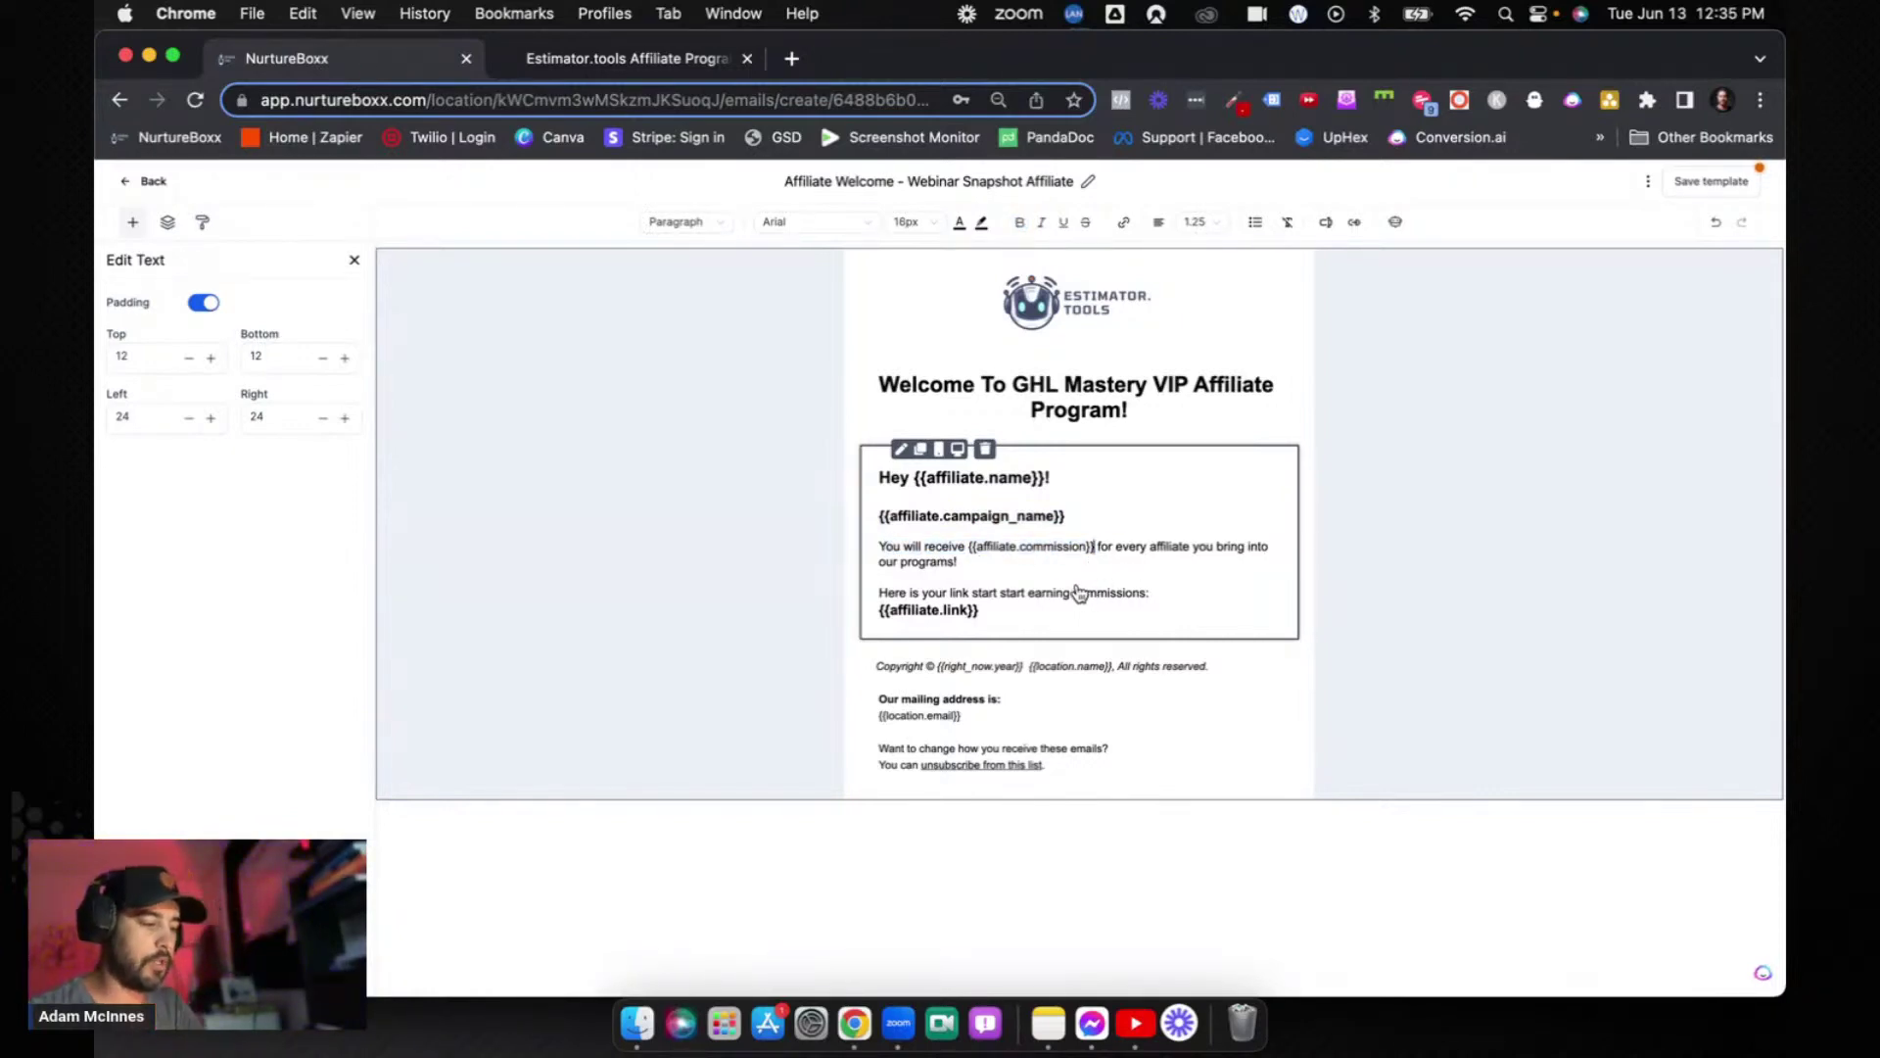
{"action": "triple_click", "coordinate": [1013, 595]}
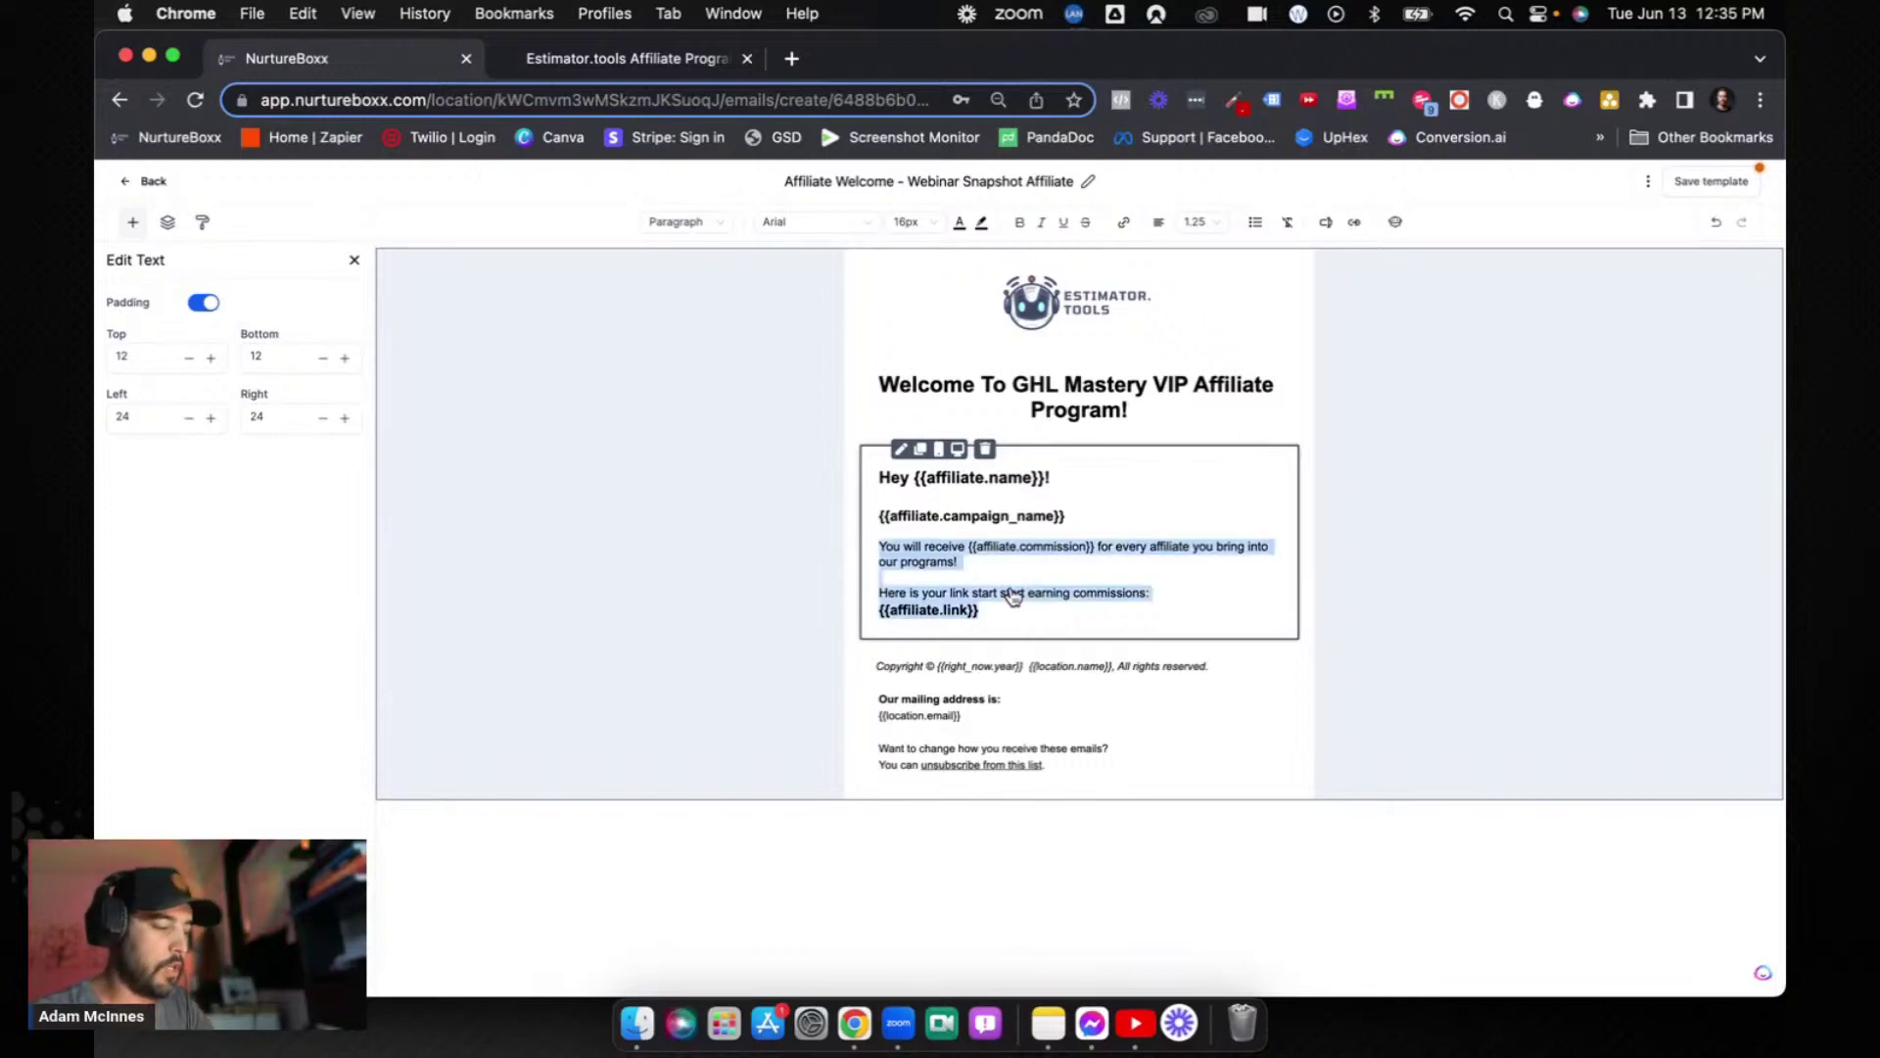
{"action": "left_click", "coordinate": [1007, 603]}
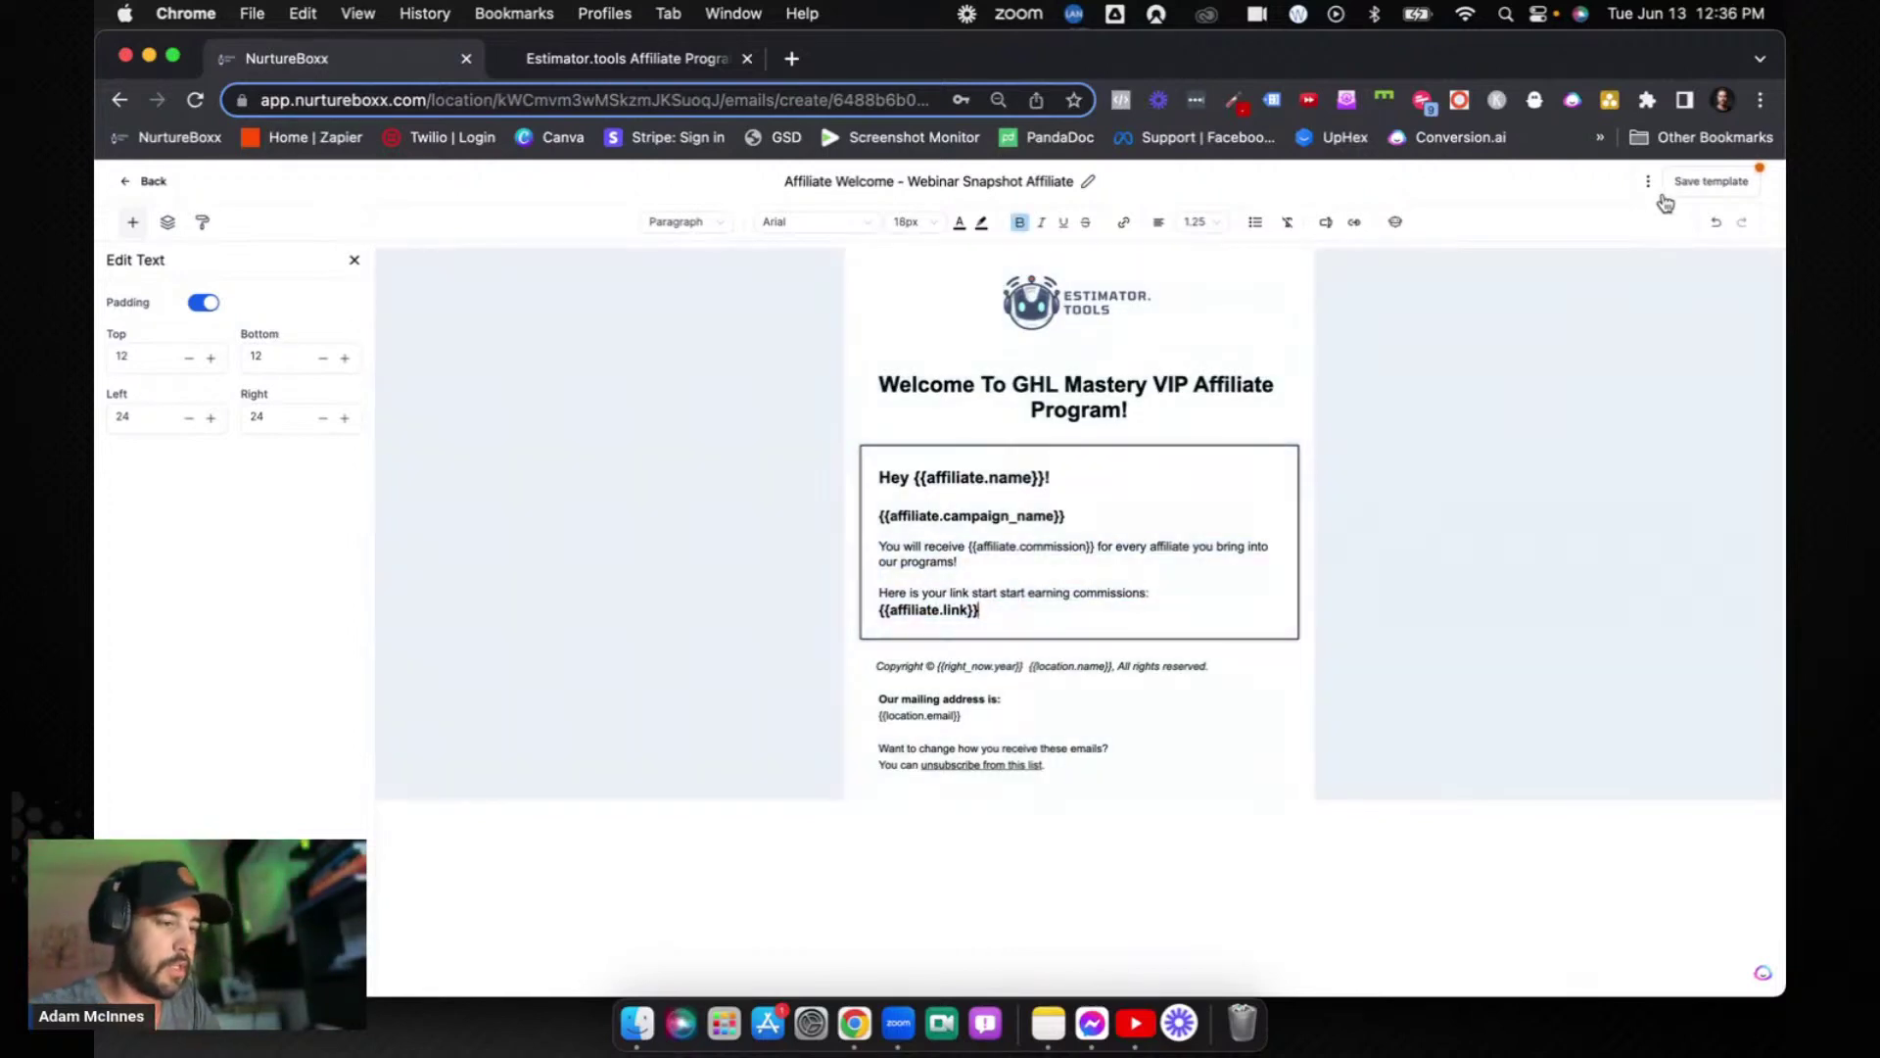
- In the template settings, change the preview text to "Thank you for joining the Webinar Snapshot Affiliate Program"
{"action": "left_click", "coordinate": [1652, 185]}
{"action": "left_click", "coordinate": [1628, 333]}
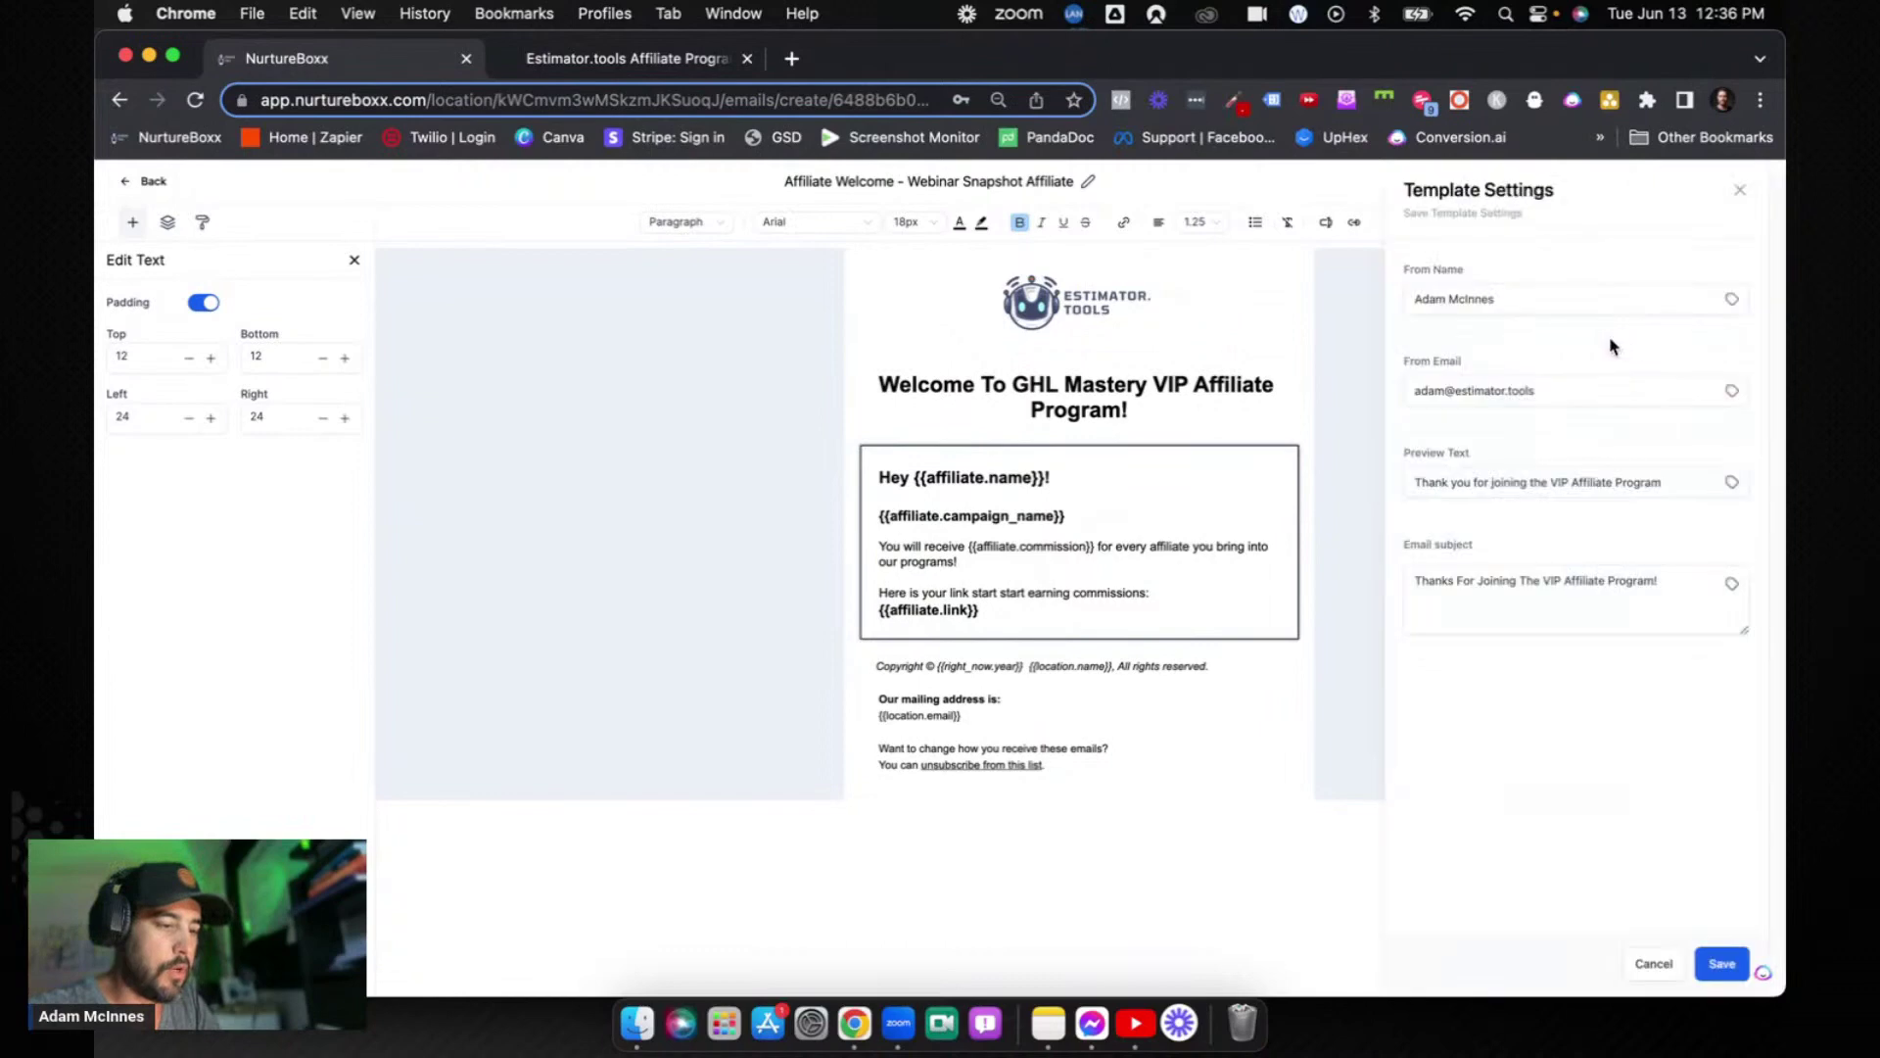
{"action": "left_click", "coordinate": [1636, 483]}
{"action": "left_click_drag", "start_coordinate": [1669, 483], "coordinate": [1537, 487]}
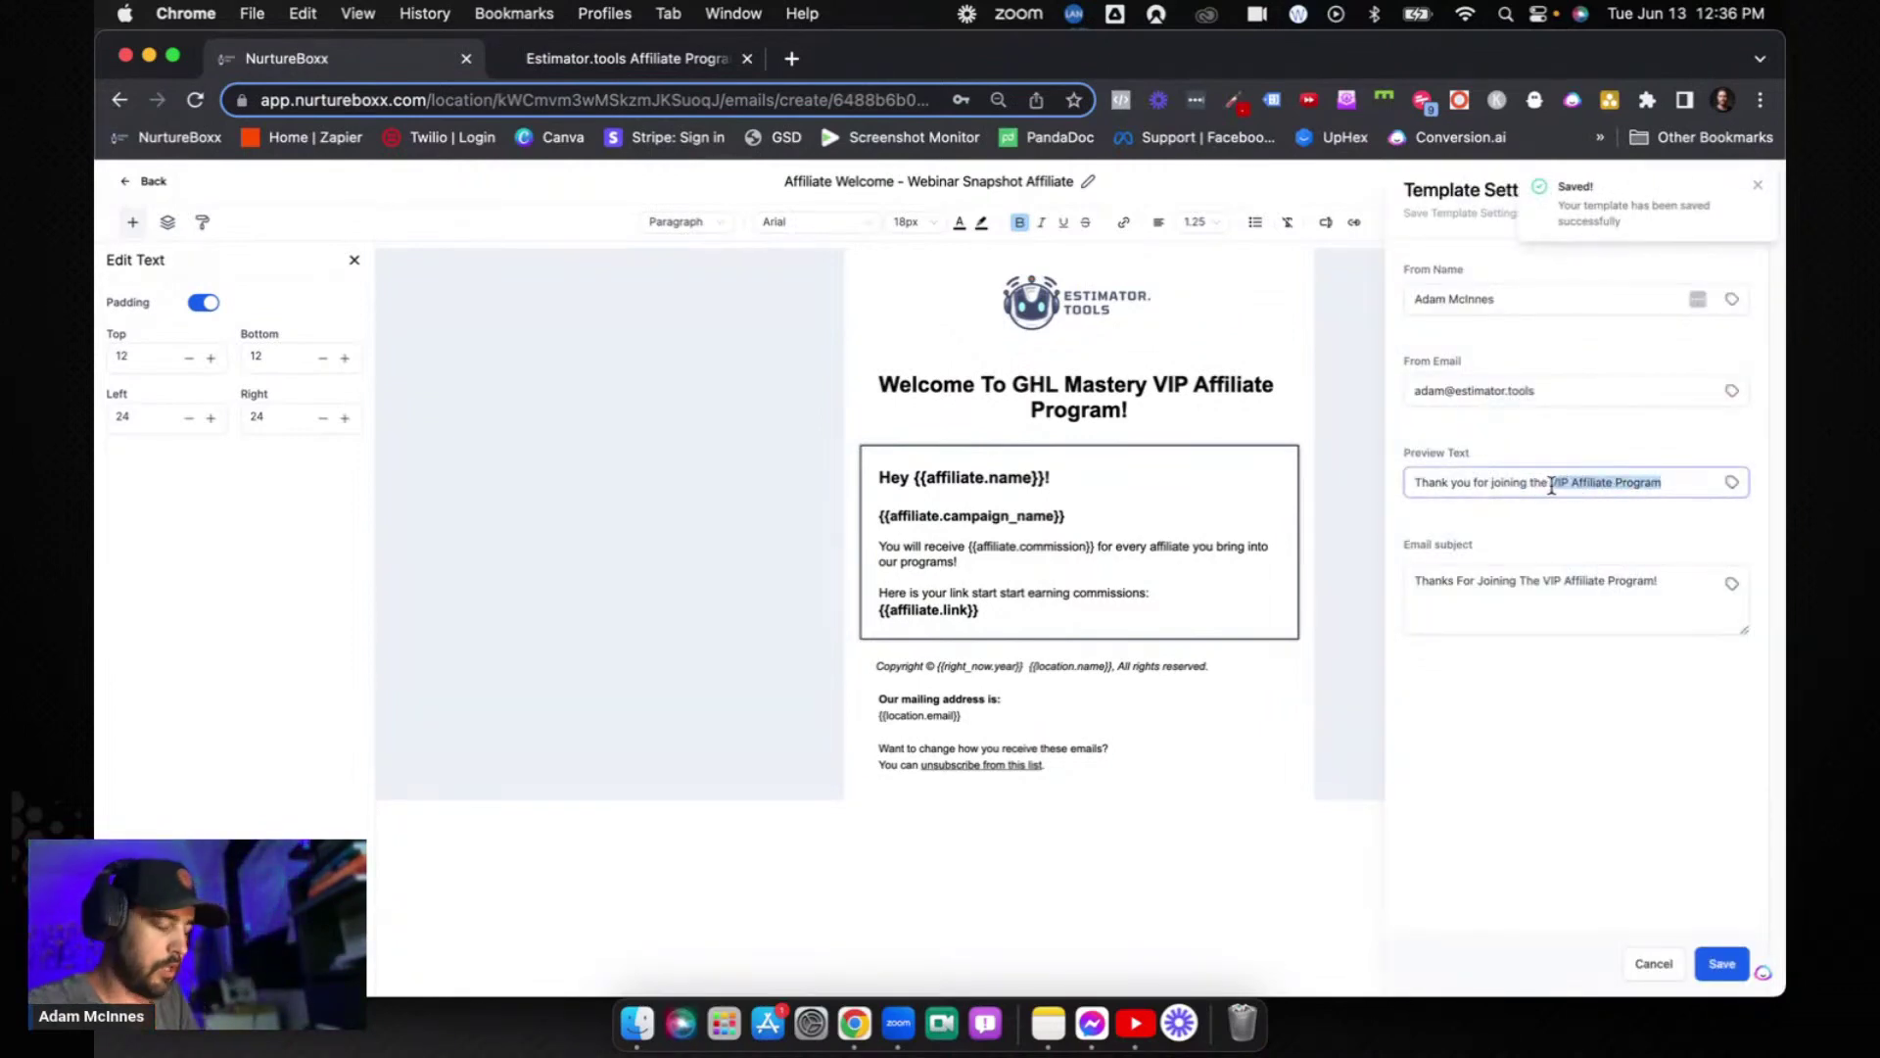
{"action": "type", "text": "Webinar Snapshot"}
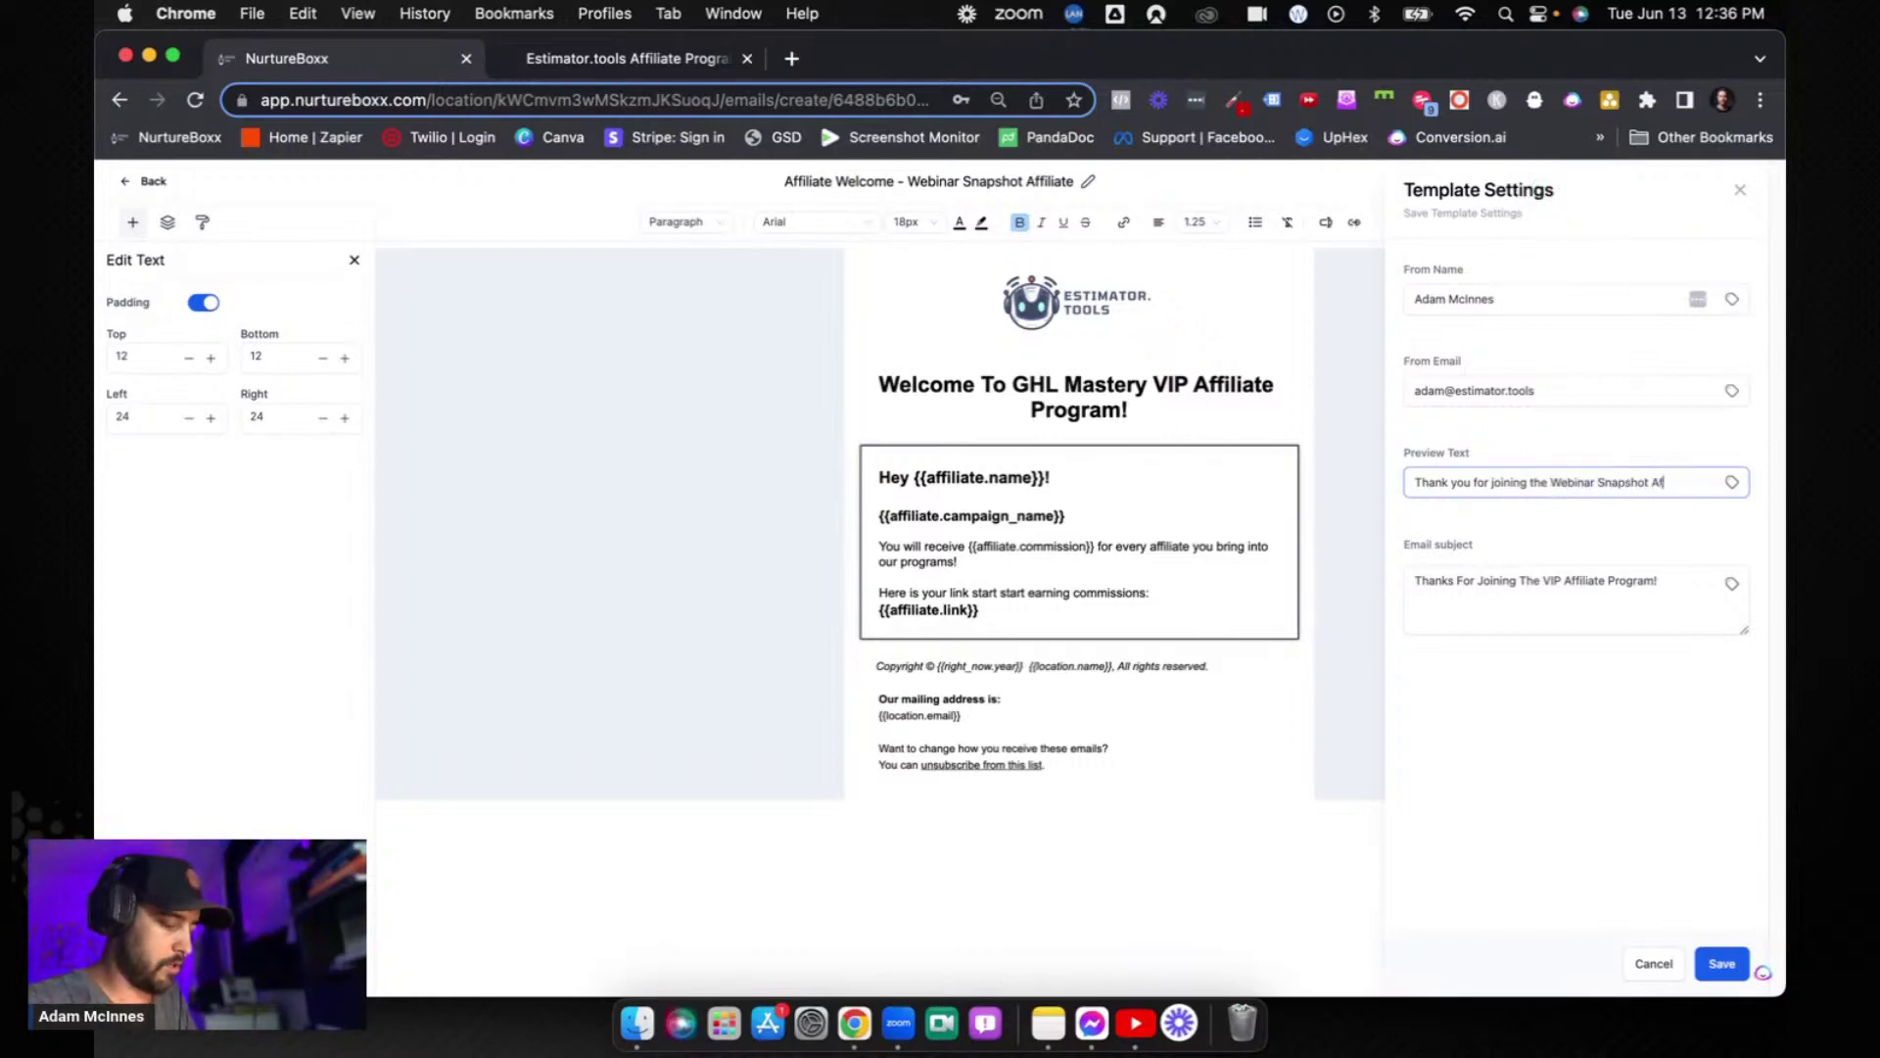
{"action": "type", "text": " Affiliate Program"}
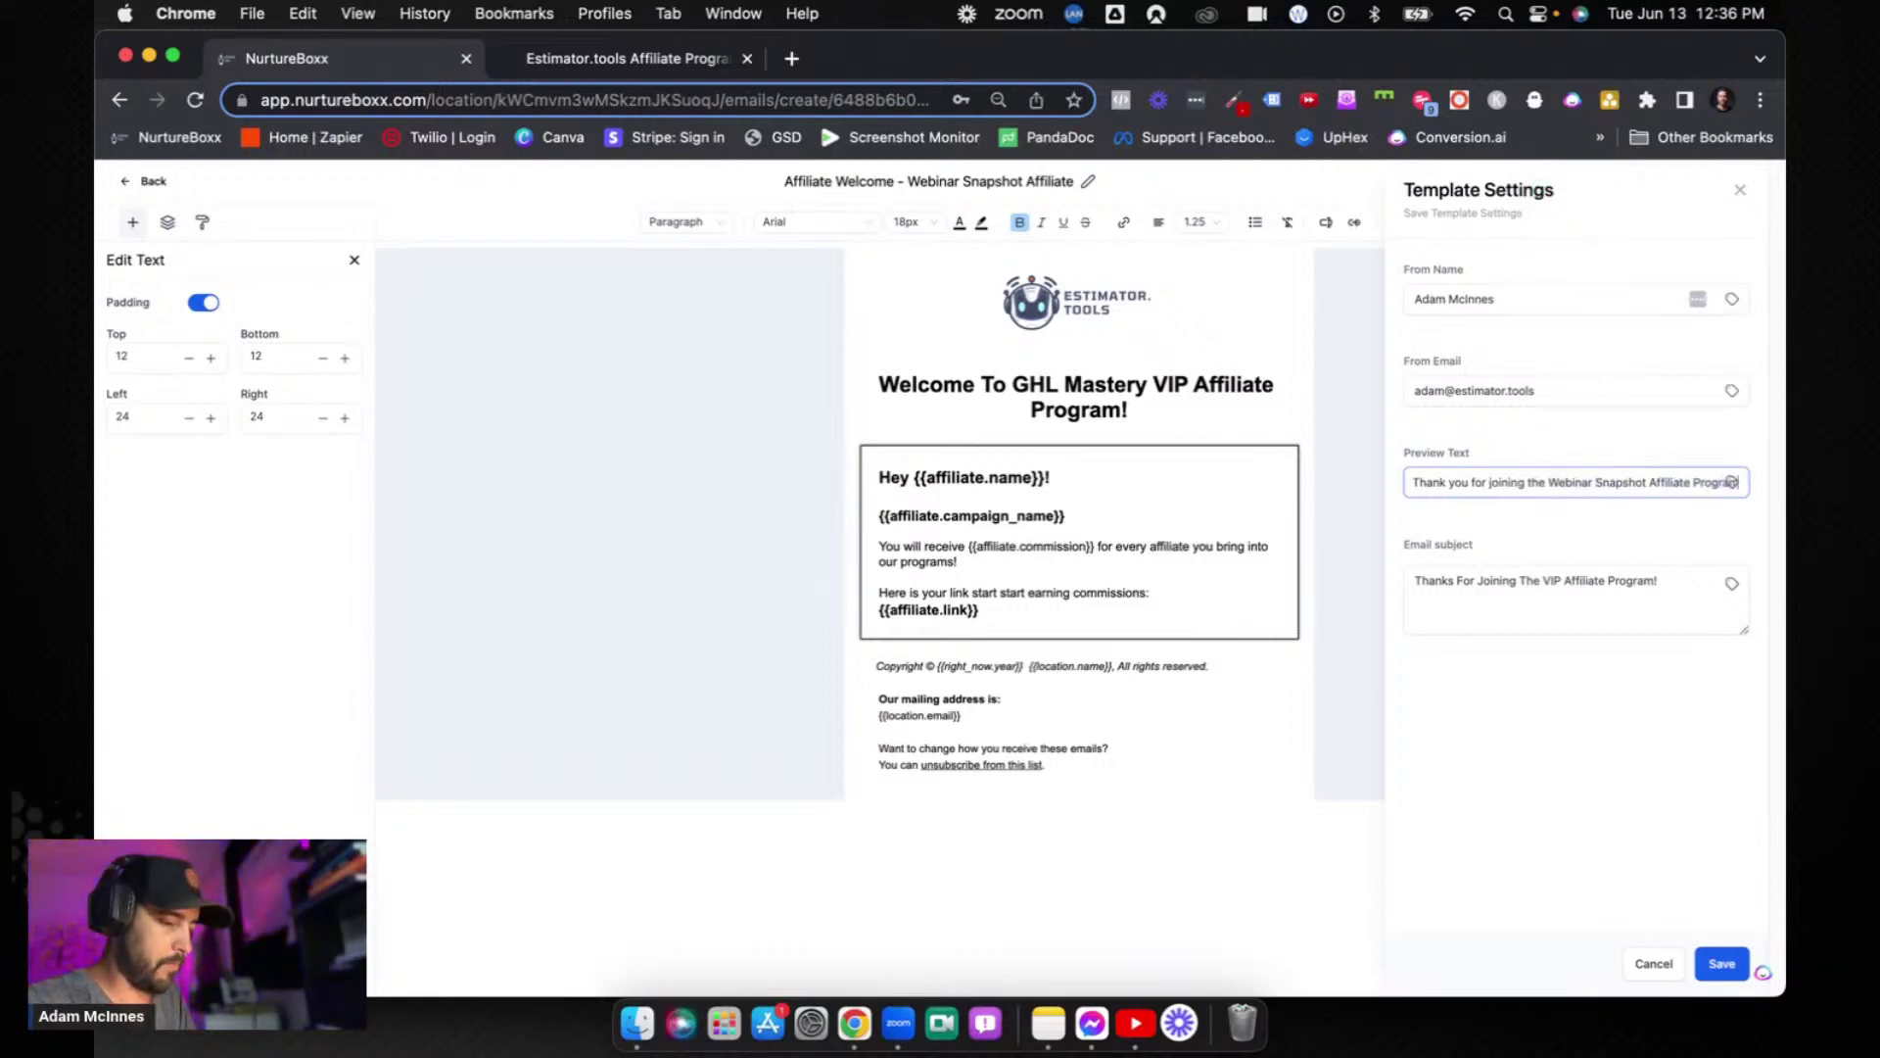
- Replace the email subject with a copy of the preview text and save the template settings
{"action": "triple_click", "coordinate": [1554, 483]}
{"action": "key", "text": "super+c"}
{"action": "left_click", "coordinate": [1516, 576]}
{"action": "key", "text": "super+a"}
{"action": "key", "text": "super+v"}
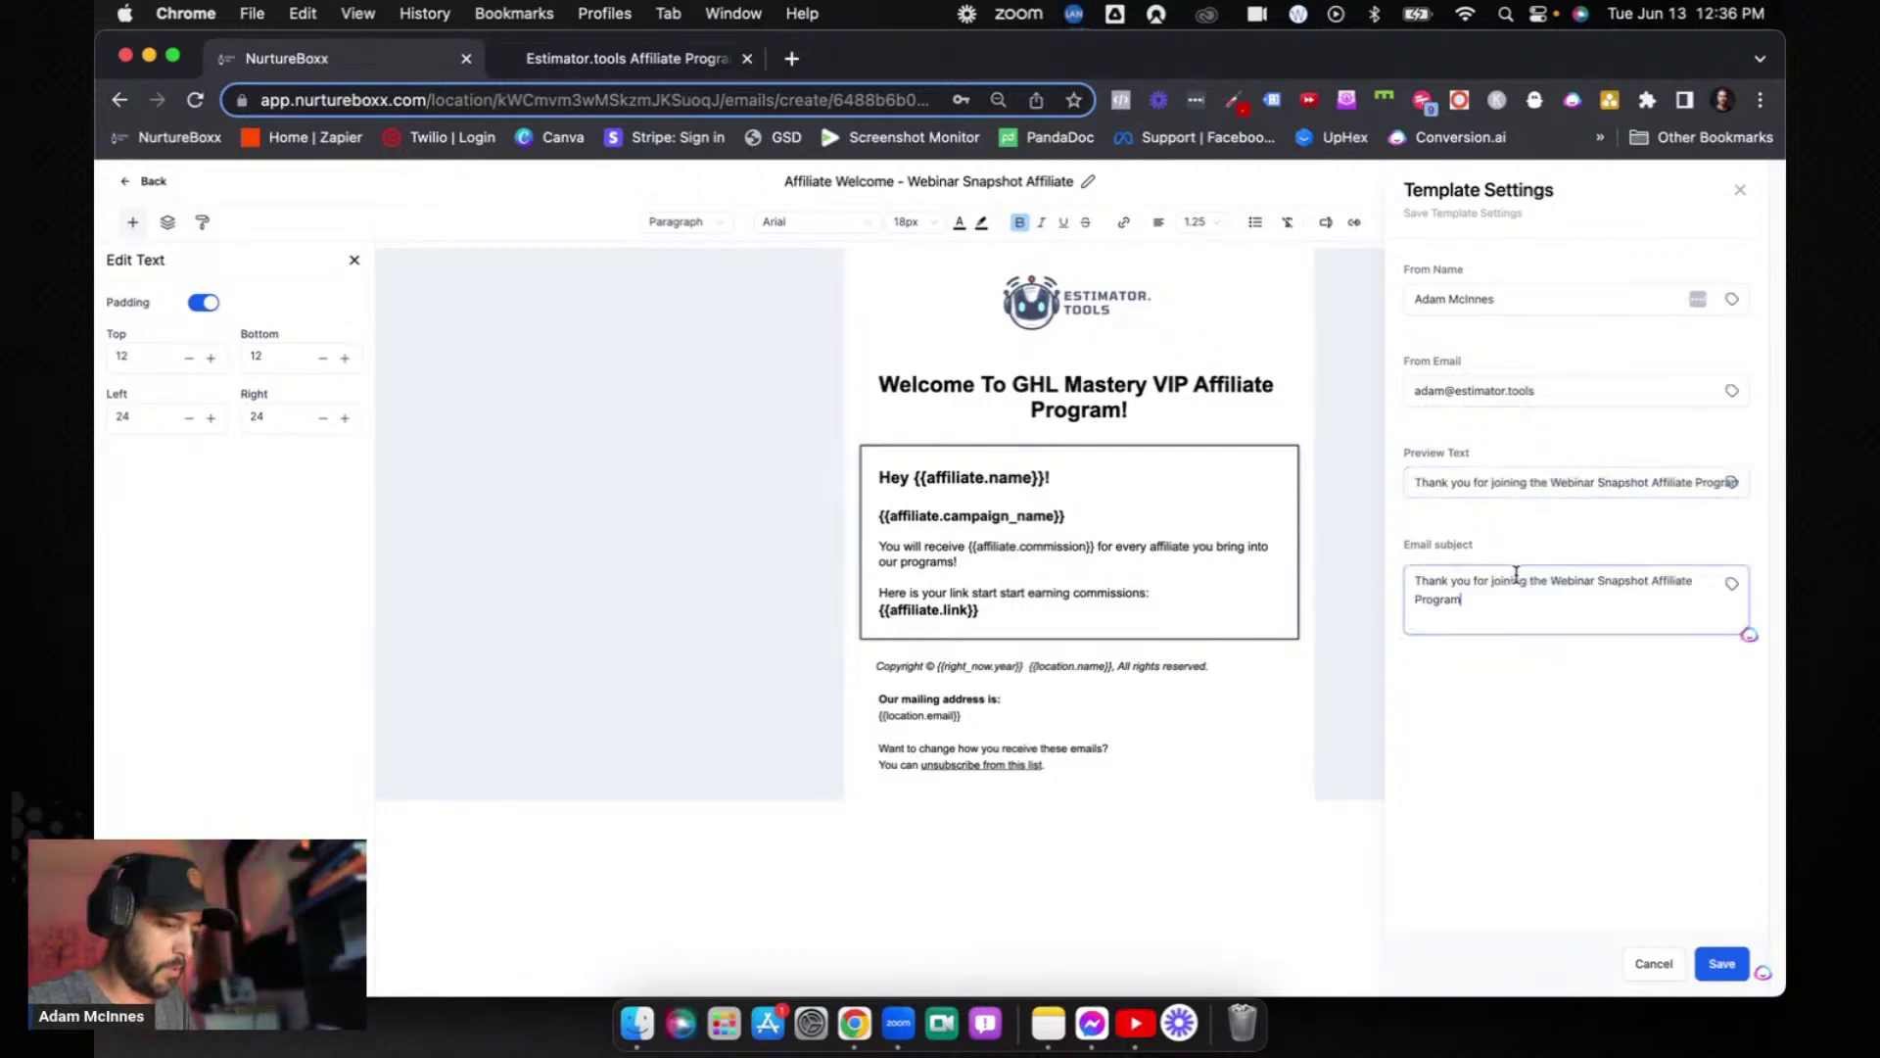
{"action": "left_click", "coordinate": [1721, 966]}
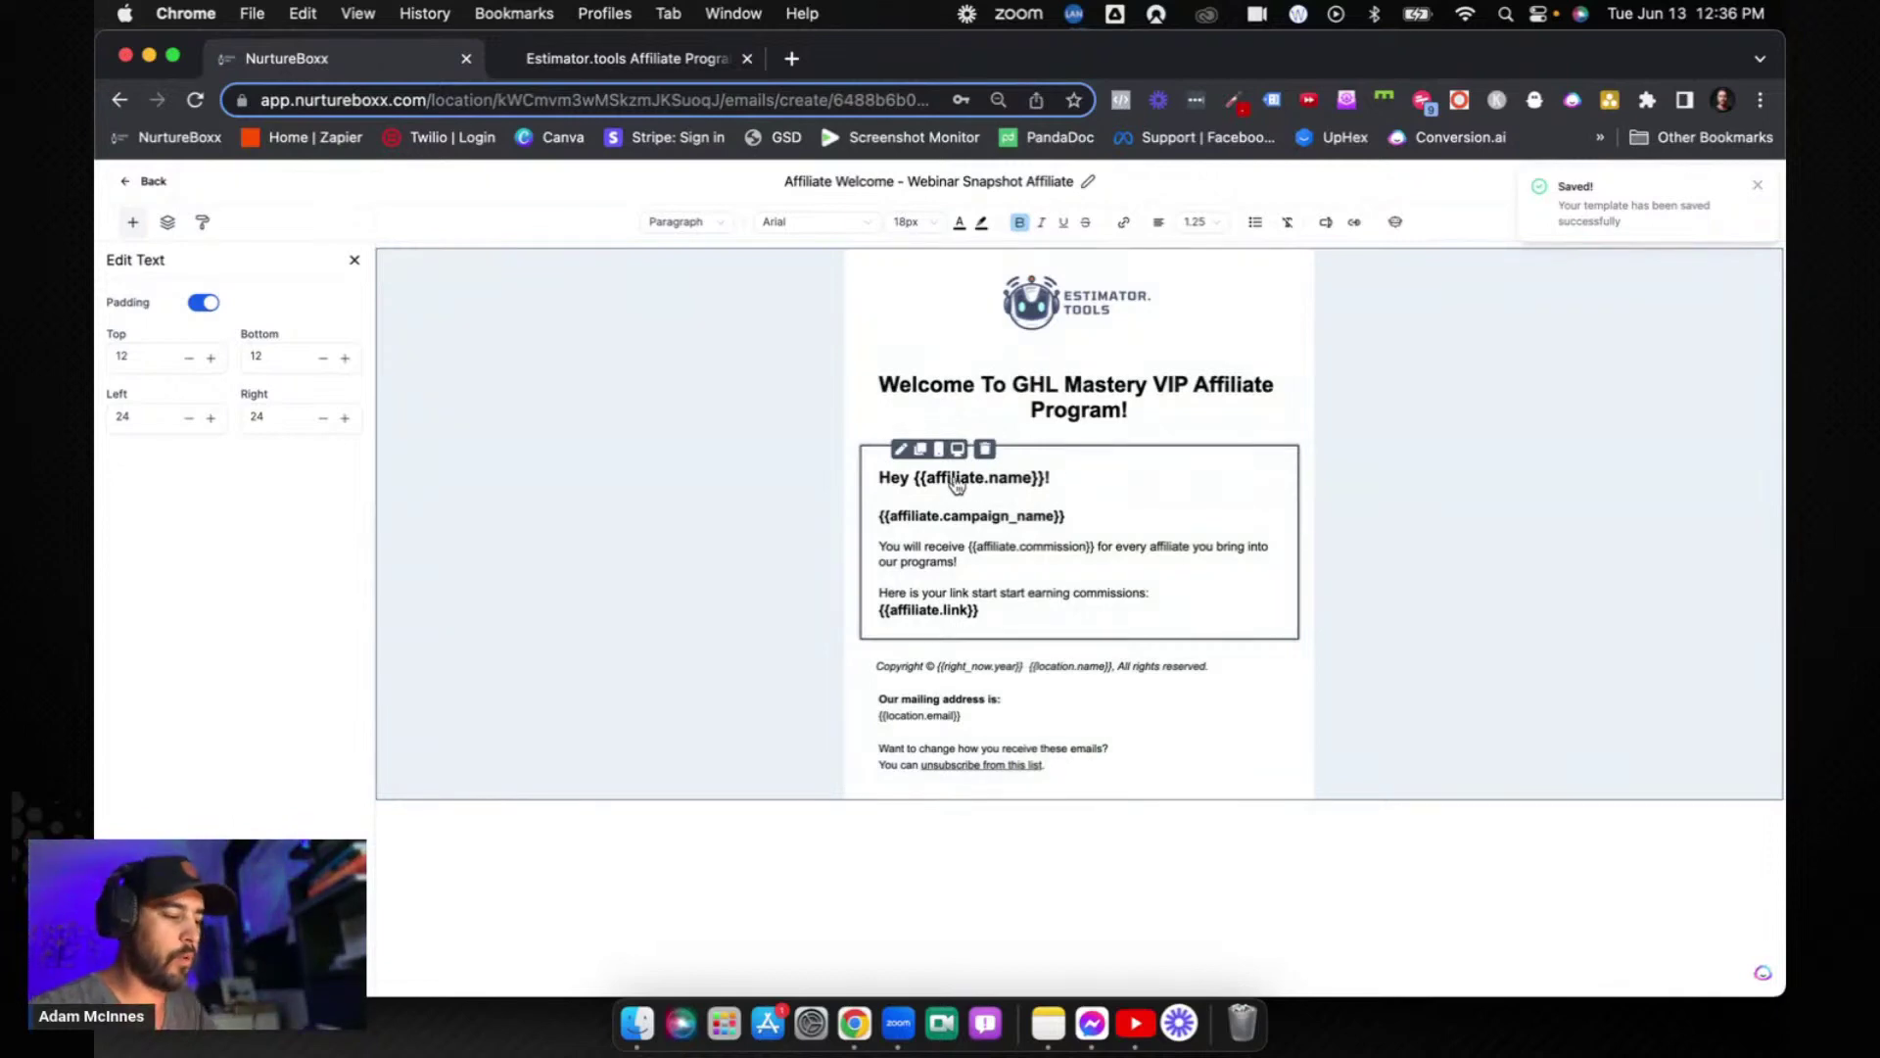
- Save the affiliate welcome email template and leave the email editor
{"action": "double_click", "coordinate": [957, 485]}
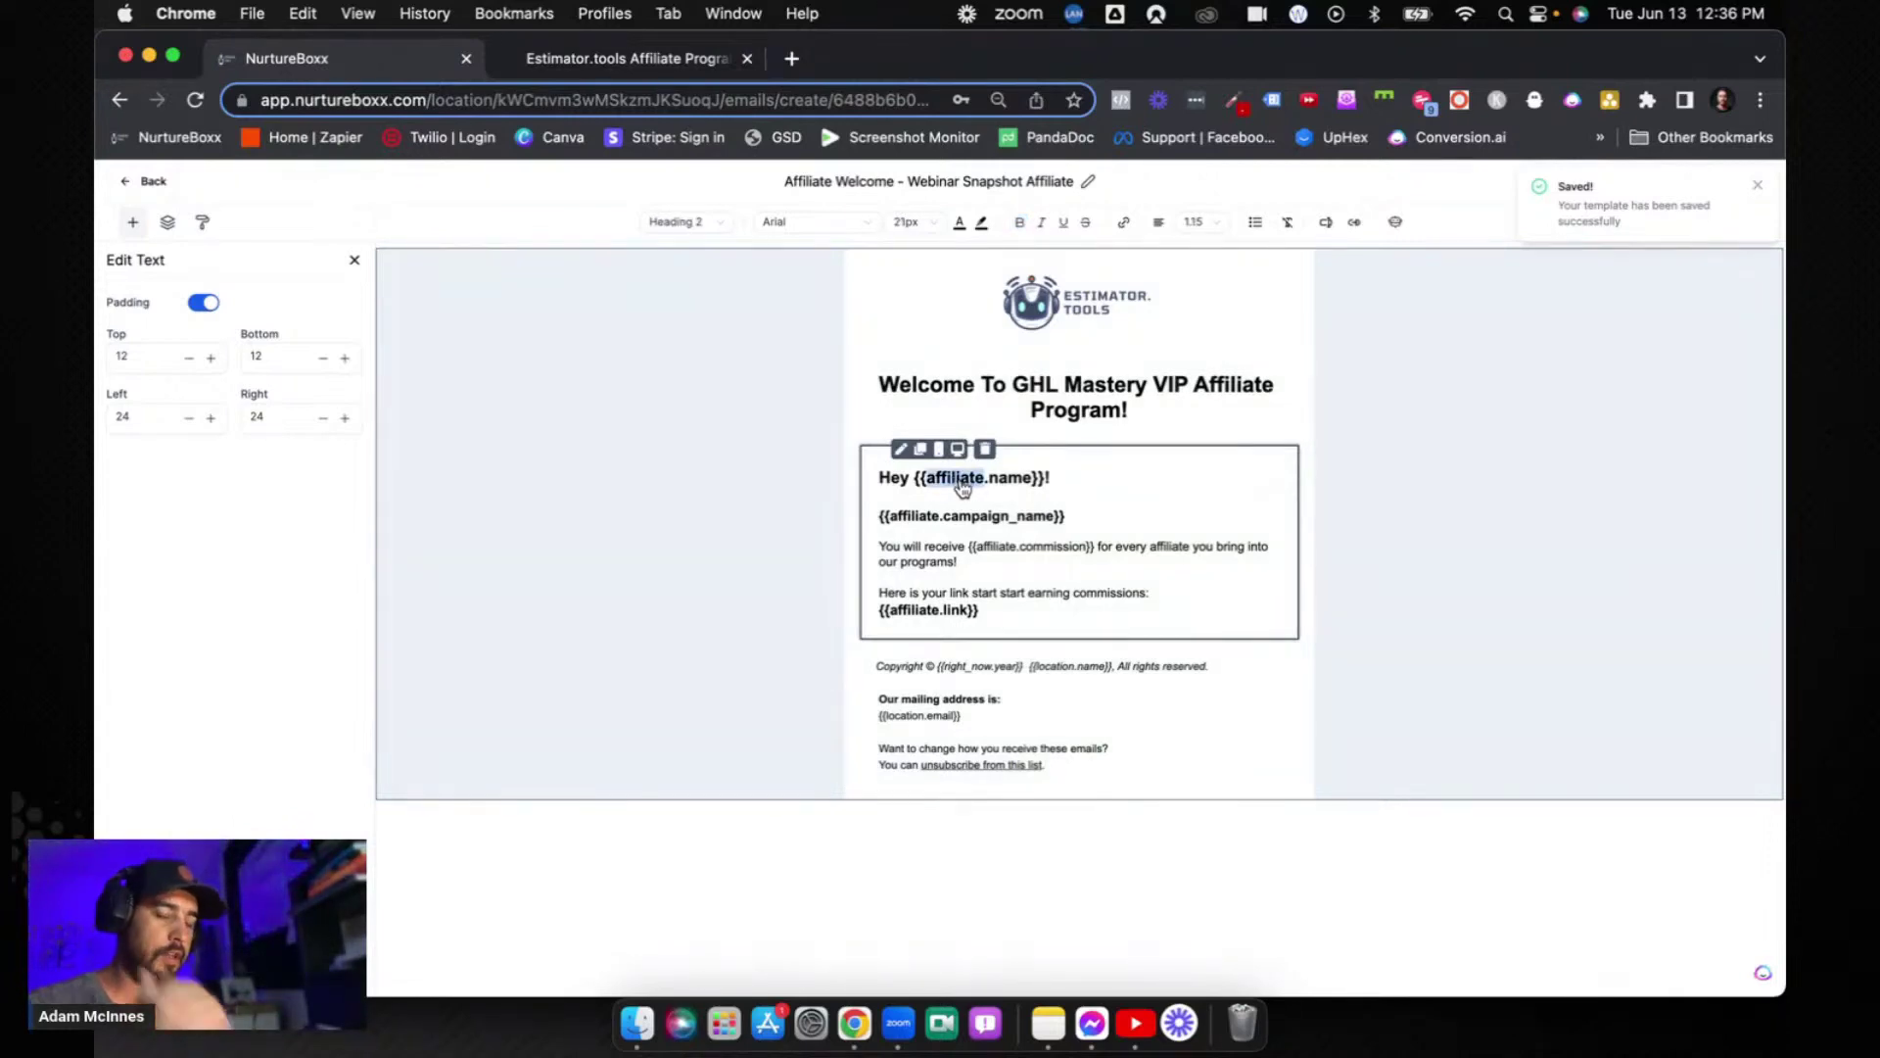
{"action": "left_click", "coordinate": [935, 480]}
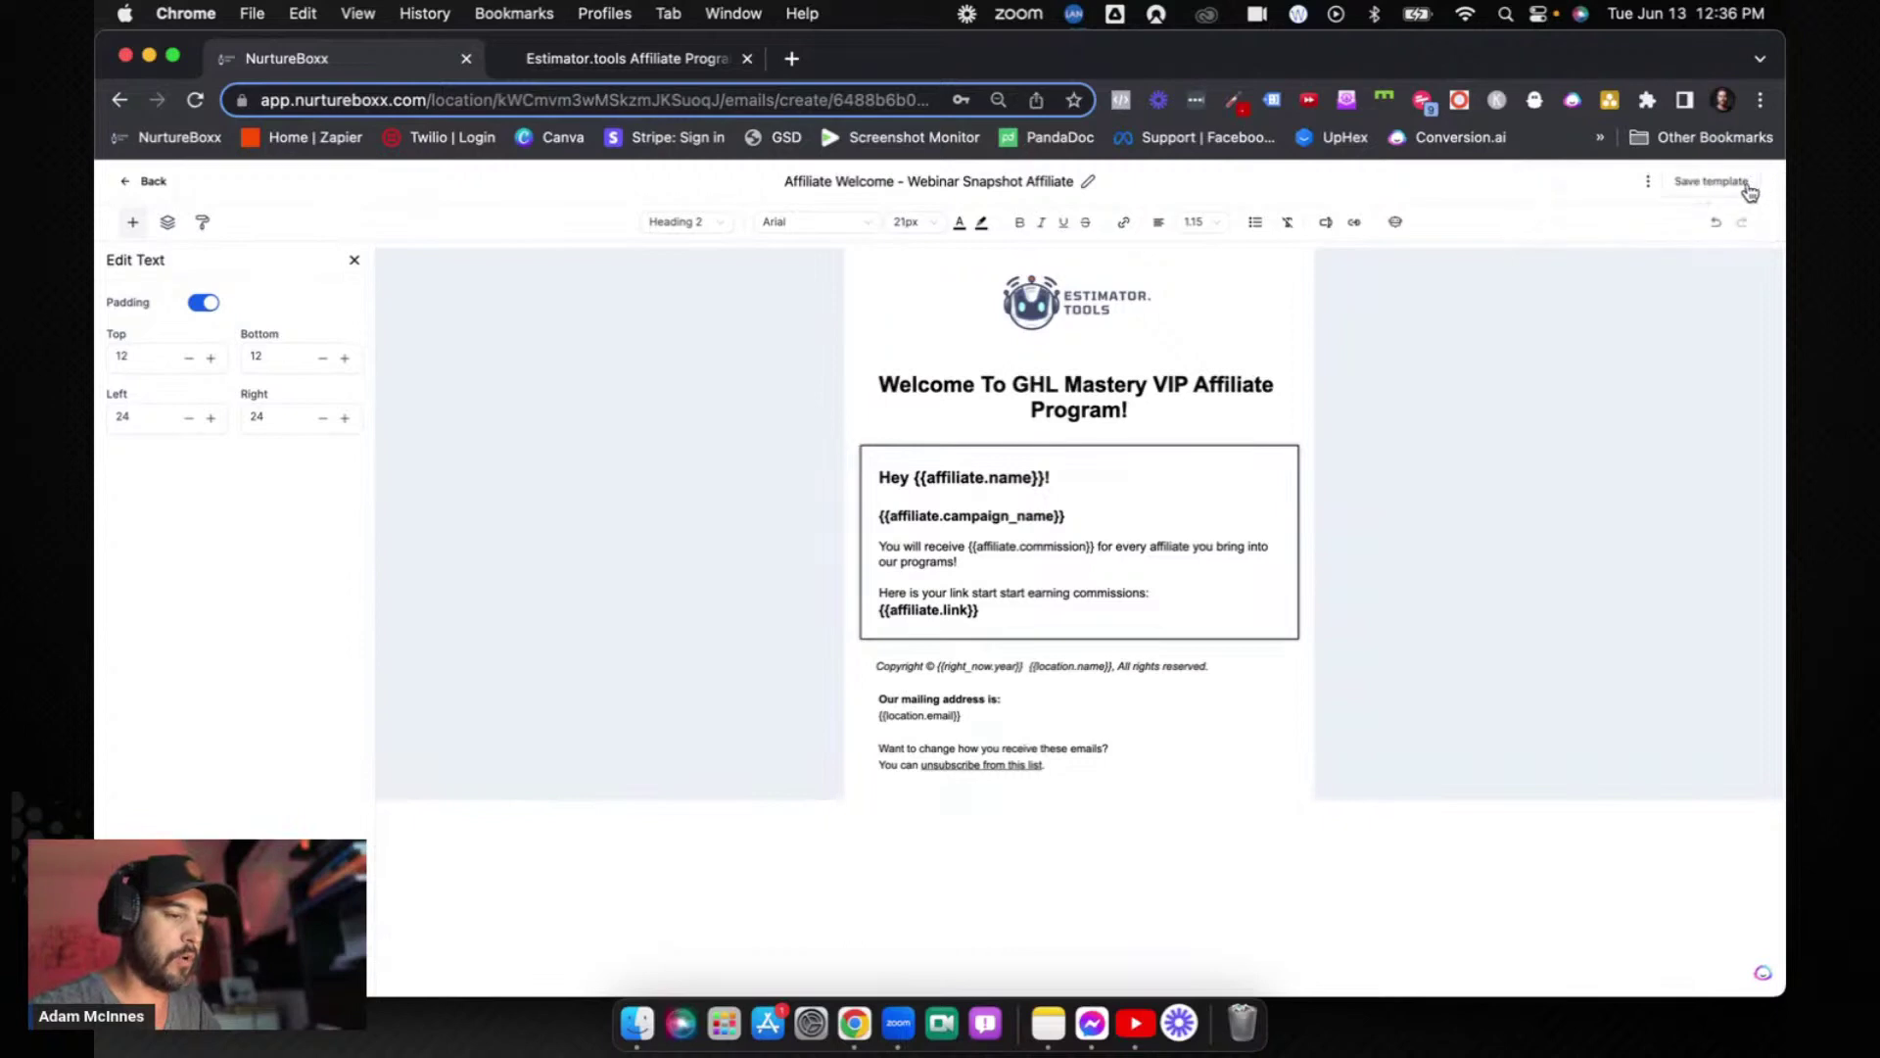
{"action": "left_click", "coordinate": [1743, 186]}
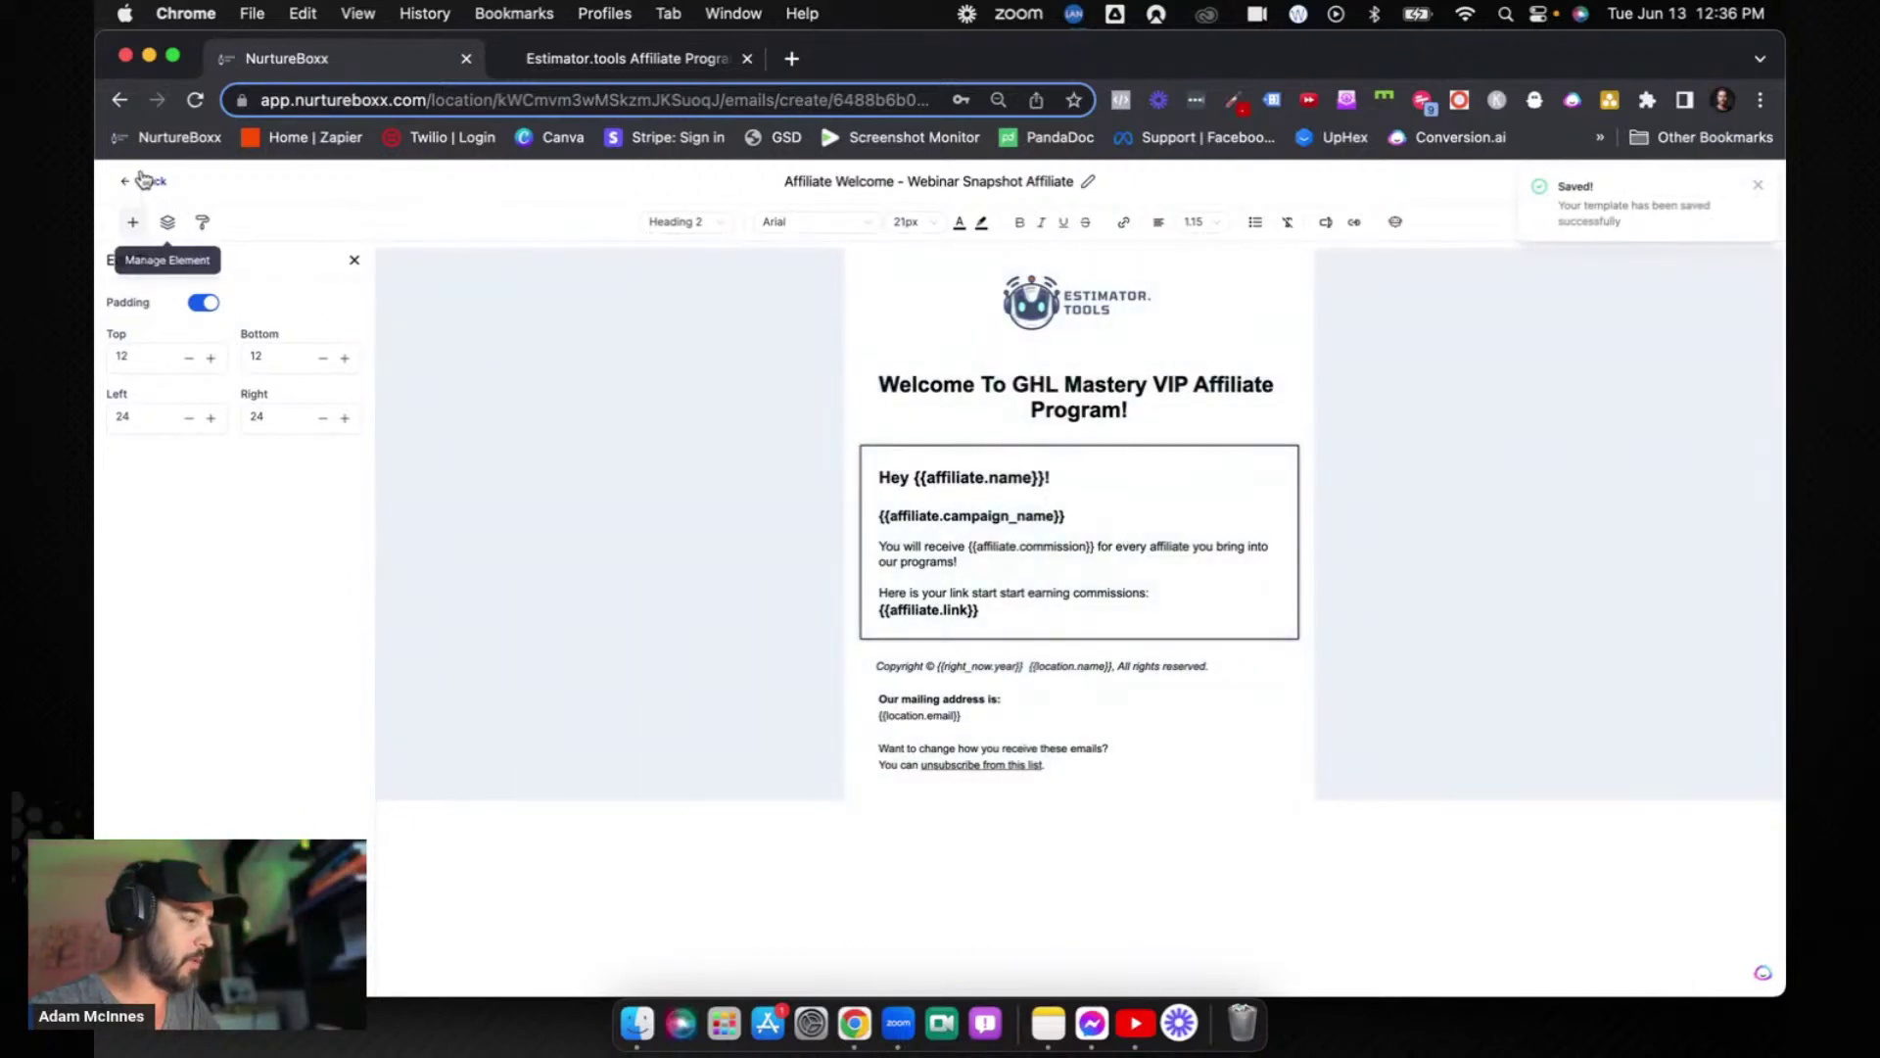
{"action": "left_click", "coordinate": [143, 185]}
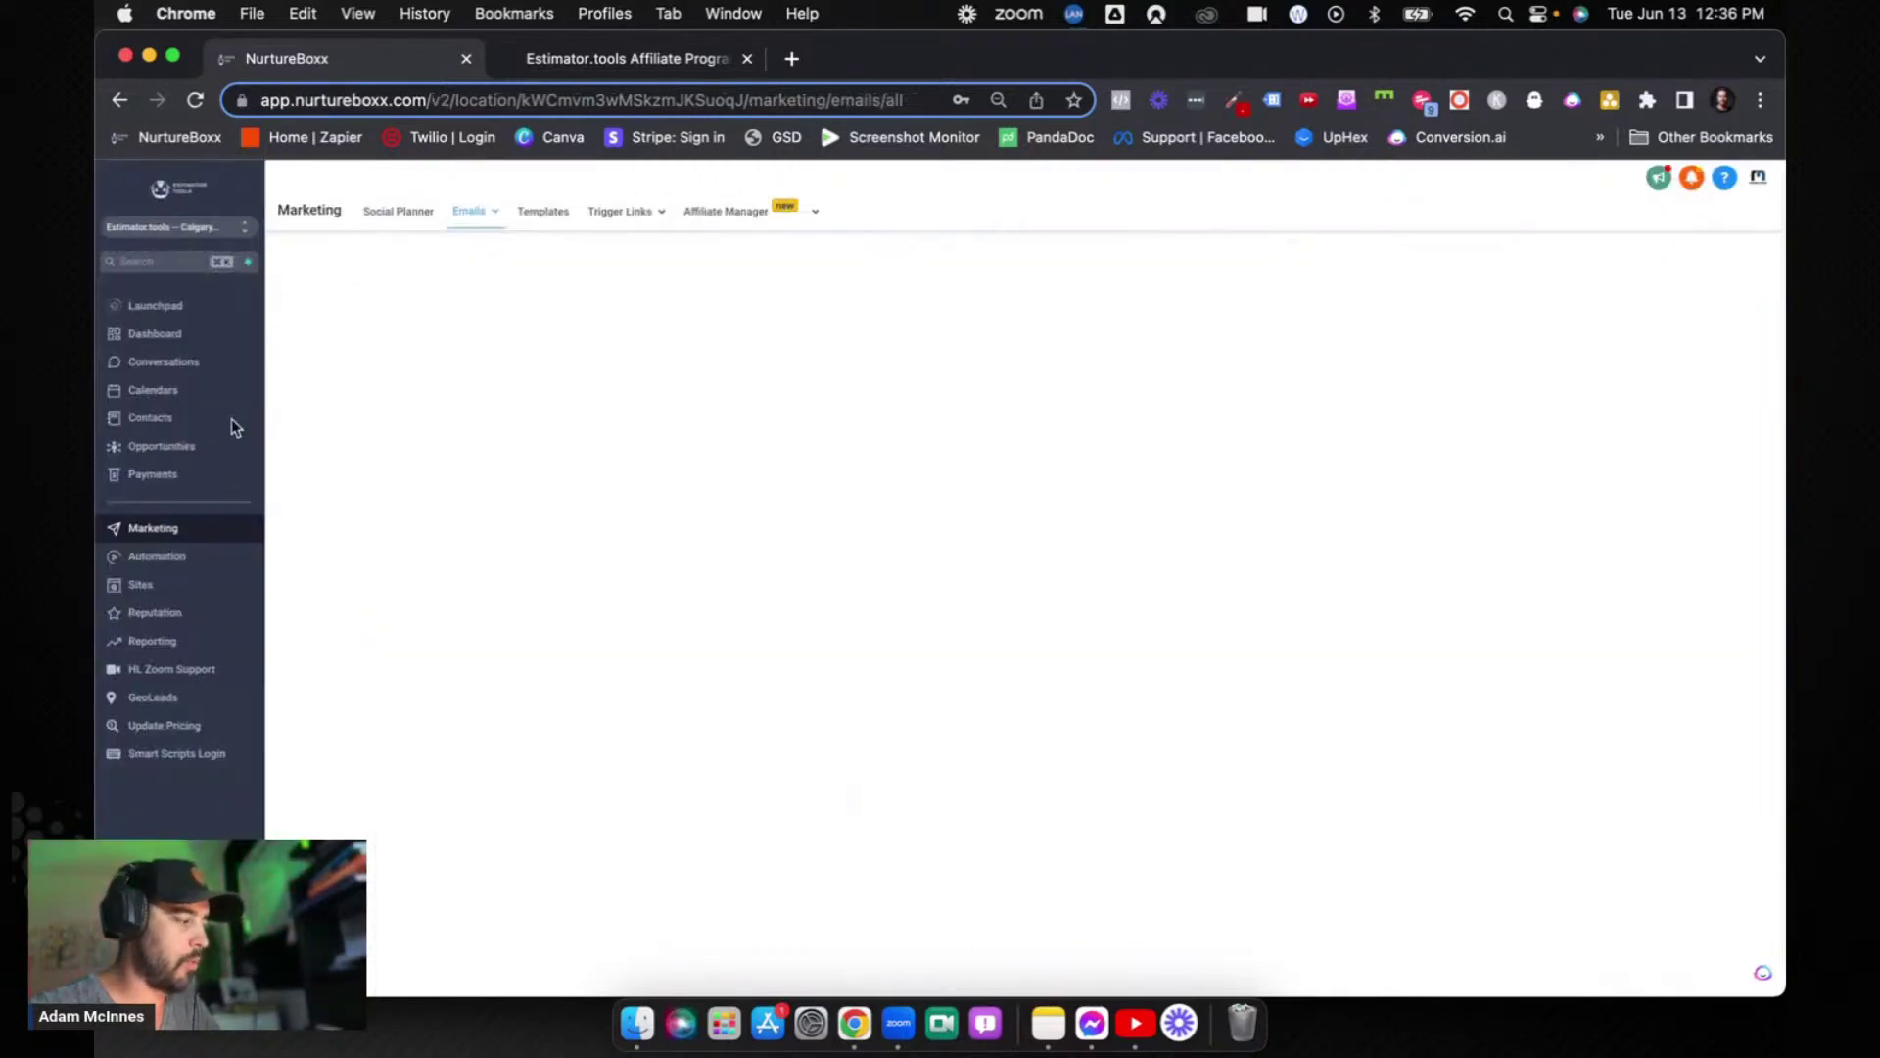
- Duplicate the VIP Affiliates workflow in the Affiliates automation folder, naming the copy "Webinar Snapshot Affiliates"
{"action": "left_click", "coordinate": [157, 555]}
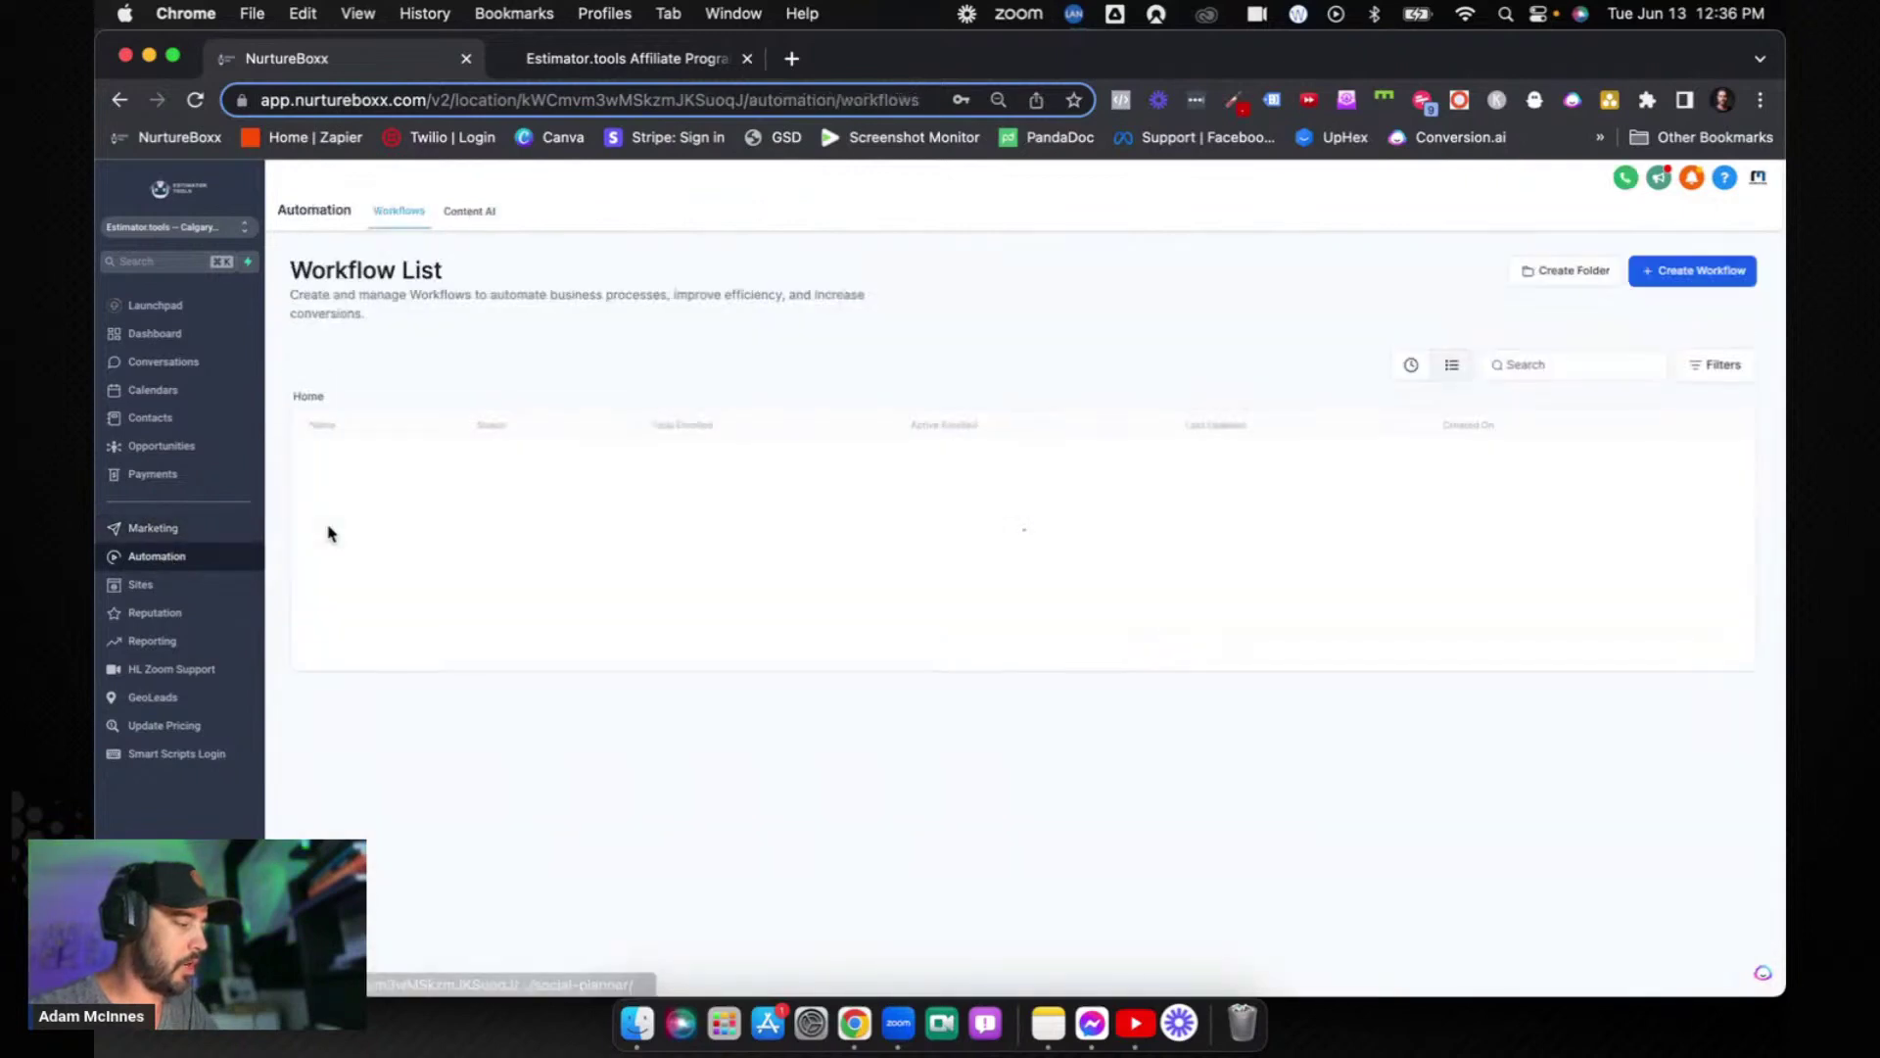
{"action": "left_click", "coordinate": [360, 469]}
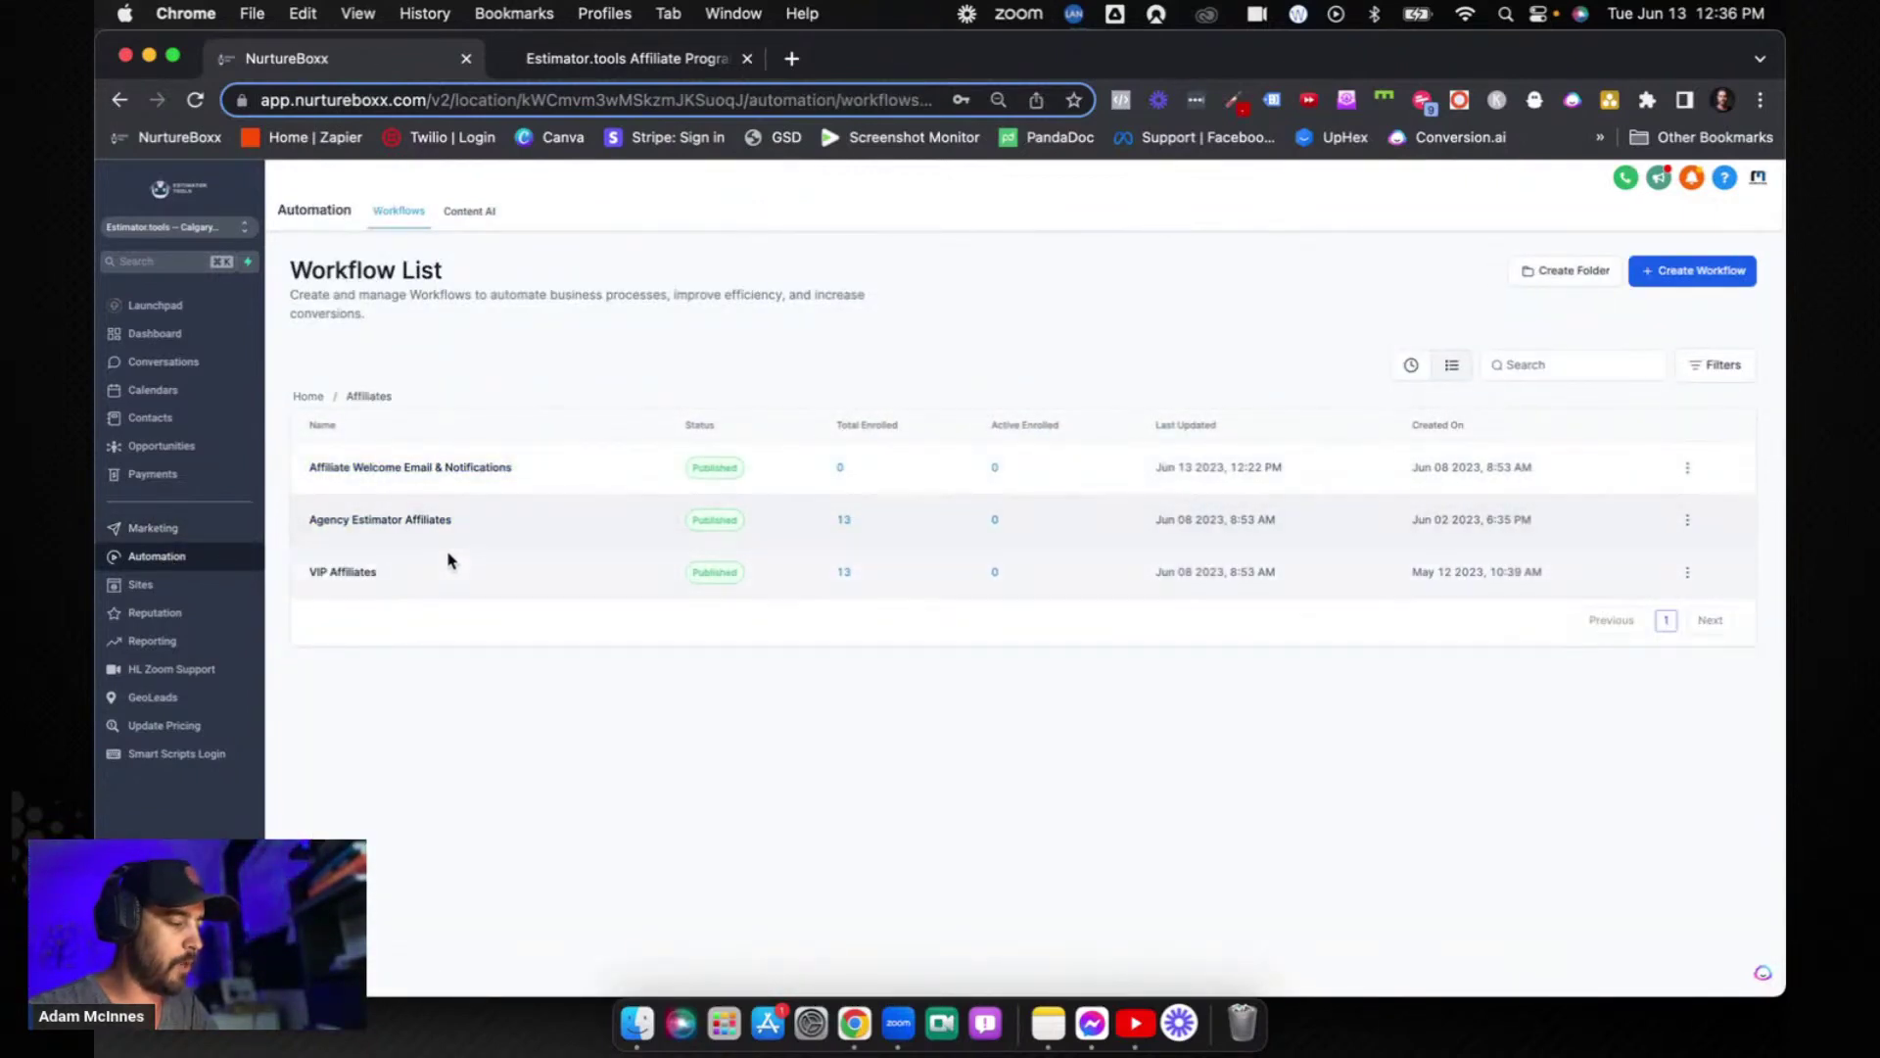
{"action": "left_click", "coordinate": [1688, 571]}
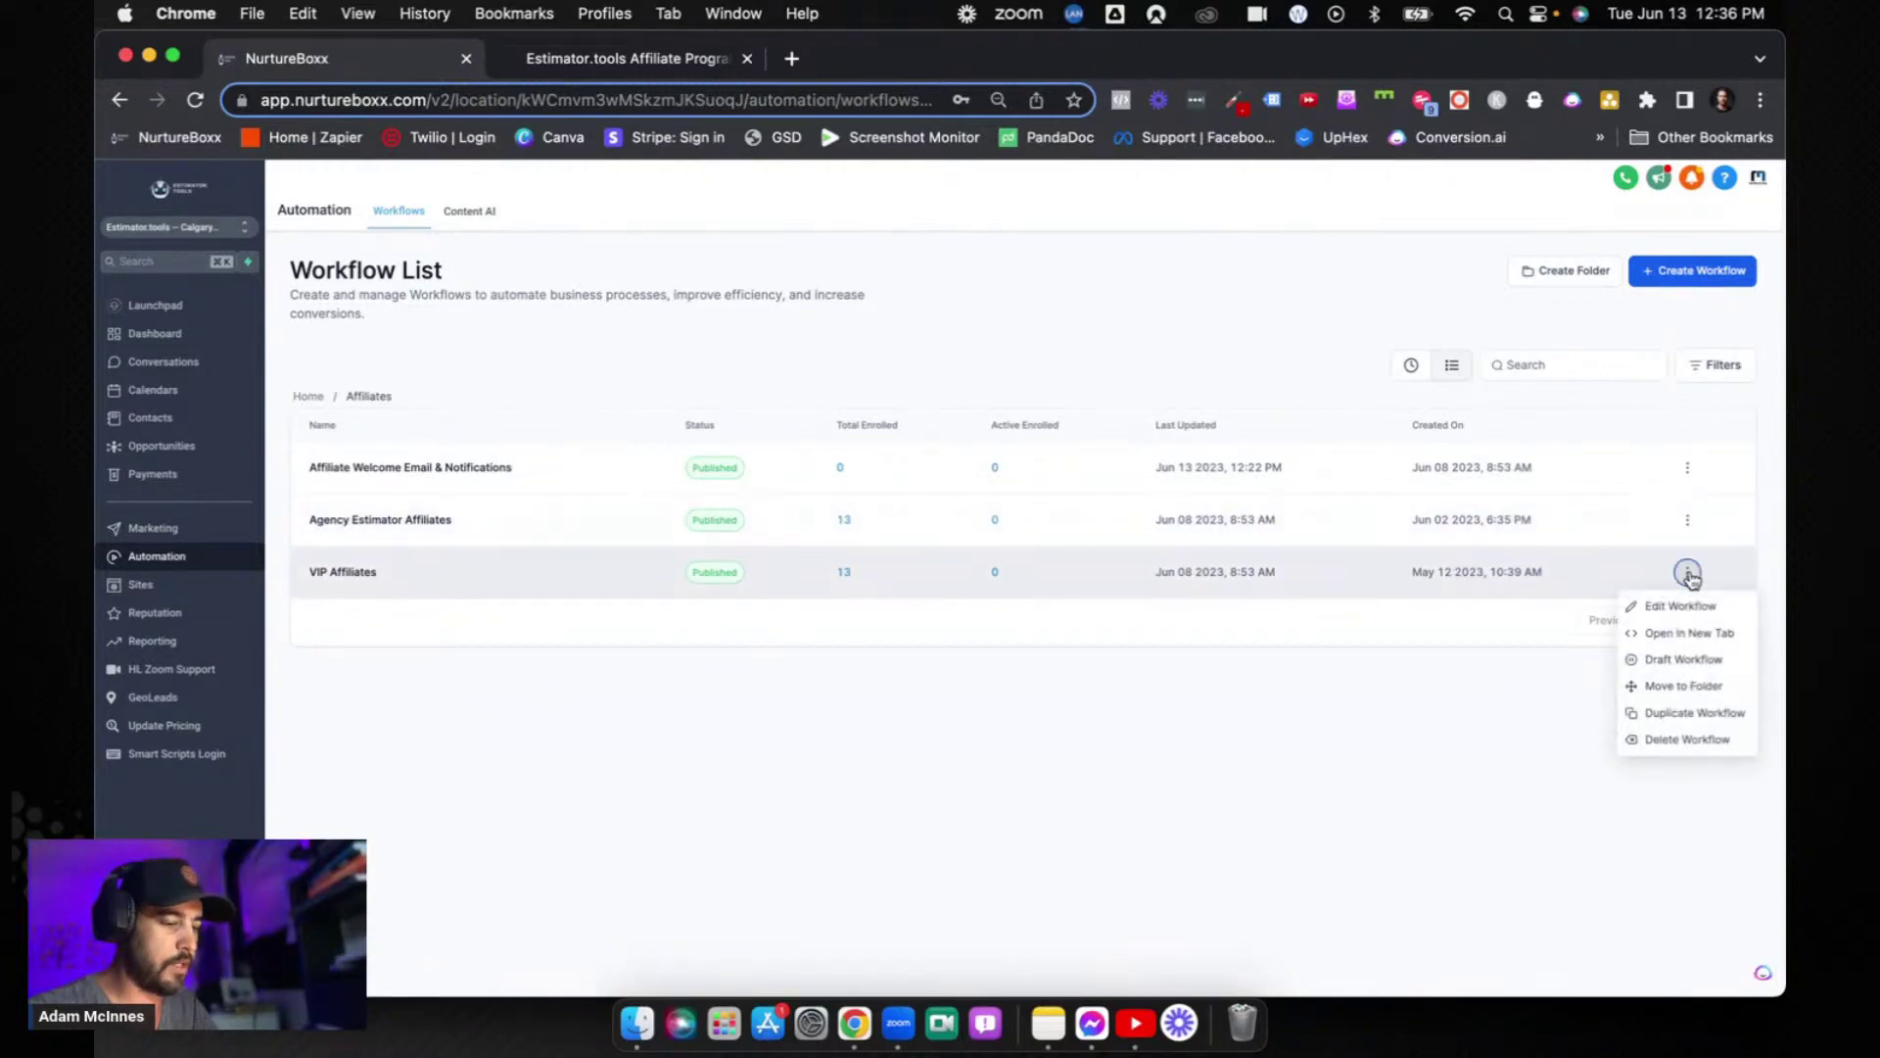
{"action": "left_click", "coordinate": [1665, 713]}
{"action": "left_click", "coordinate": [941, 631]}
{"action": "left_click_drag", "start_coordinate": [960, 632], "coordinate": [816, 637]}
{"action": "type", "text": "Webinar Snapshot Affiliat"}
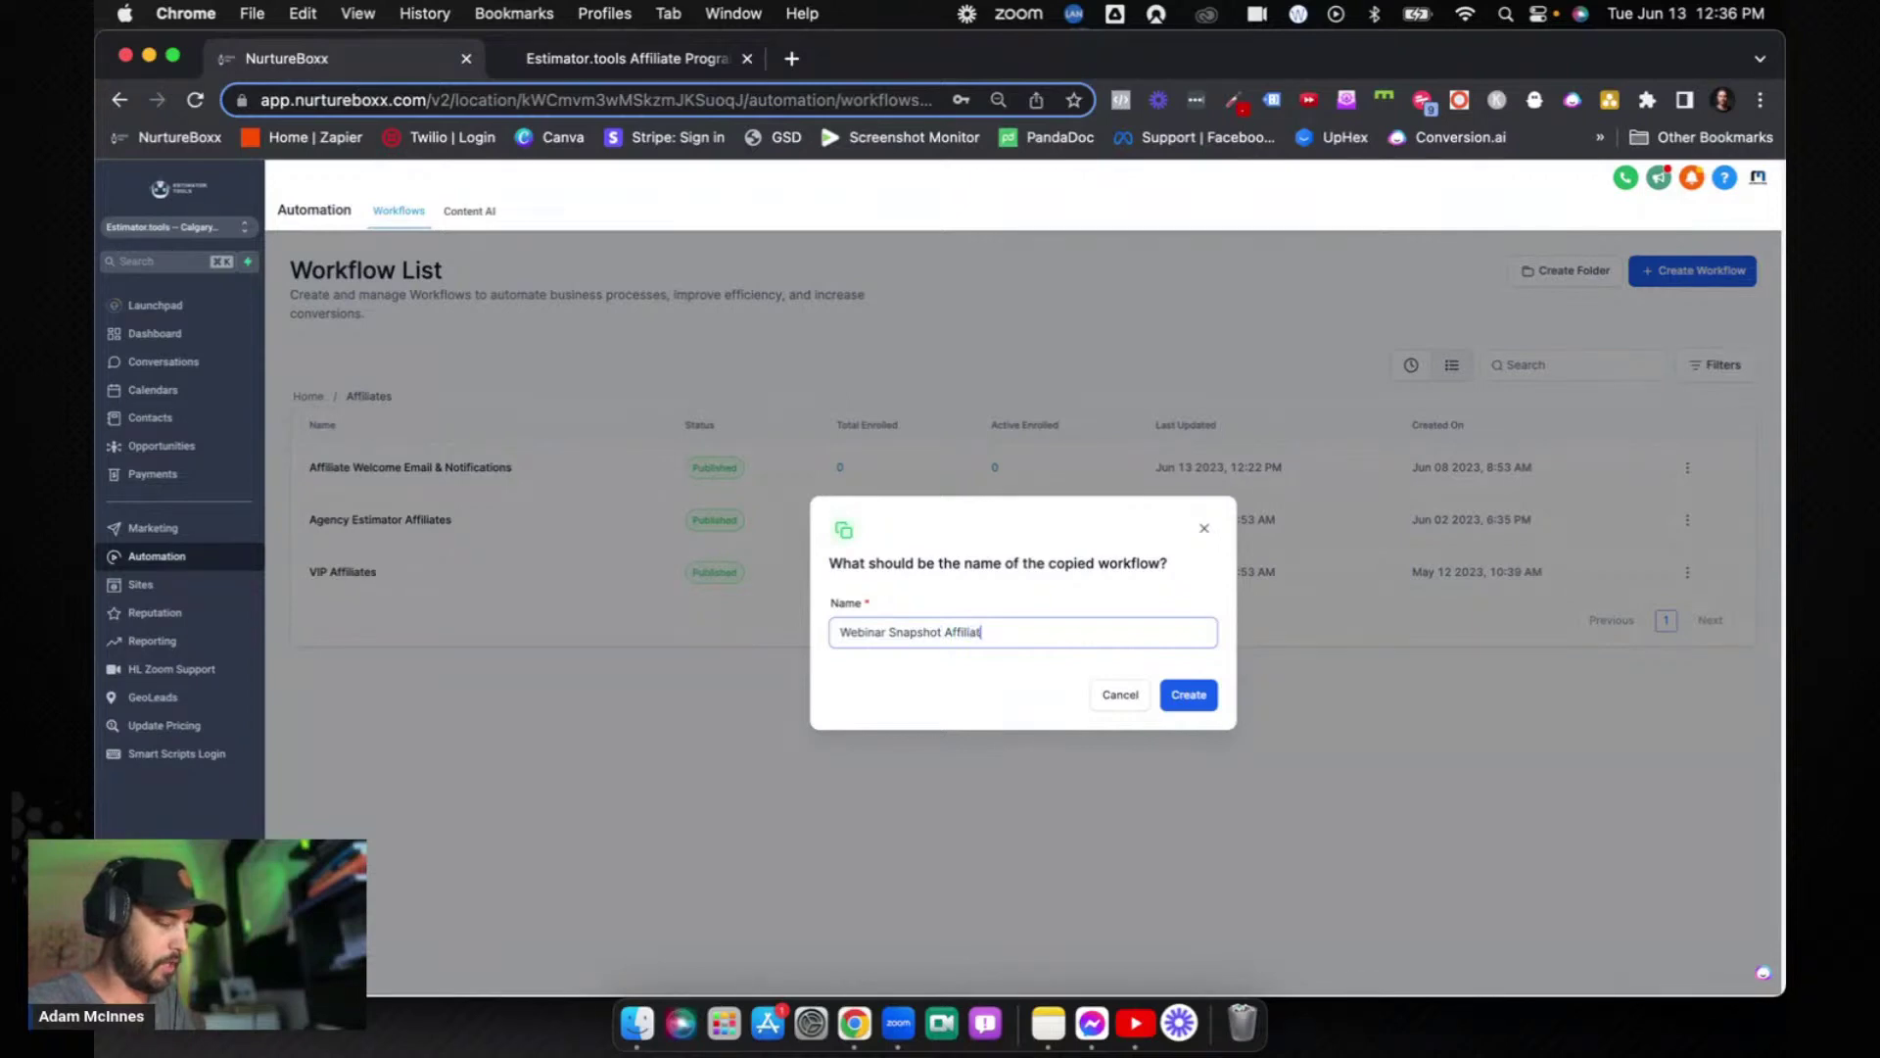
{"action": "left_click", "coordinate": [1185, 697]}
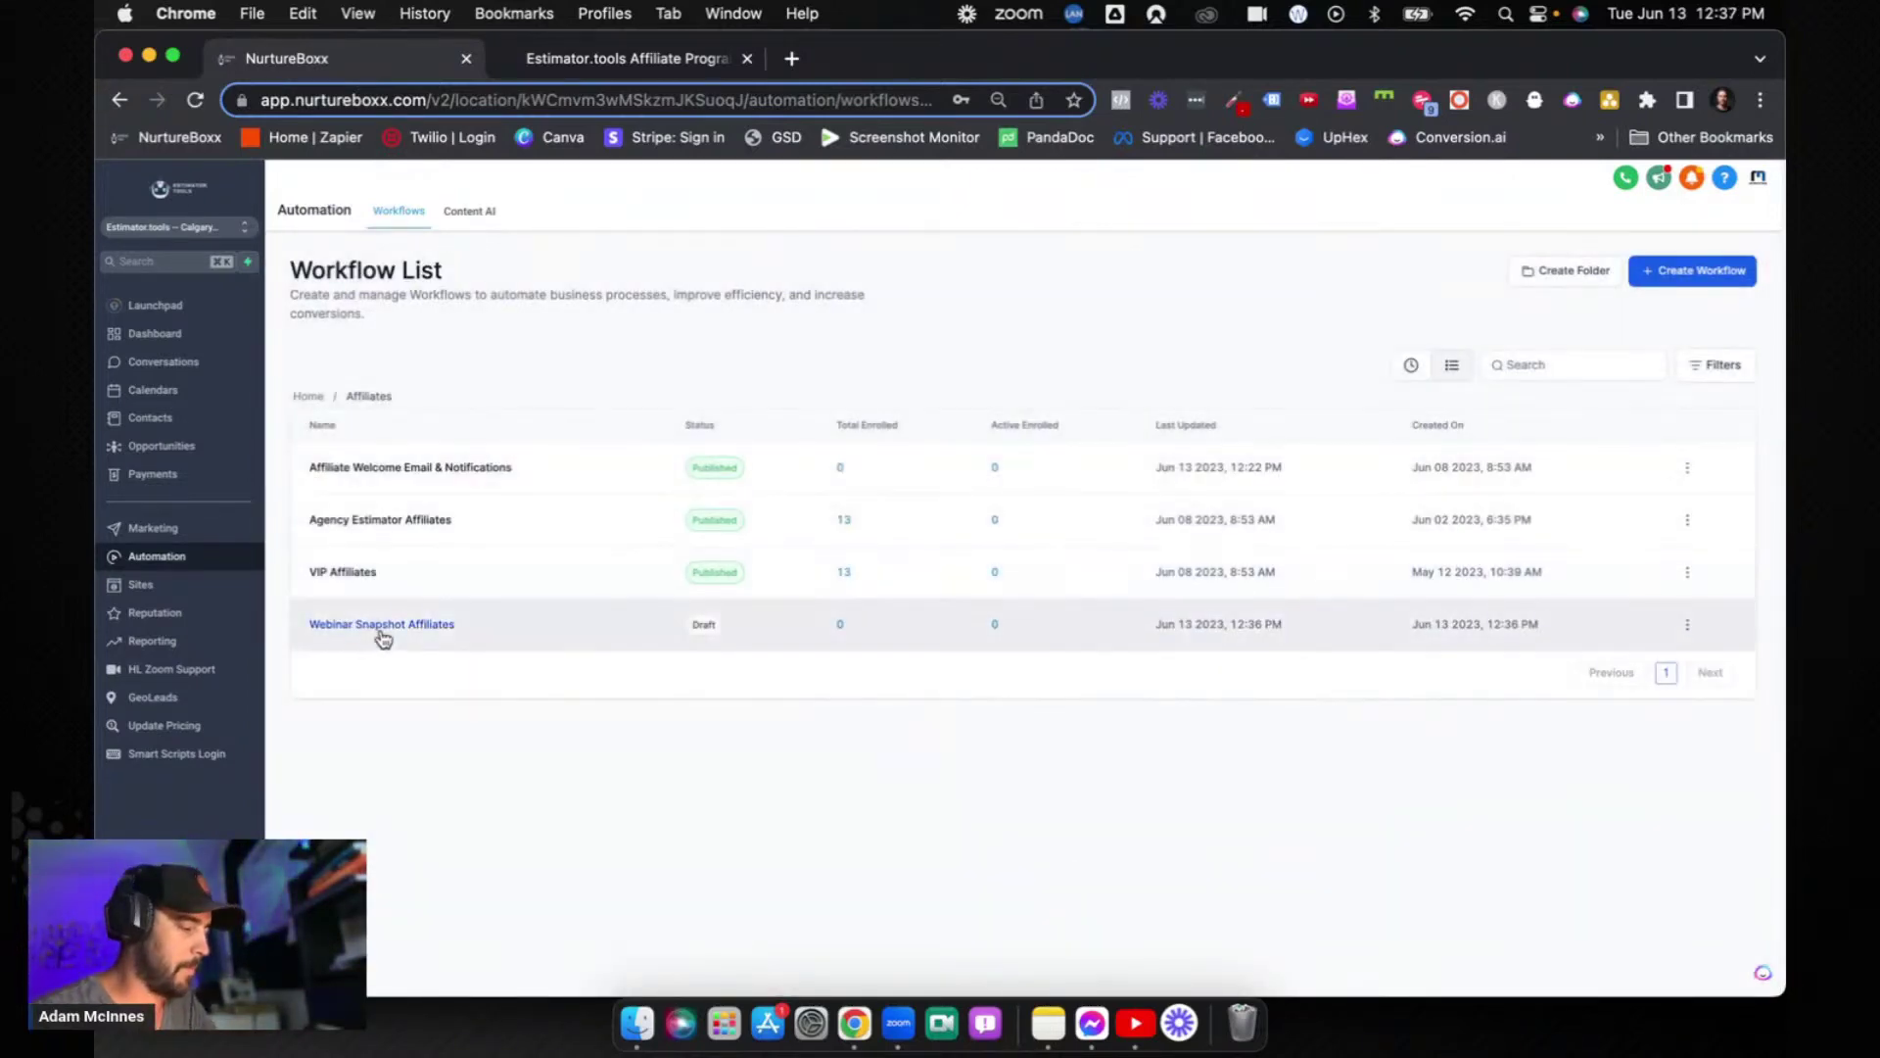
- In the Webinar Snapshot Affiliates workflow, change the form trigger's Affiliate Programs filter to Webinar Snapshot Affiliate and save the trigger
{"action": "left_click", "coordinate": [391, 627]}
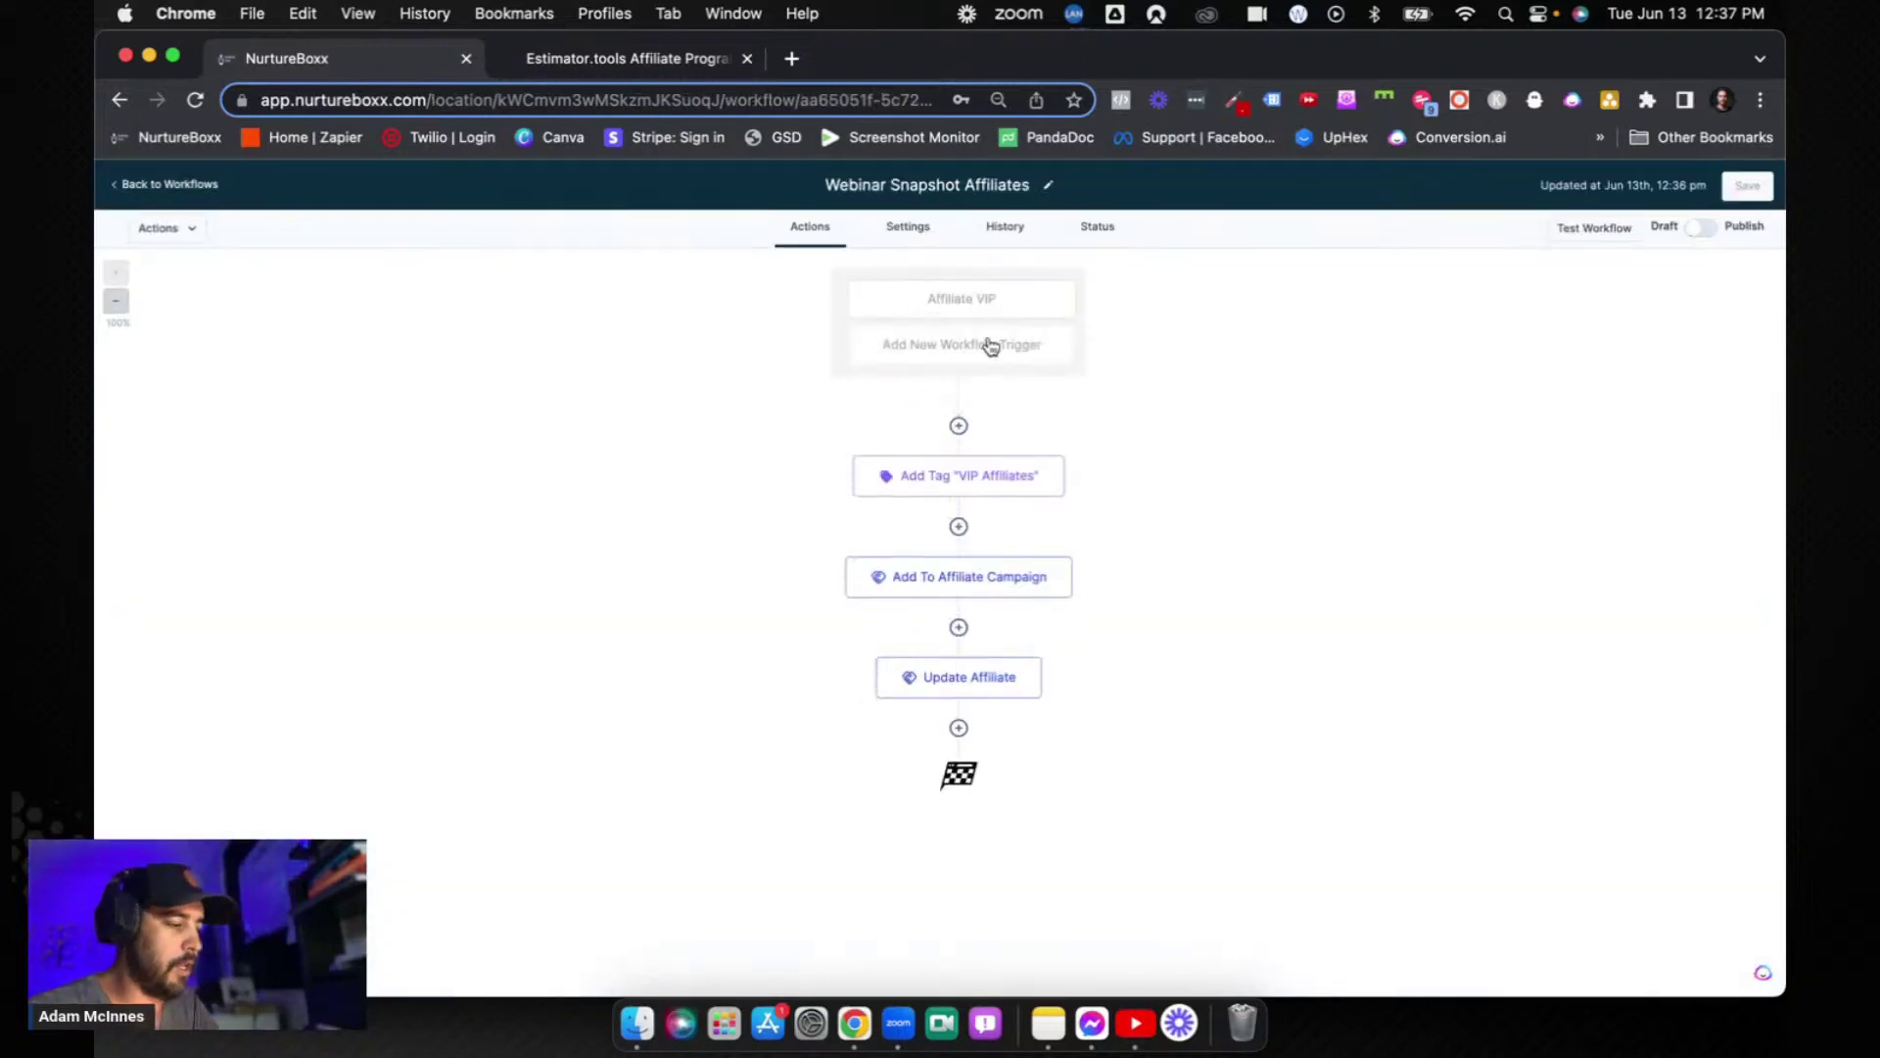
{"action": "left_click", "coordinate": [1003, 309]}
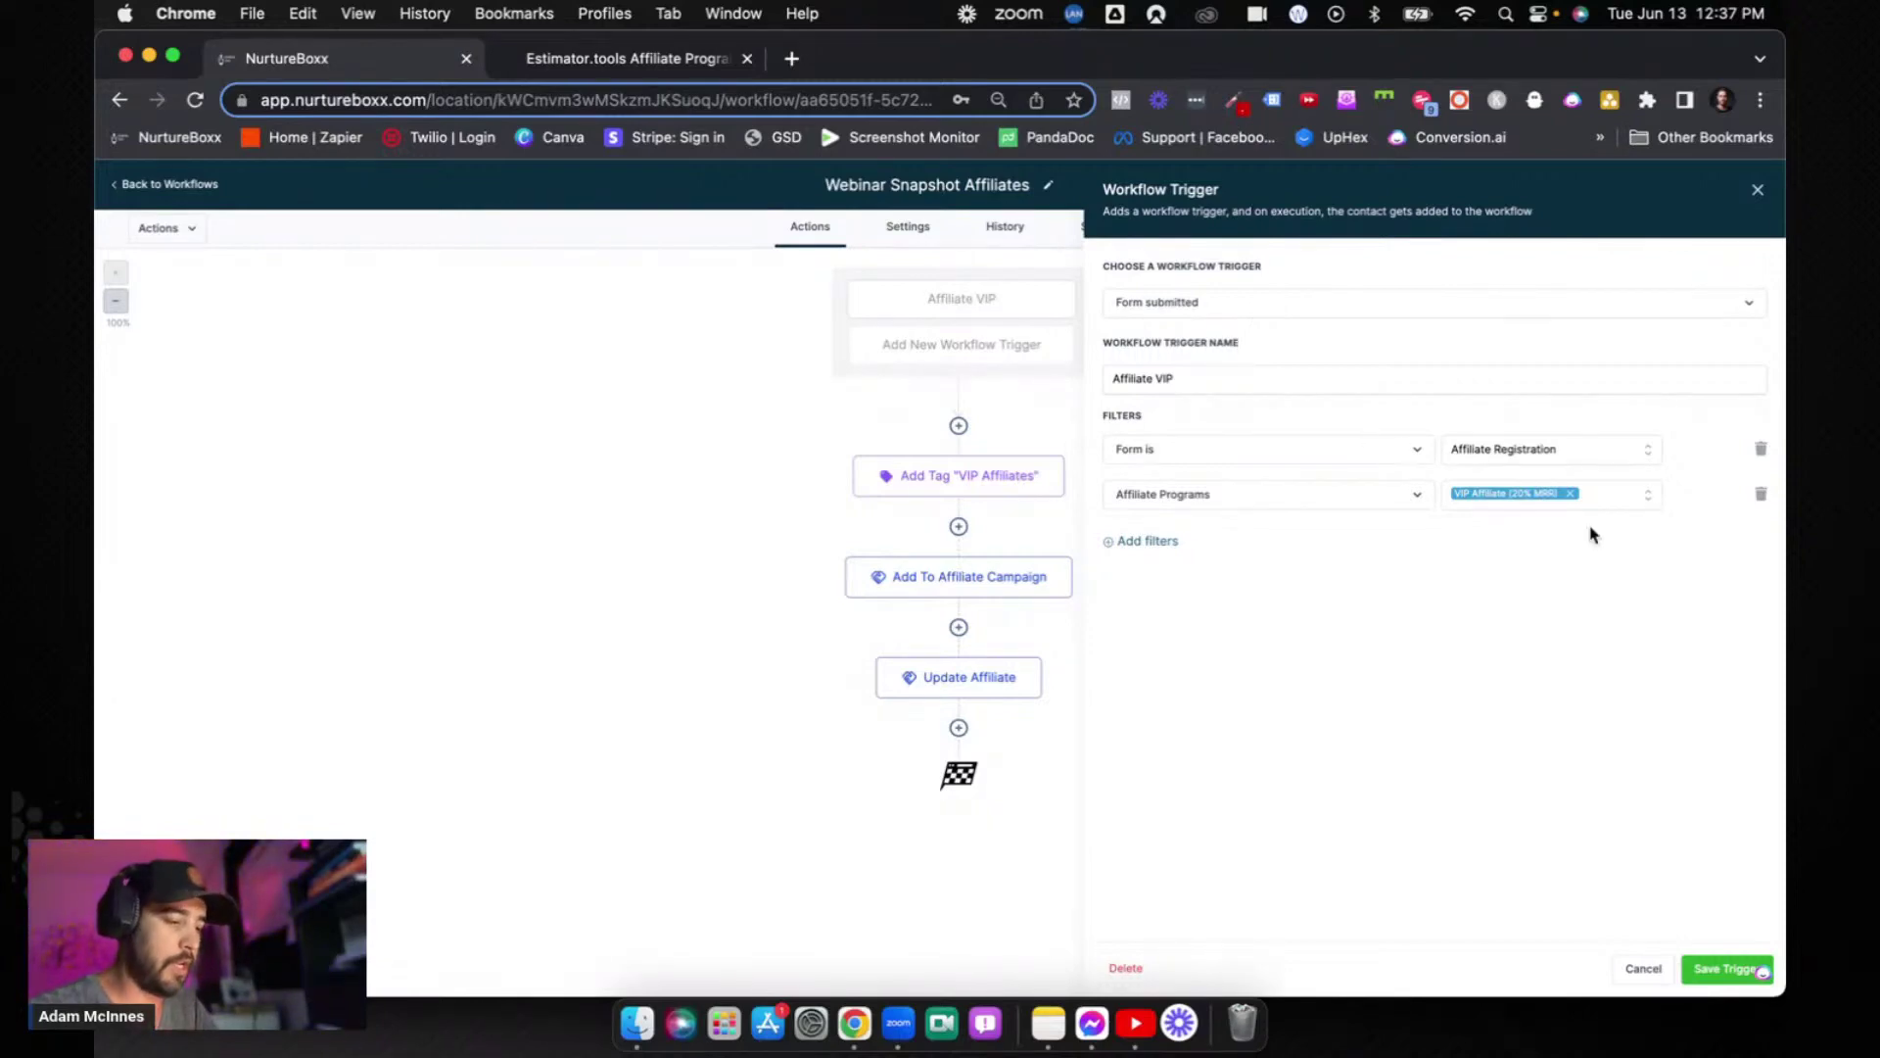
{"action": "left_click", "coordinate": [1572, 495]}
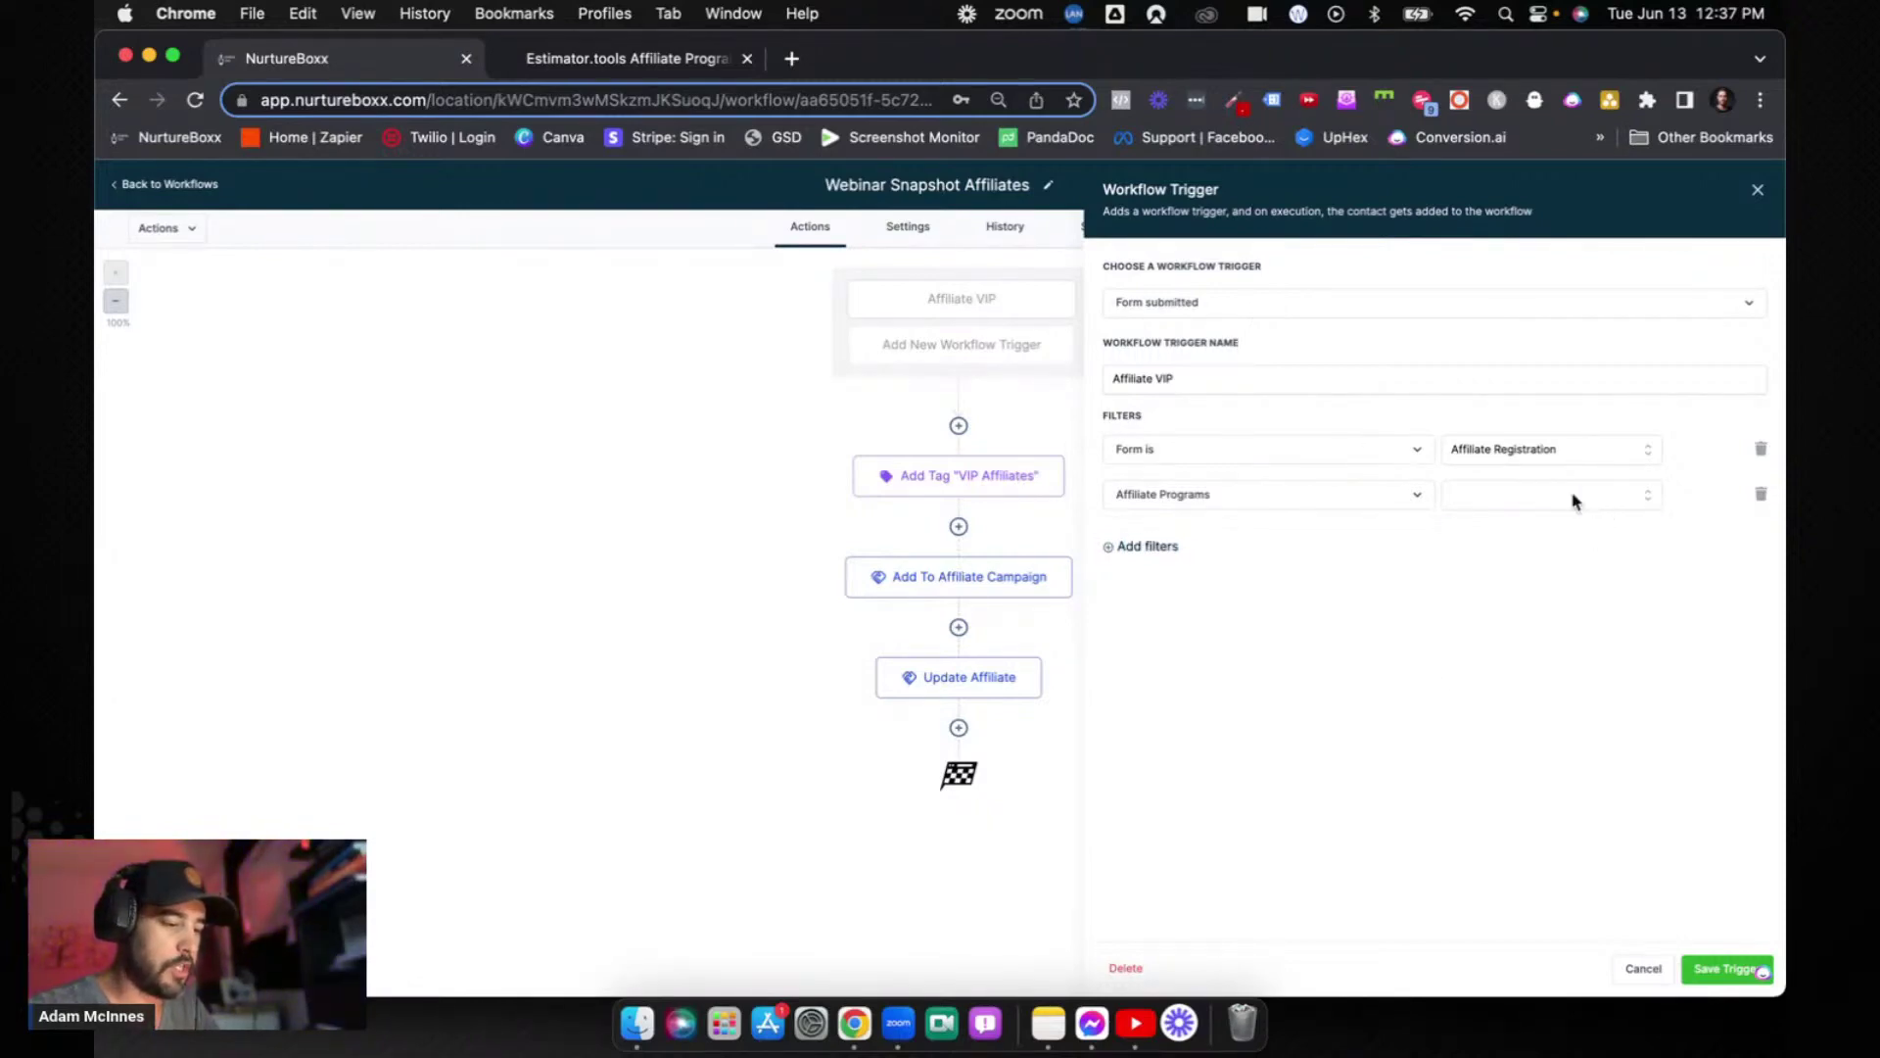
{"action": "left_click", "coordinate": [1572, 495]}
{"action": "left_click", "coordinate": [1461, 657]}
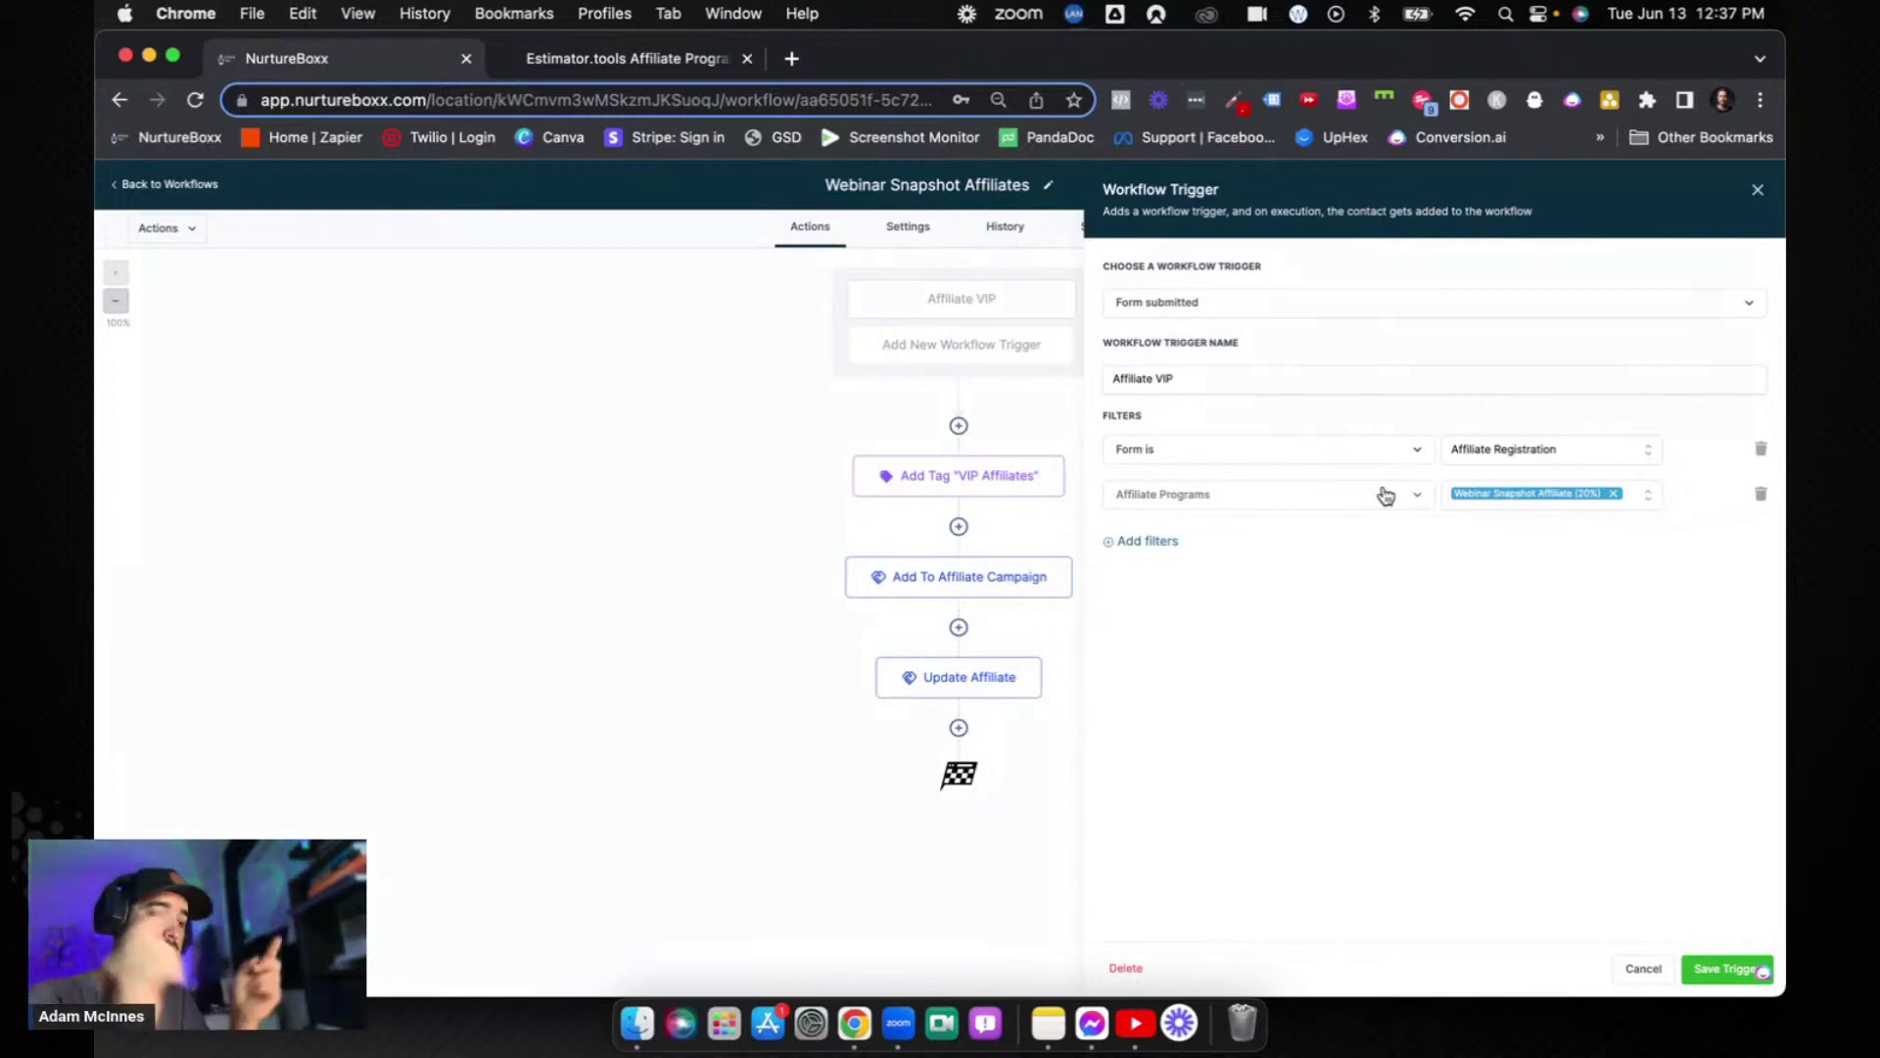
{"action": "left_click", "coordinate": [1691, 967]}
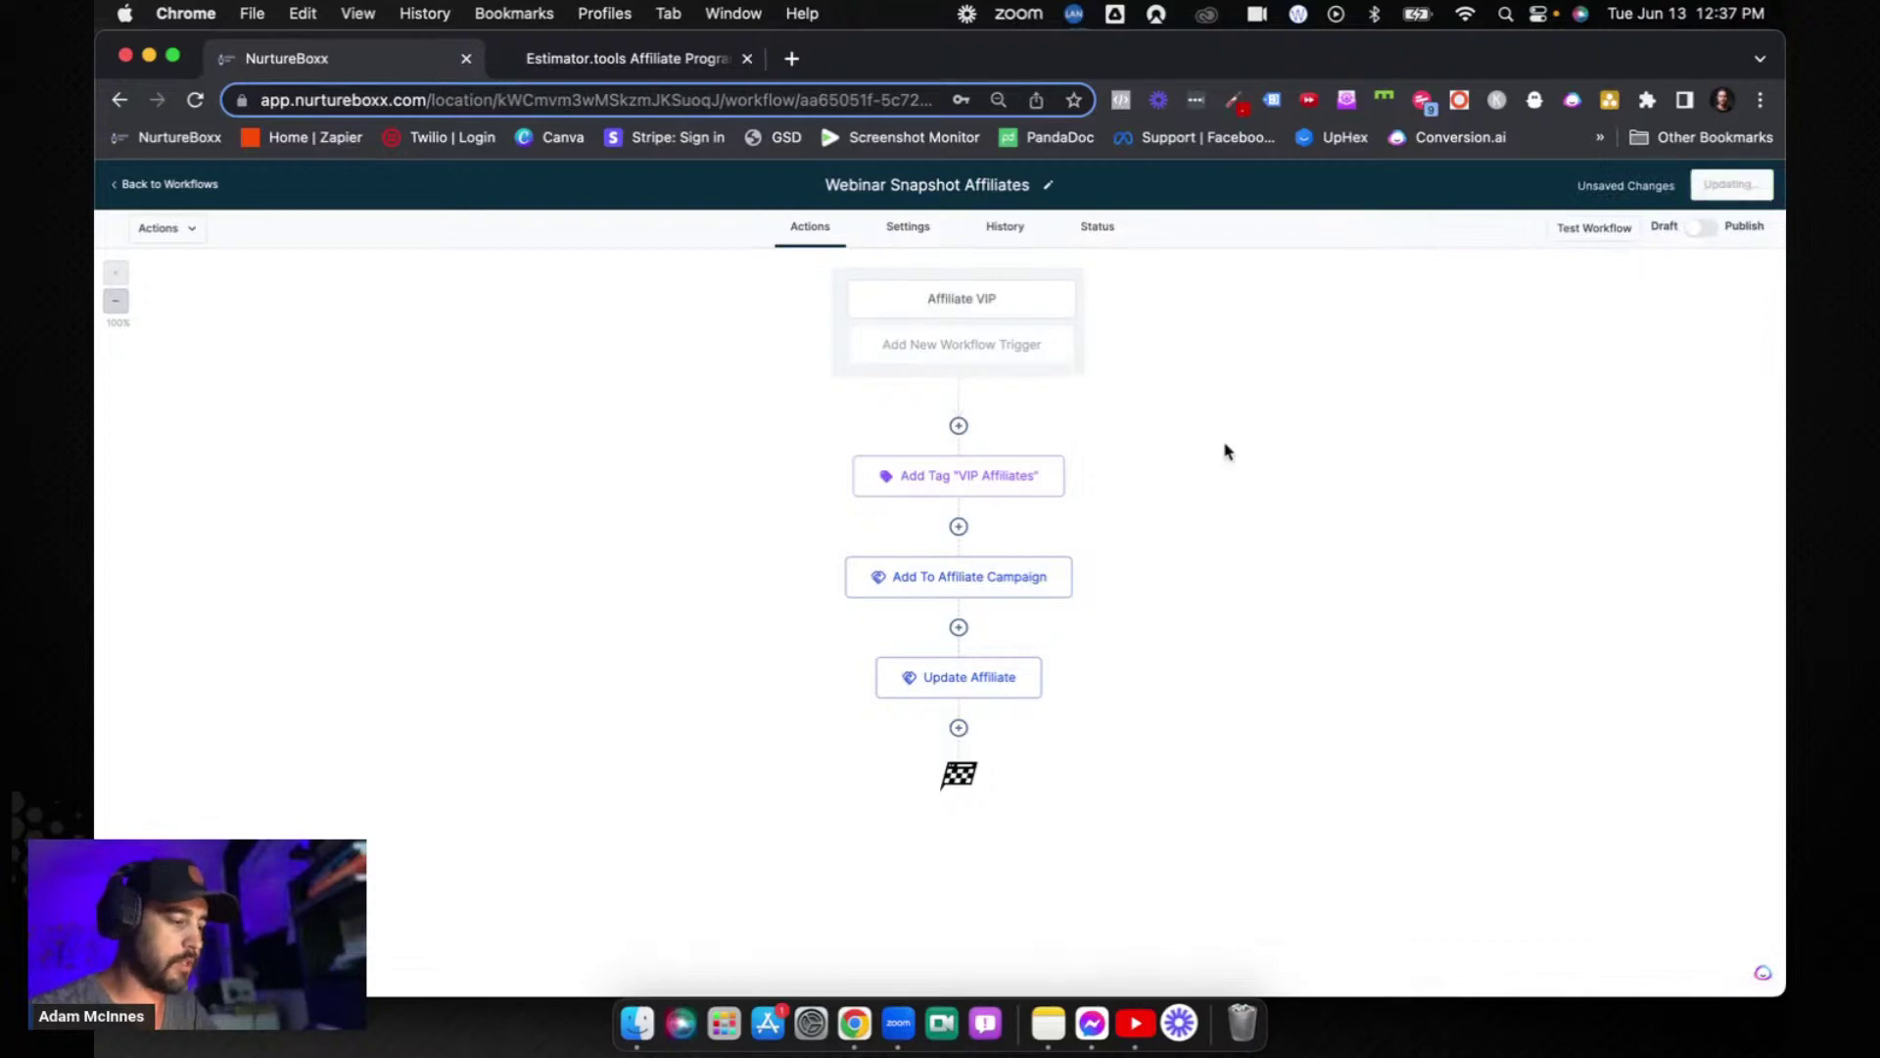
- Replace the tag action's tag with a new "Webinar Snapshot Affiliate" tag and rename the action Add Tag "Webinar Snapshot Affiliate"
{"action": "left_click", "coordinate": [1008, 490]}
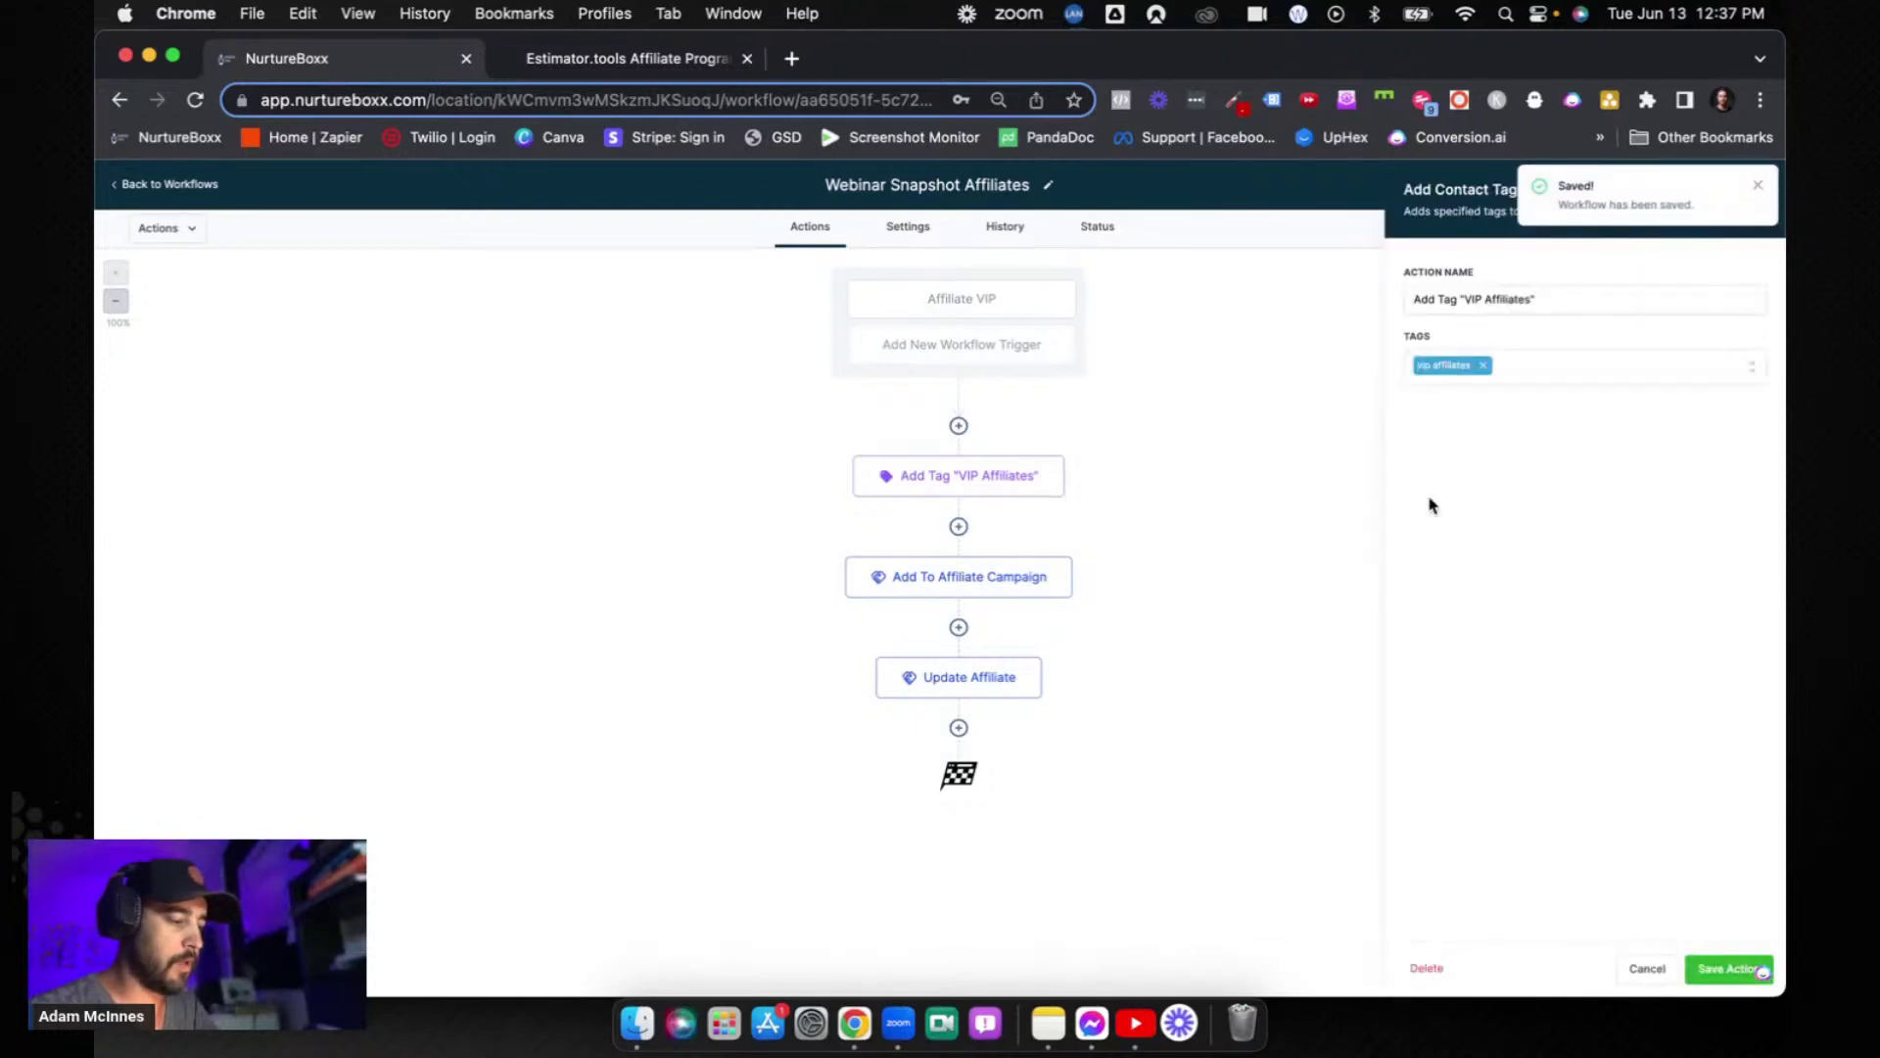
{"action": "left_click", "coordinate": [1484, 366]}
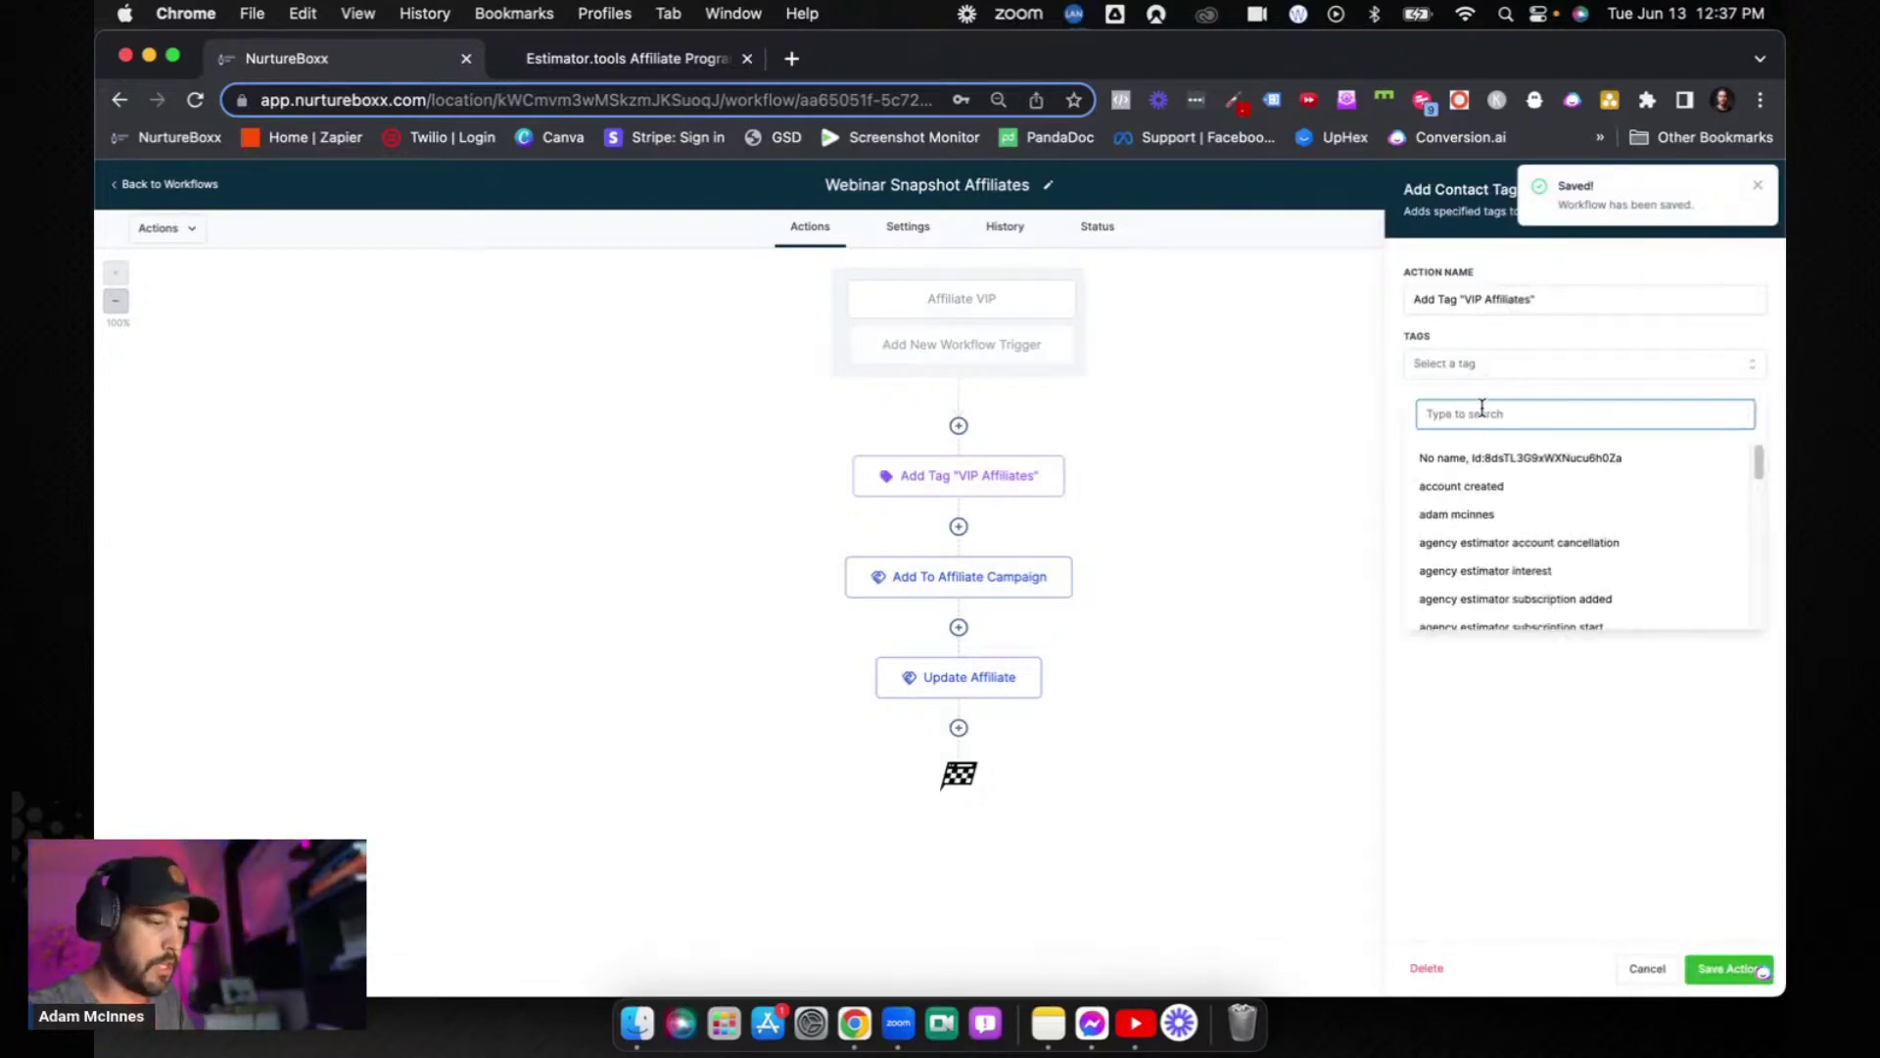
{"action": "type", "text": "Webinar Snapshot Af"}
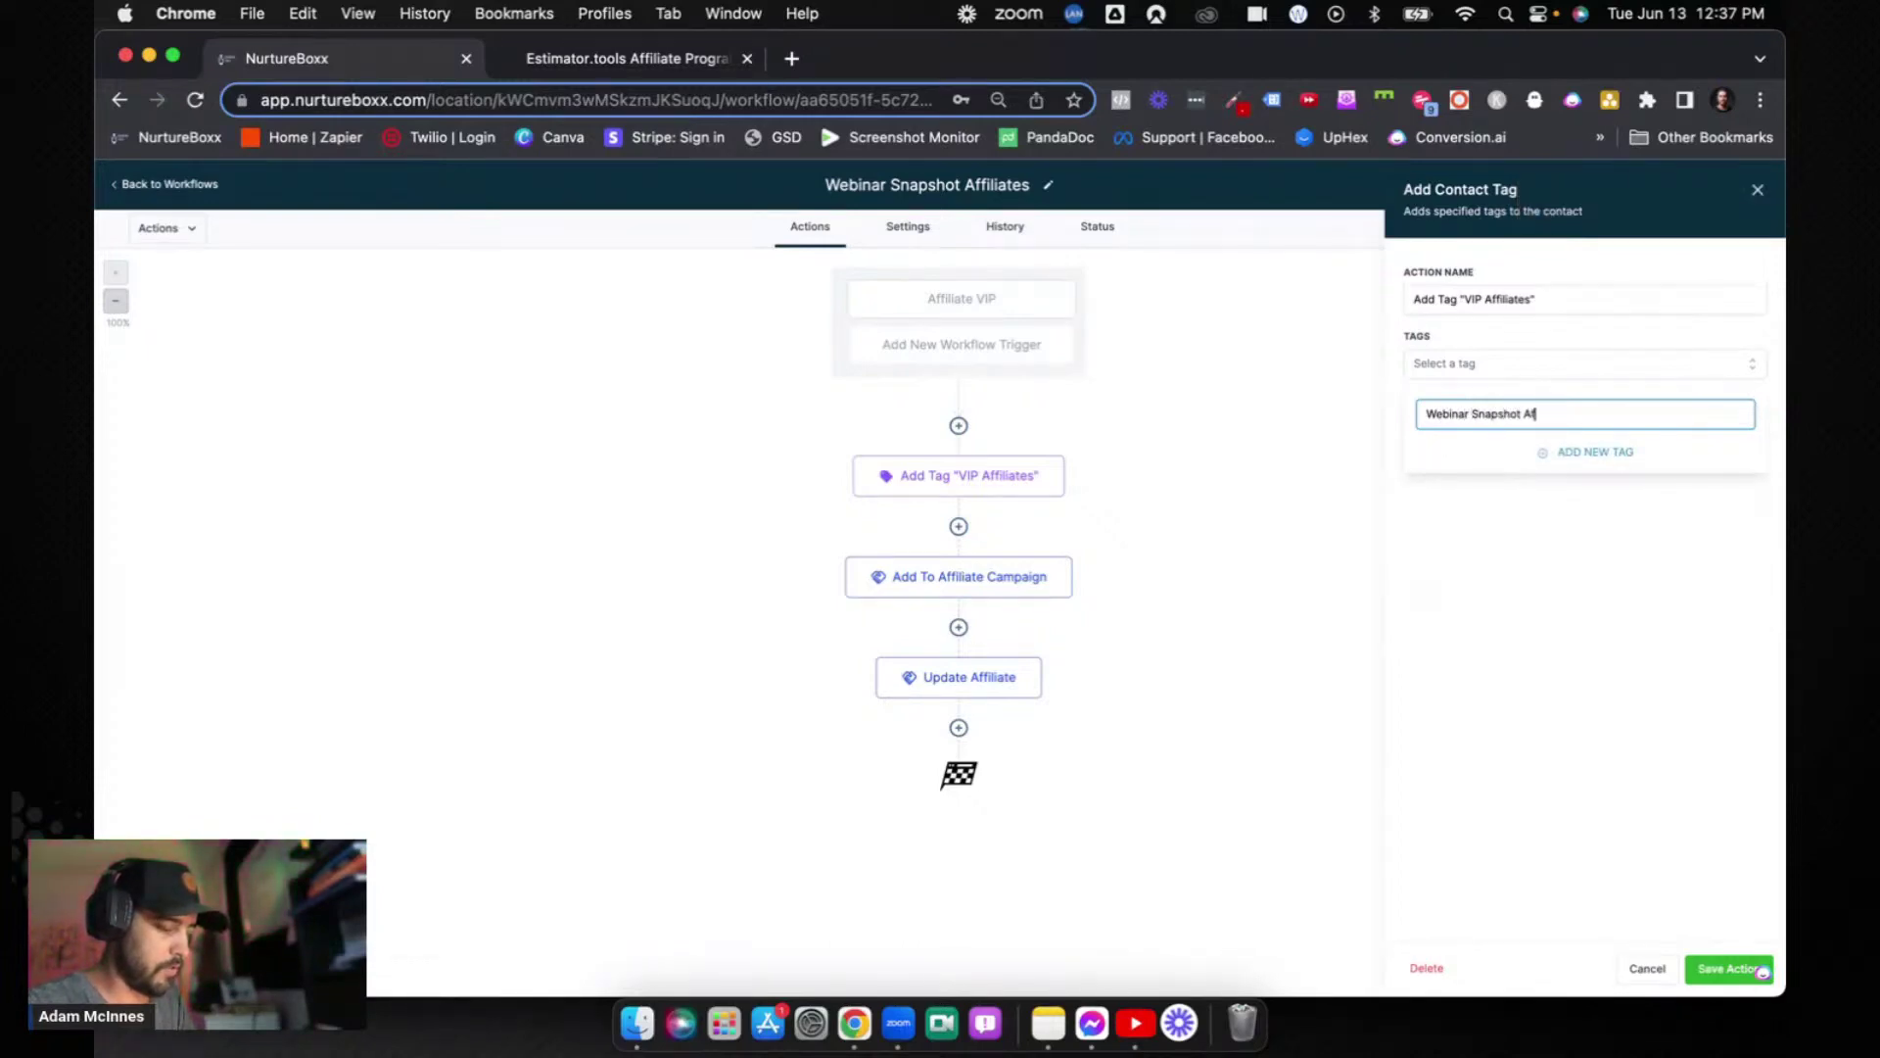
{"action": "type", "text": "filiate"}
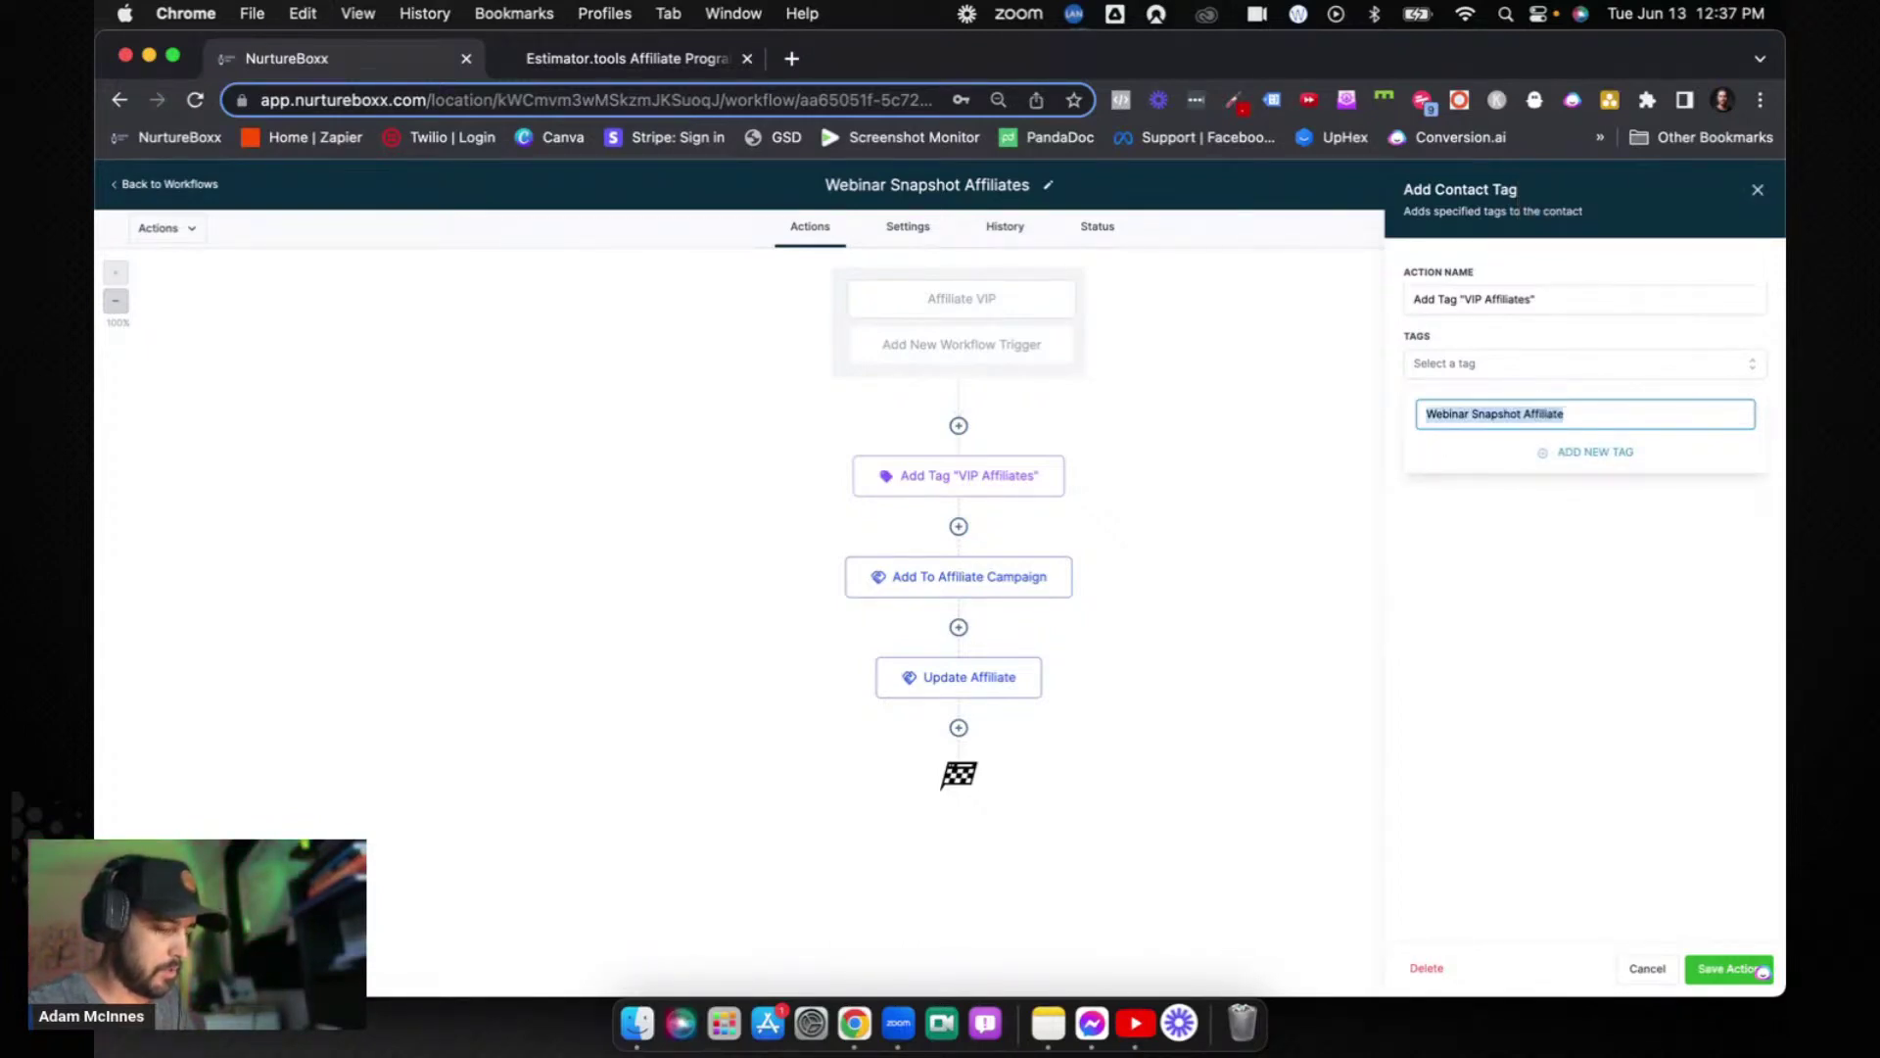
{"action": "left_click", "coordinate": [1555, 452]}
{"action": "left_click_drag", "start_coordinate": [1531, 299], "coordinate": [1468, 303]}
{"action": "type", "text": "Webinar Snapshot Affiliate"}
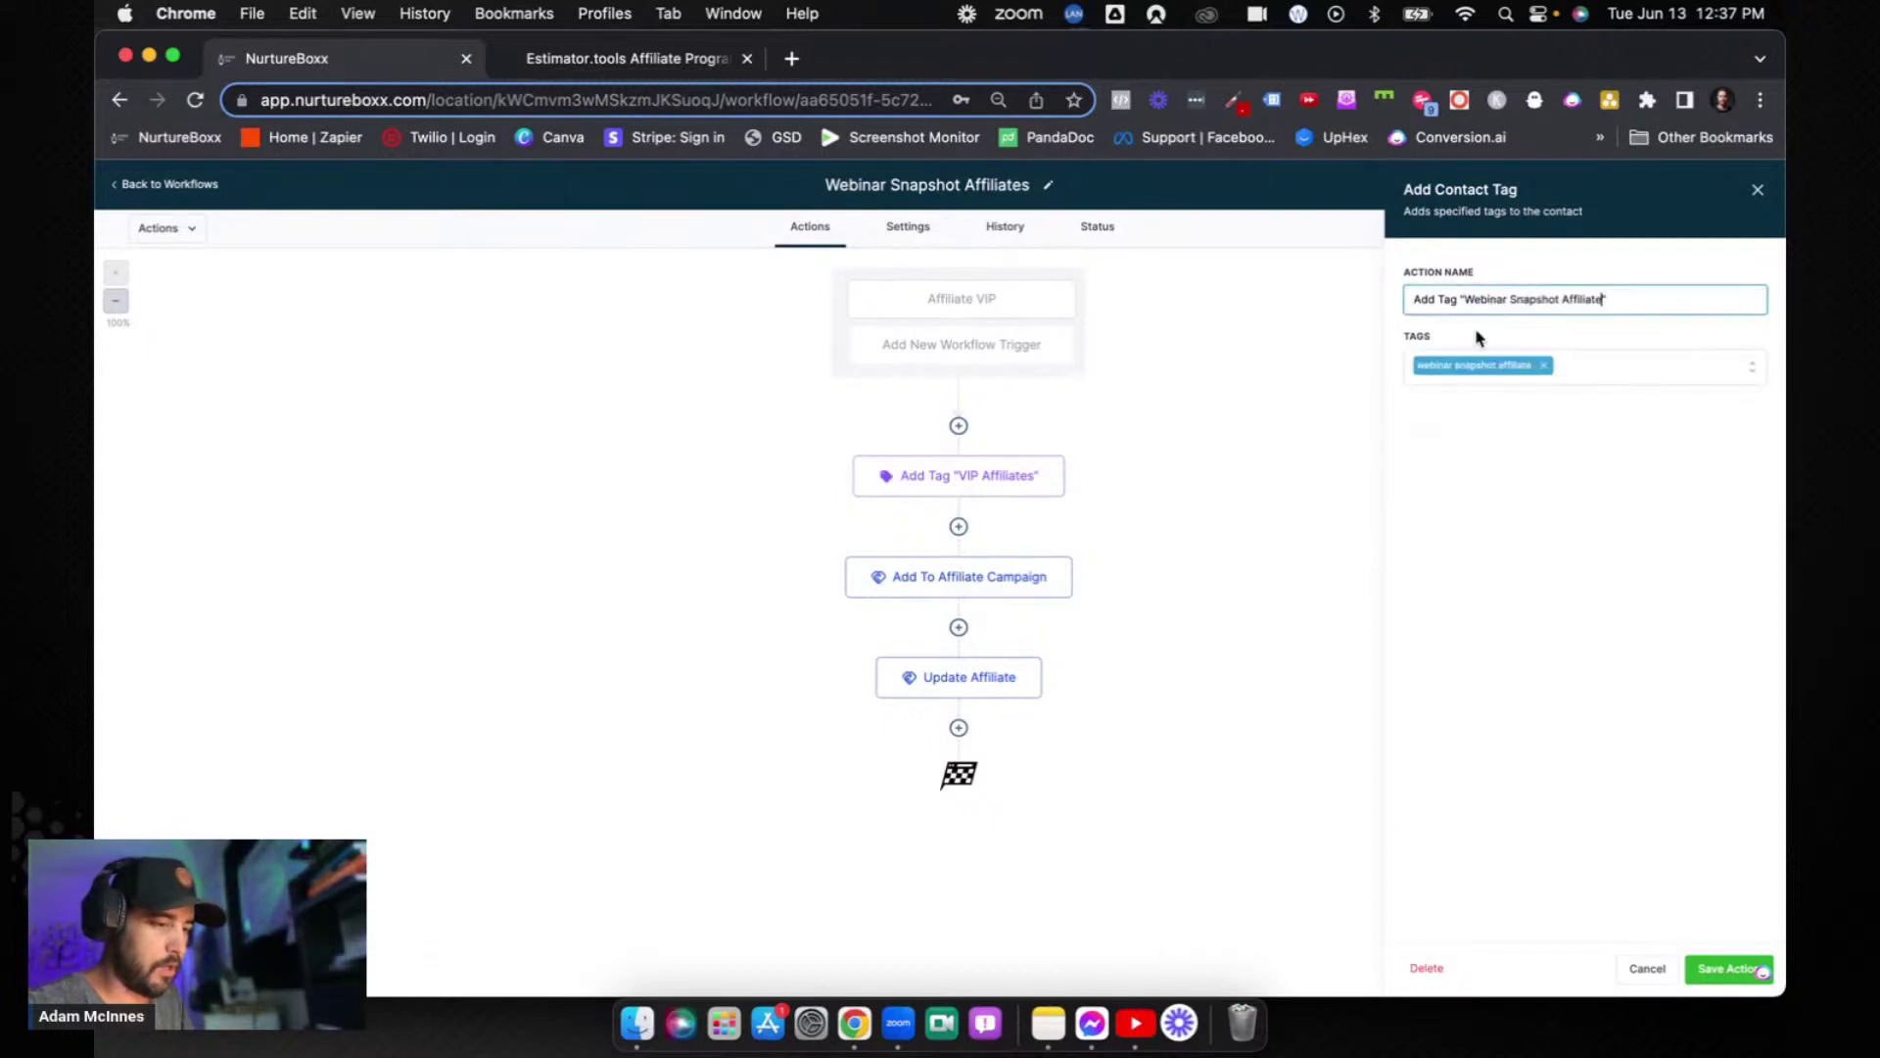
{"action": "left_click", "coordinate": [1704, 977]}
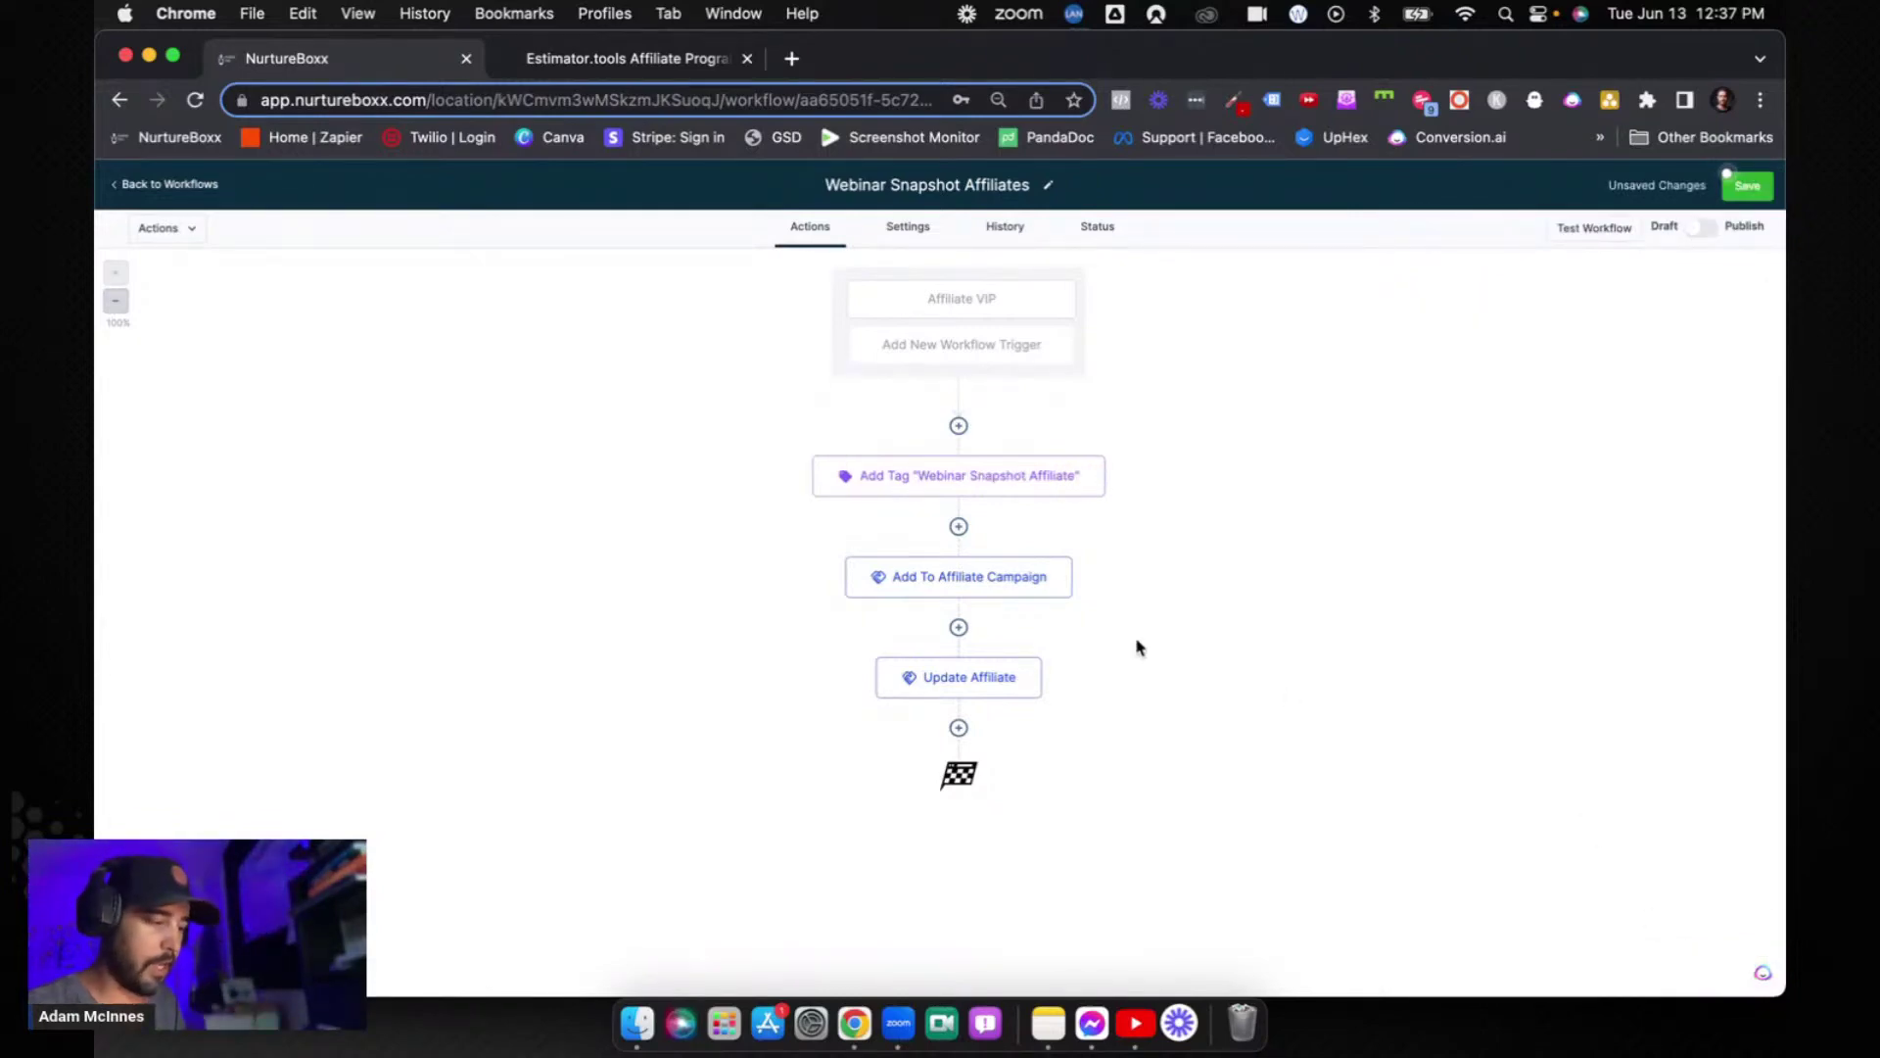
- Set the Add To Affiliate Campaign action's campaign to Webinar Snapshot Affiliate and save the action
{"action": "left_click", "coordinate": [1019, 585]}
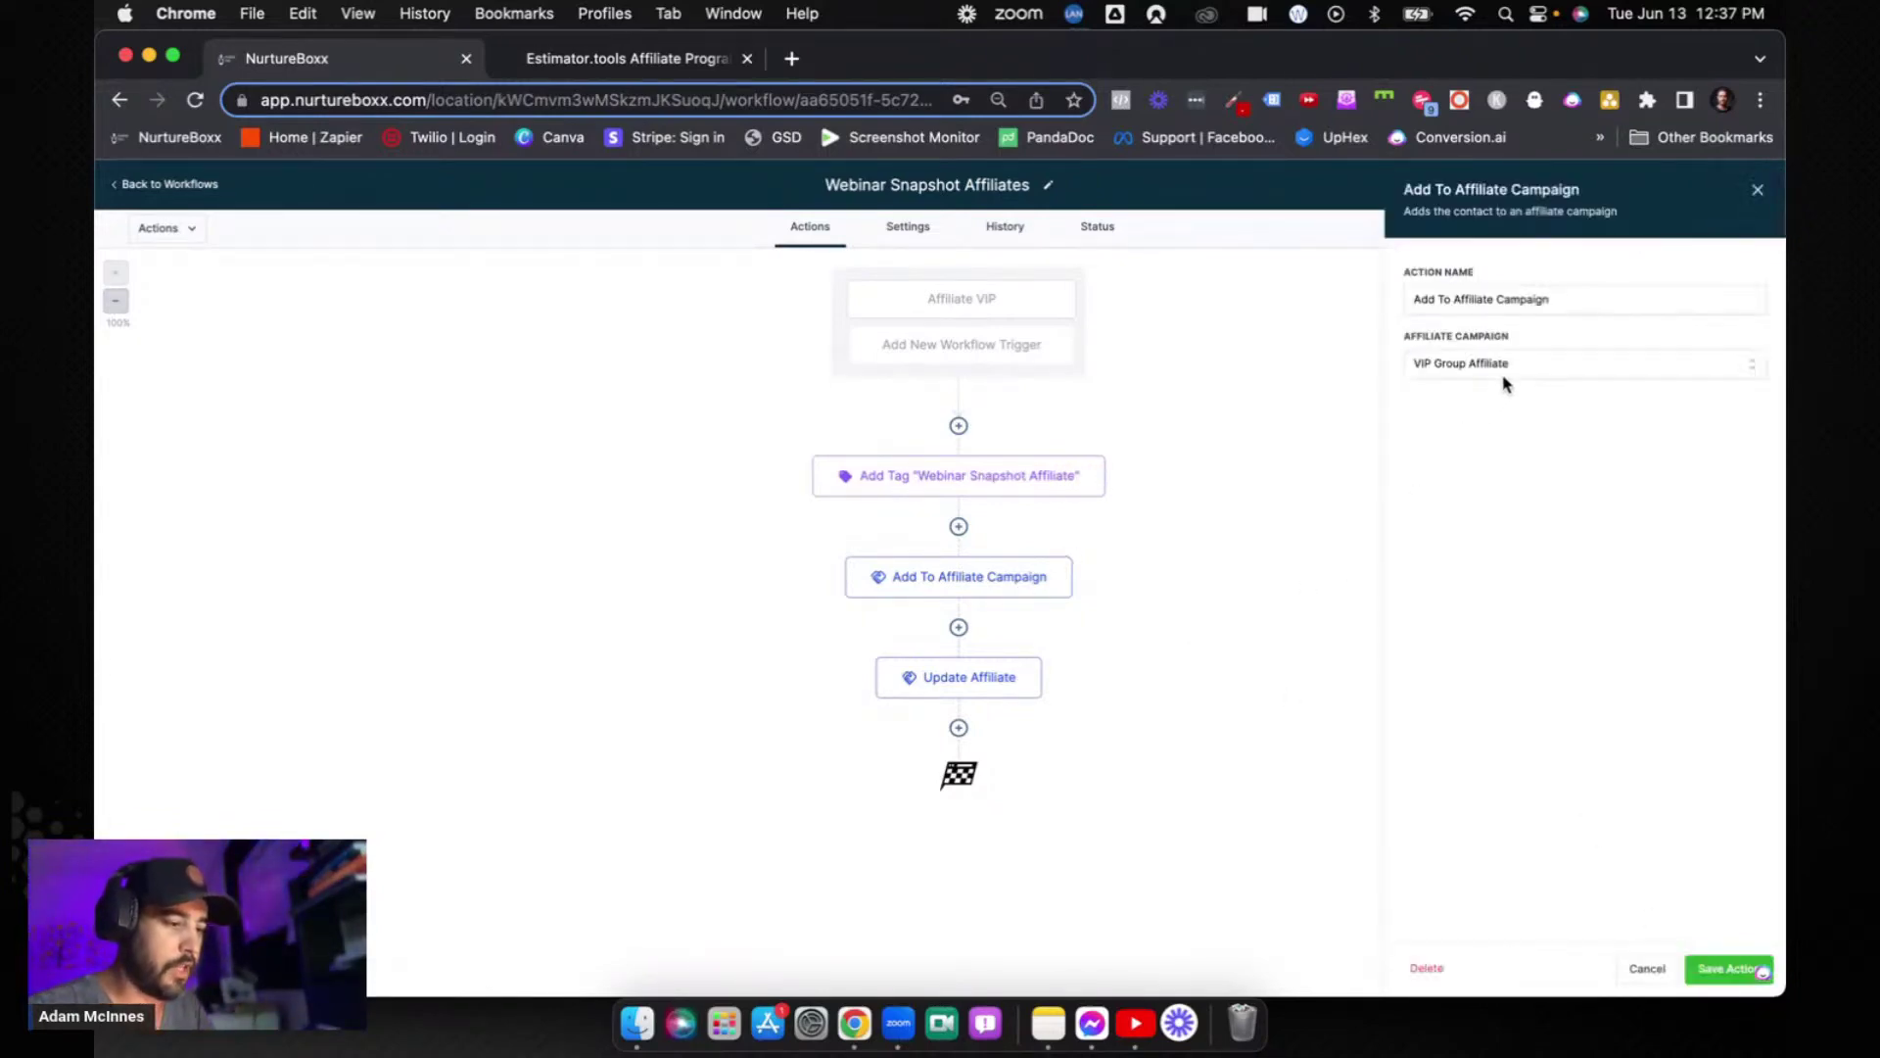
{"action": "left_click", "coordinate": [1510, 365]}
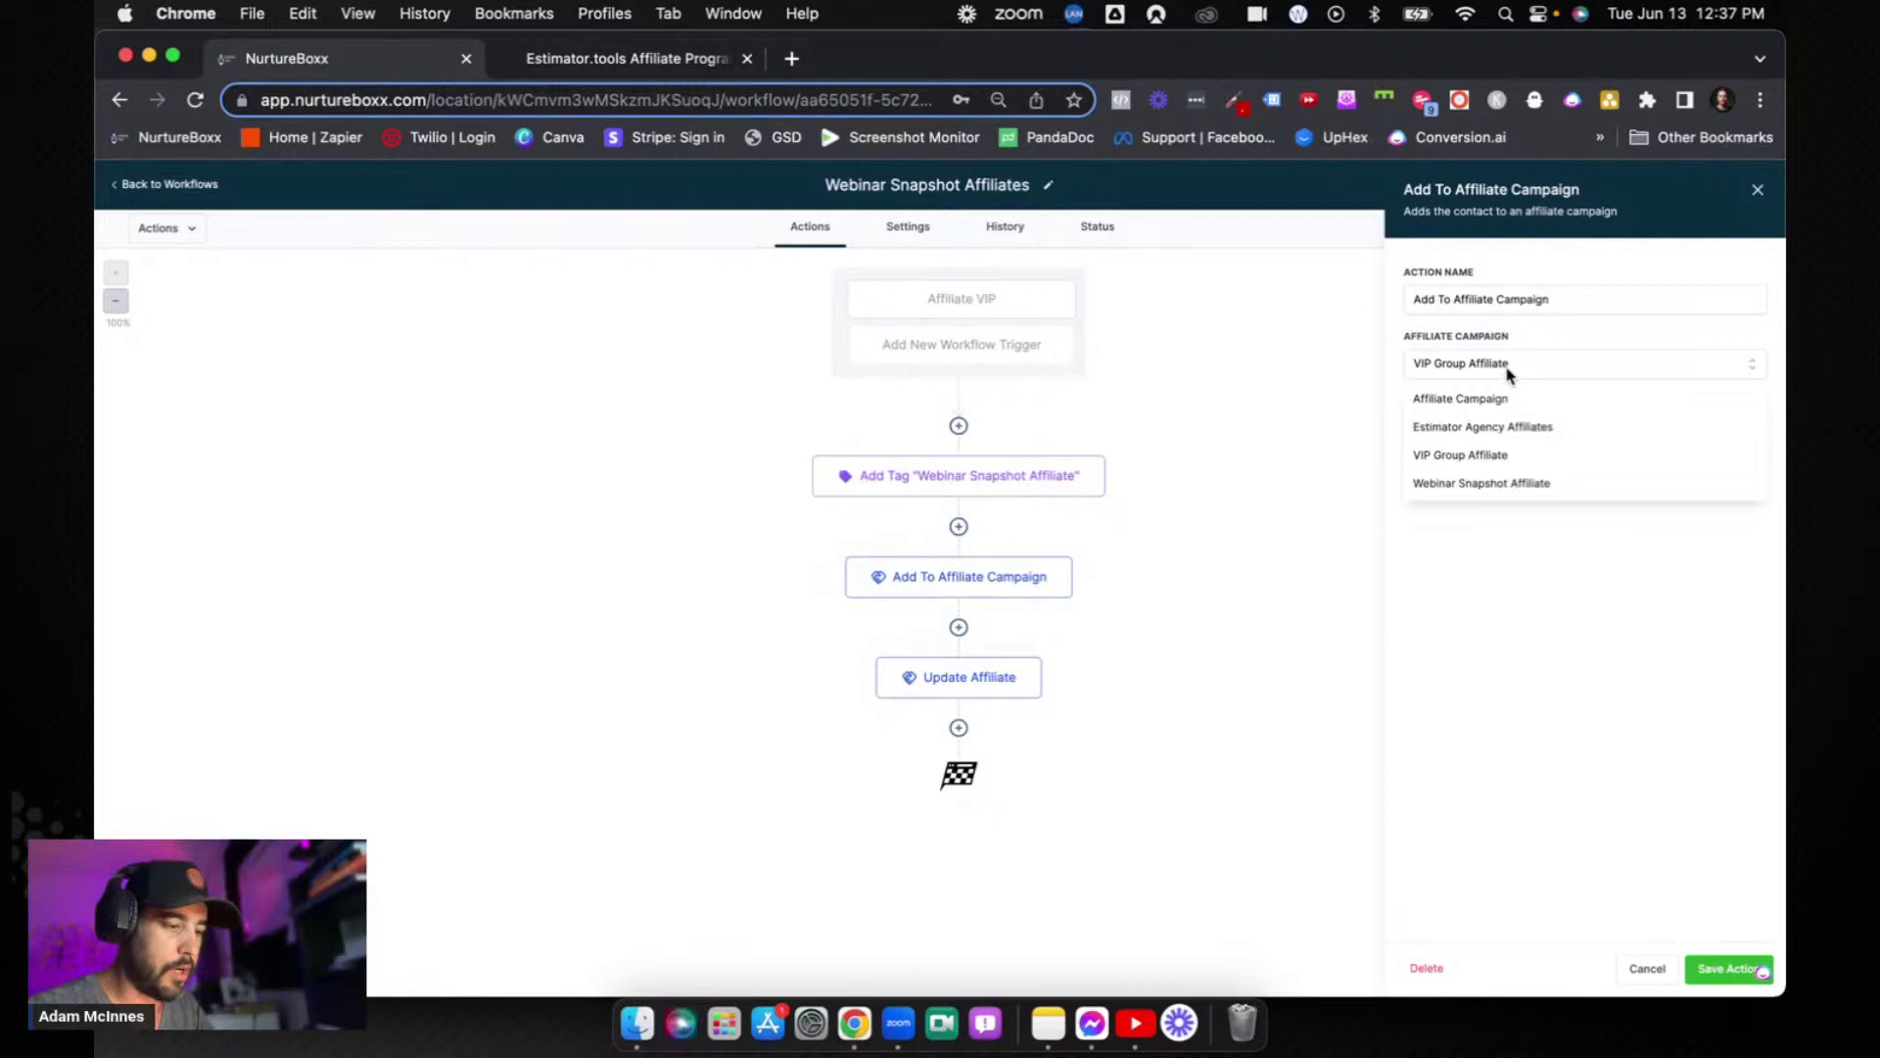
{"action": "left_click", "coordinate": [1487, 483]}
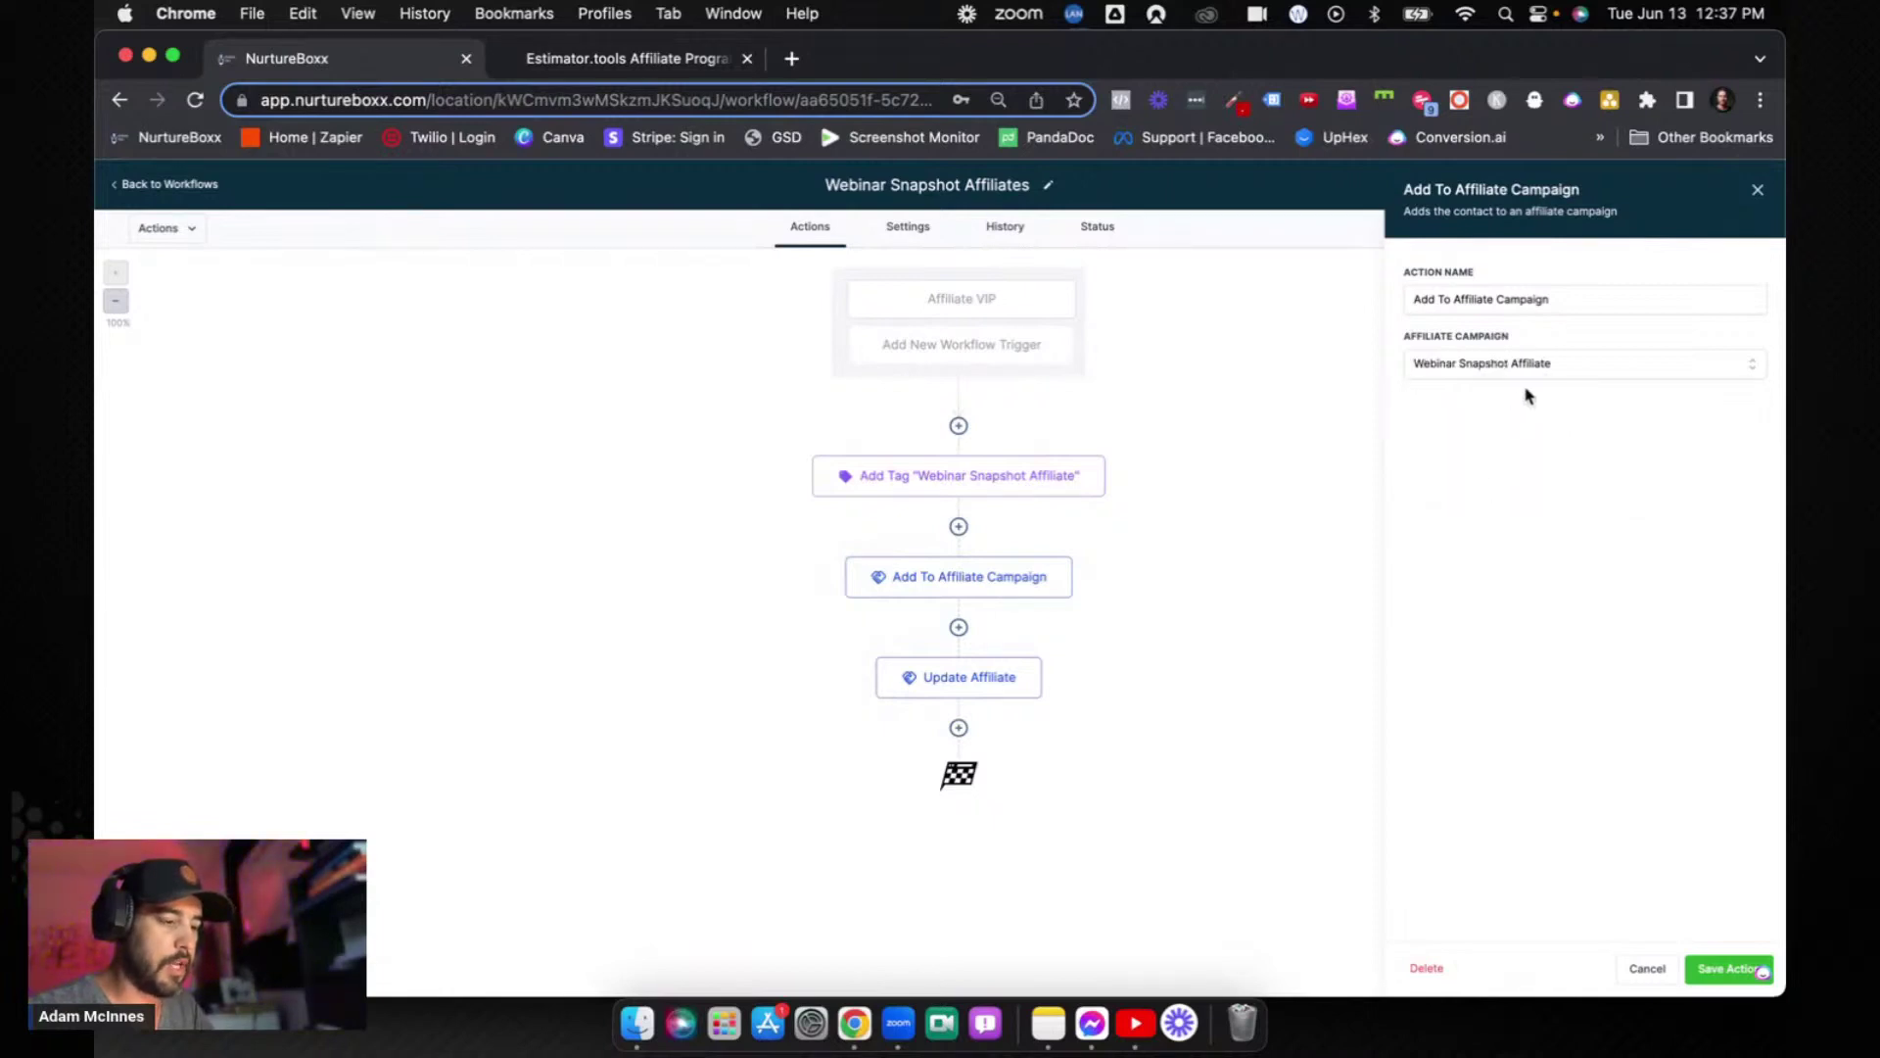
{"action": "left_click", "coordinate": [1718, 968]}
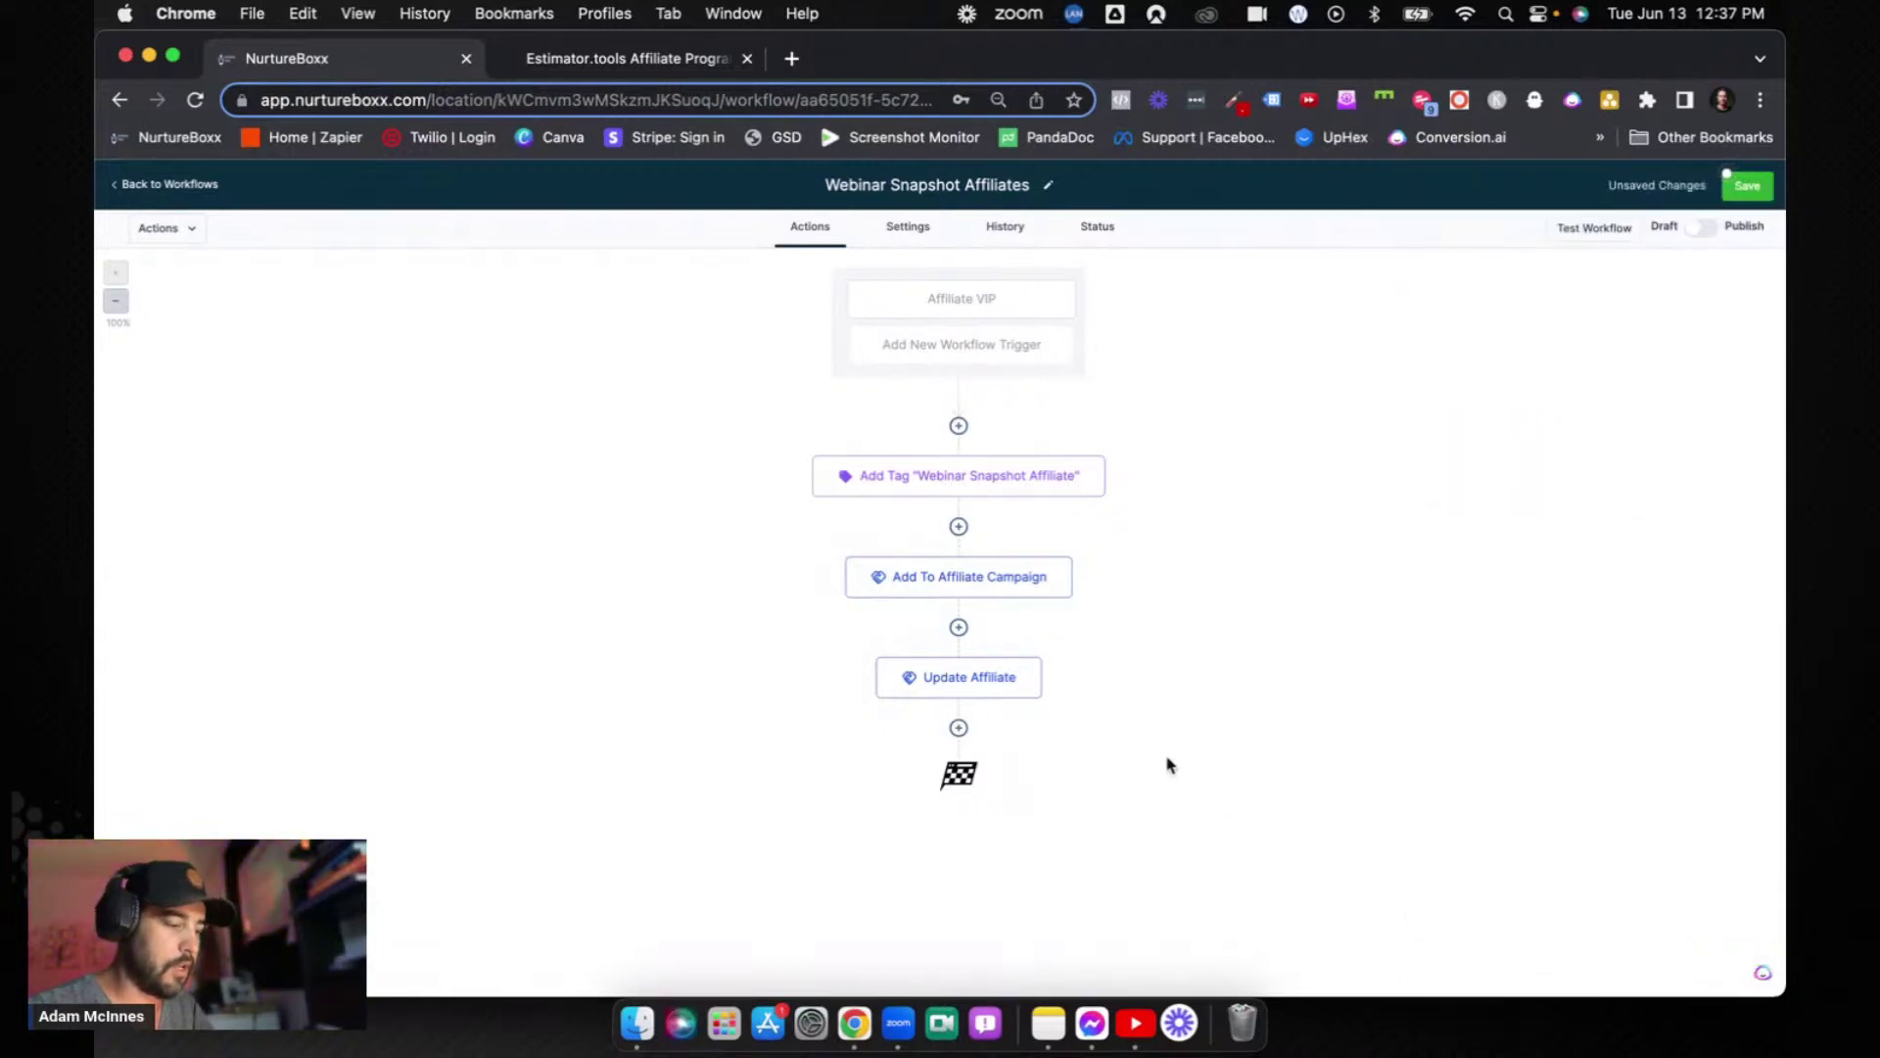
- Save the Update Affiliate action with the affiliate marked as active, and save and publish the workflow
{"action": "left_click", "coordinate": [999, 684]}
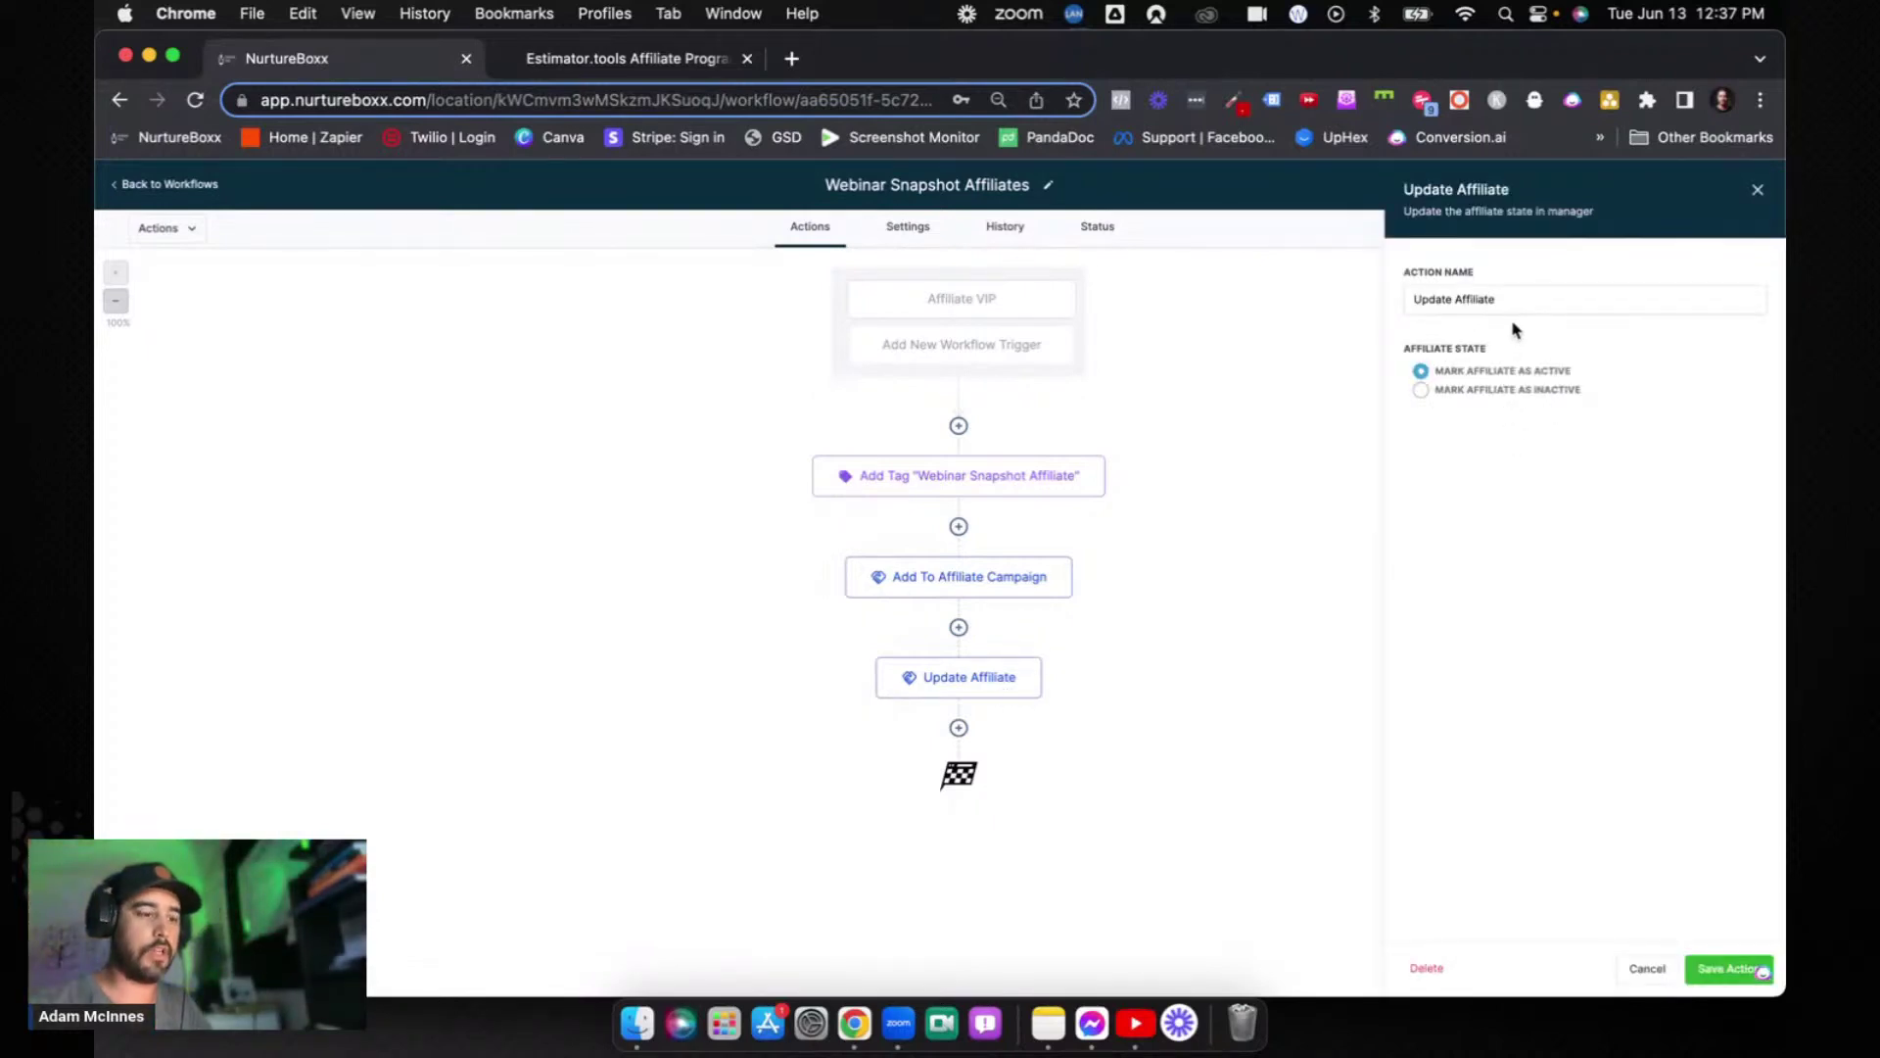
{"action": "left_click", "coordinate": [1714, 964]}
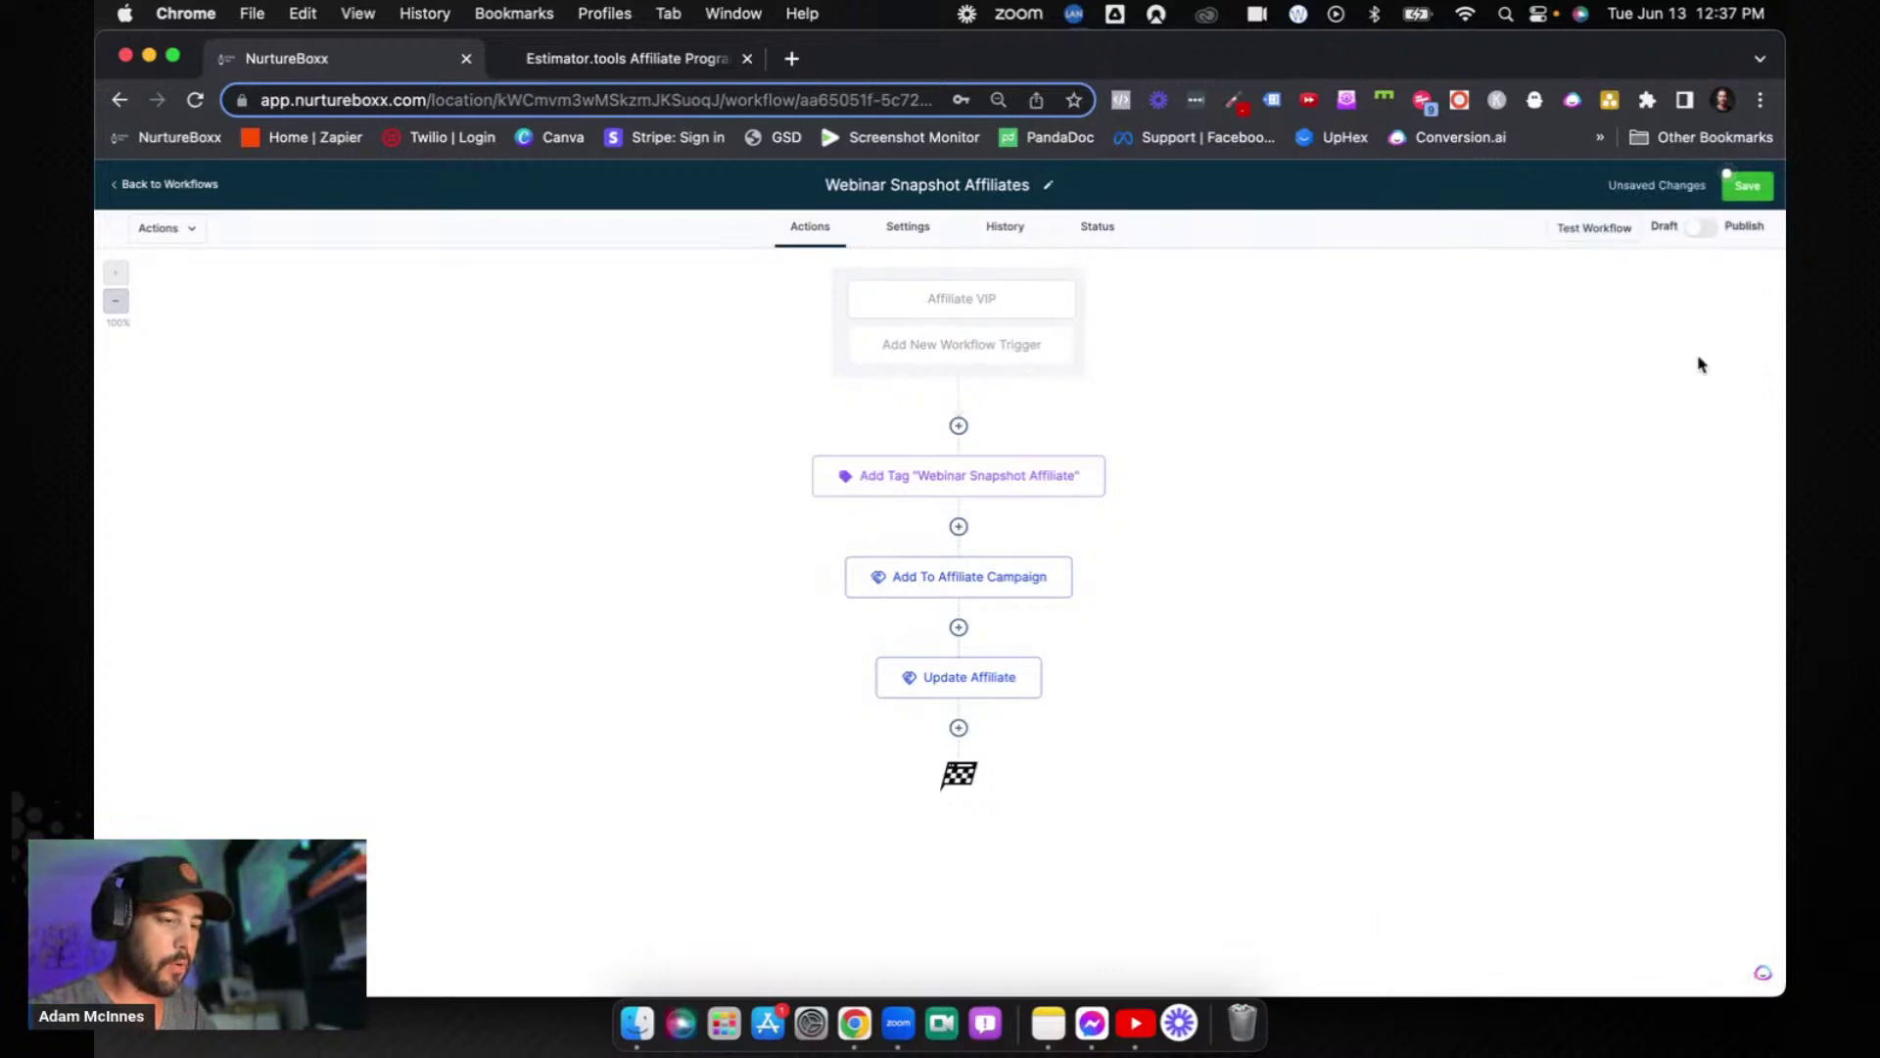
{"action": "left_click", "coordinate": [1749, 186]}
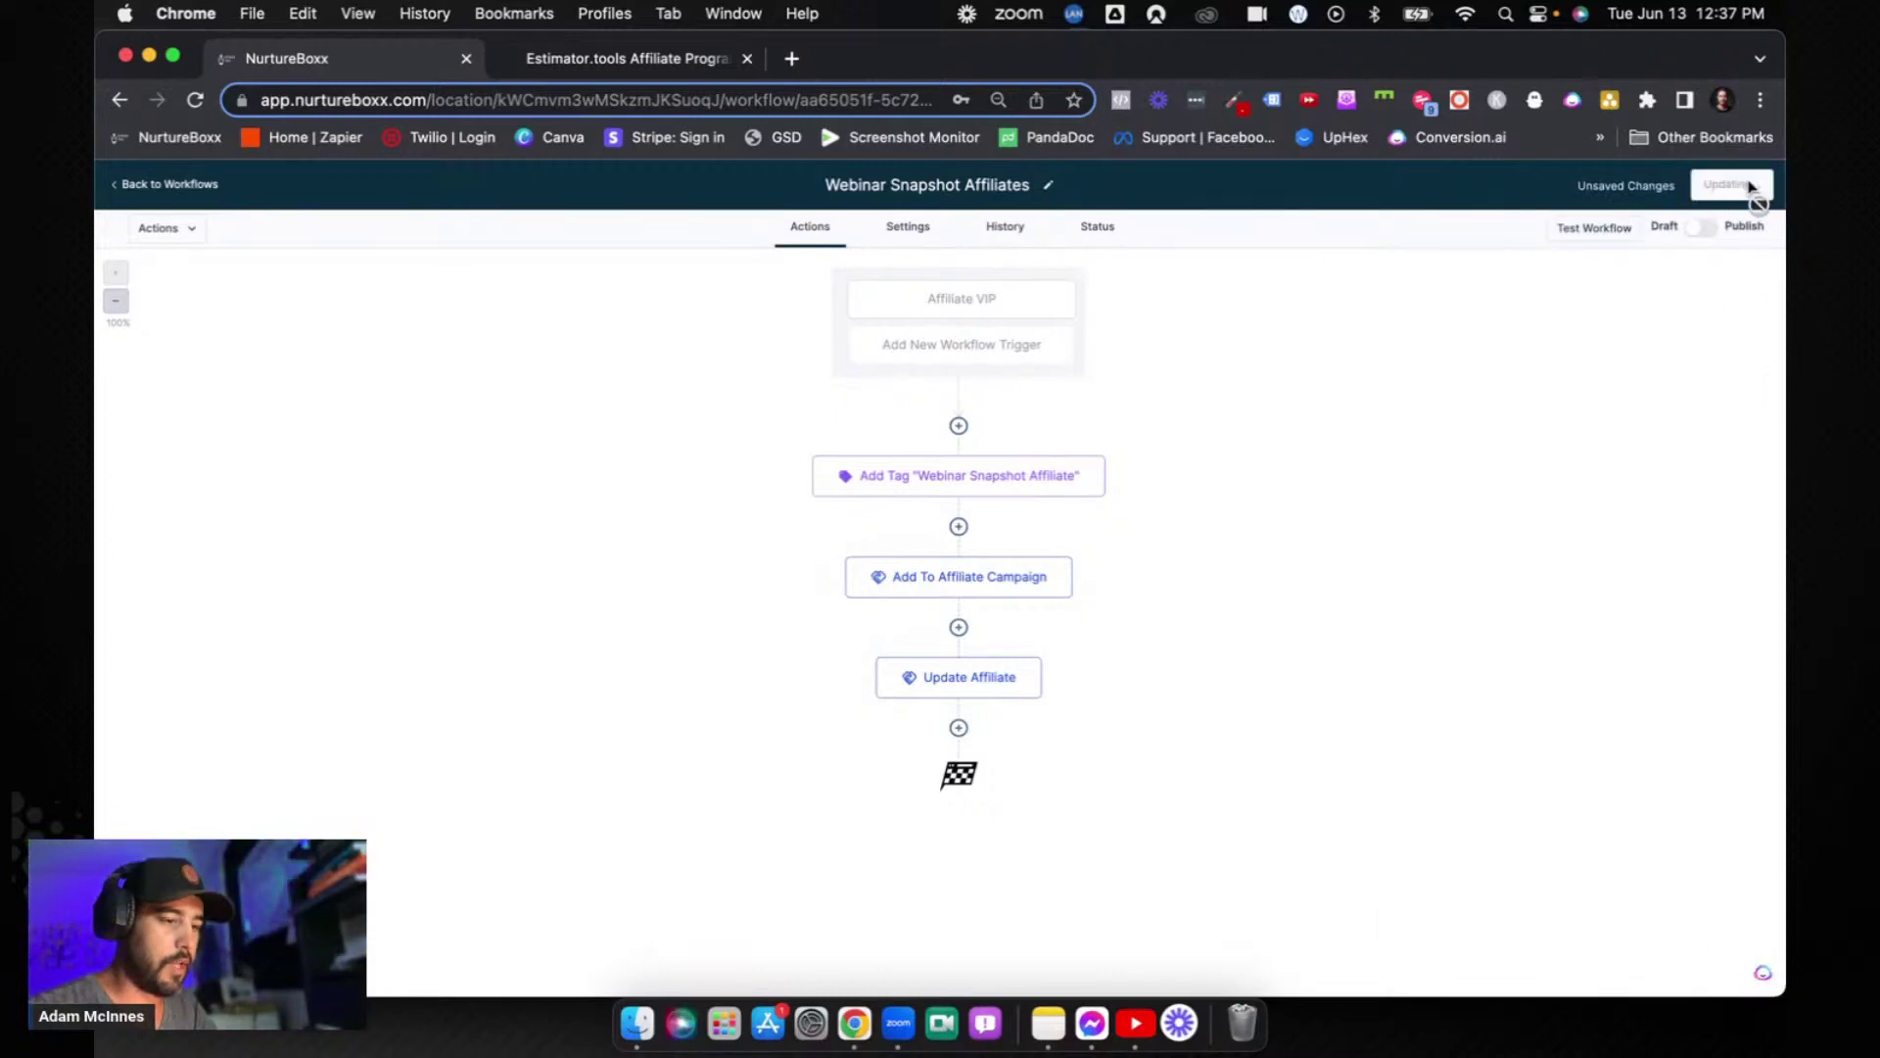
{"action": "left_click", "coordinate": [1704, 229]}
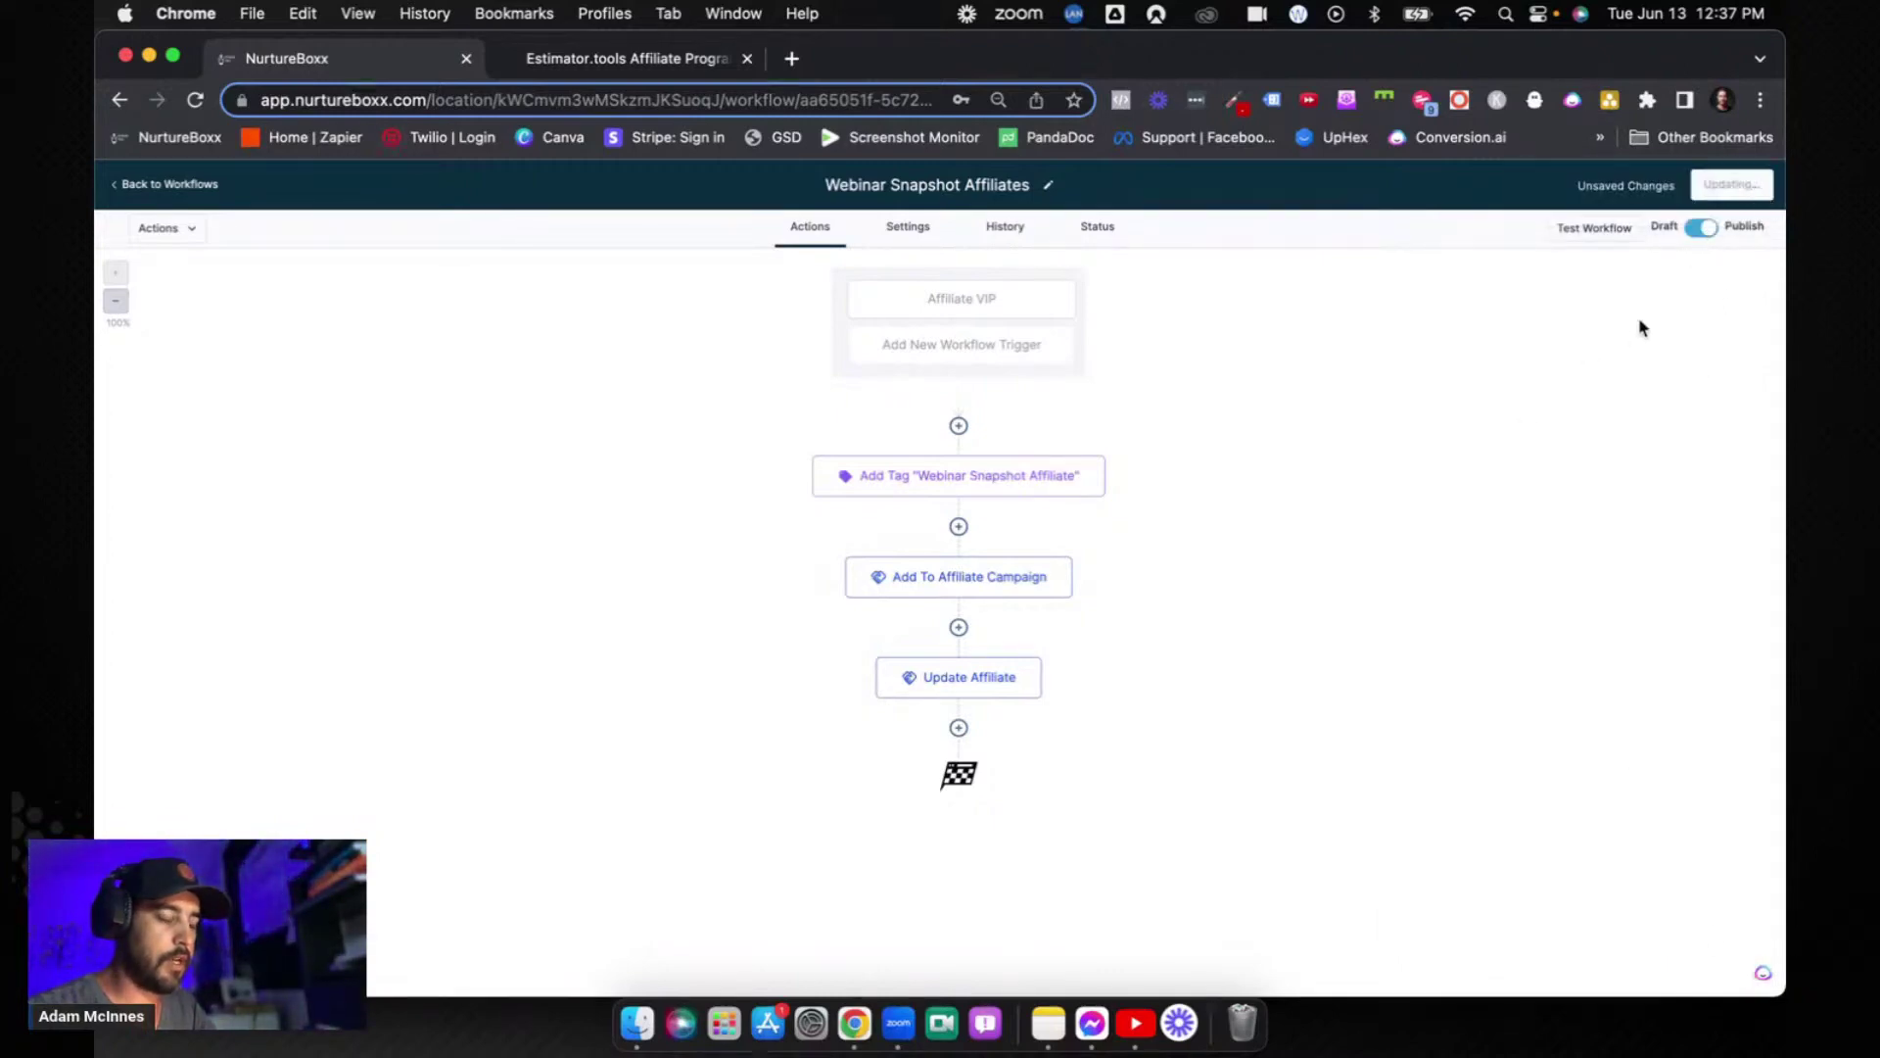
{"action": "left_click", "coordinate": [1761, 191]}
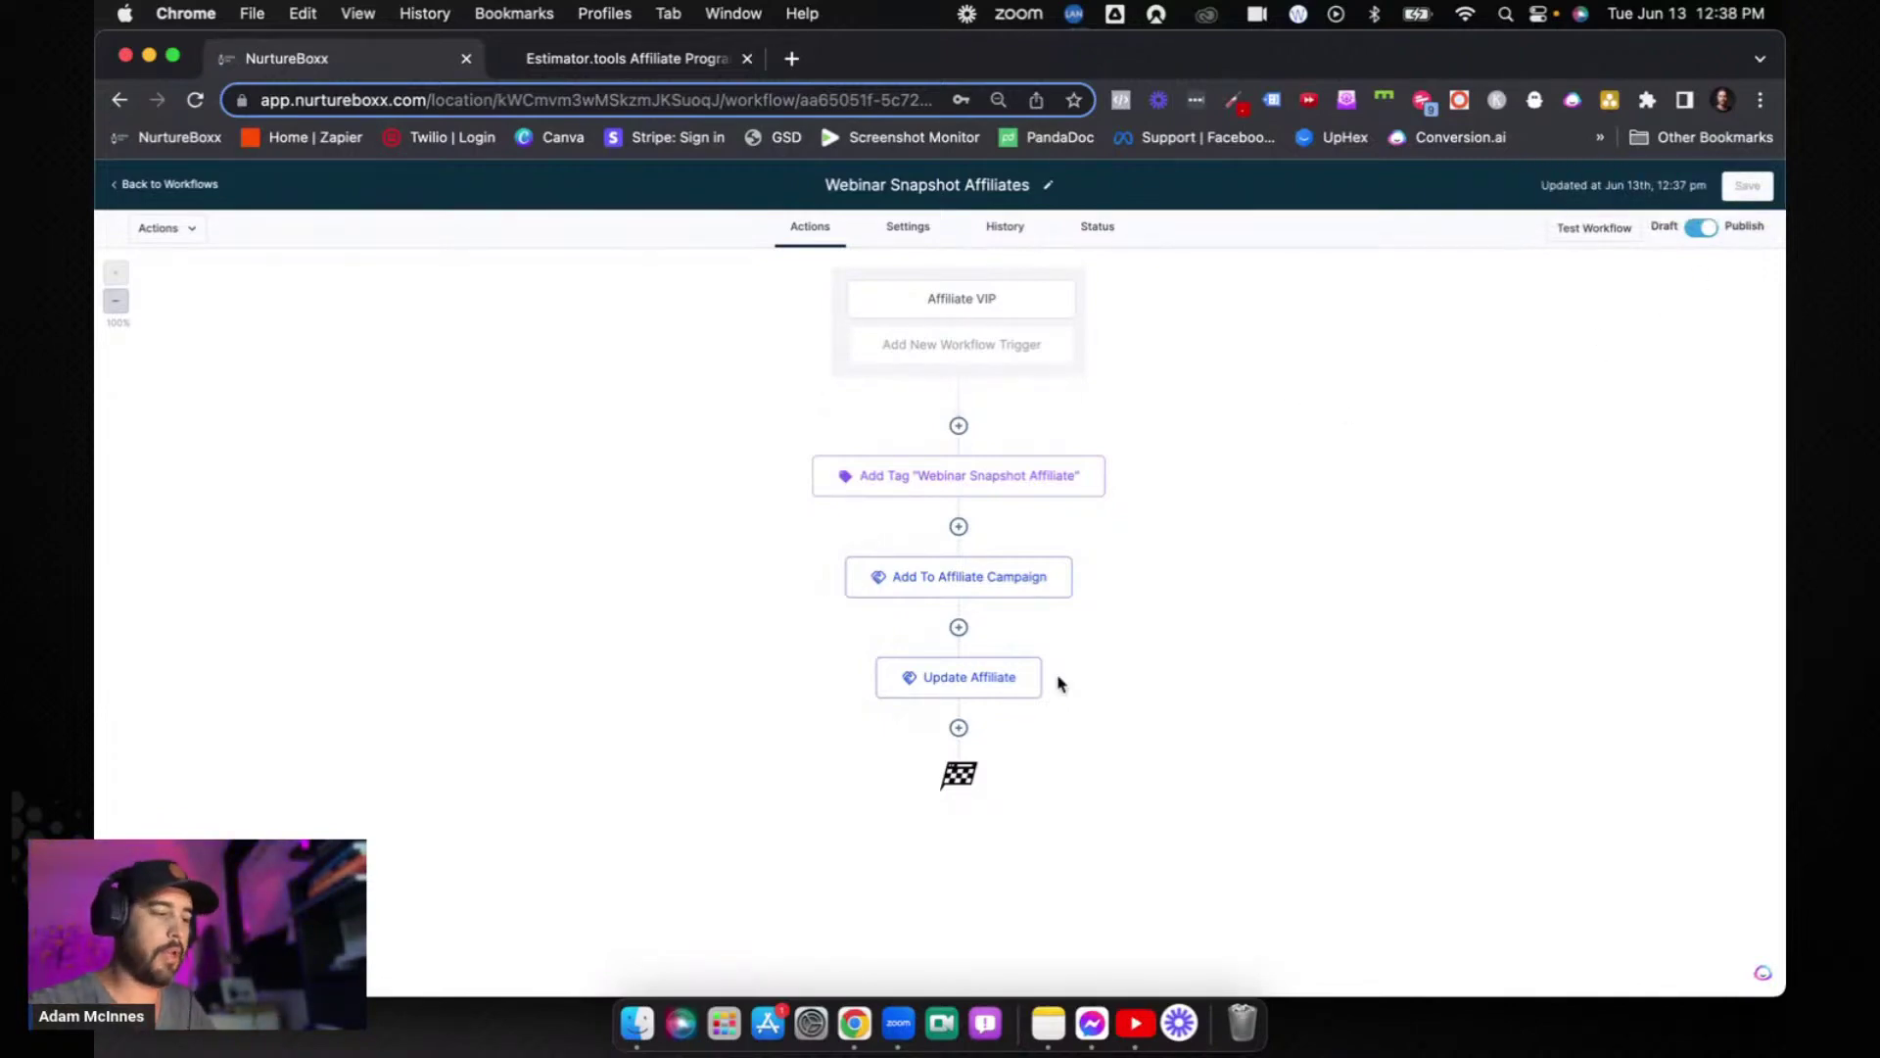
- Leave the workflow and open the Webinar Snapshot Affiliate campaign from the affiliate campaigns list for editing
{"action": "left_click", "coordinate": [163, 187]}
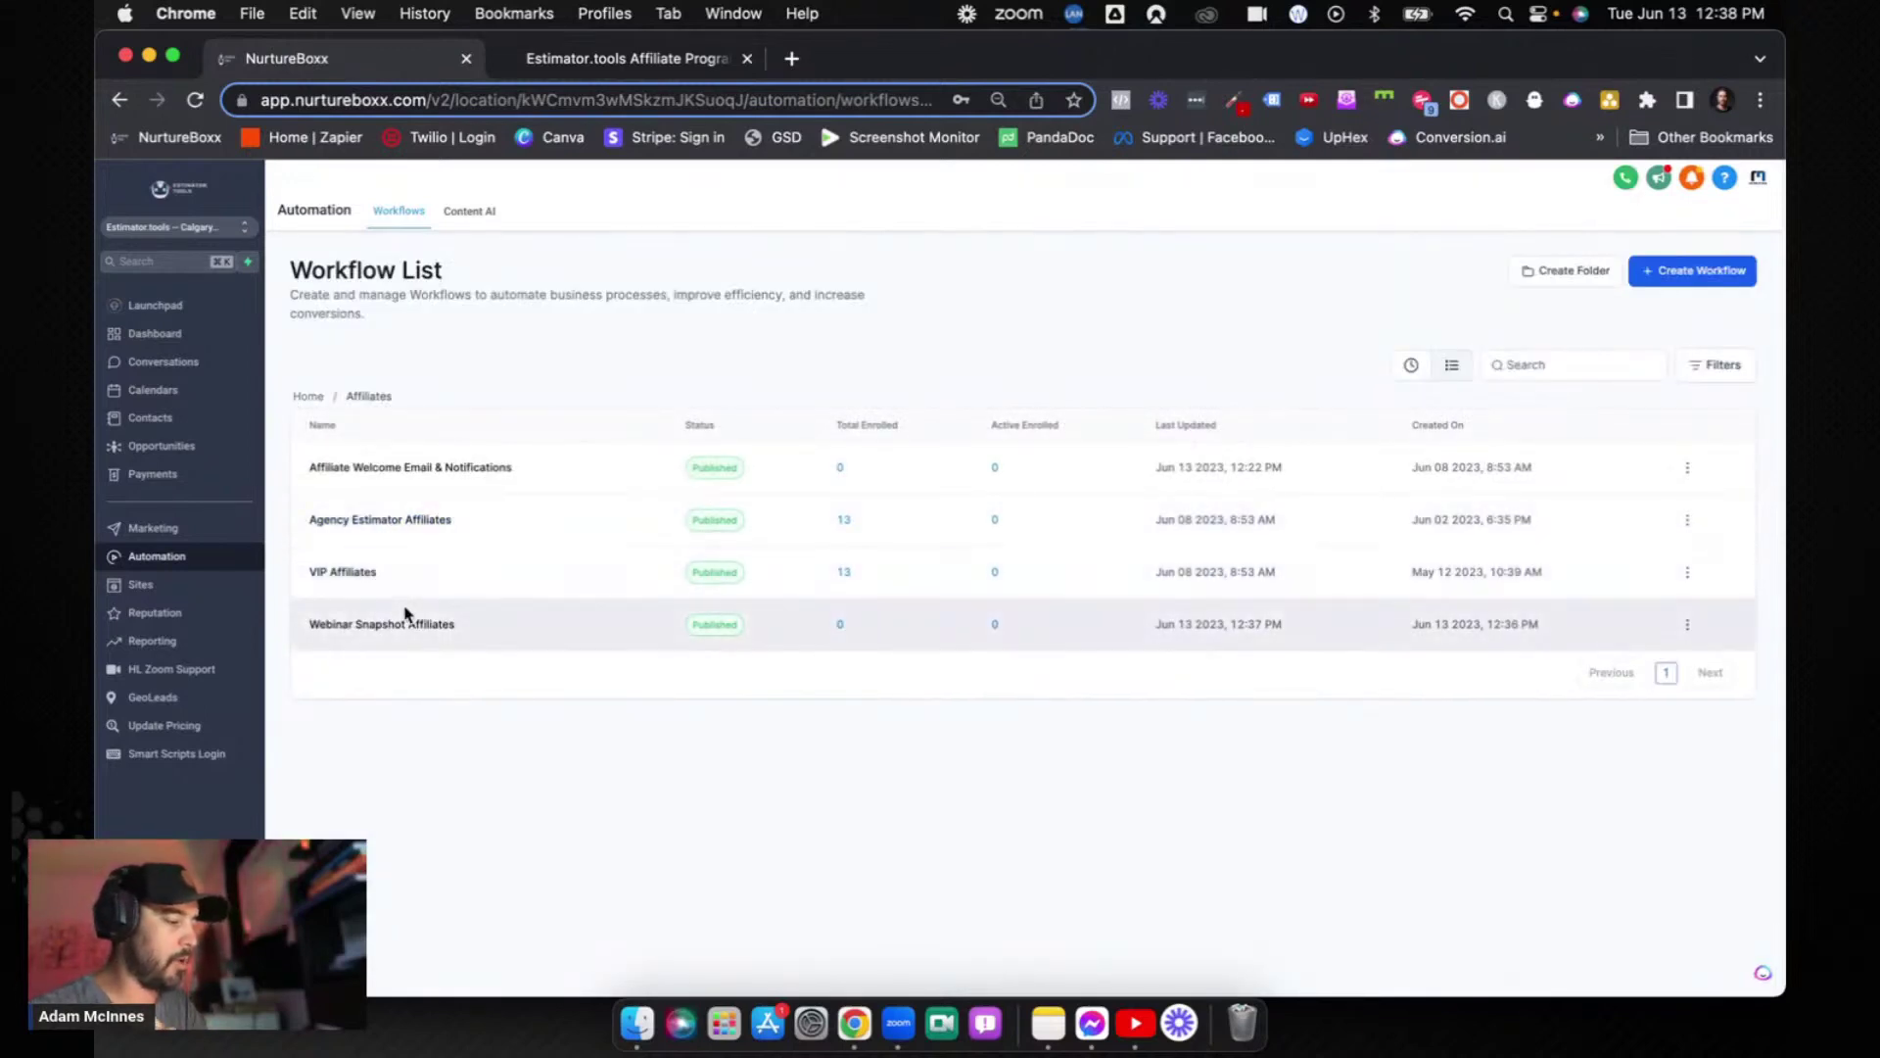
{"action": "left_click", "coordinate": [197, 530]}
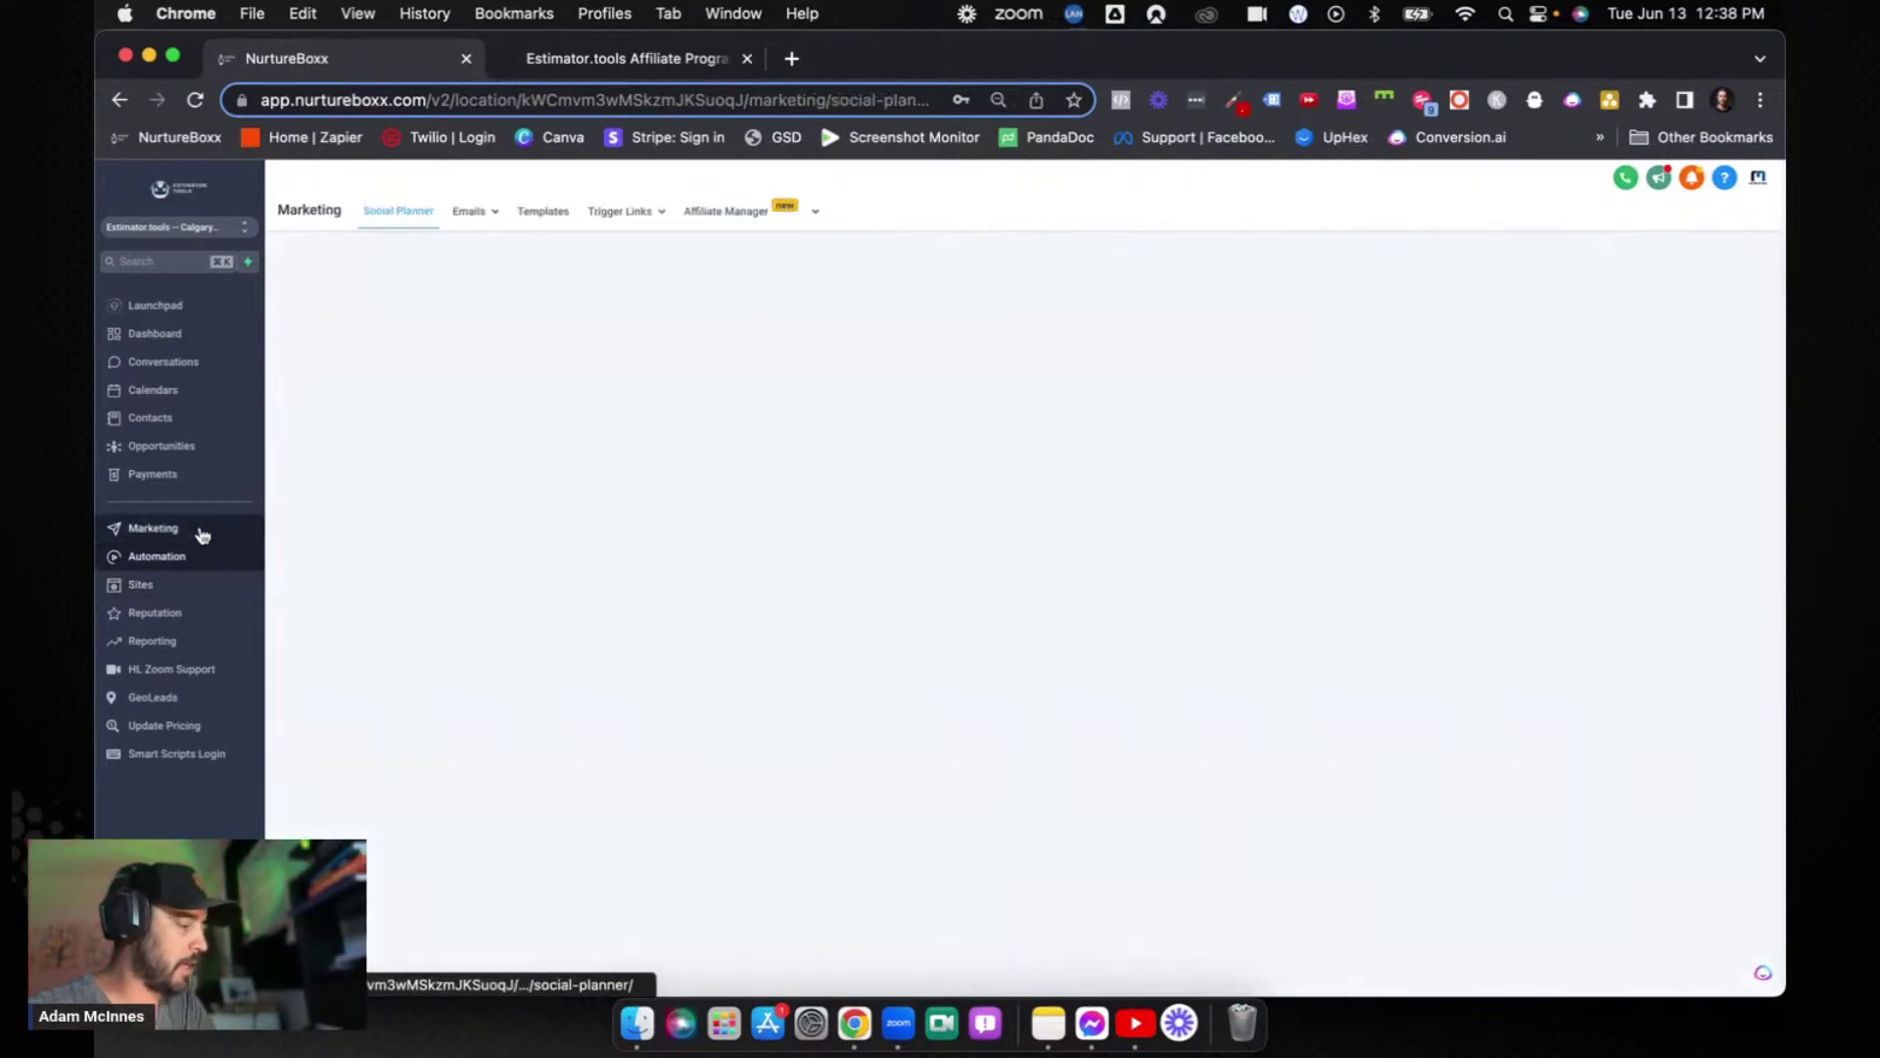
{"action": "mouse_move", "coordinate": [754, 218]}
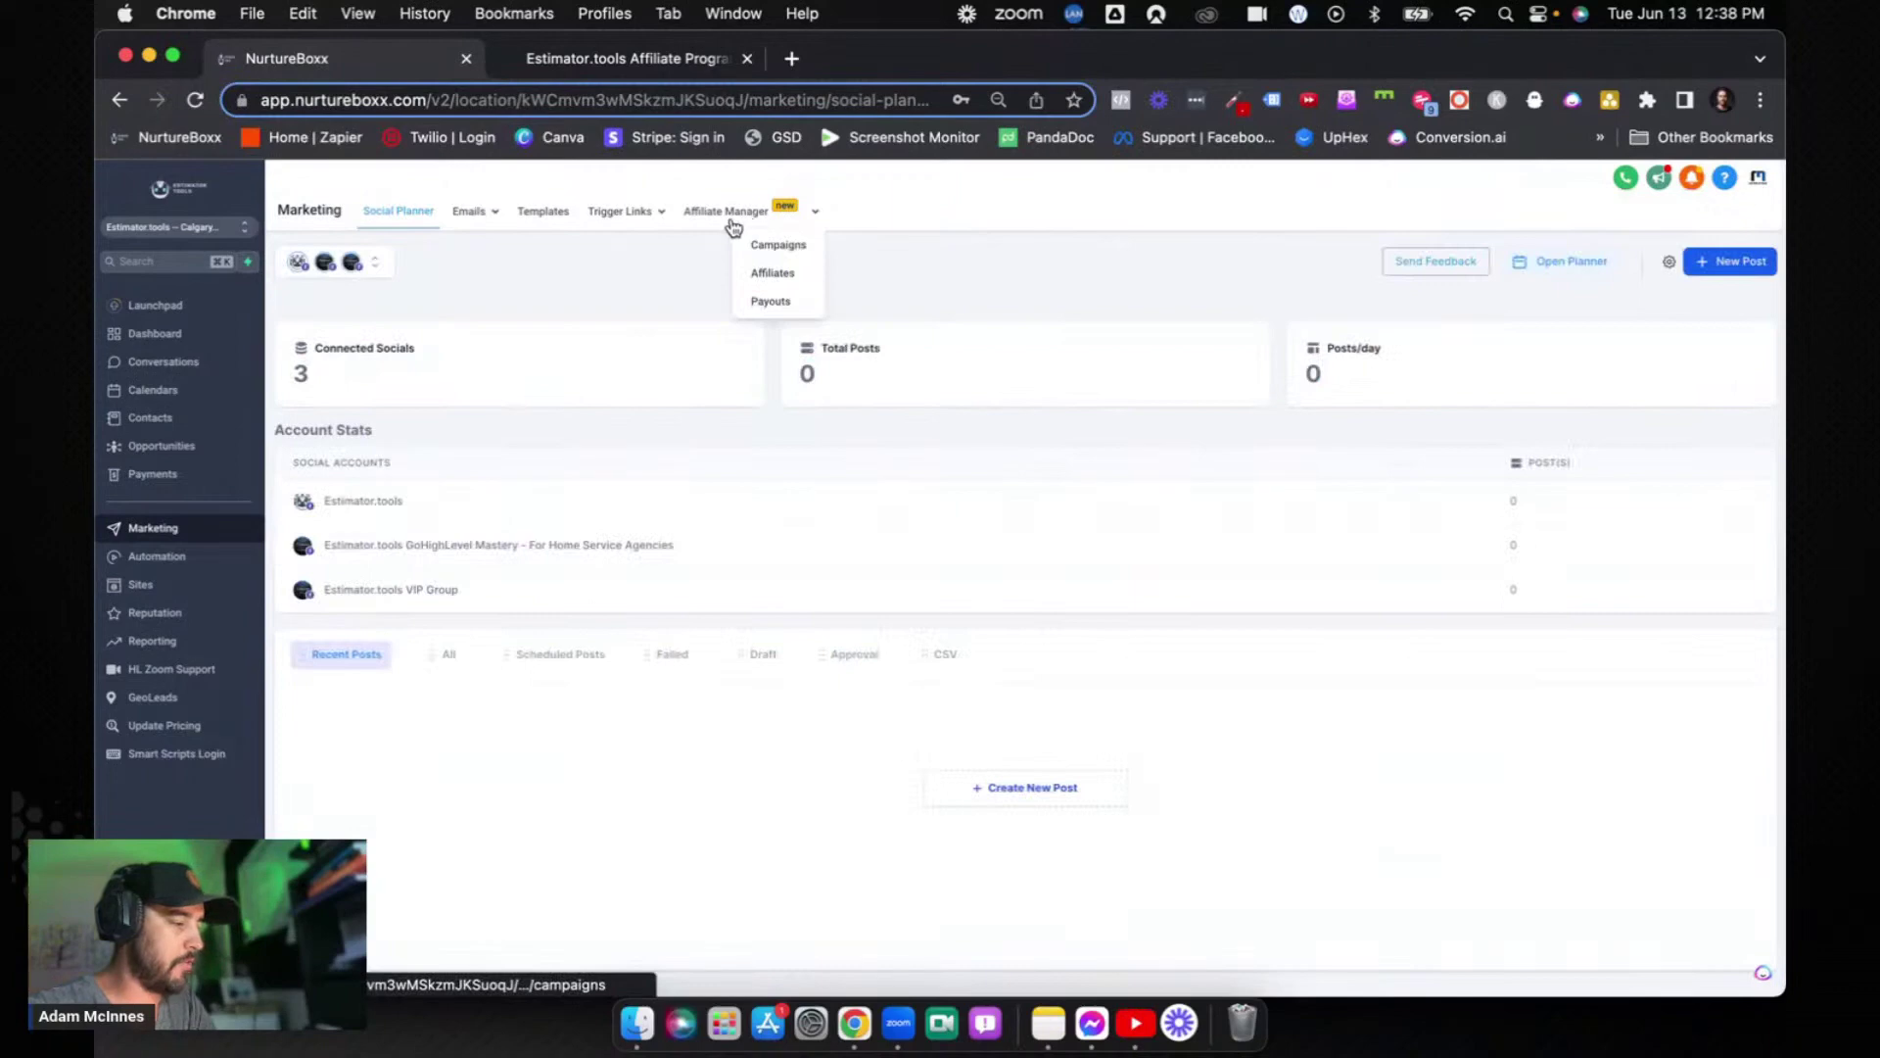
{"action": "left_click", "coordinate": [779, 246]}
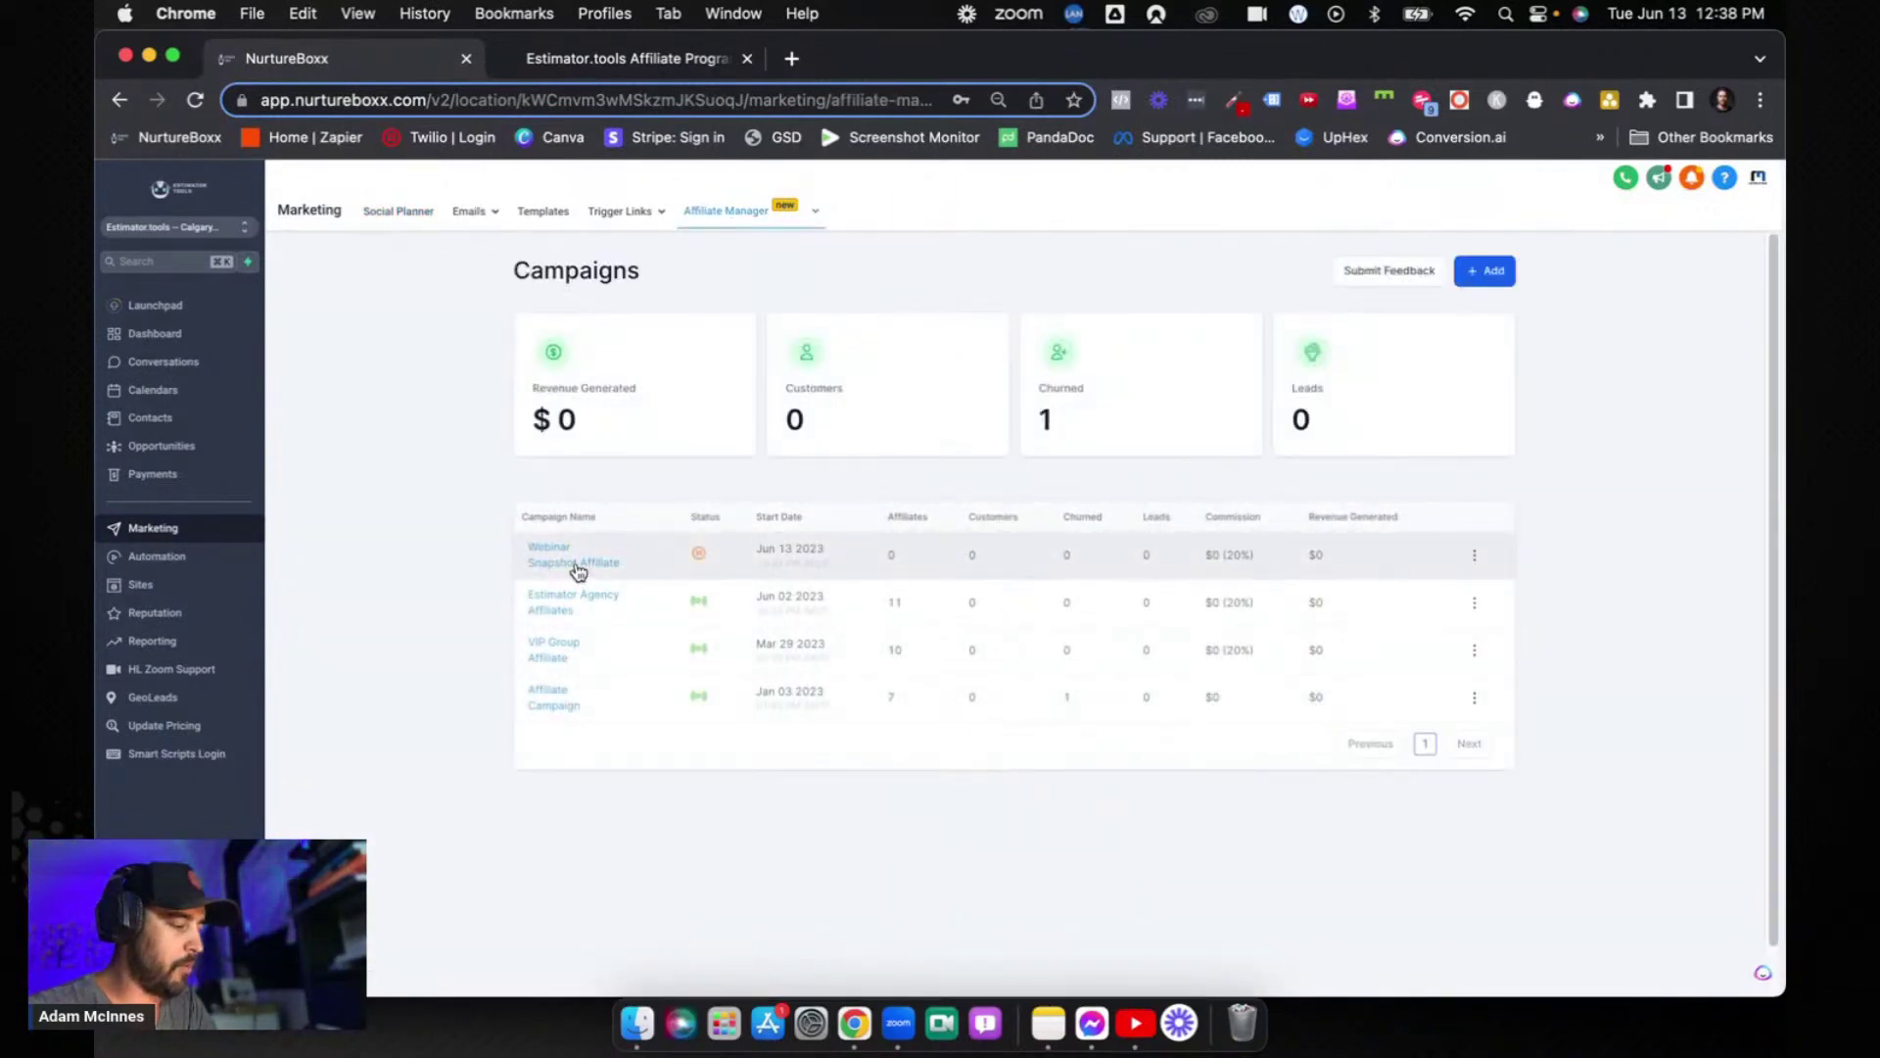
{"action": "left_click", "coordinate": [568, 566]}
{"action": "scroll", "coordinate": [798, 646], "scroll_direction": "down", "scroll_amount": 5}
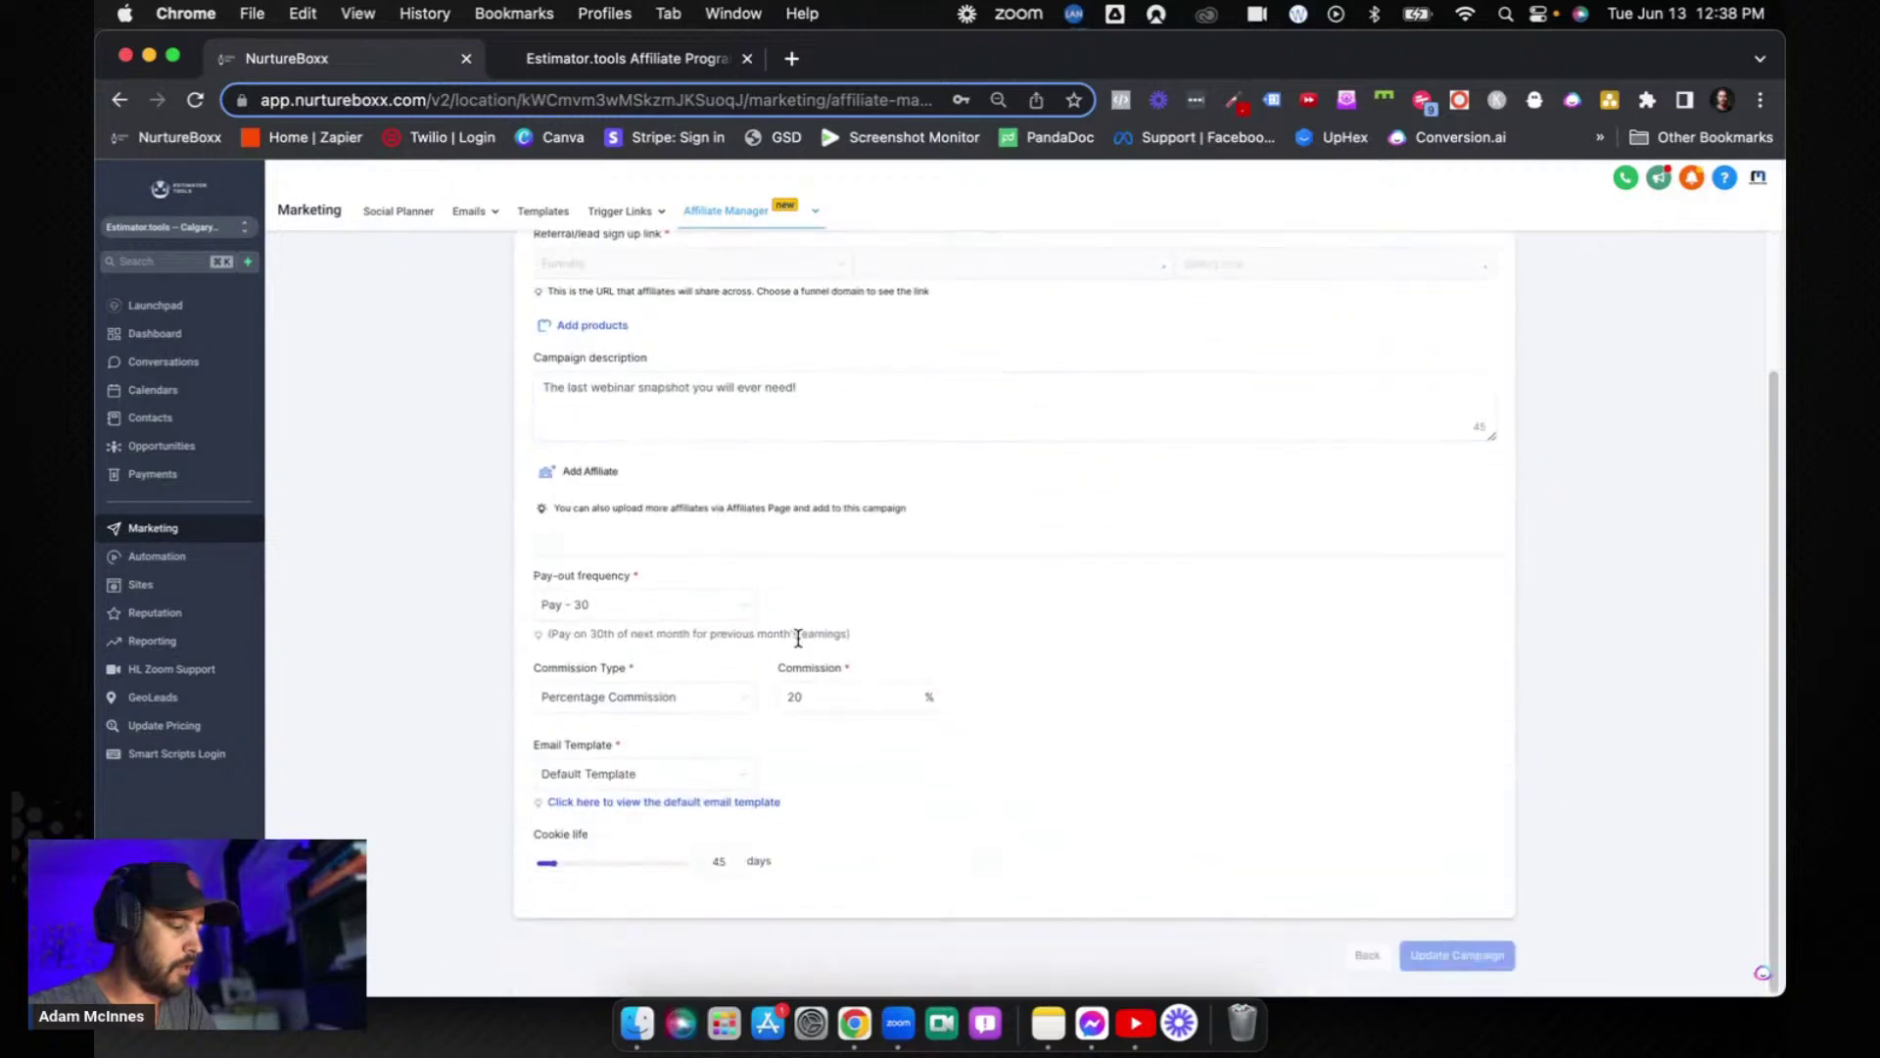
- Set the campaign's email template to Affiliate Welcome - Webinar Snapshot and update the campaign
{"action": "left_click", "coordinate": [632, 782]}
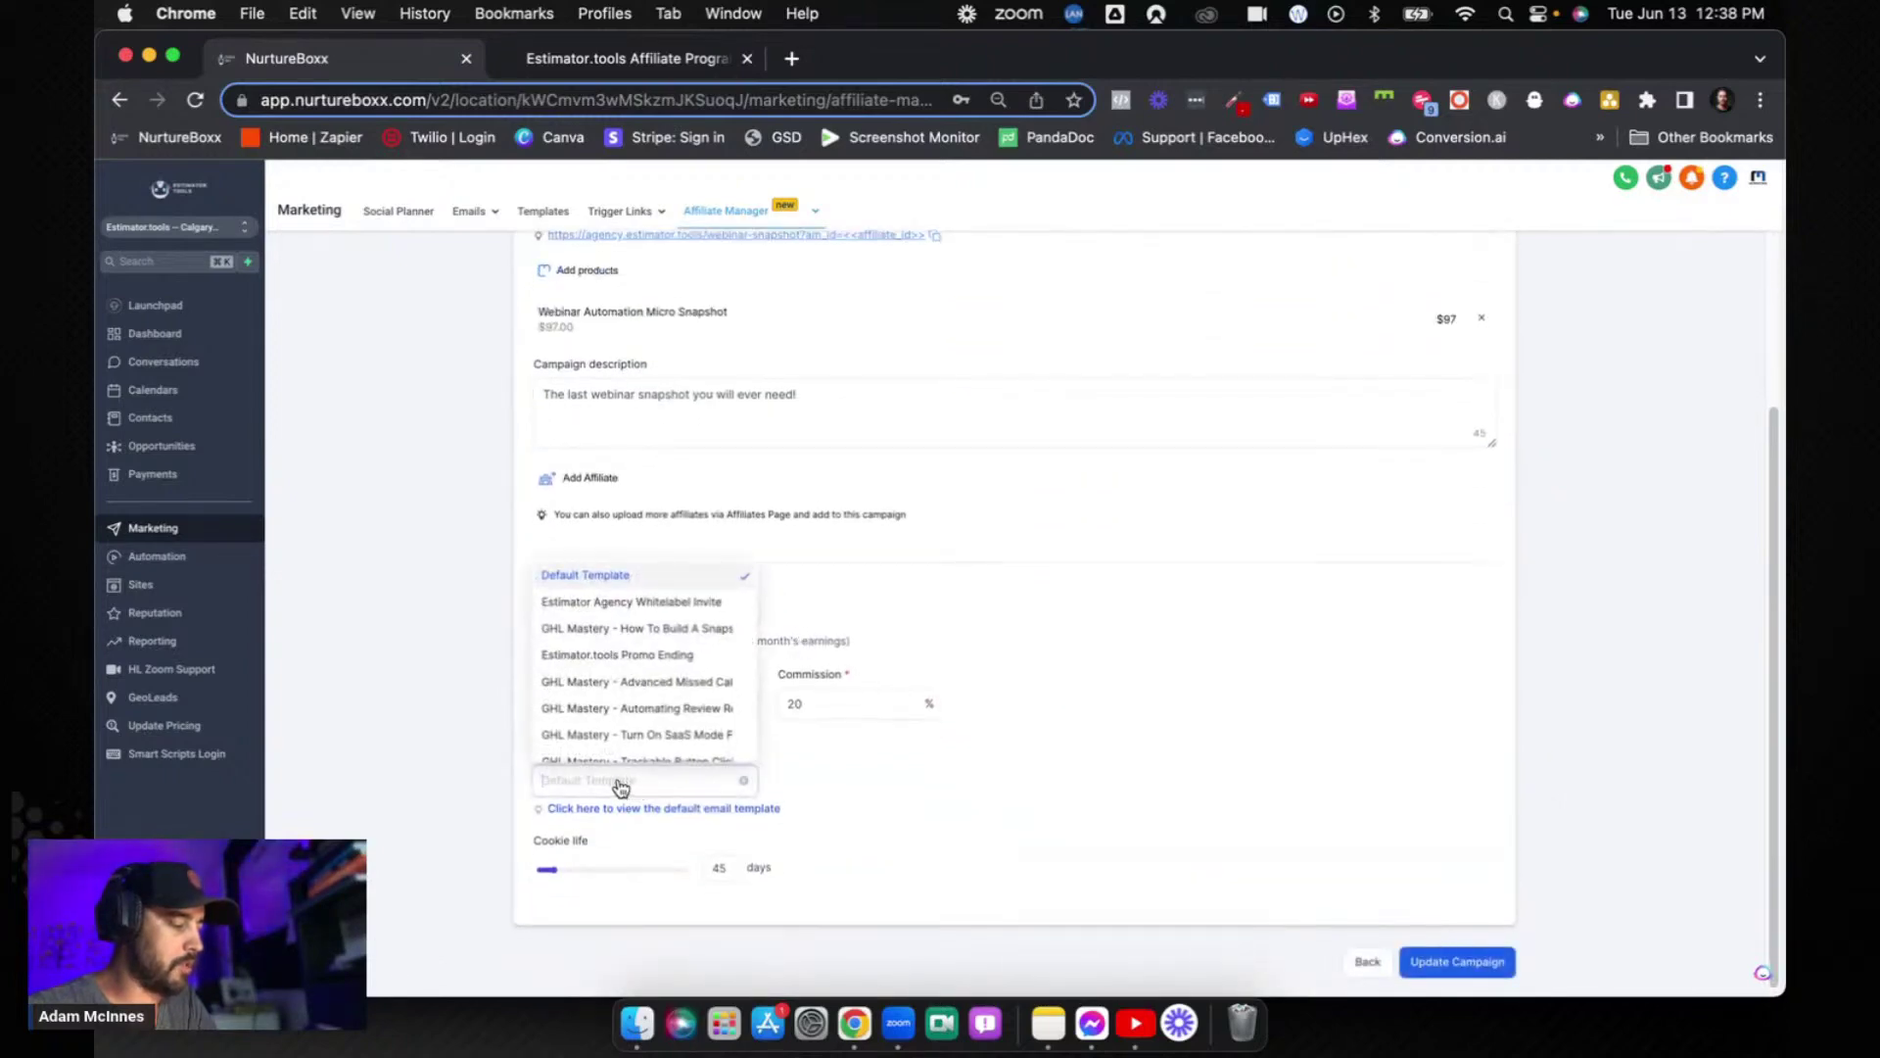
{"action": "left_click", "coordinate": [853, 796]}
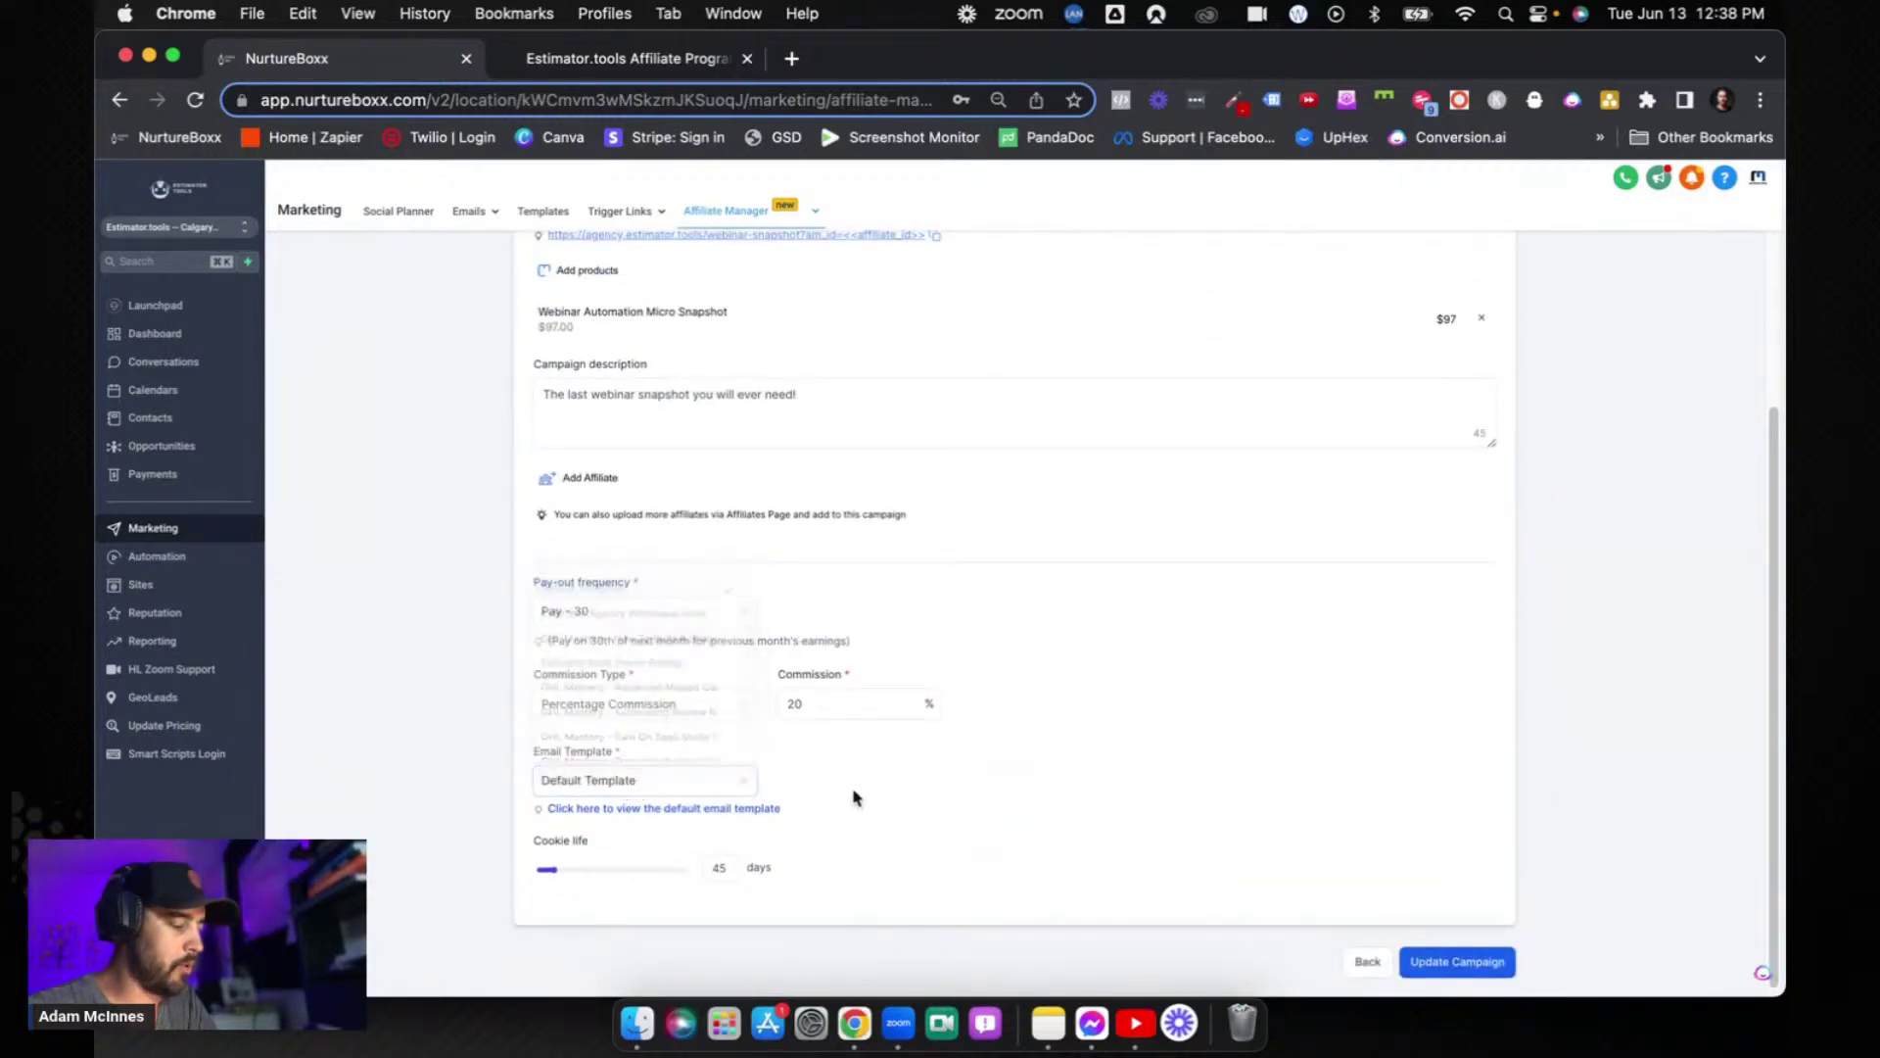
{"action": "left_click", "coordinate": [577, 781]}
{"action": "scroll", "coordinate": [666, 685], "scroll_direction": "down", "scroll_amount": 1}
{"action": "scroll", "coordinate": [666, 685], "scroll_direction": "down", "scroll_amount": 8}
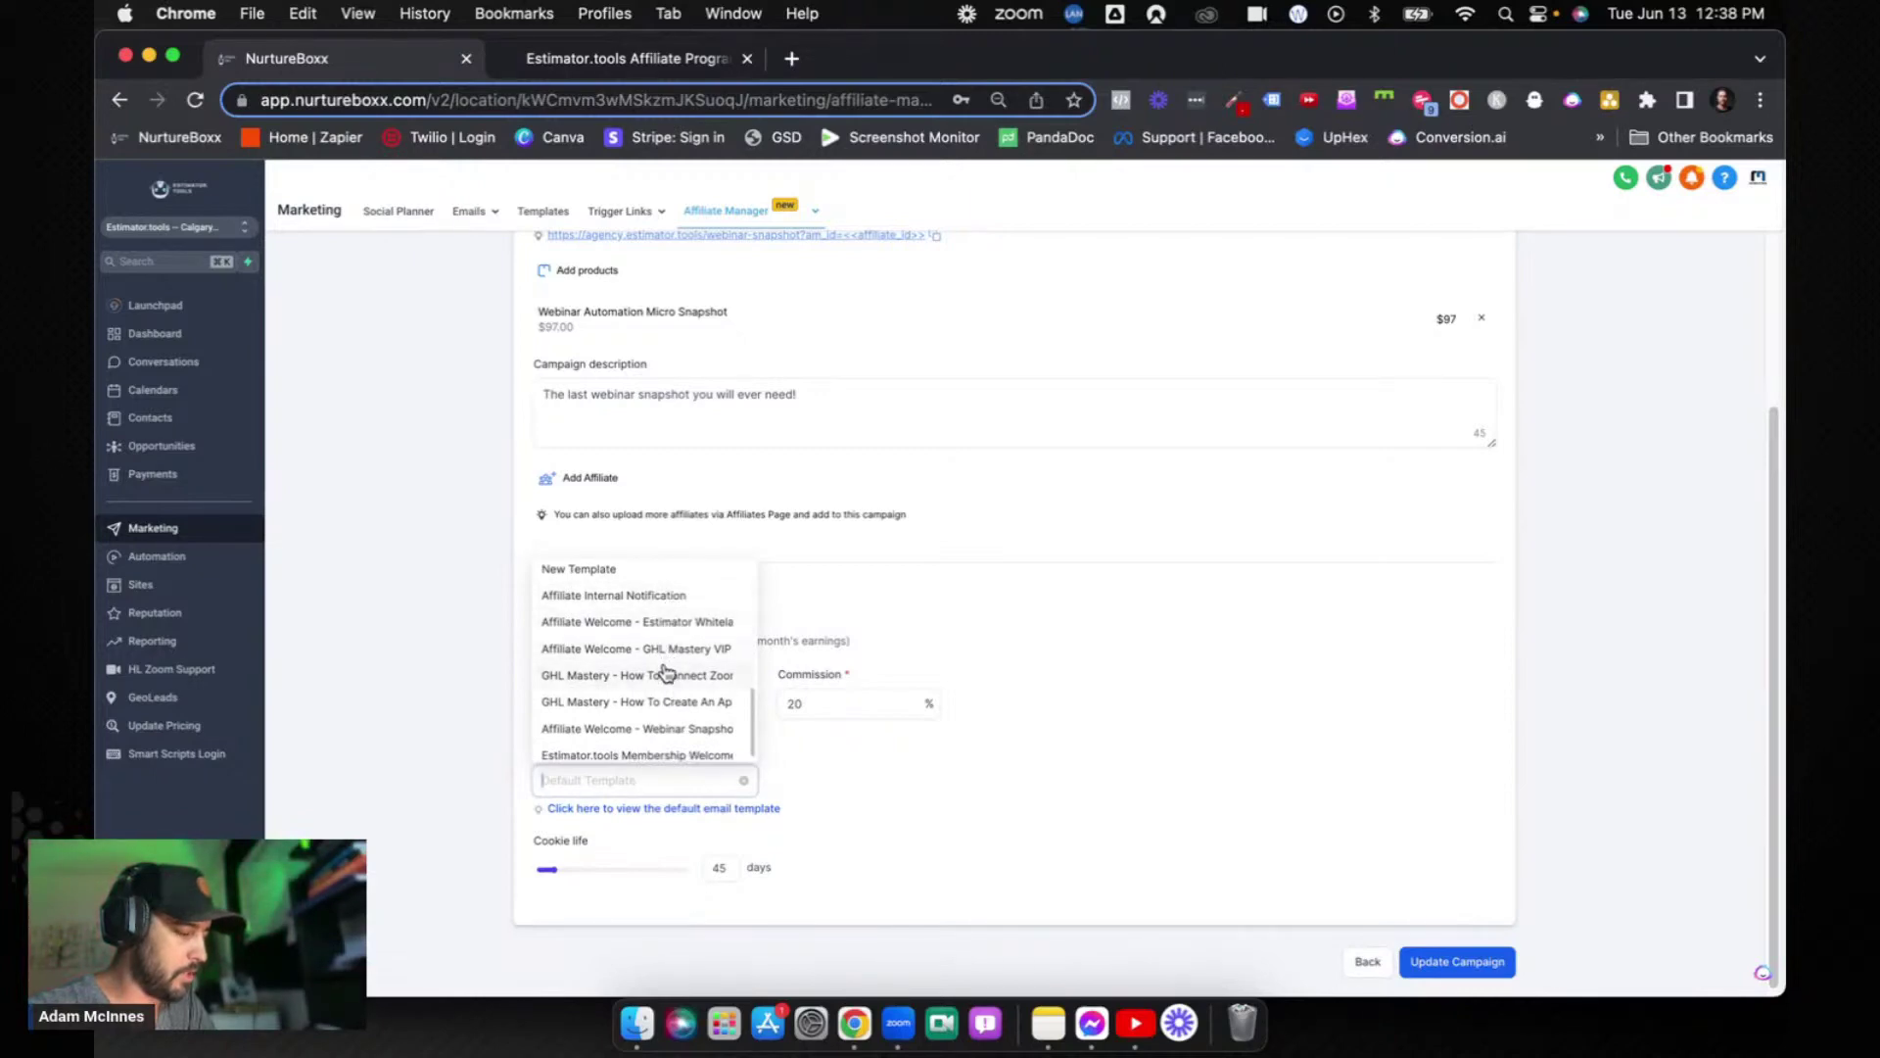
{"action": "left_click", "coordinate": [659, 730]}
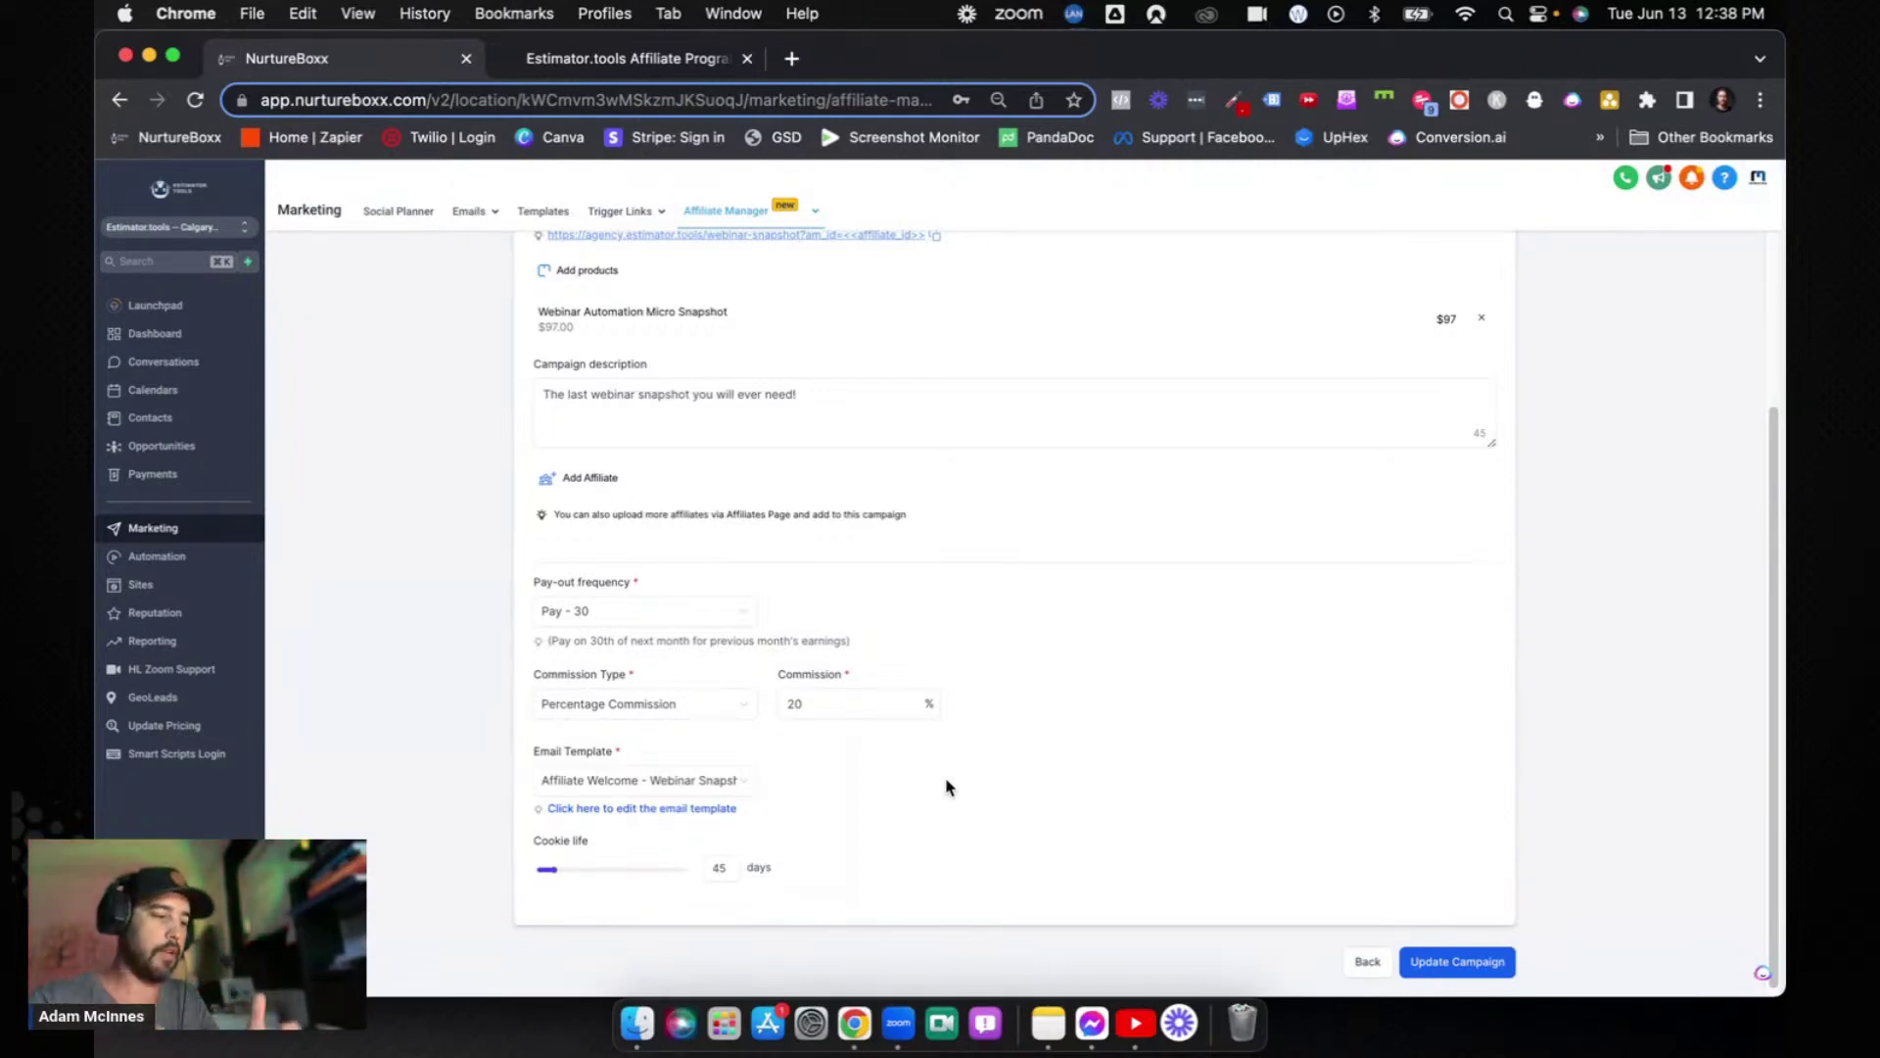
{"action": "left_click", "coordinate": [1461, 963]}
- Try to make the Webinar Snapshot Affiliate campaign live, then reopen its settings and update it without adding an affiliate
{"action": "left_click", "coordinate": [698, 508]}
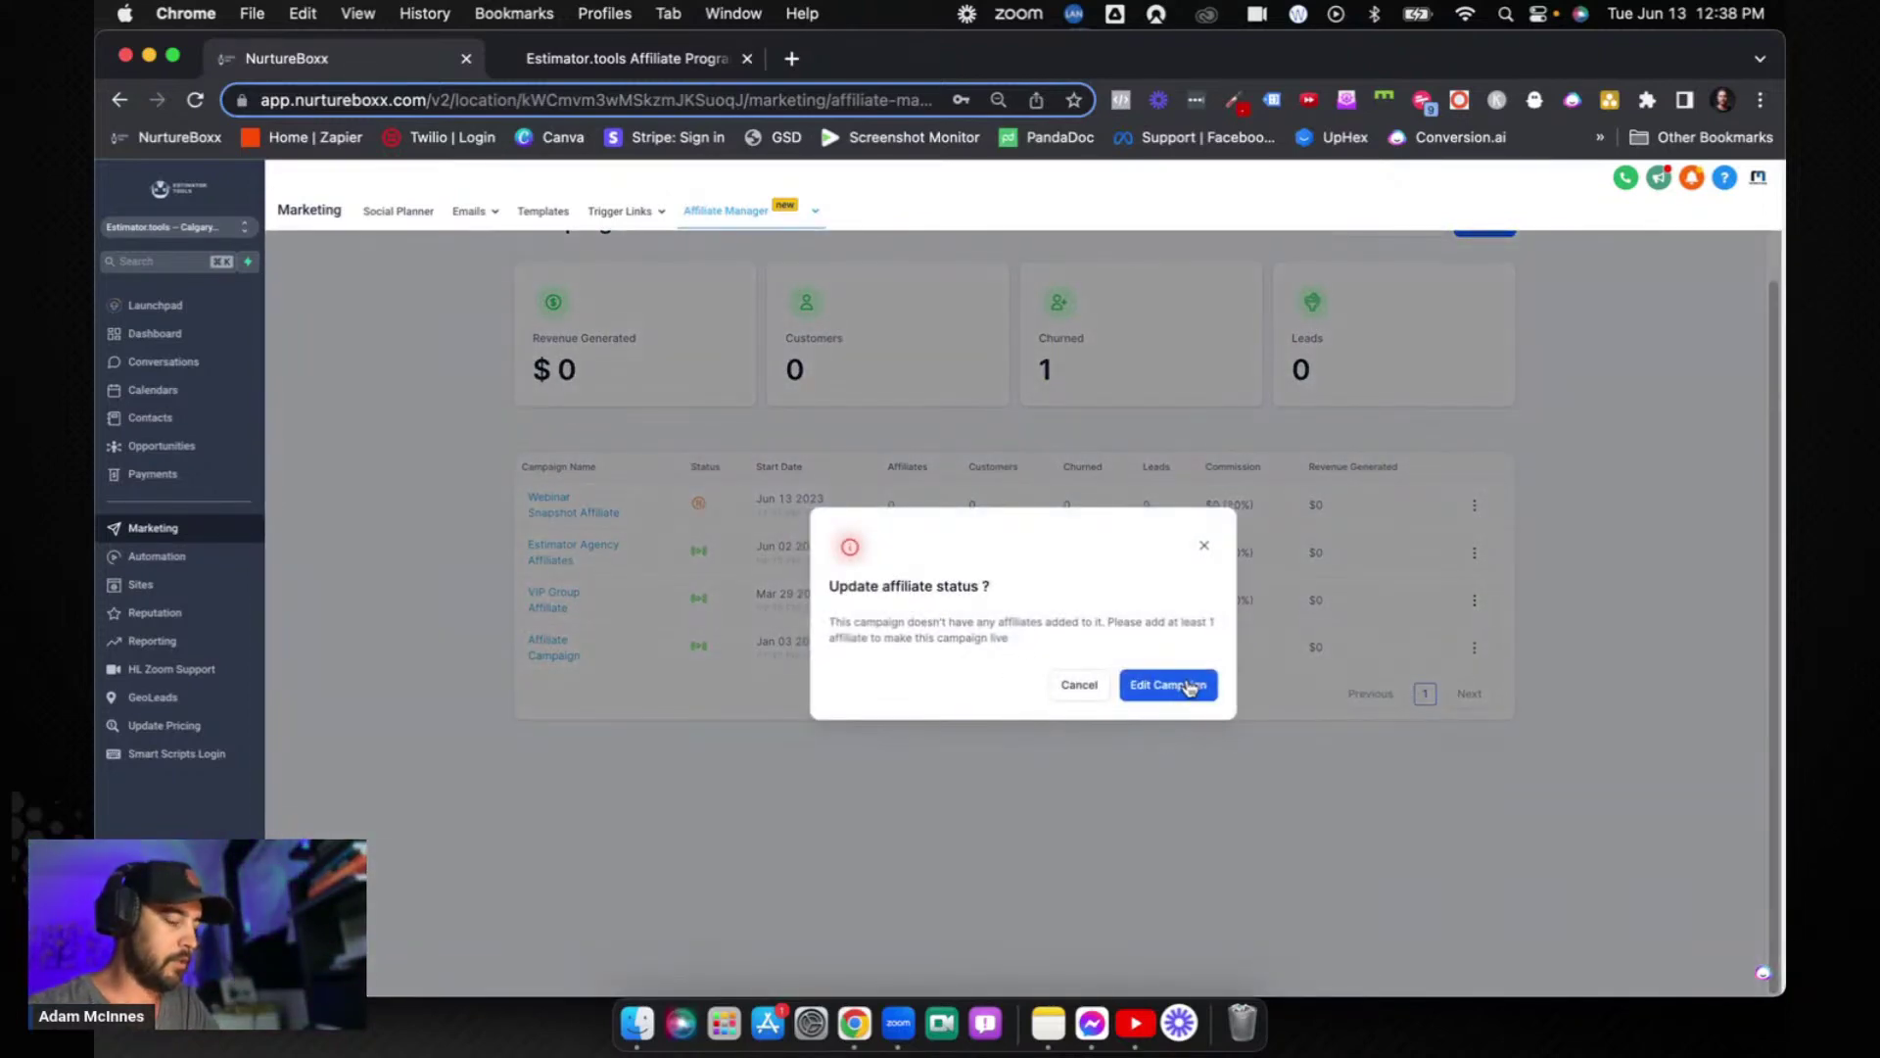
{"action": "left_click", "coordinate": [1191, 684]}
{"action": "scroll", "coordinate": [956, 656], "scroll_direction": "up", "scroll_amount": 2}
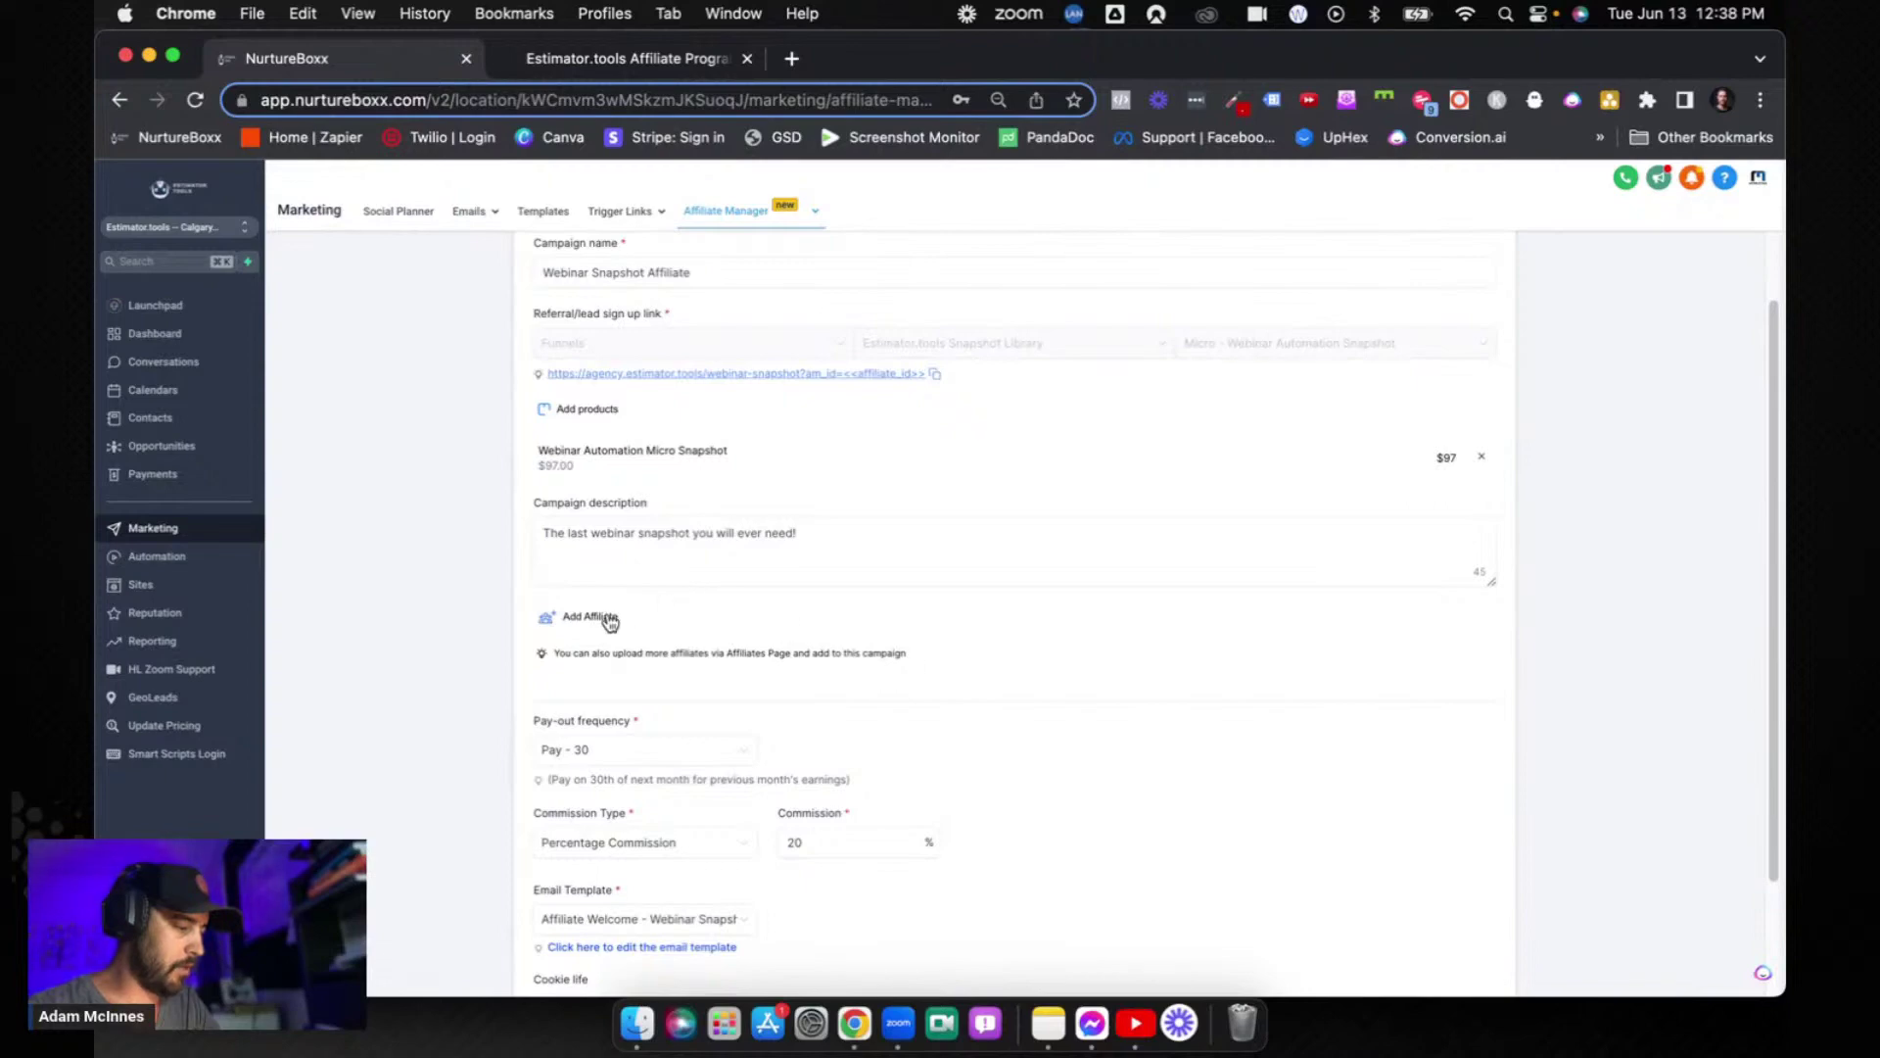
{"action": "scroll", "coordinate": [609, 621], "scroll_direction": "up", "scroll_amount": 1}
{"action": "scroll", "coordinate": [609, 621], "scroll_direction": "down", "scroll_amount": 3}
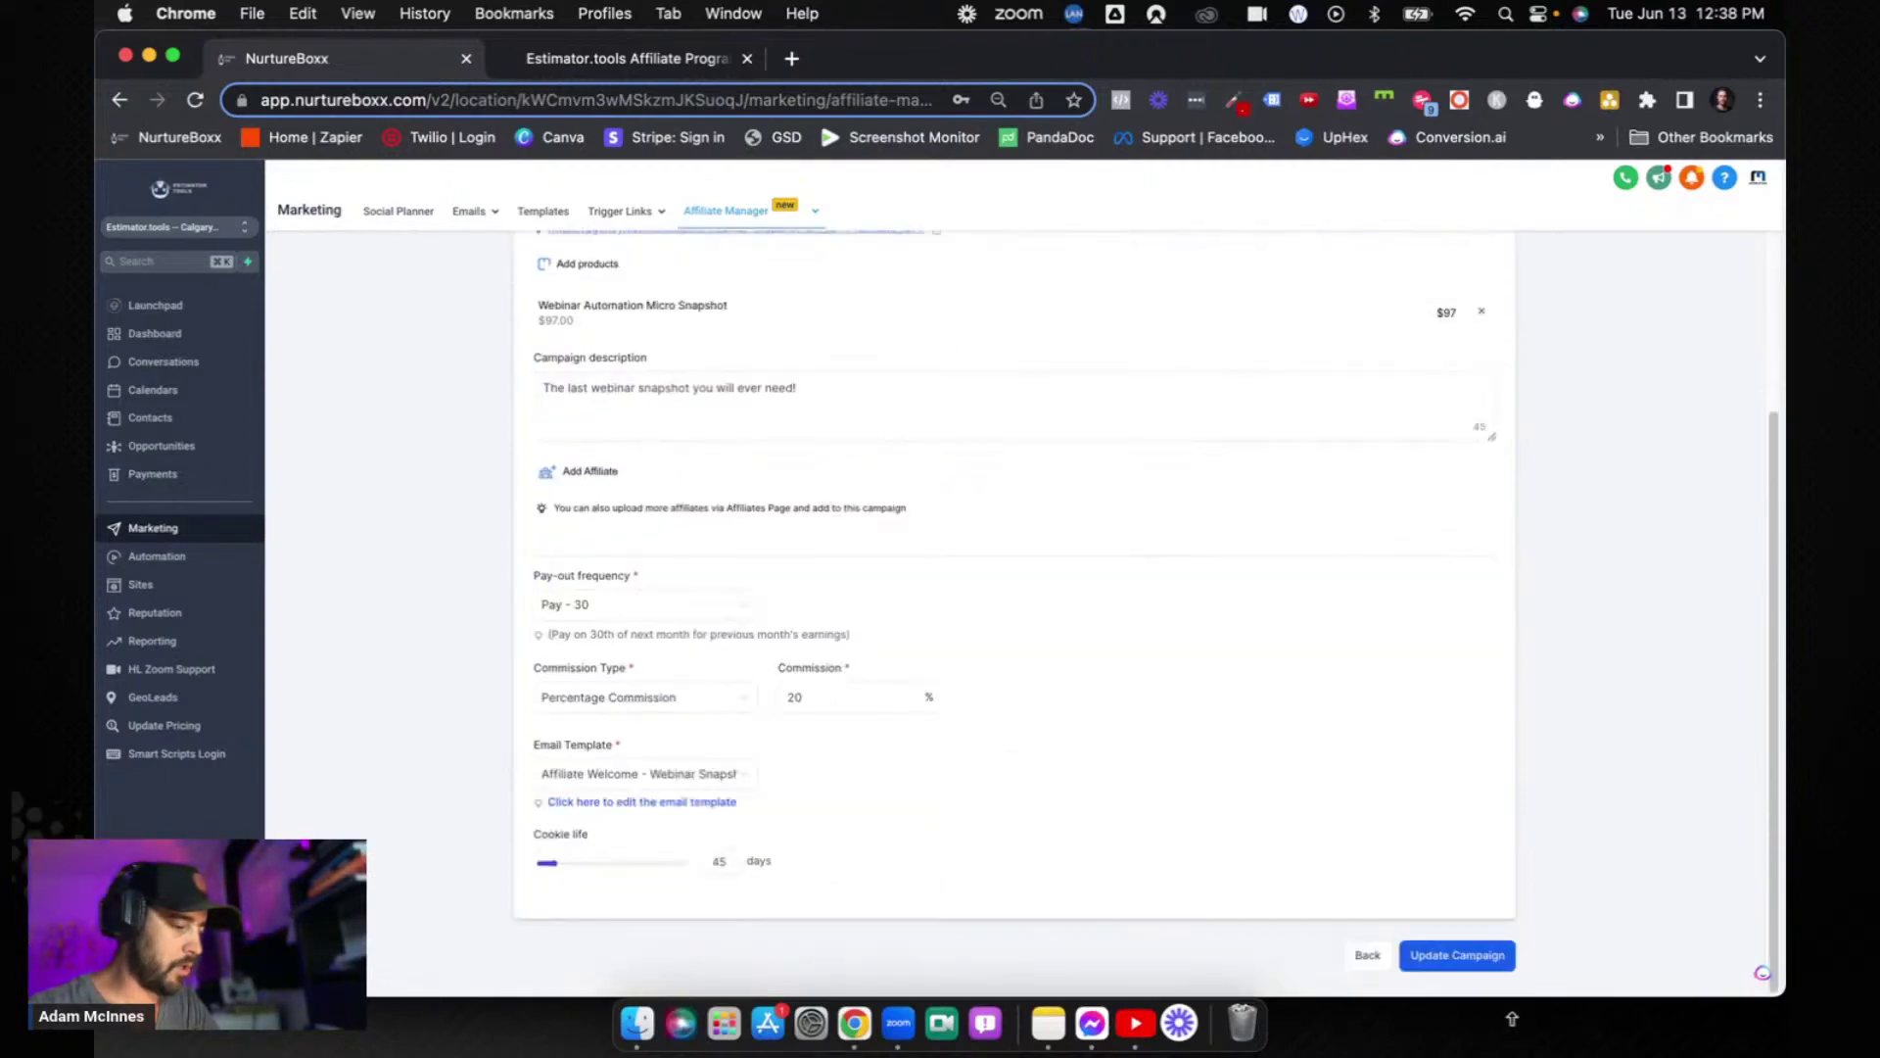
{"action": "left_click", "coordinate": [1483, 957]}
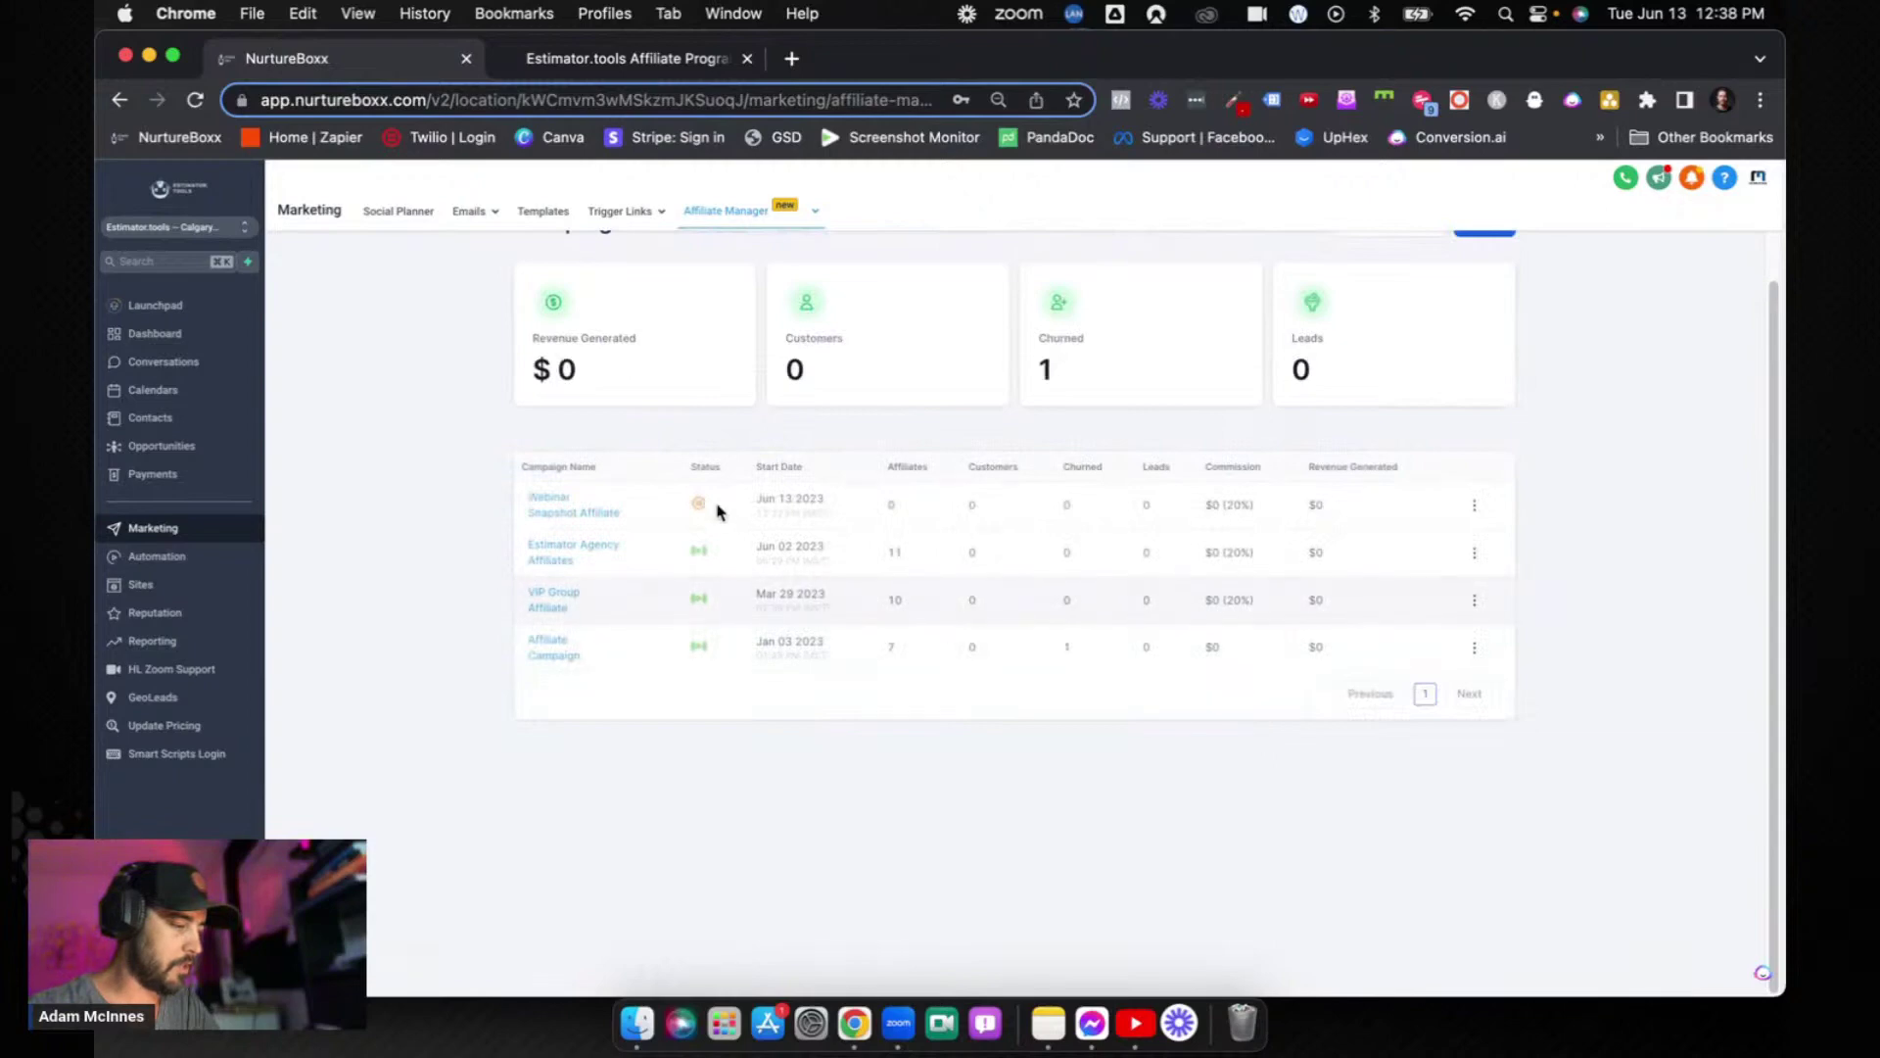
- Reopen the Webinar Snapshot Affiliate campaign, find the owner's affiliate record by first name, add it, and update the campaign
{"action": "left_click", "coordinate": [700, 506]}
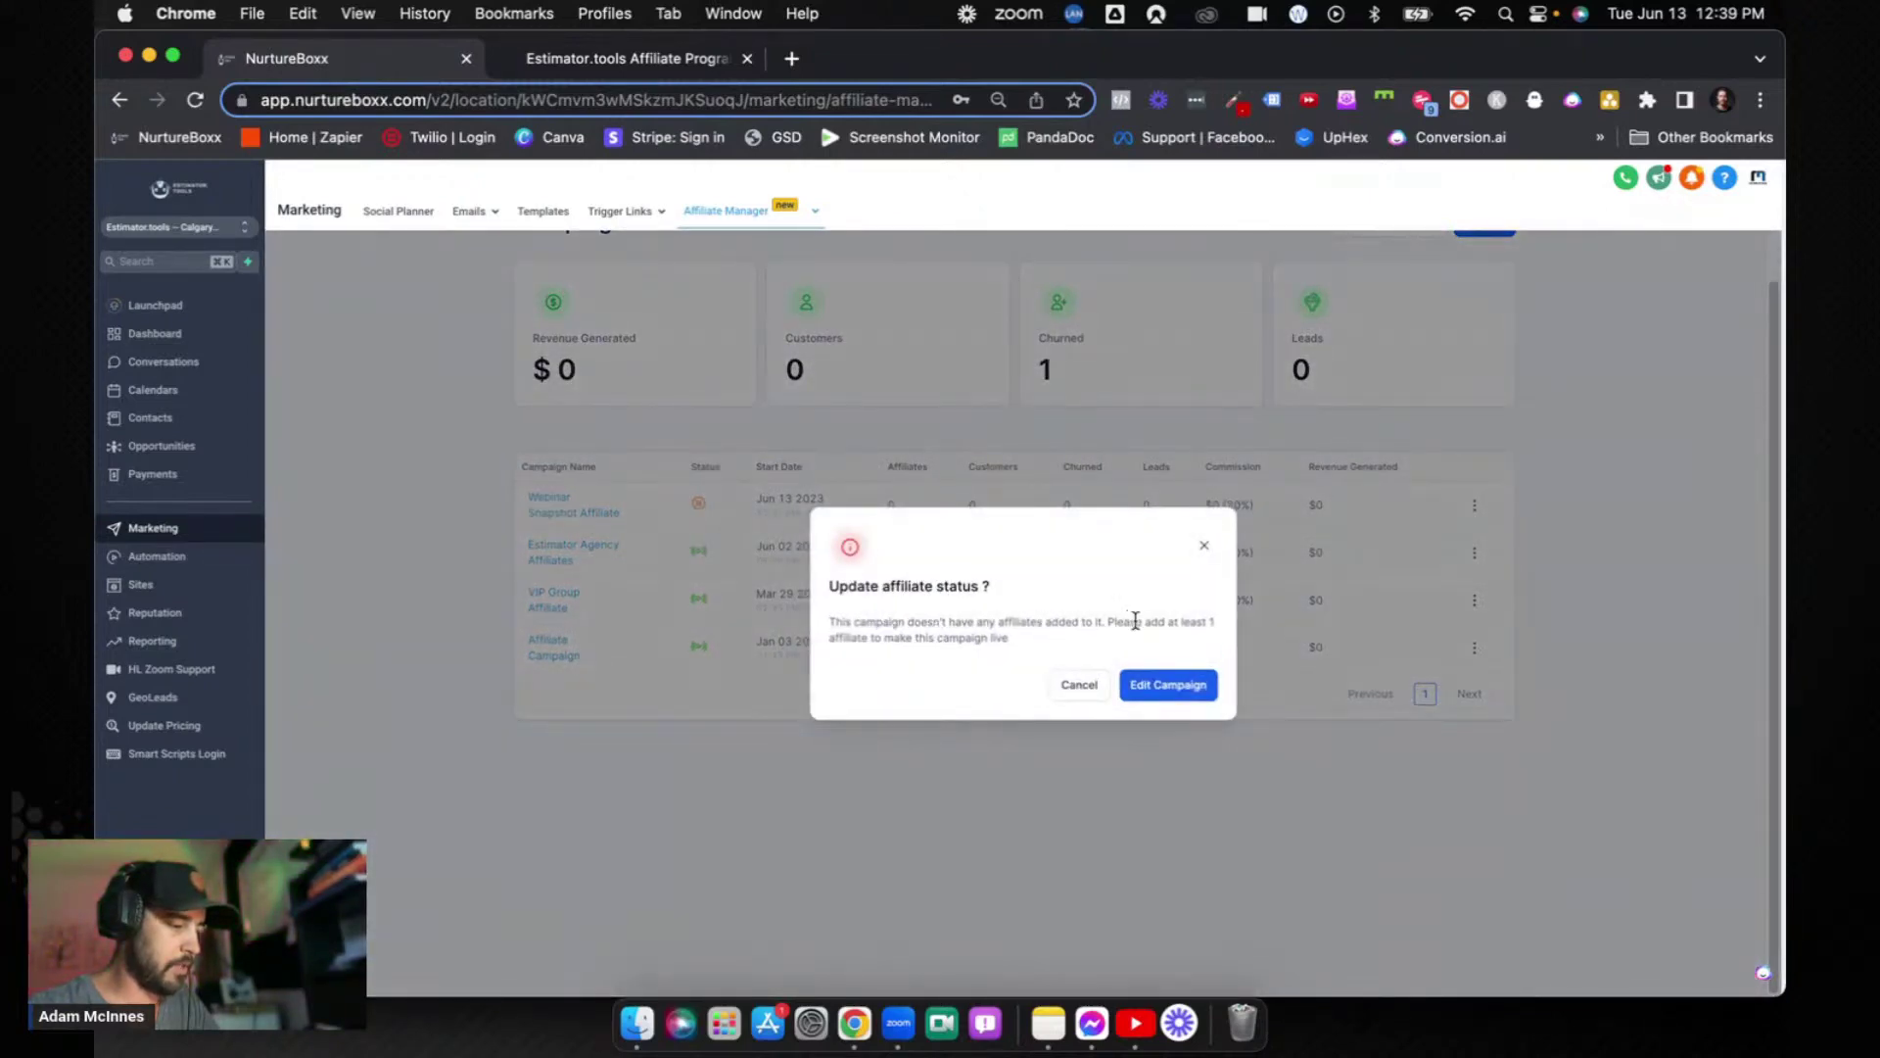
{"action": "left_click", "coordinate": [1169, 684]}
{"action": "scroll", "coordinate": [744, 529], "scroll_direction": "down", "scroll_amount": 4}
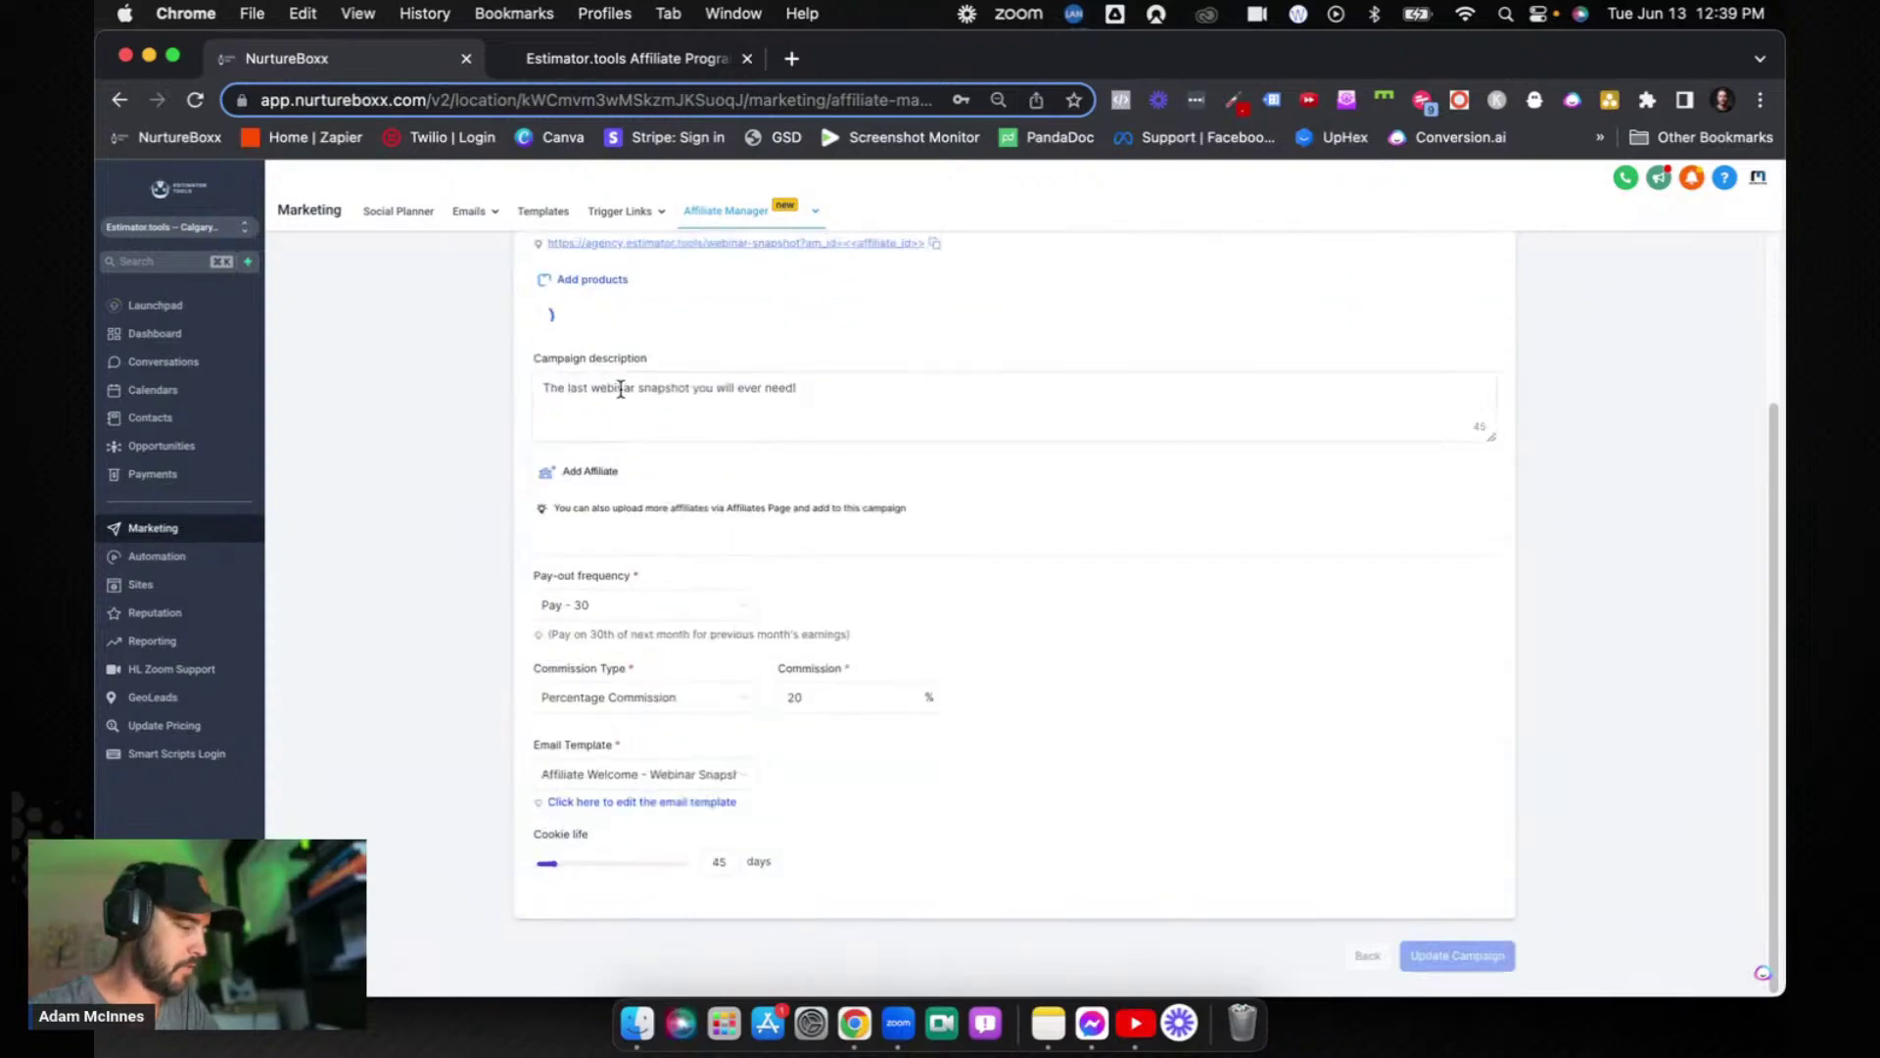
{"action": "left_click", "coordinate": [586, 473]}
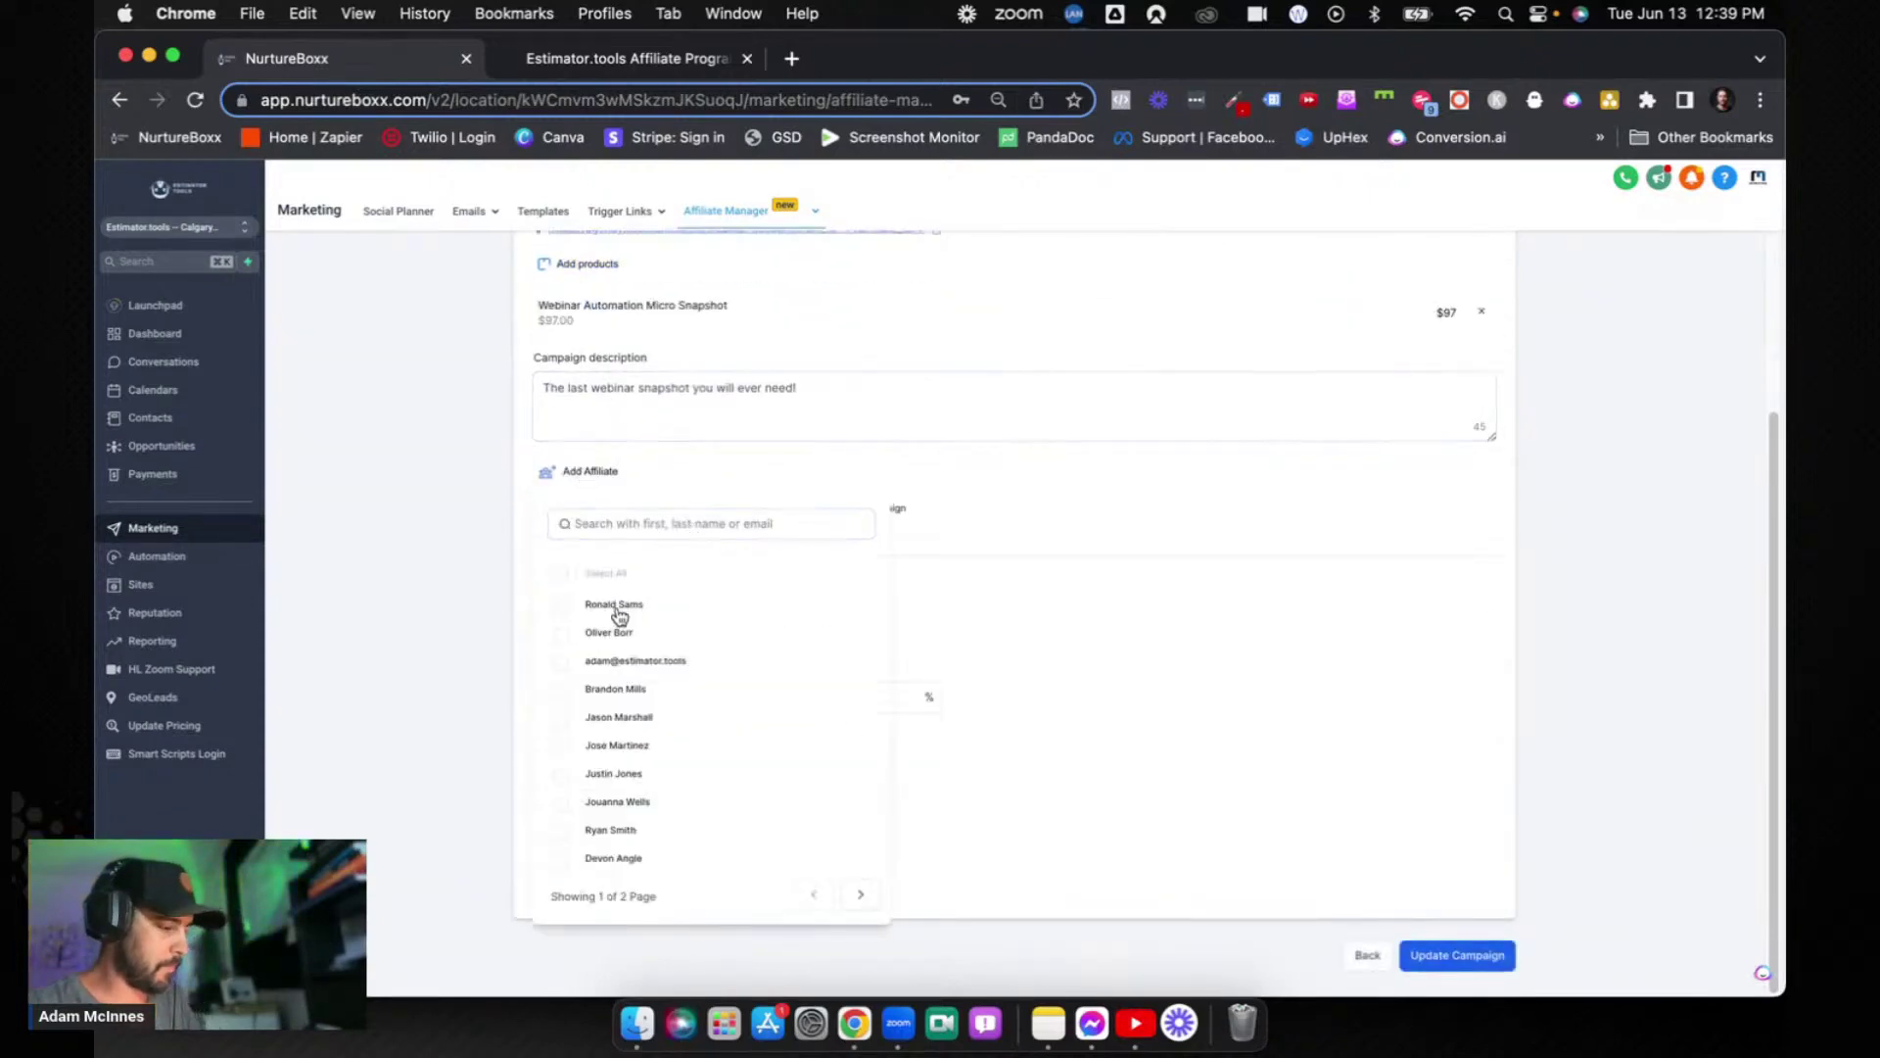
{"action": "type", "text": "adam"}
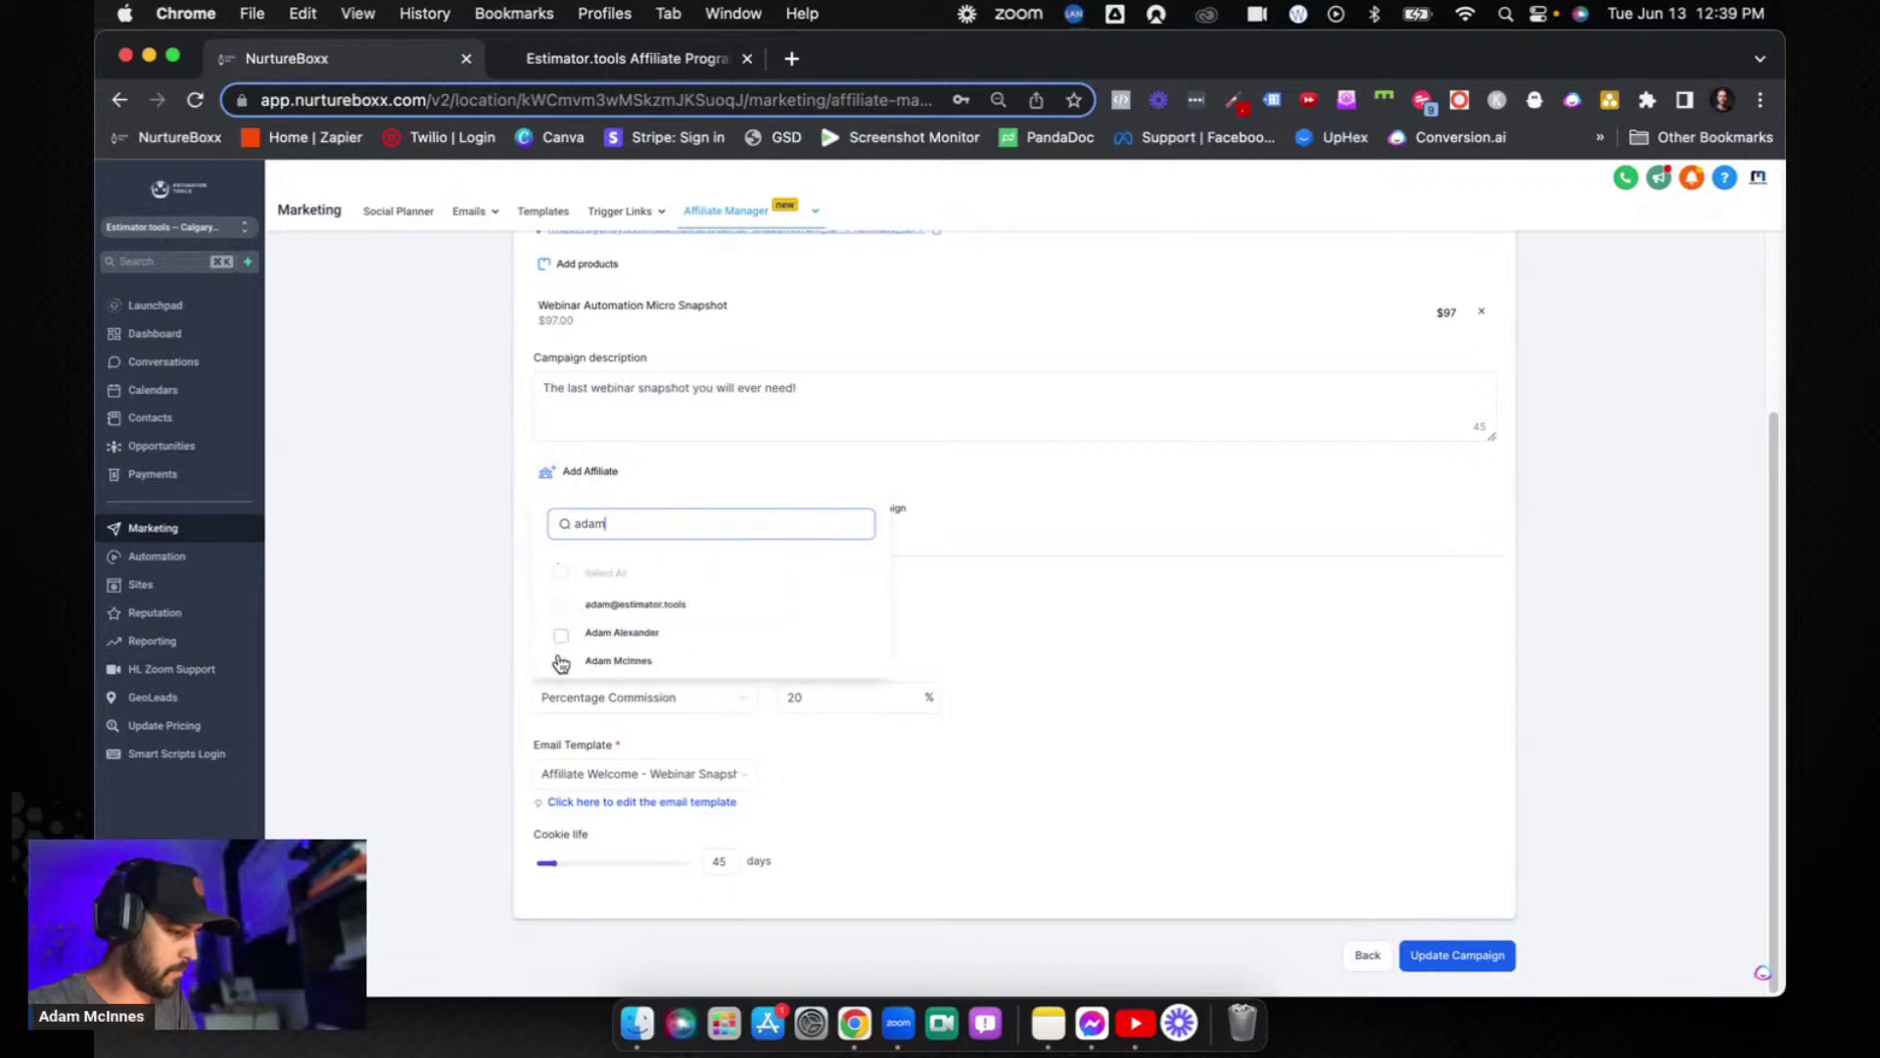
{"action": "left_click", "coordinate": [562, 662]}
{"action": "left_click", "coordinate": [1215, 823]}
{"action": "left_click", "coordinate": [1496, 959]}
- Switch the Webinar Snapshot Affiliate campaign's status to live and confirm the change
{"action": "left_click", "coordinate": [701, 506]}
{"action": "left_click", "coordinate": [1201, 686]}
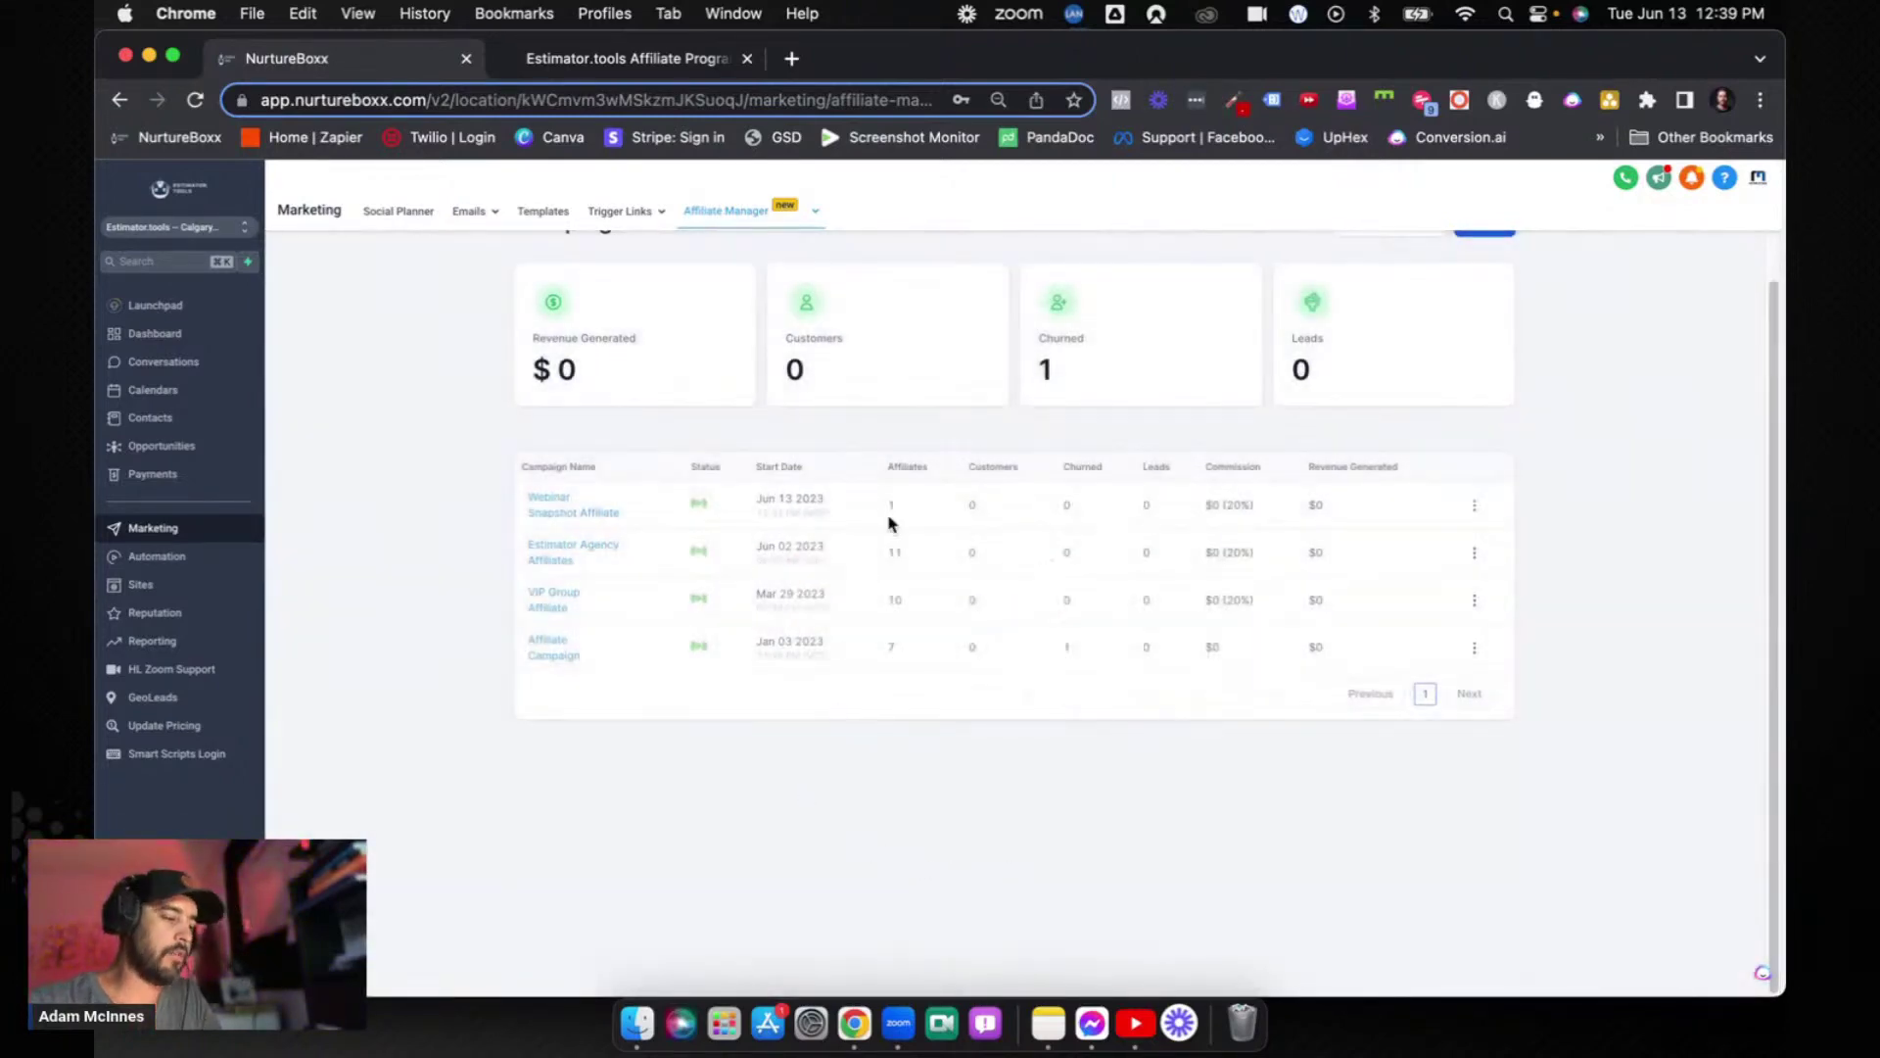
{"action": "scroll", "coordinate": [895, 514], "scroll_direction": "up", "scroll_amount": 1}
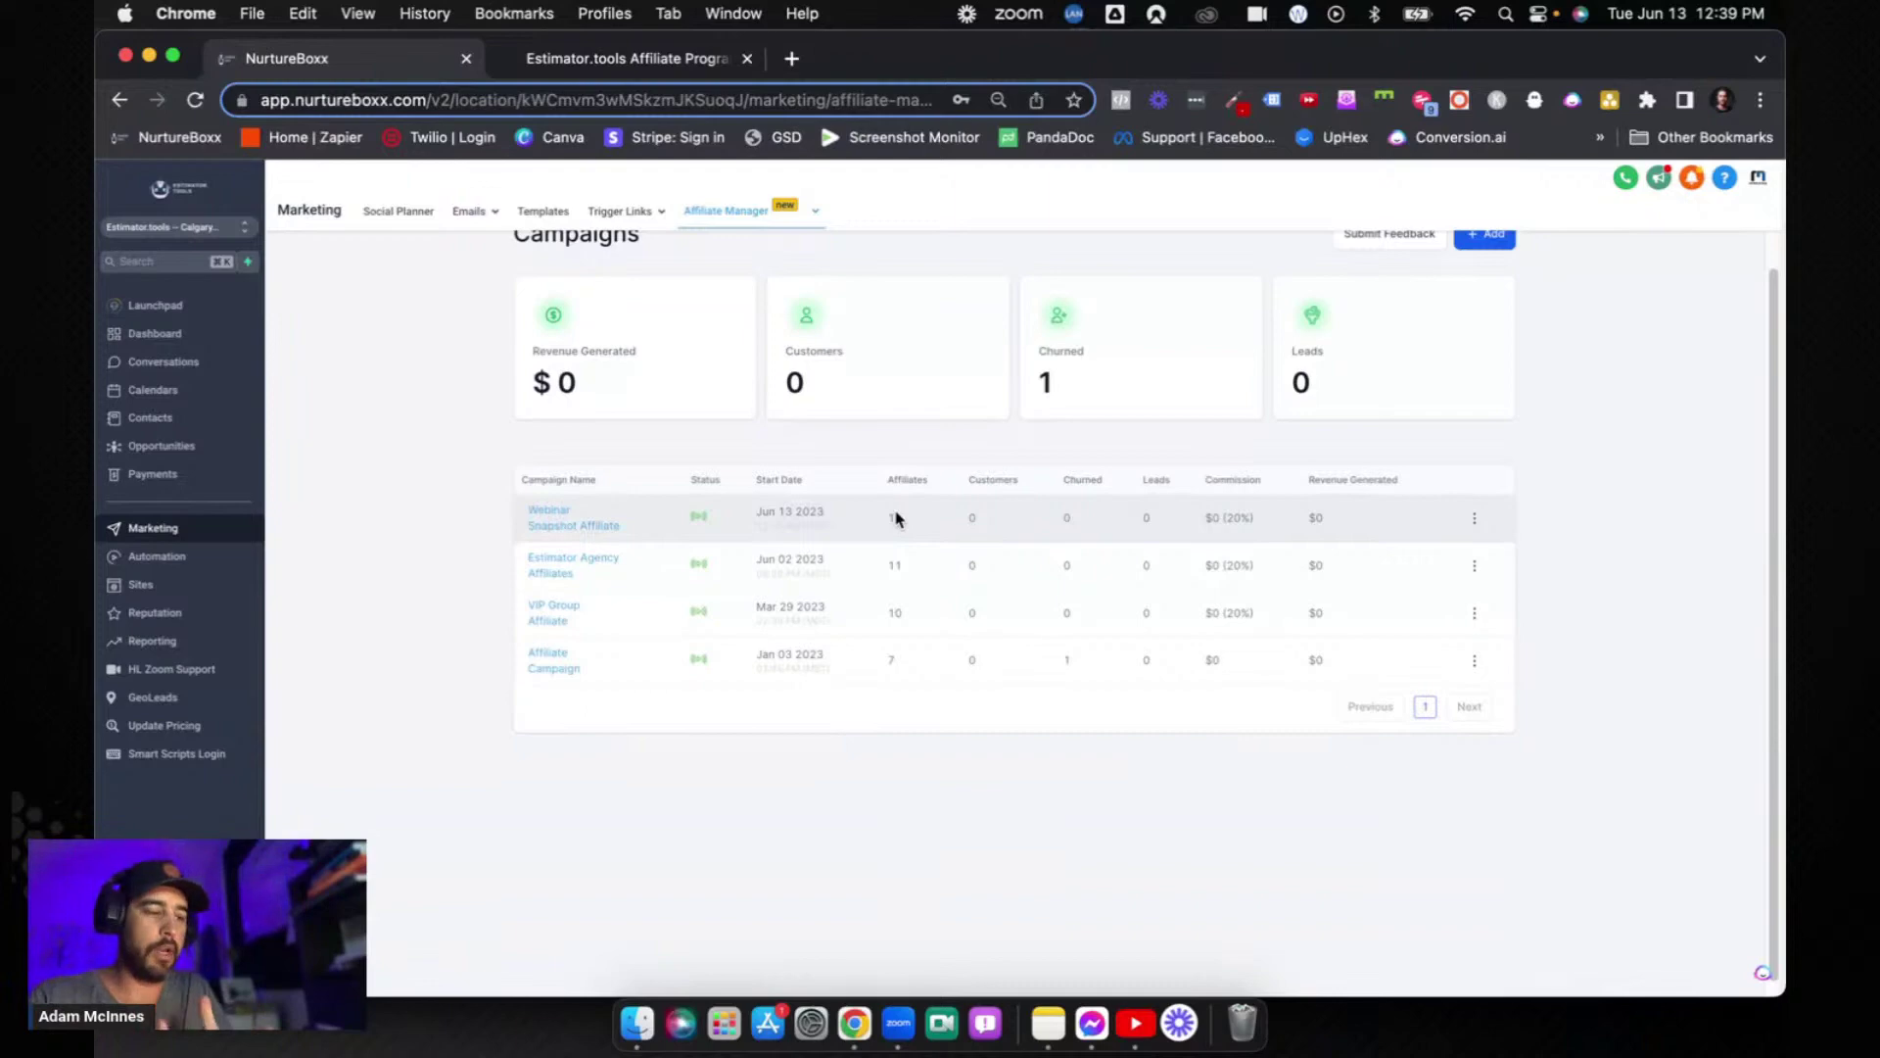
- Search the affiliates list by the owner's first name and check which campaigns the active affiliate record belongs to
{"action": "mouse_move", "coordinate": [725, 209]}
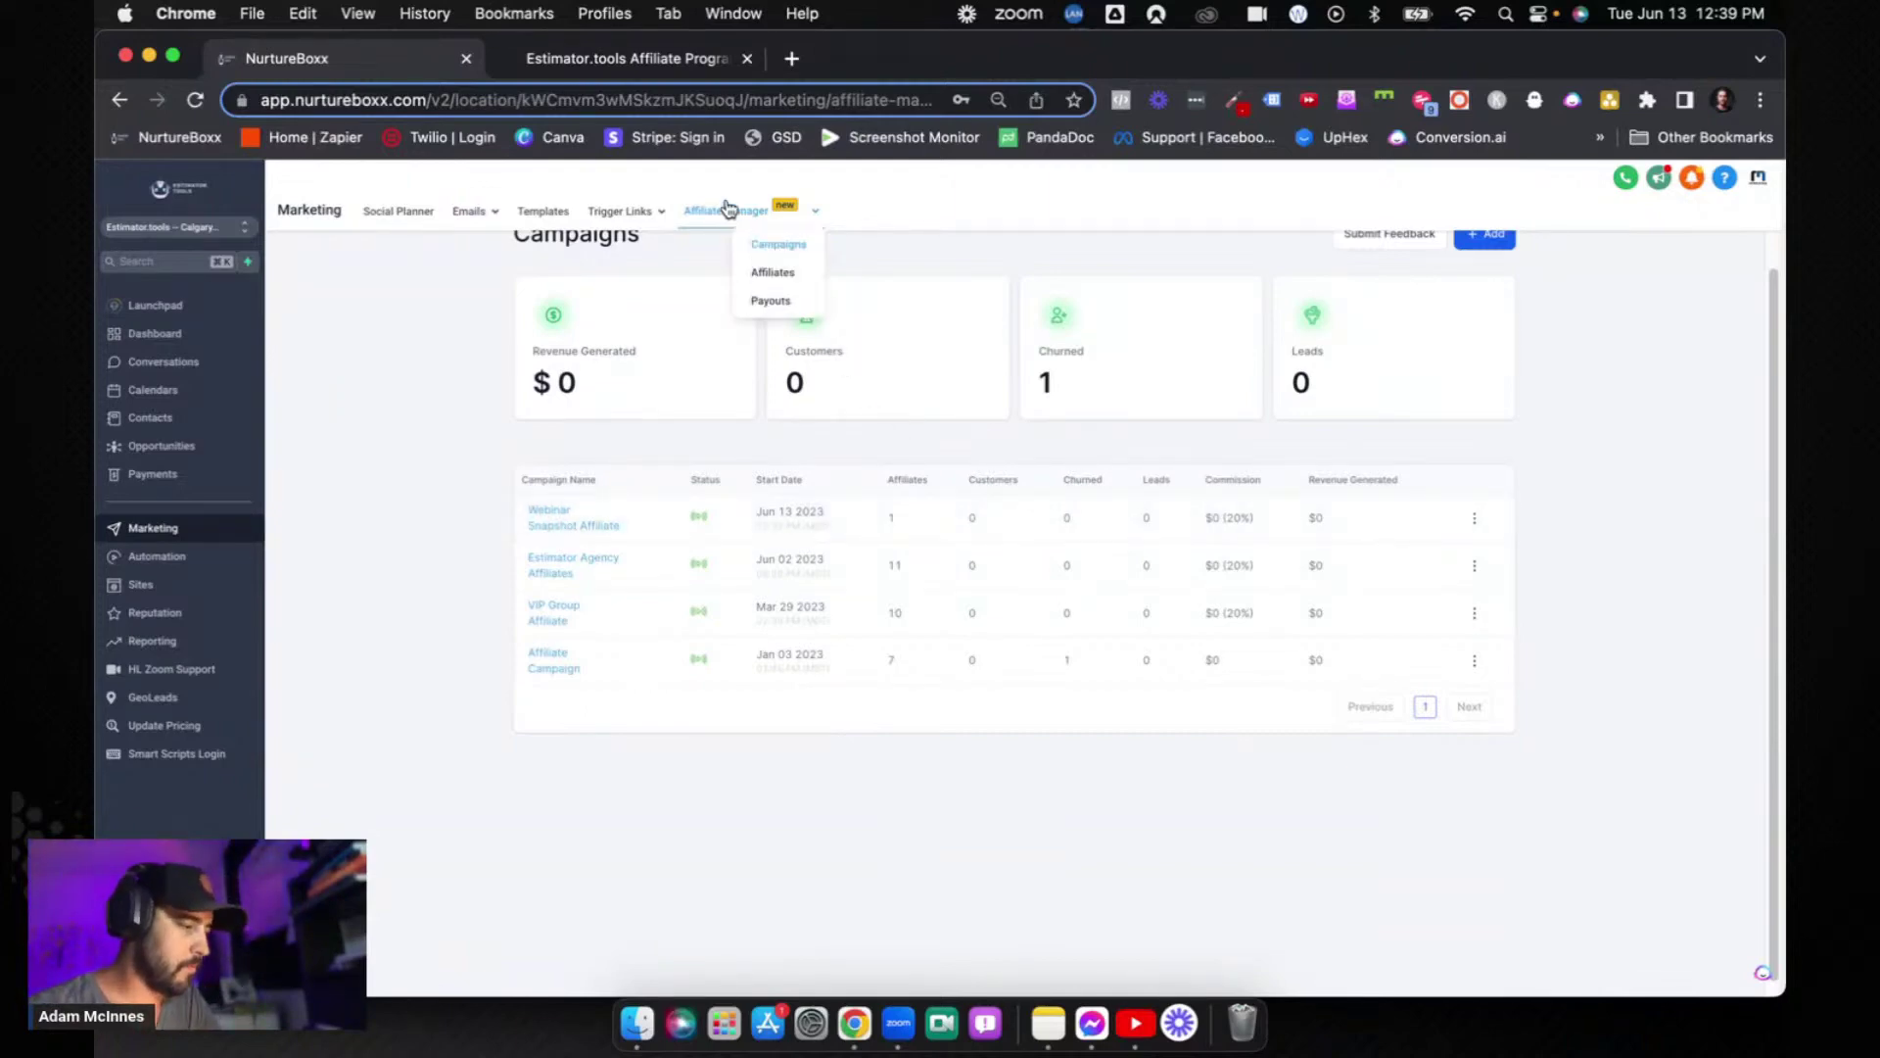
{"action": "left_click", "coordinate": [773, 274]}
{"action": "left_click", "coordinate": [1290, 304]}
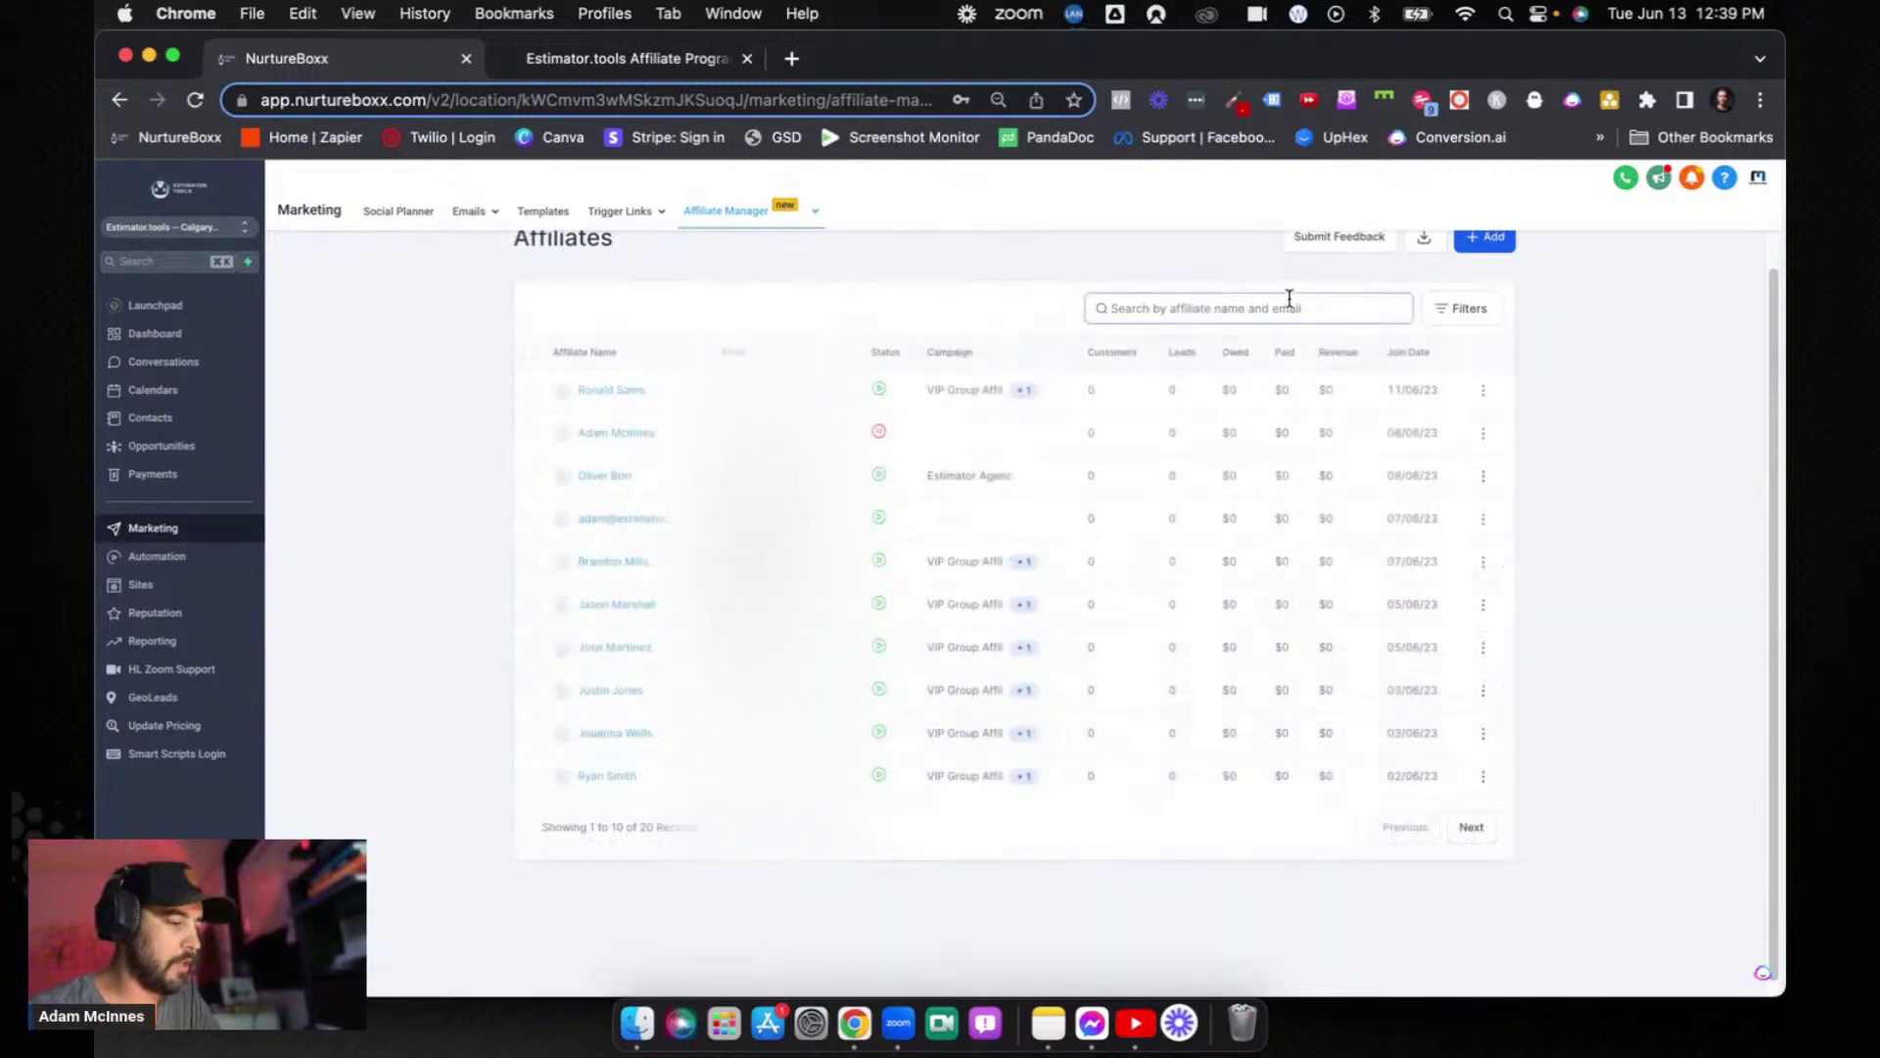
{"action": "type", "text": "adam"}
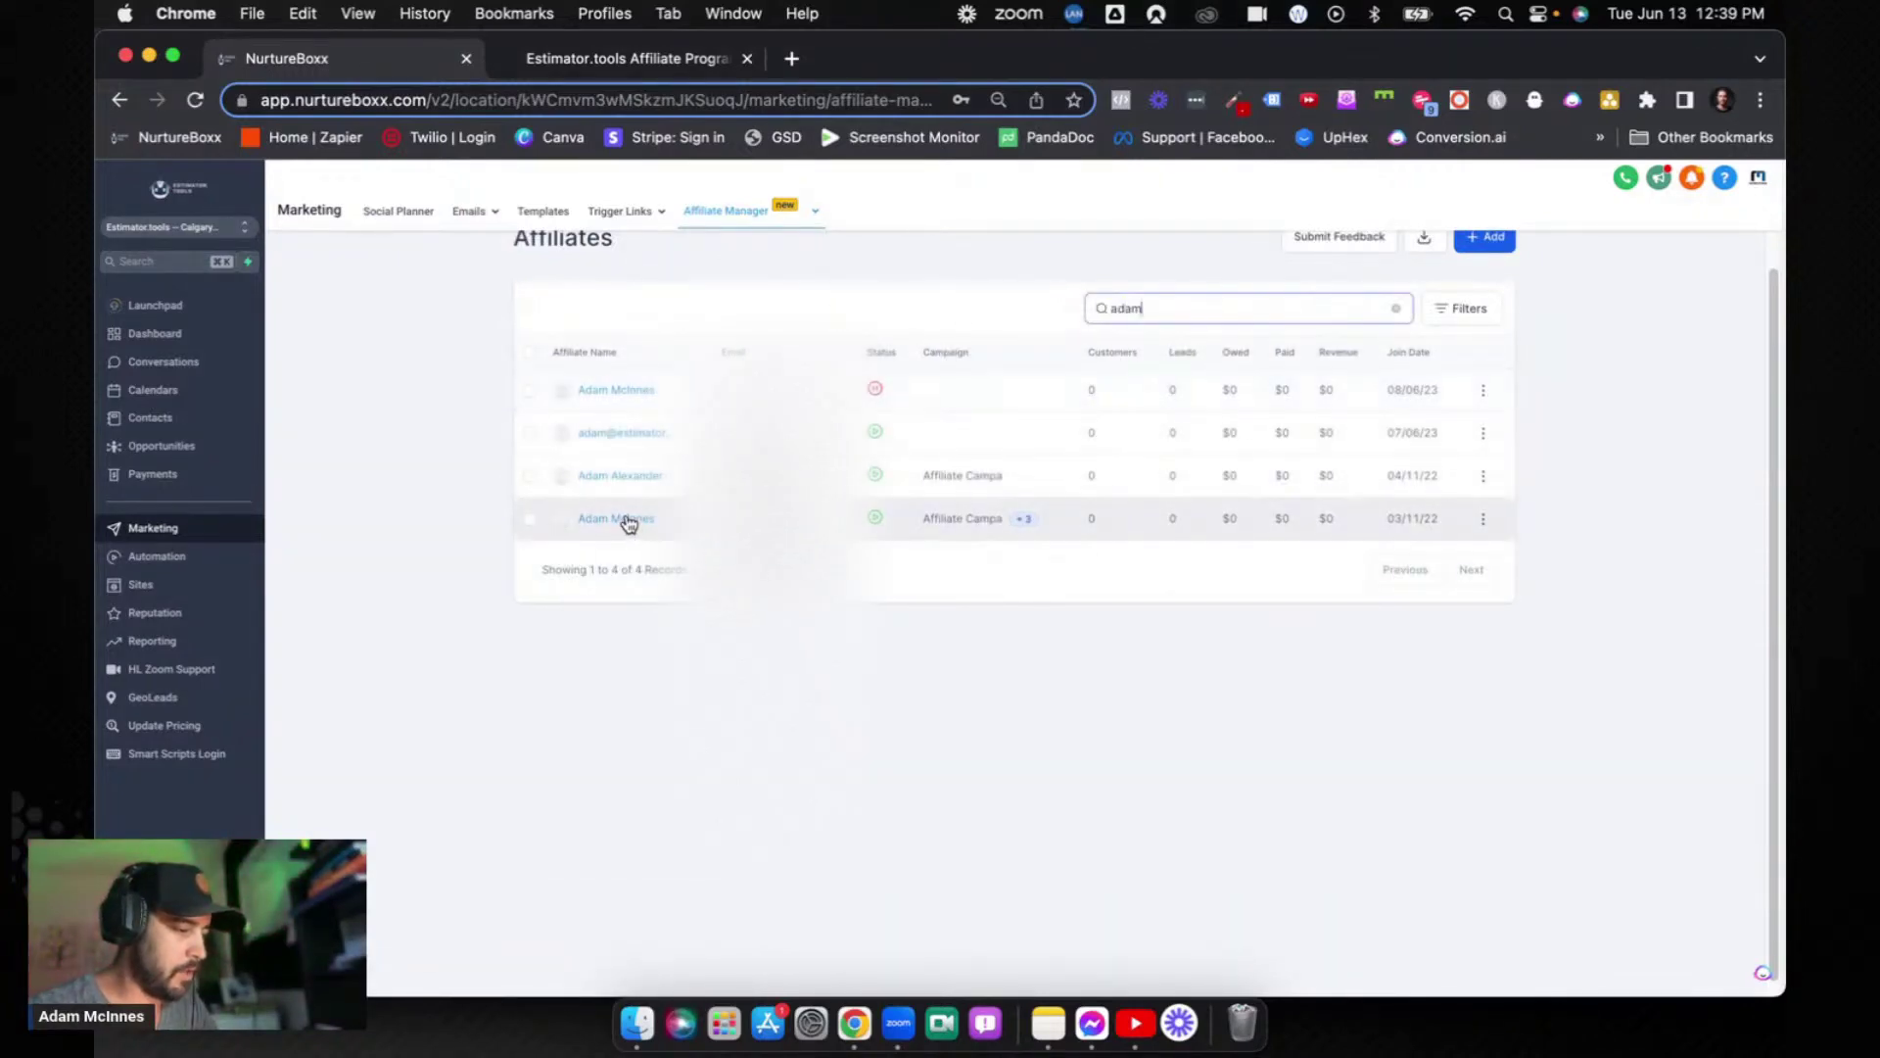
{"action": "mouse_move", "coordinate": [1024, 519]}
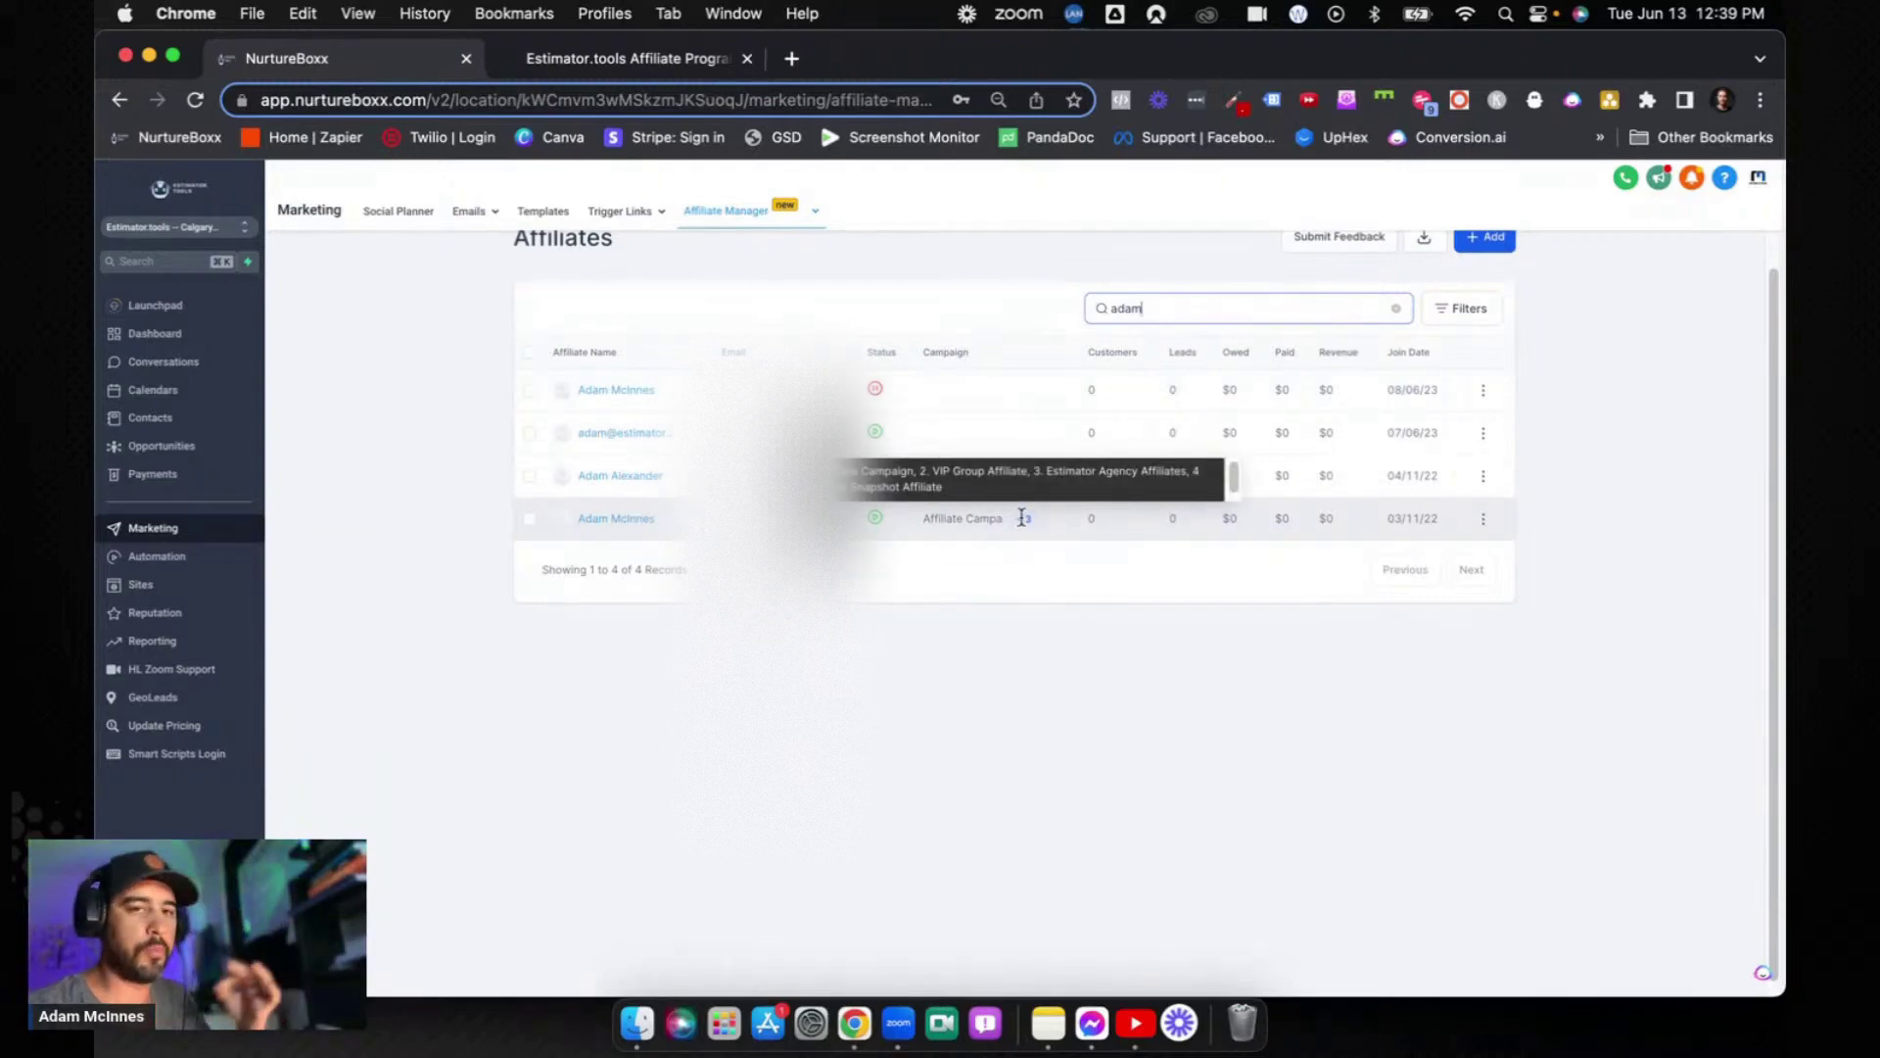
- Open the owner's affiliate record and view its unique affiliate link for the Webinar Snapshot Affiliate campaign
{"action": "left_click", "coordinate": [635, 531]}
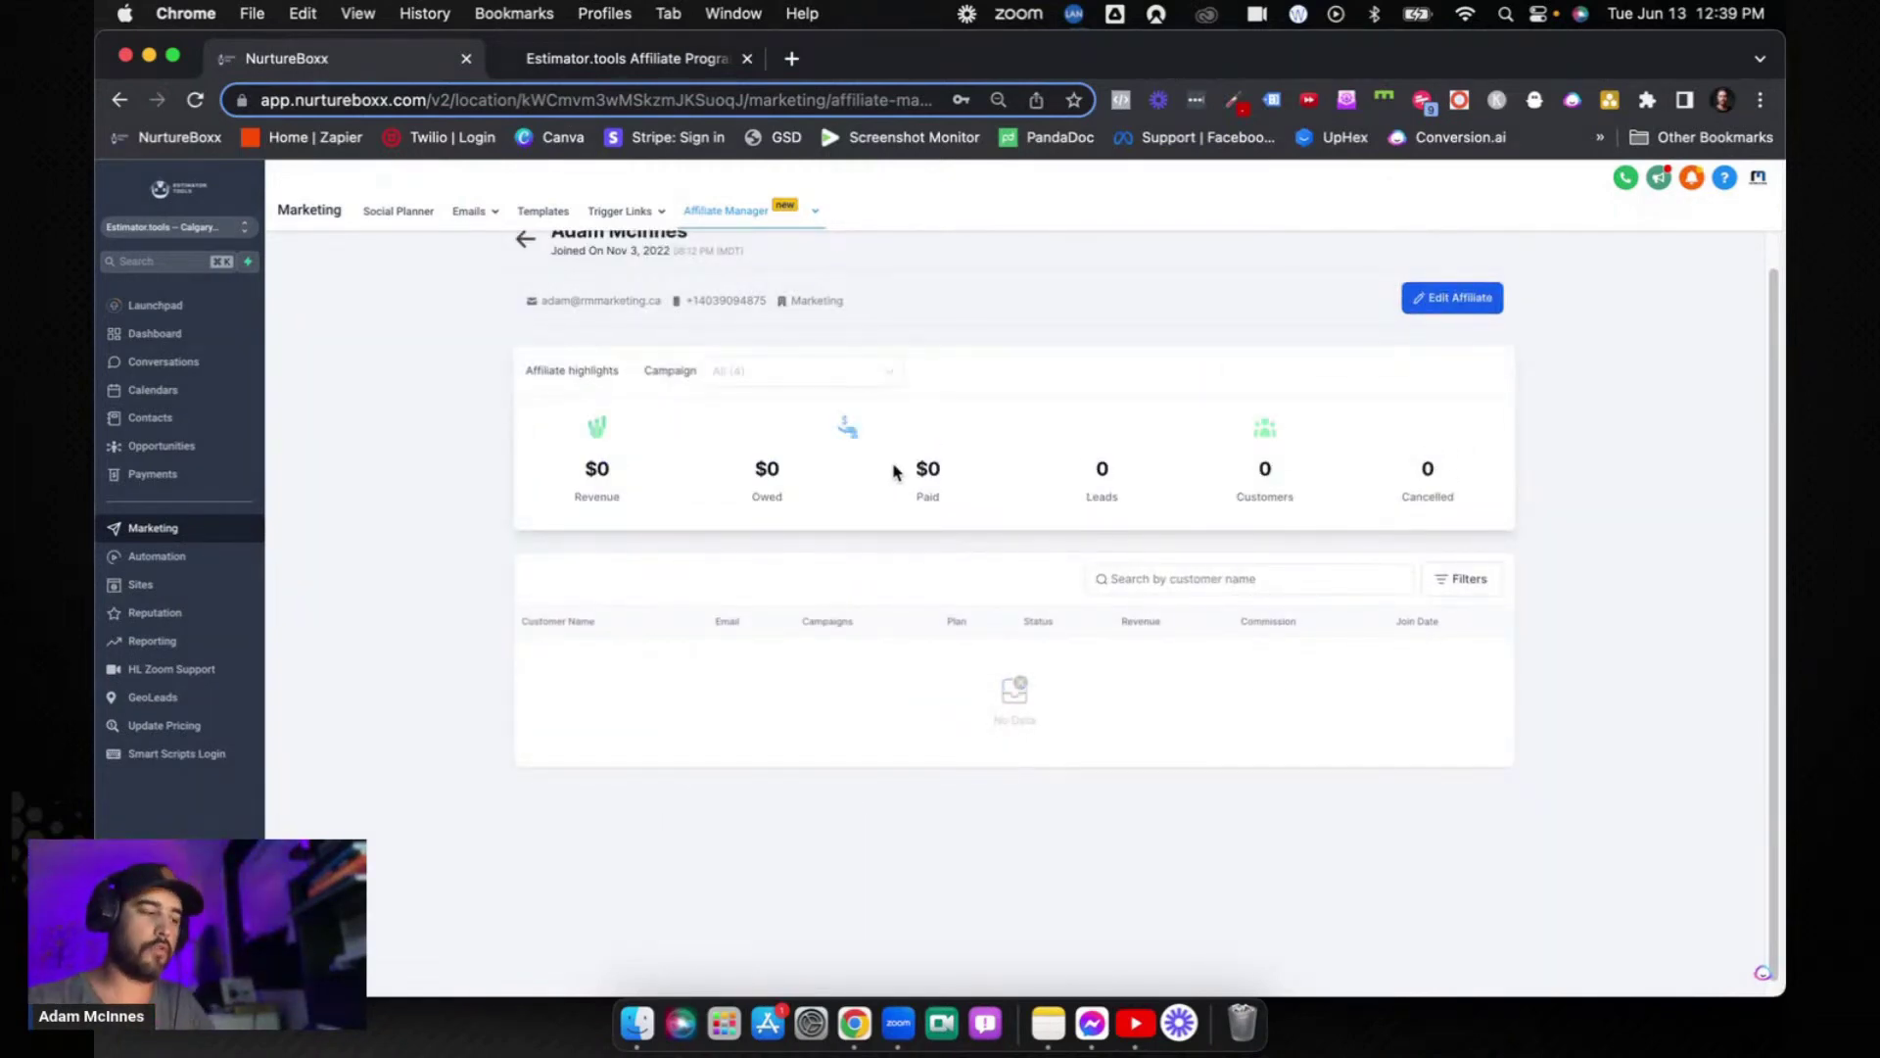
{"action": "left_click", "coordinate": [883, 386]}
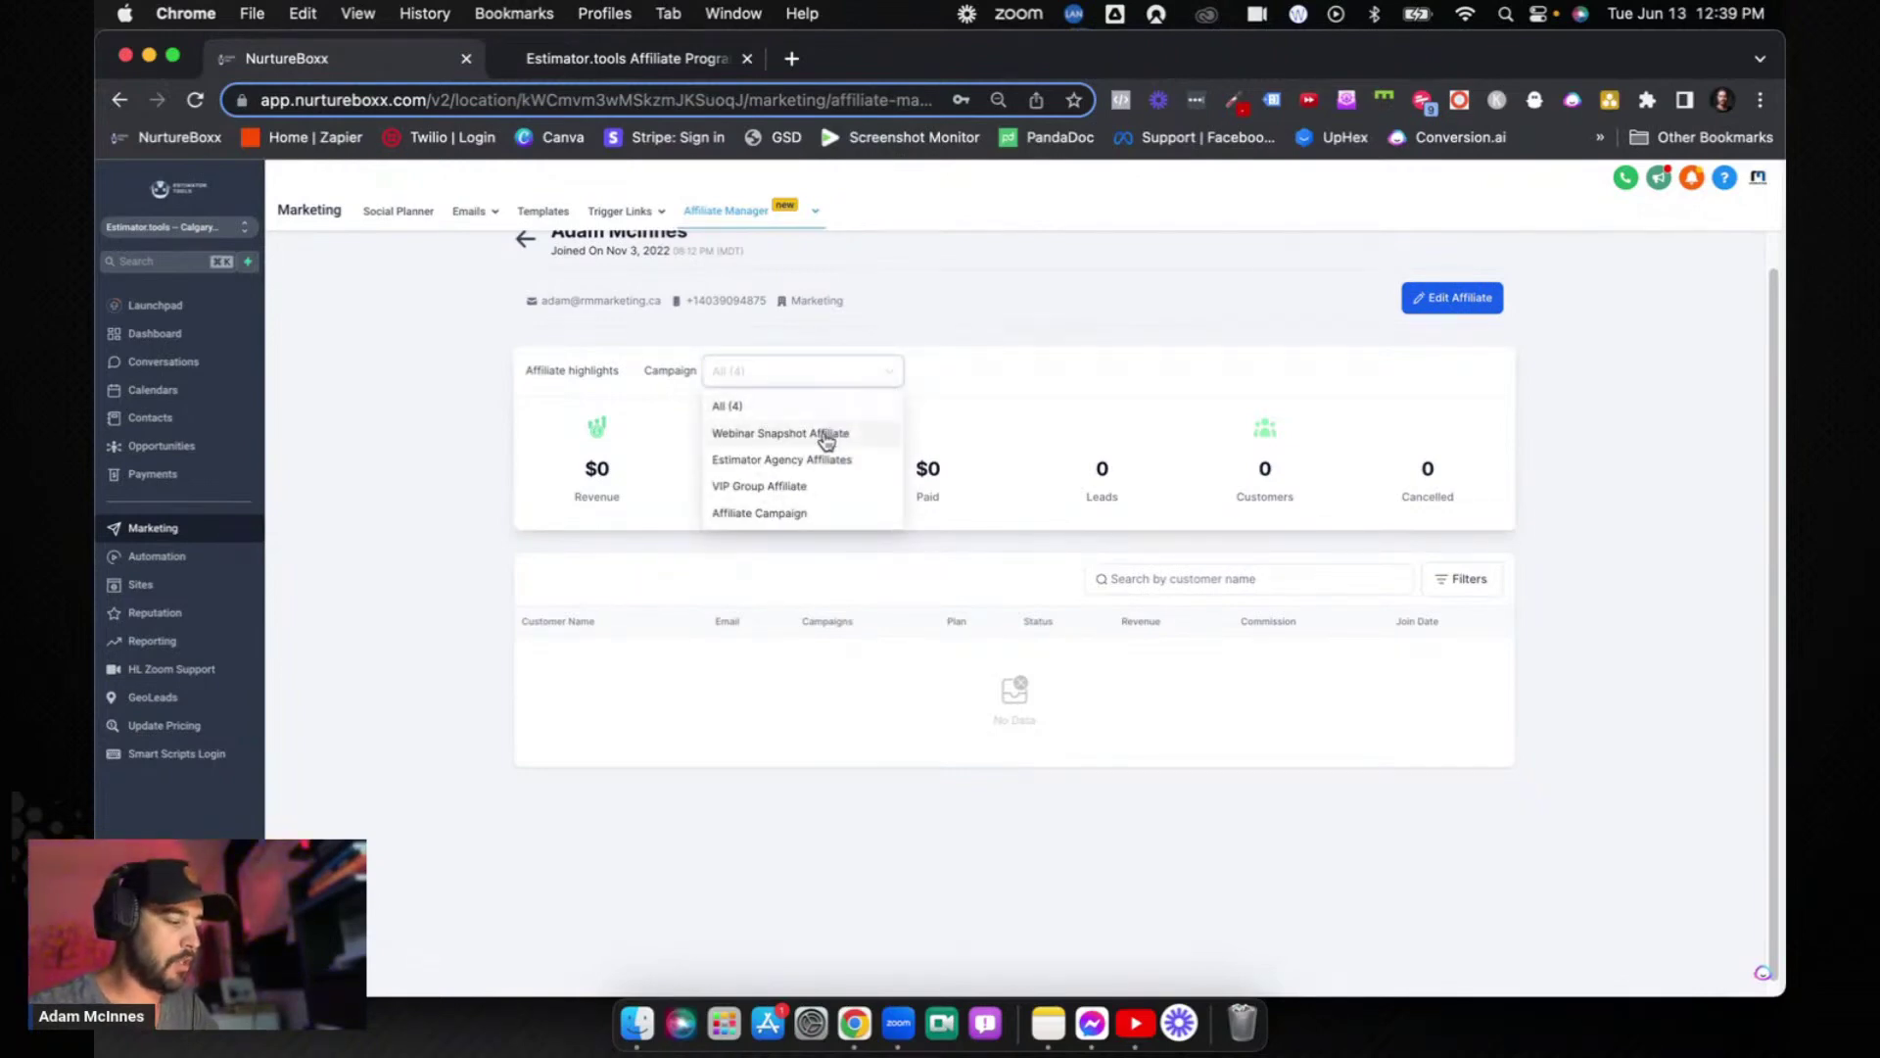
{"action": "left_click", "coordinate": [755, 434]}
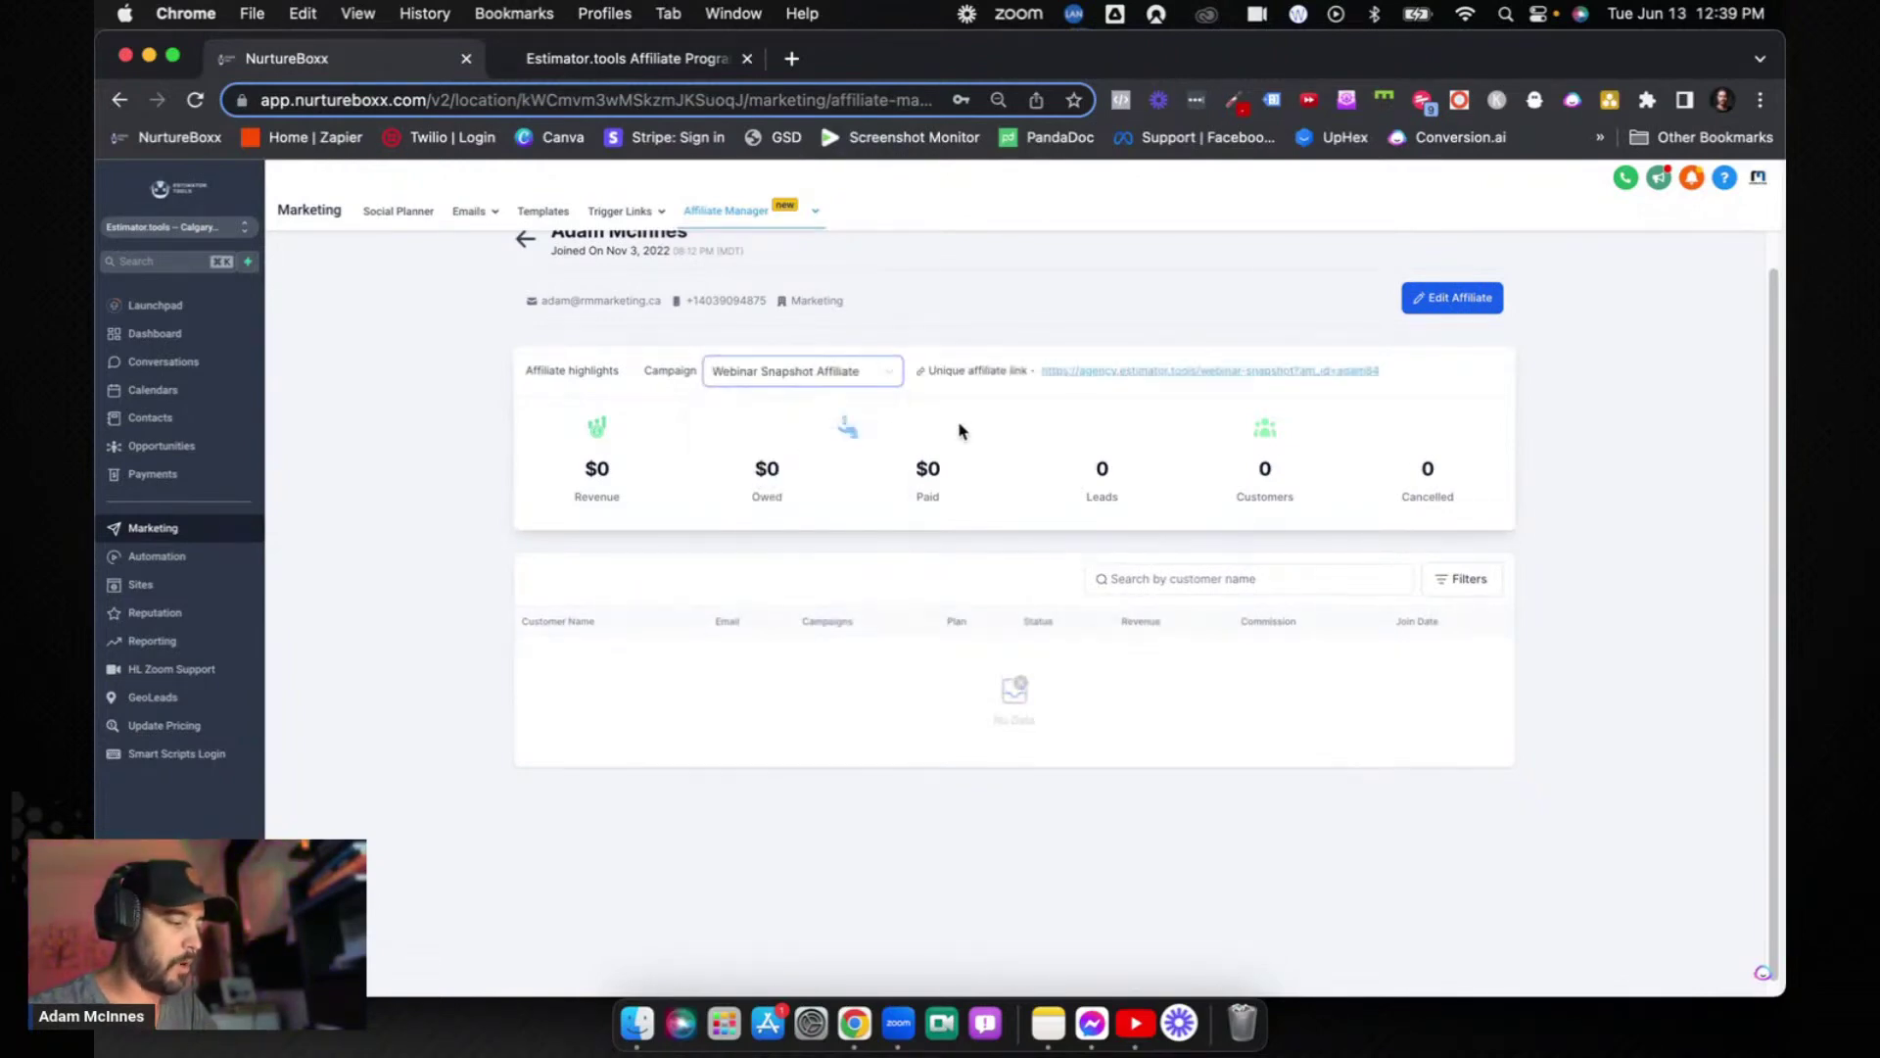
{"action": "left_click_drag", "start_coordinate": [1041, 371], "coordinate": [1390, 373]}
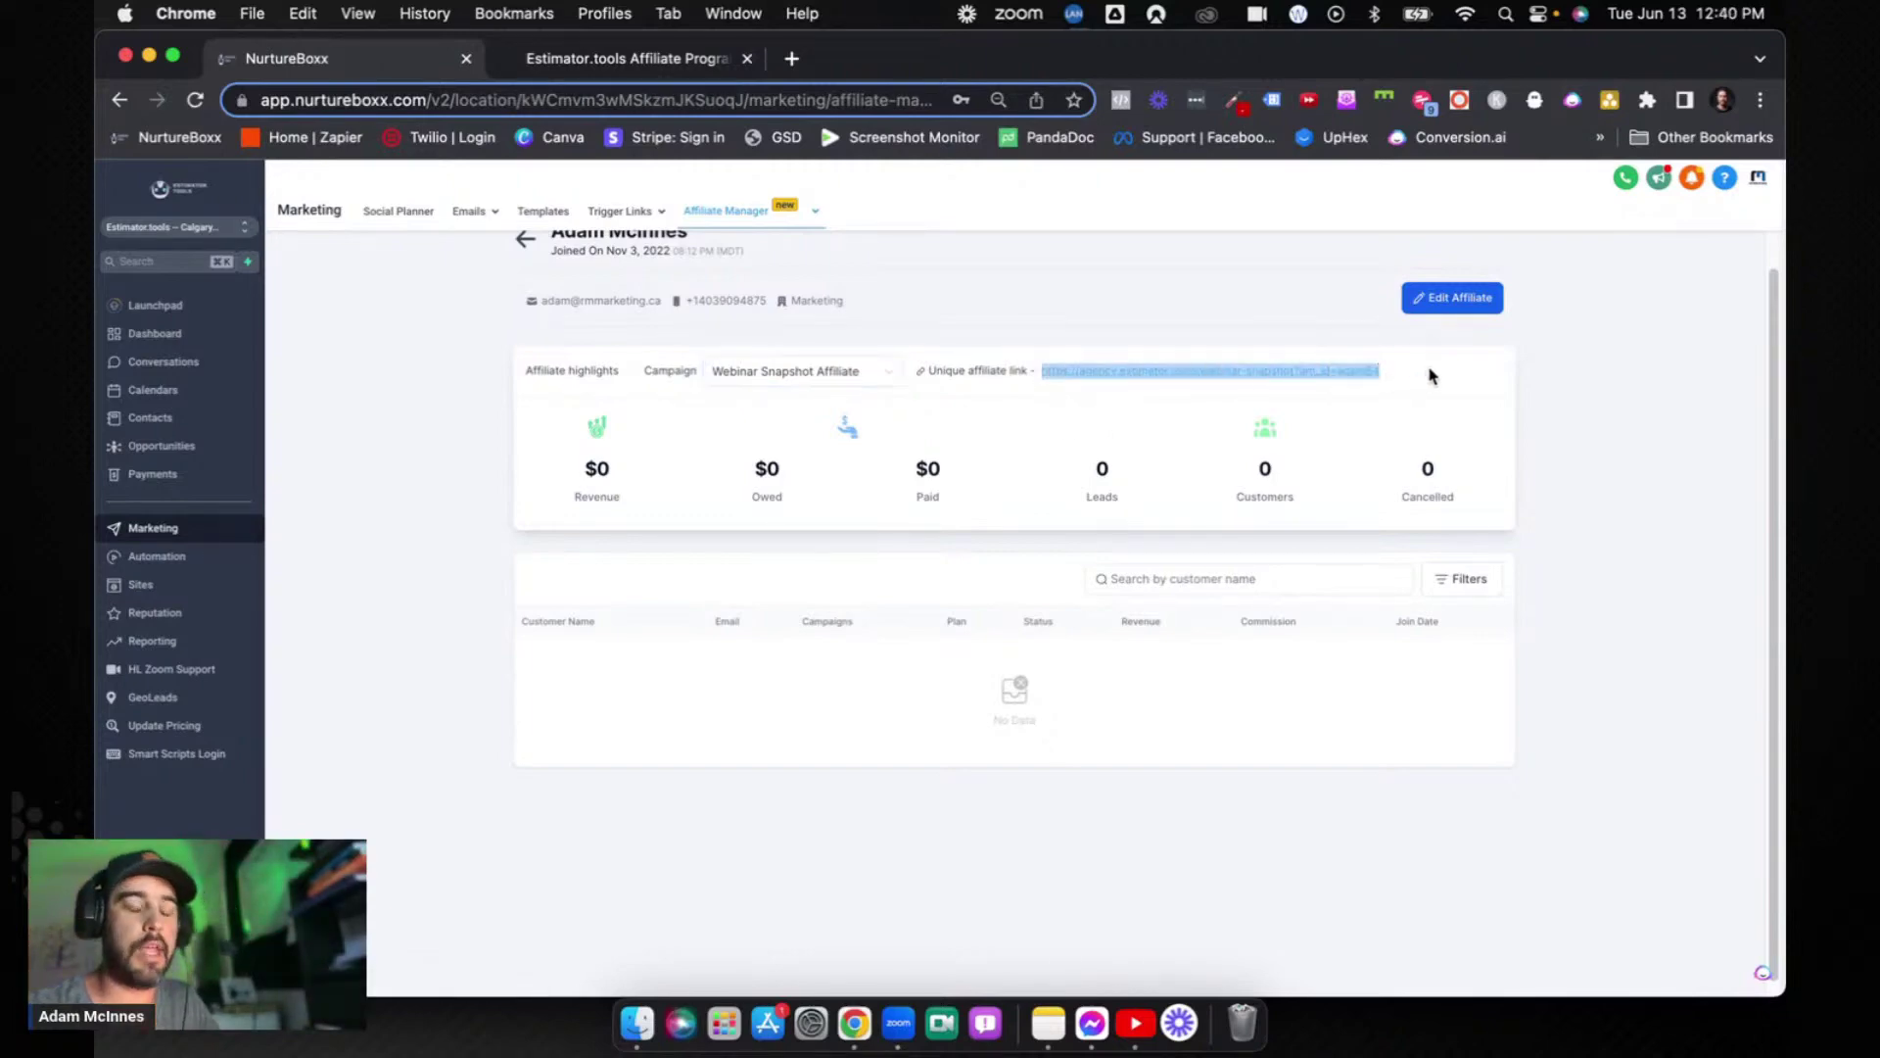
{"action": "left_click", "coordinate": [1430, 376]}
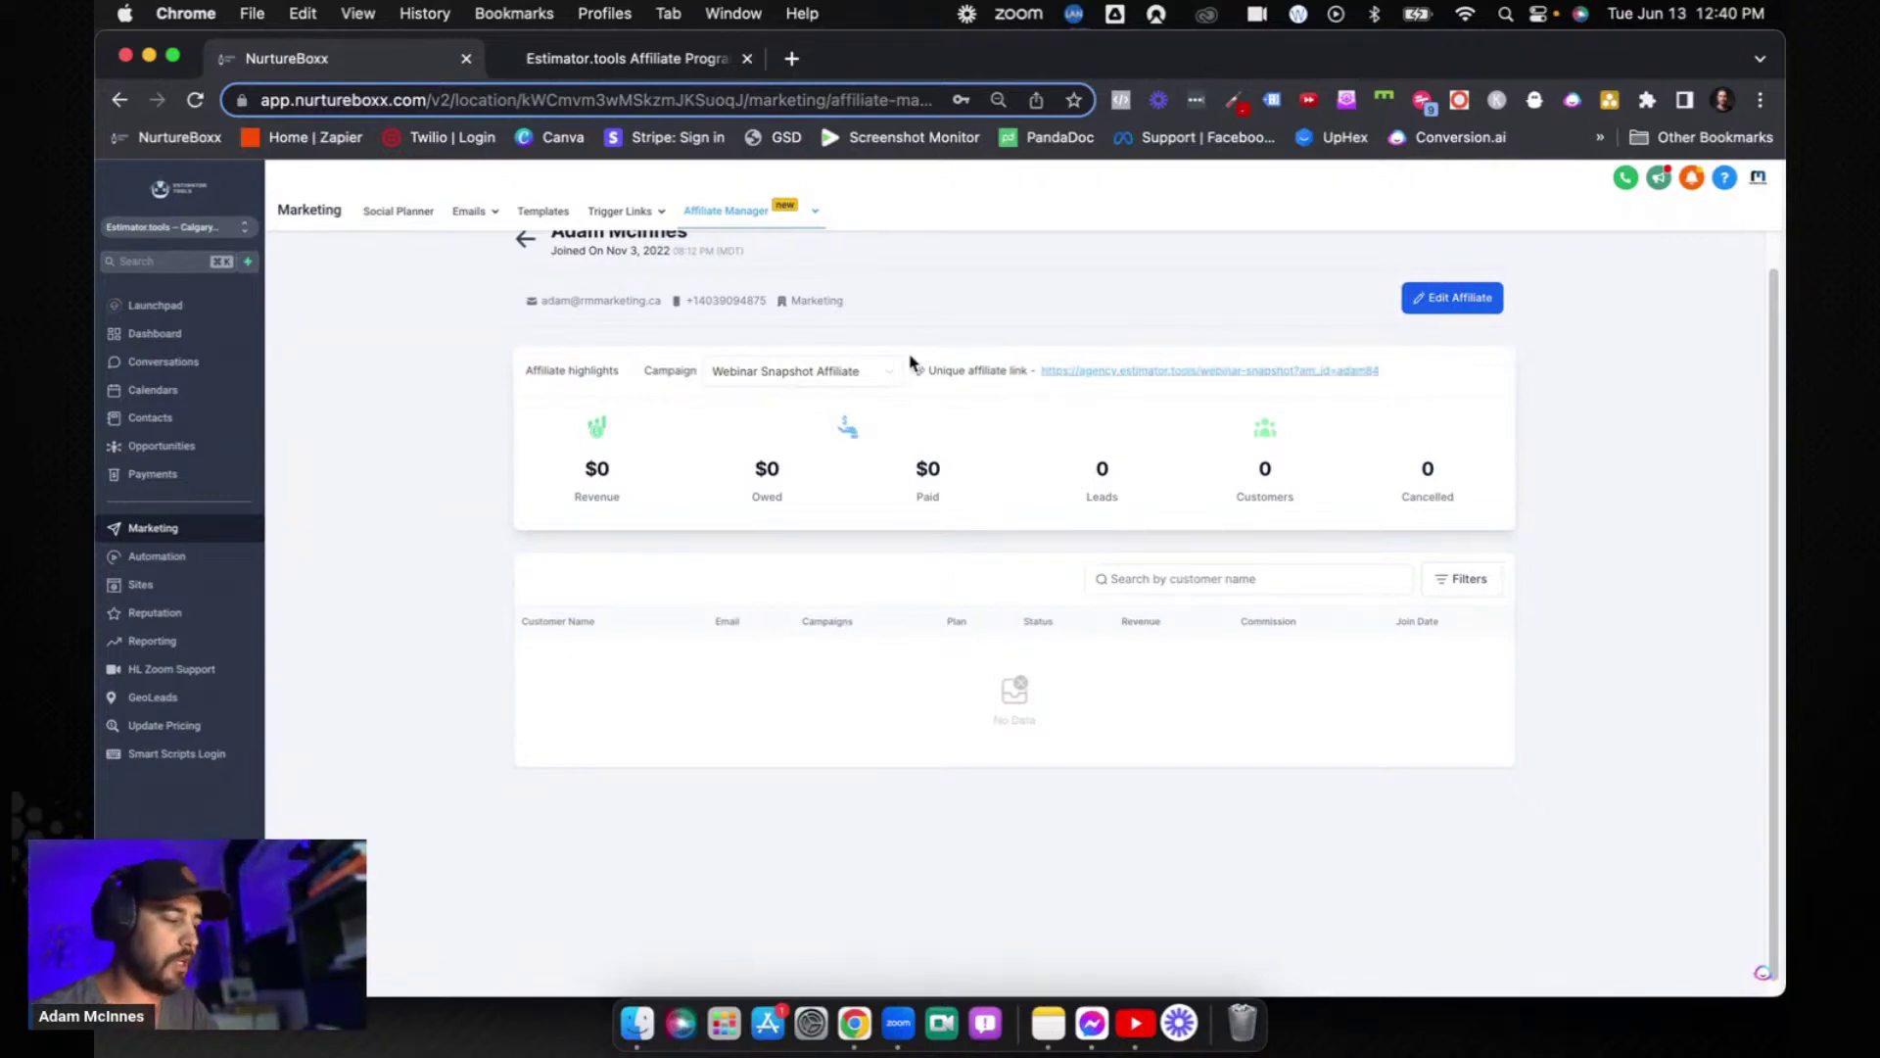
- Switch the affiliate record to the Estimator Agency Affiliates campaign and examine the unique link's affiliate ID portion
{"action": "left_click", "coordinate": [881, 373]}
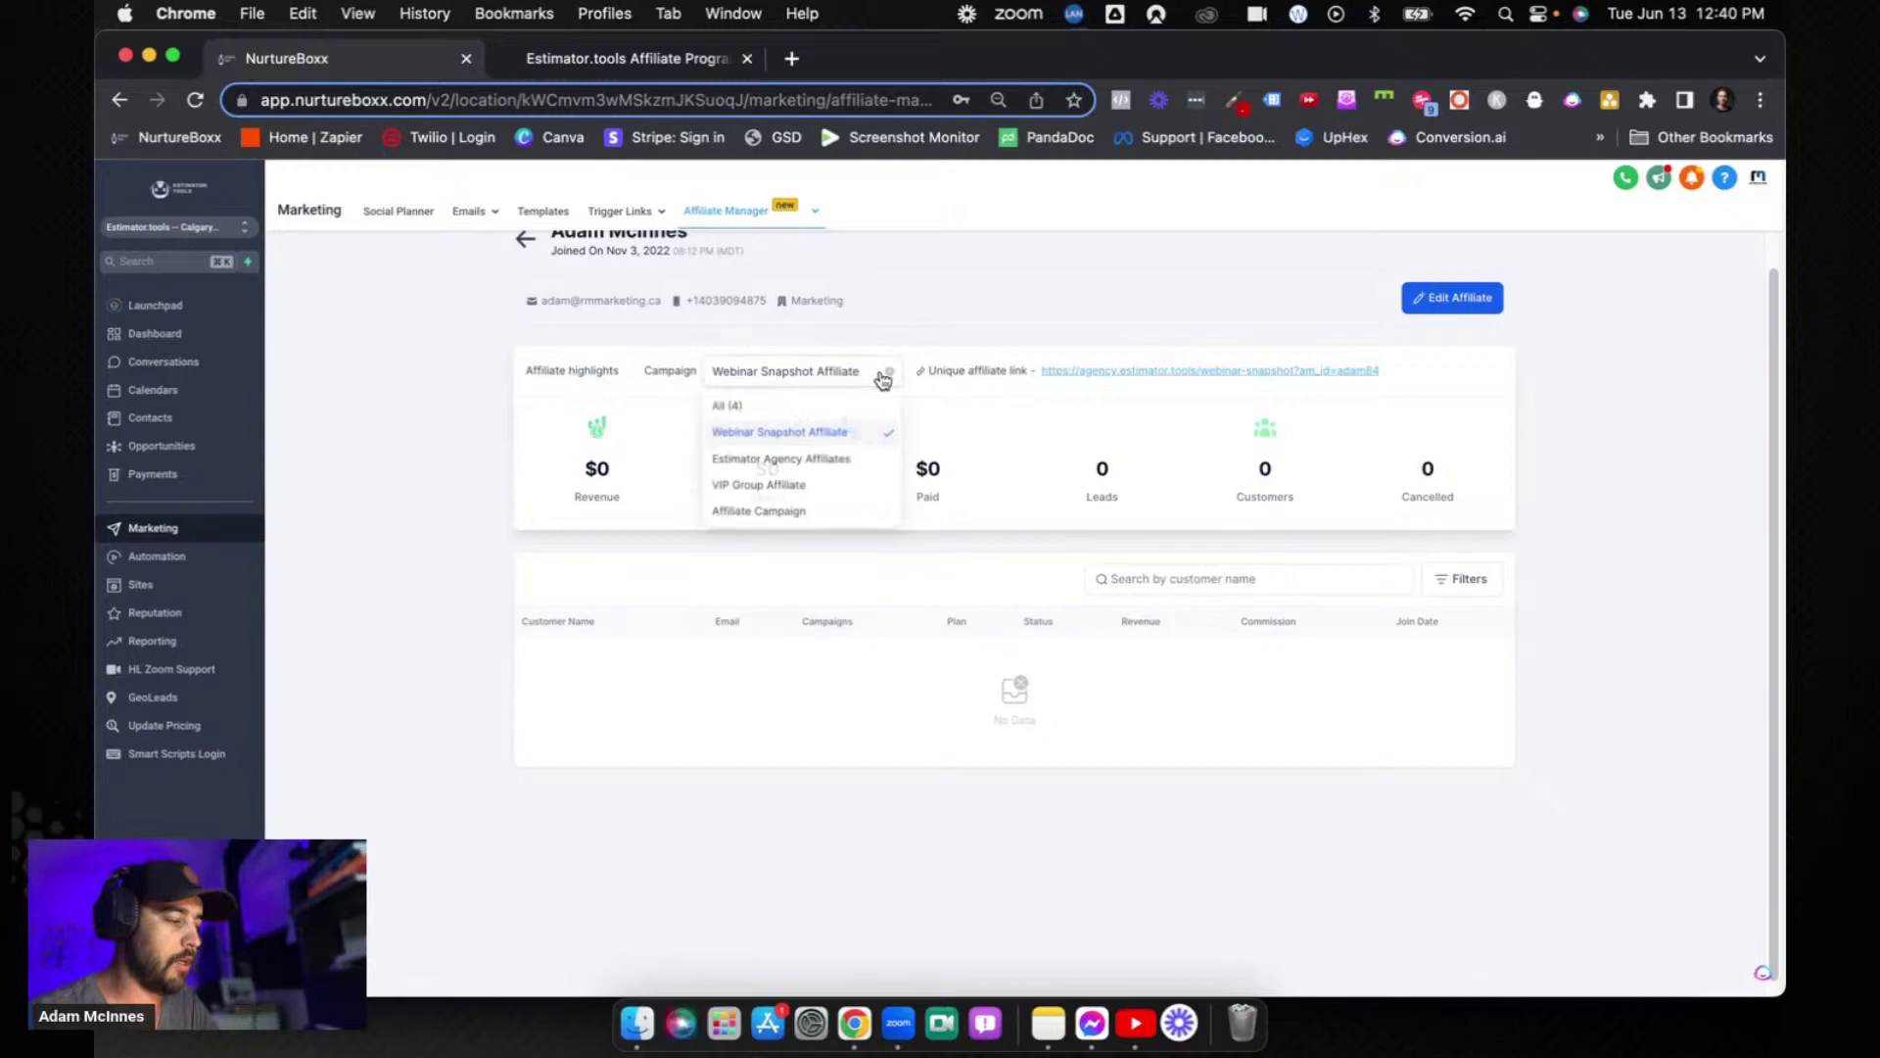
{"action": "left_click", "coordinate": [819, 460]}
{"action": "left_click_drag", "start_coordinate": [1348, 378], "coordinate": [1016, 373]}
{"action": "left_click", "coordinate": [1396, 379]}
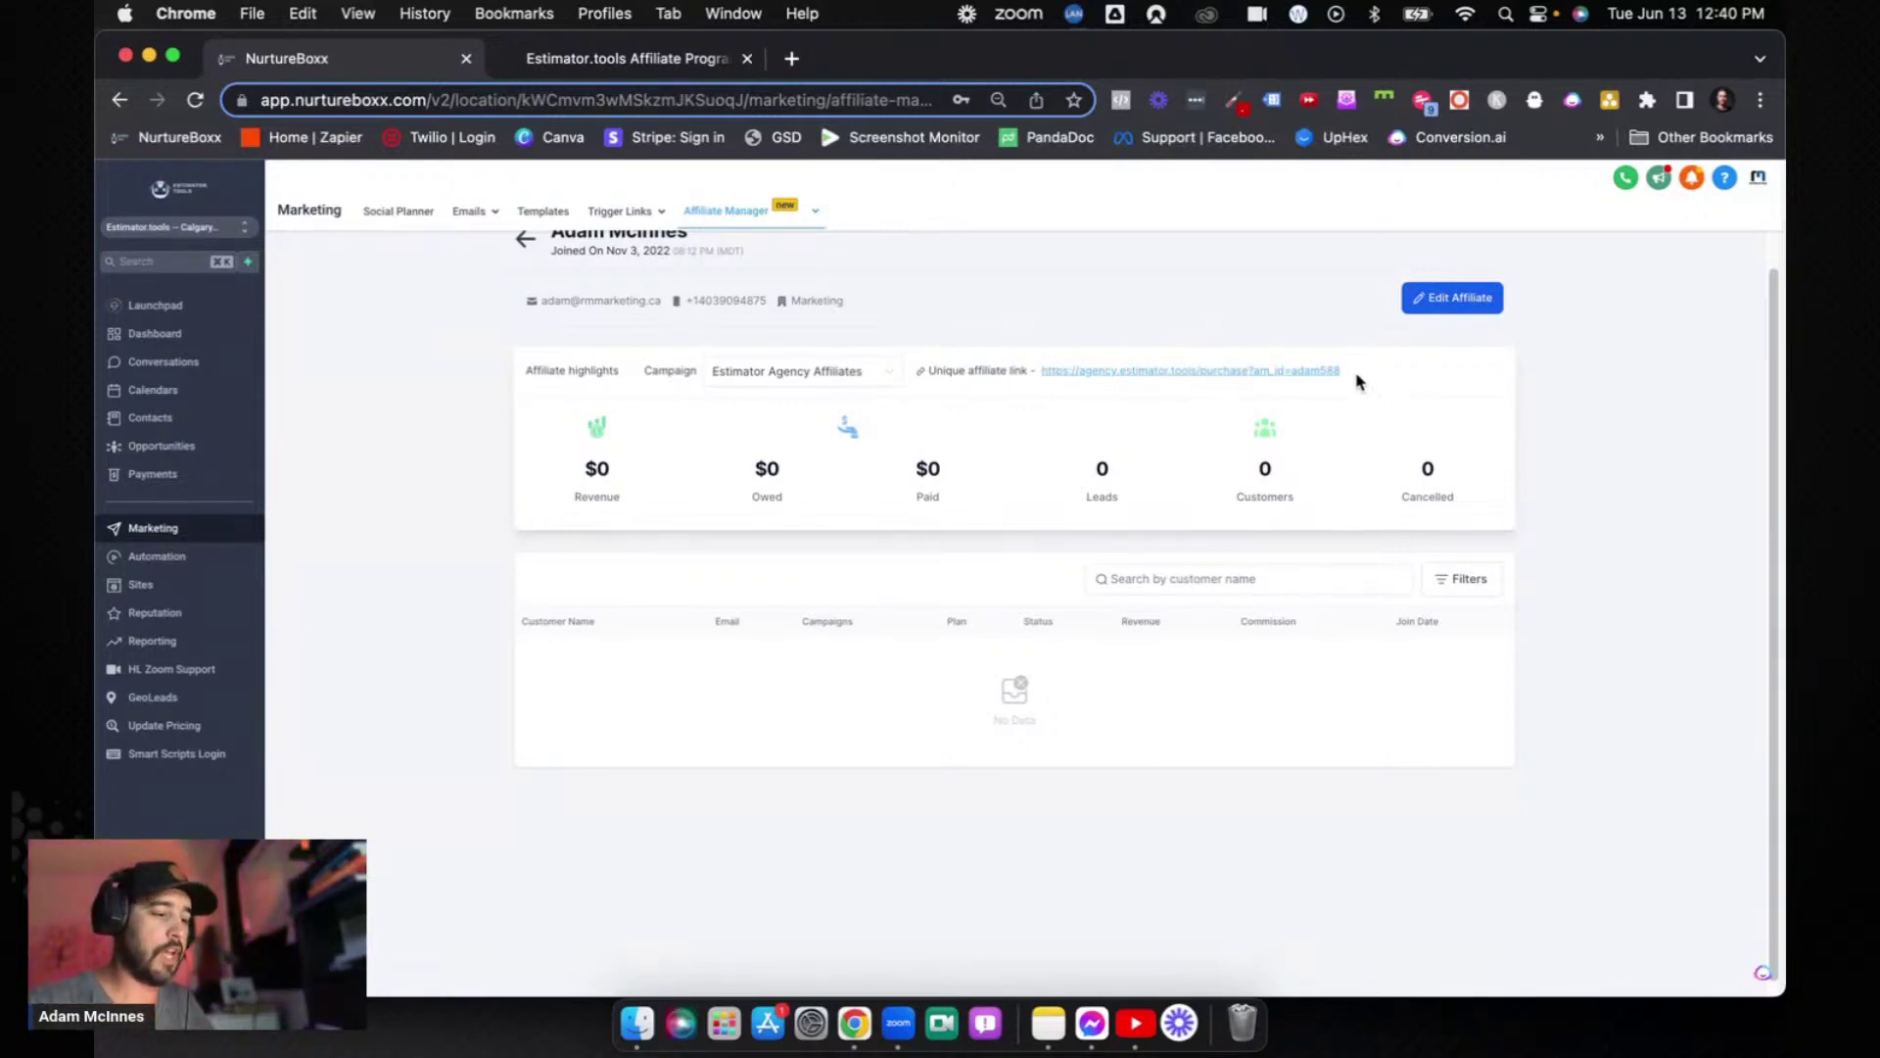
{"action": "left_click_drag", "start_coordinate": [1342, 373], "coordinate": [1248, 372]}
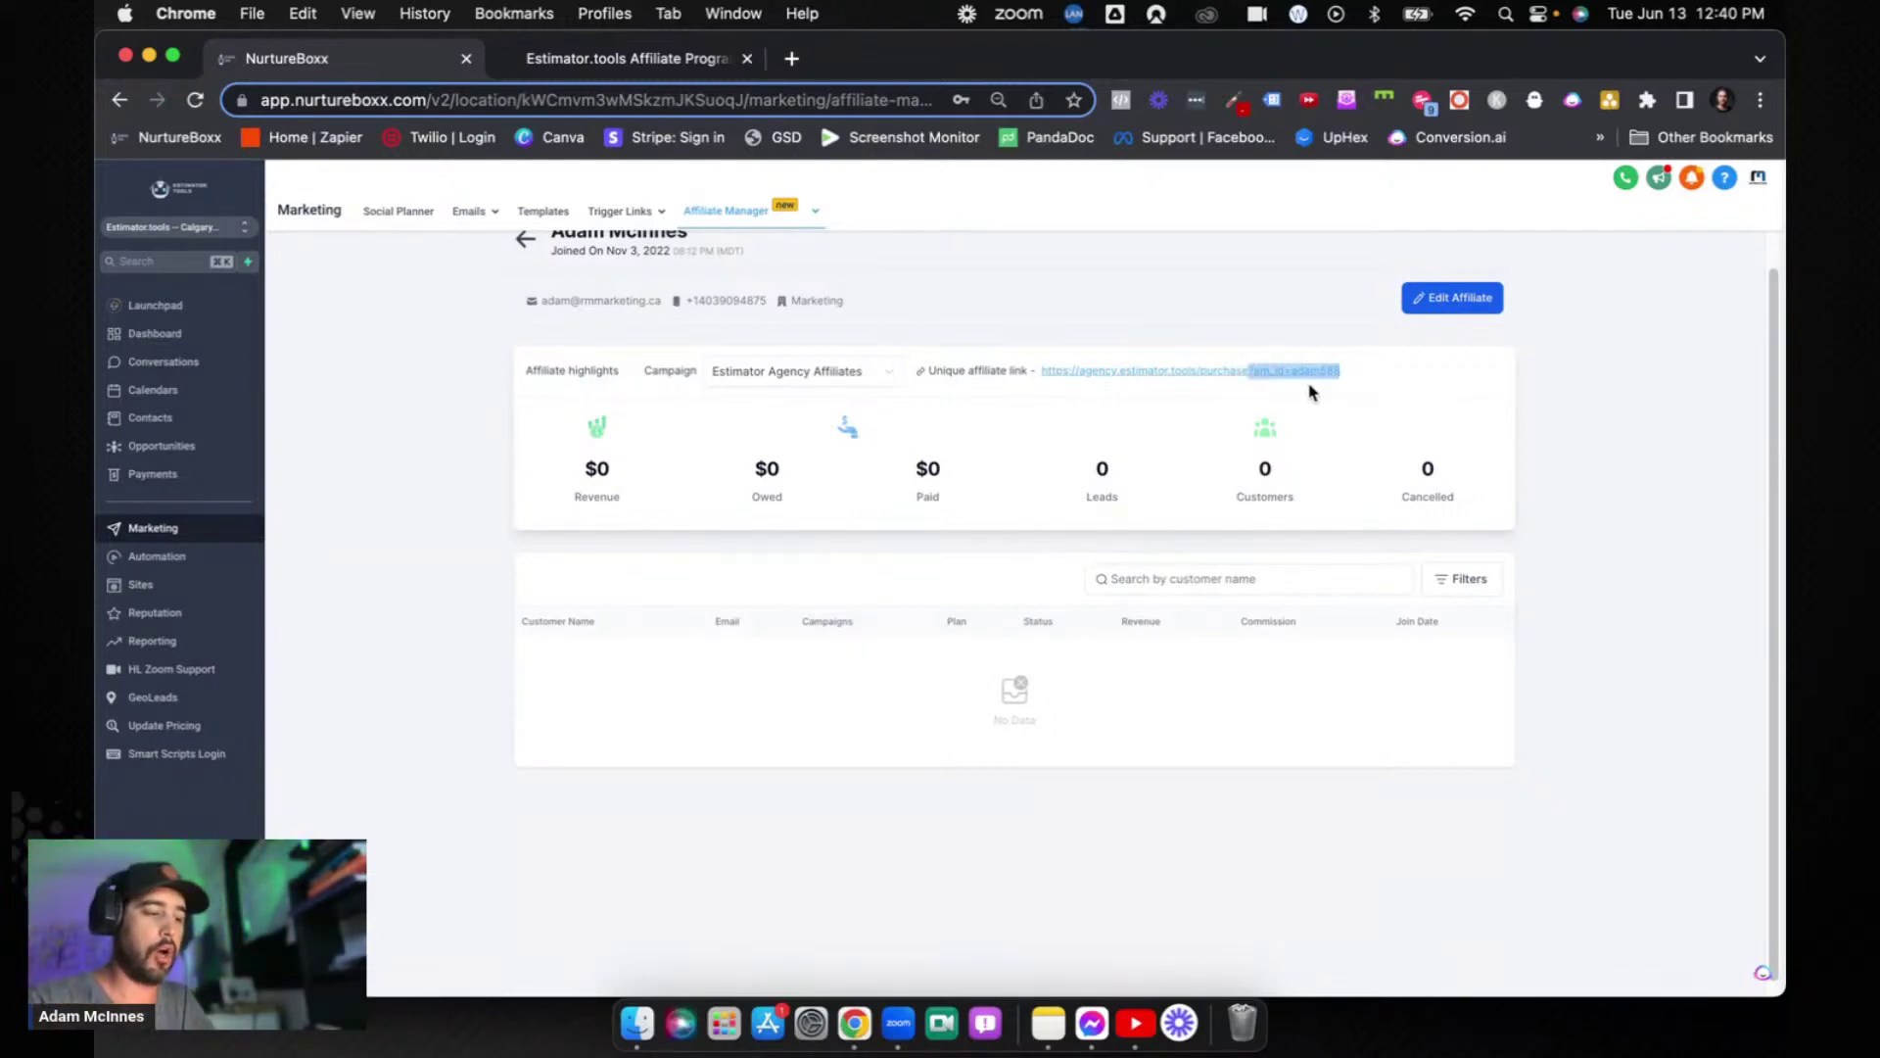
{"action": "left_click", "coordinate": [1523, 389]}
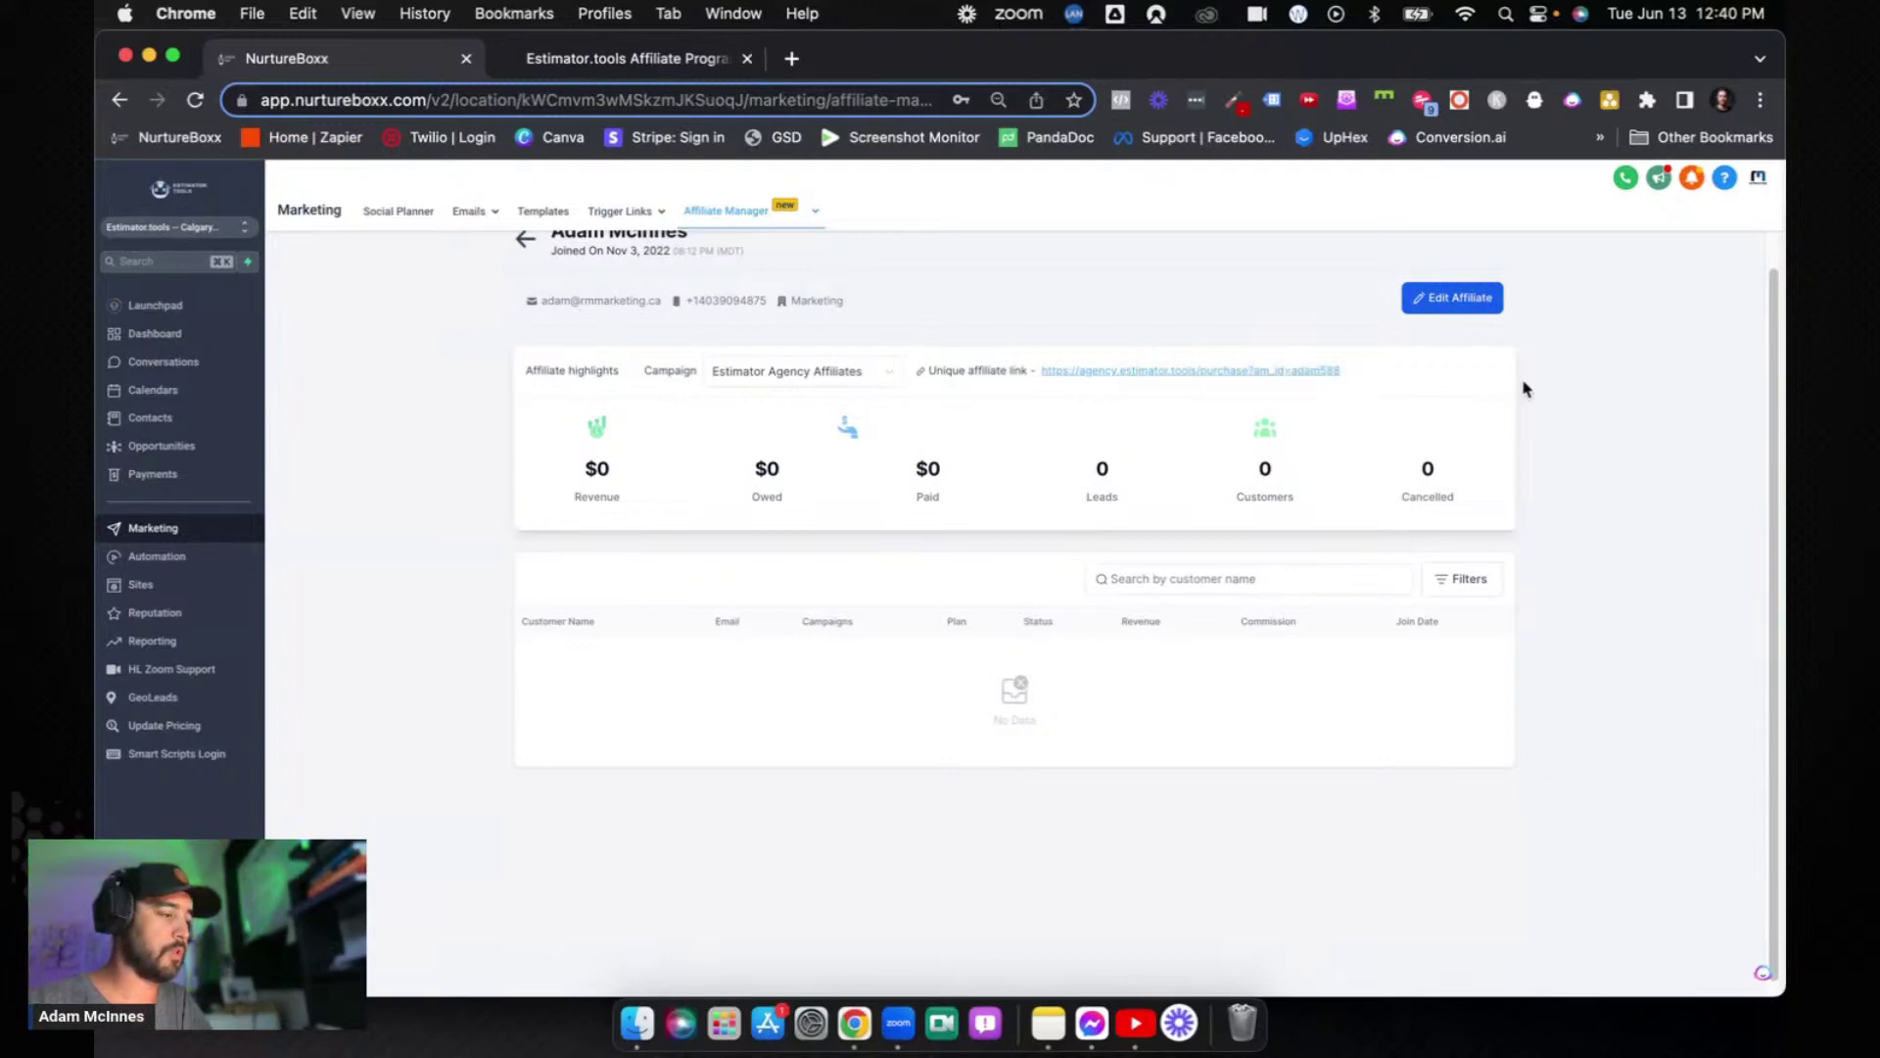